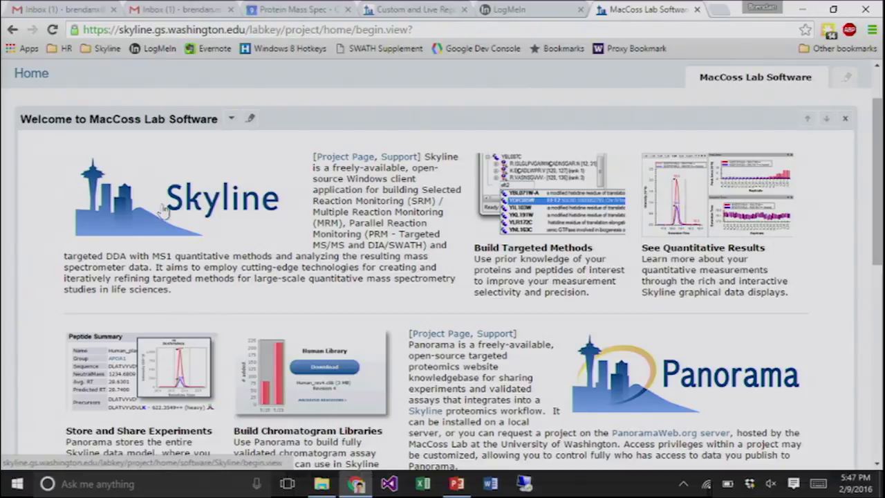
- Open the Skyline project page from the MacCoss Lab Software home page and go to its Tutorials page
left_click(162, 213)
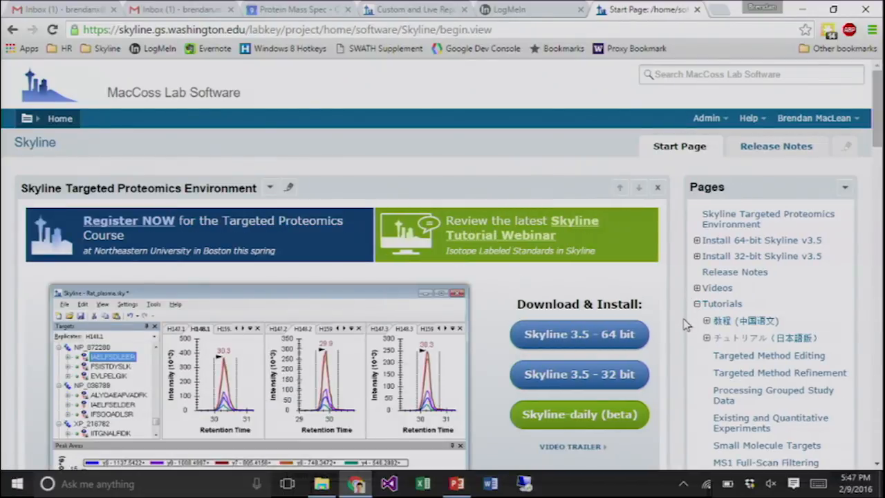
scroll(686, 325, "down", 1)
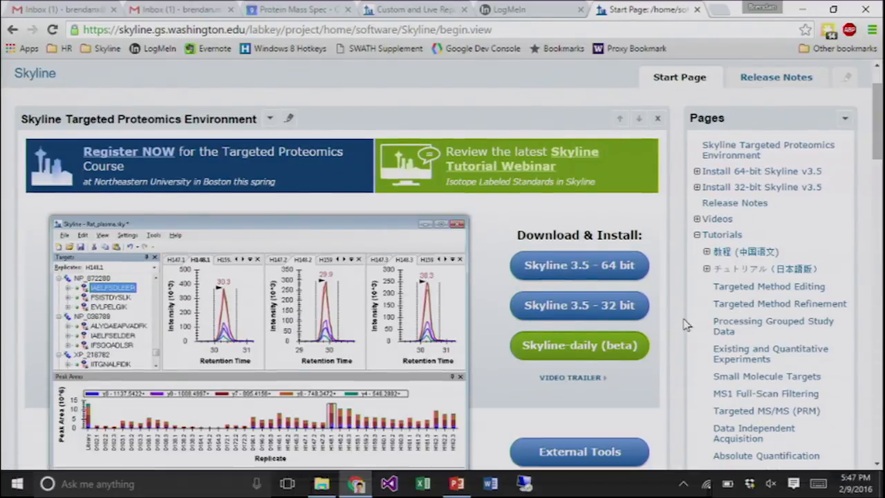
left_click(713, 237)
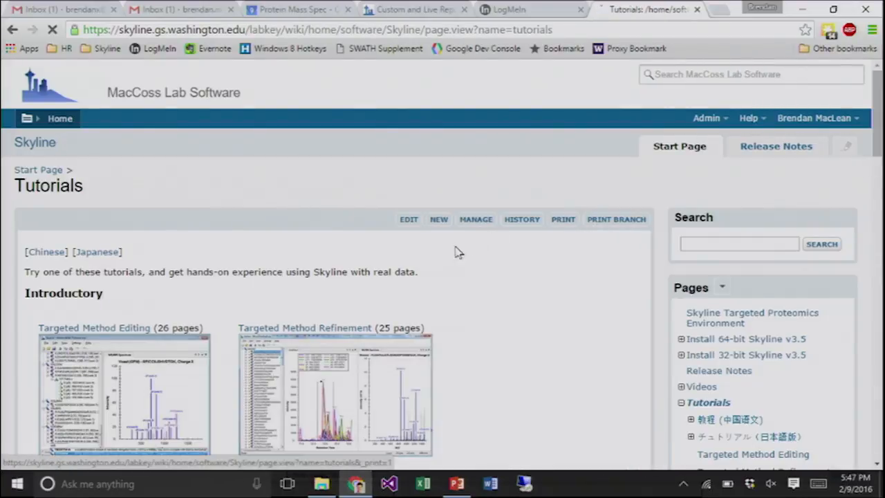
- Examine the tutorials offered under Introductory, Full-Scan Acquisition Data and Advanced Topics, down to the SRM Course Tutorials
scroll(446, 275, "down", 2)
scroll(446, 275, "down", 5)
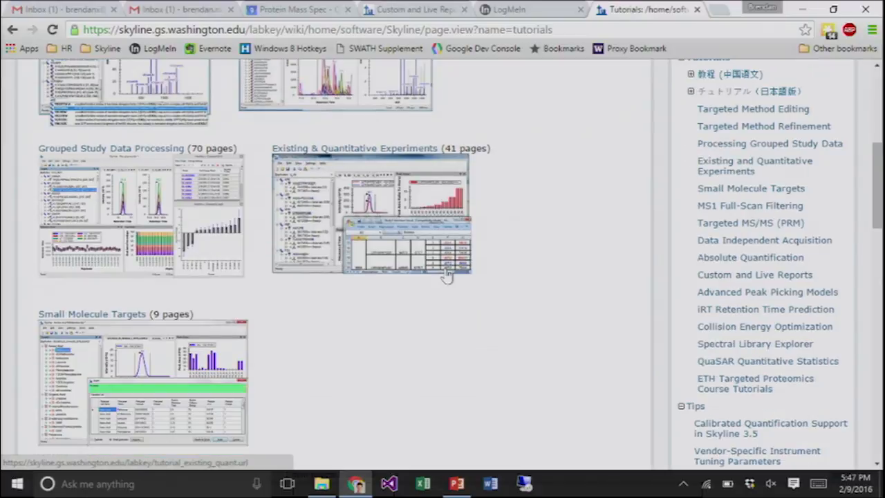
scroll(445, 275, "down", 4)
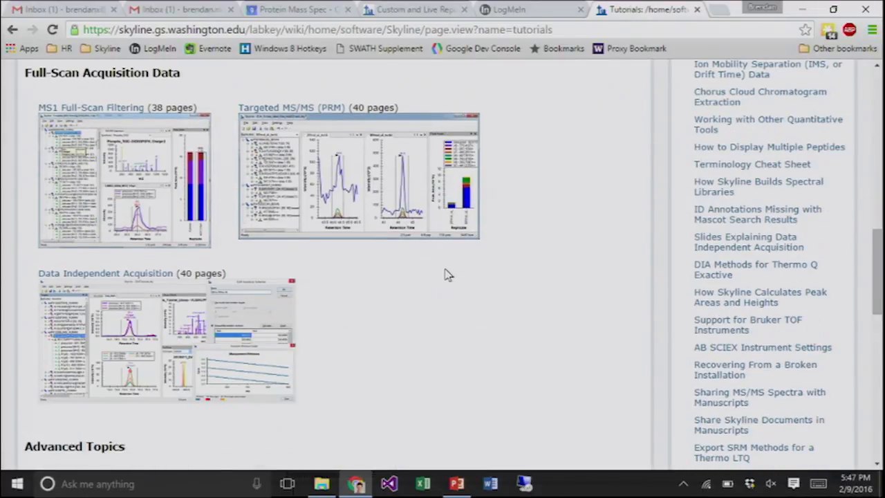
scroll(446, 274, "down", 11)
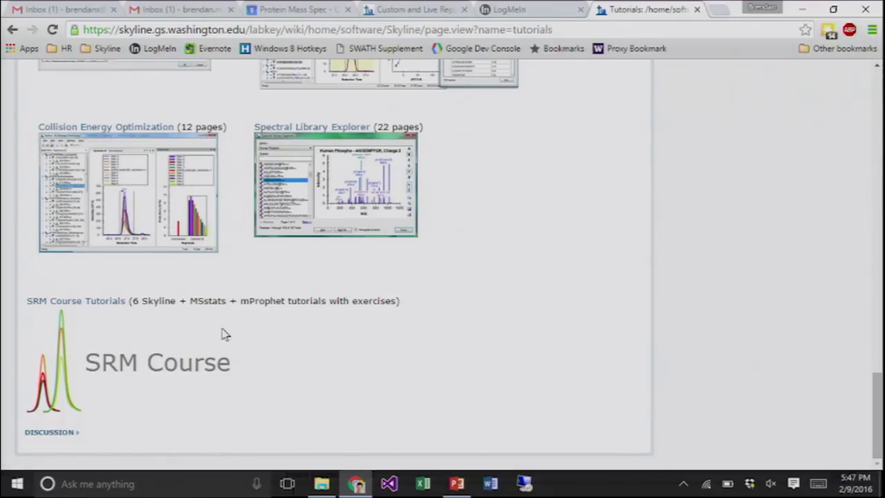
scroll(223, 334, "up", 1)
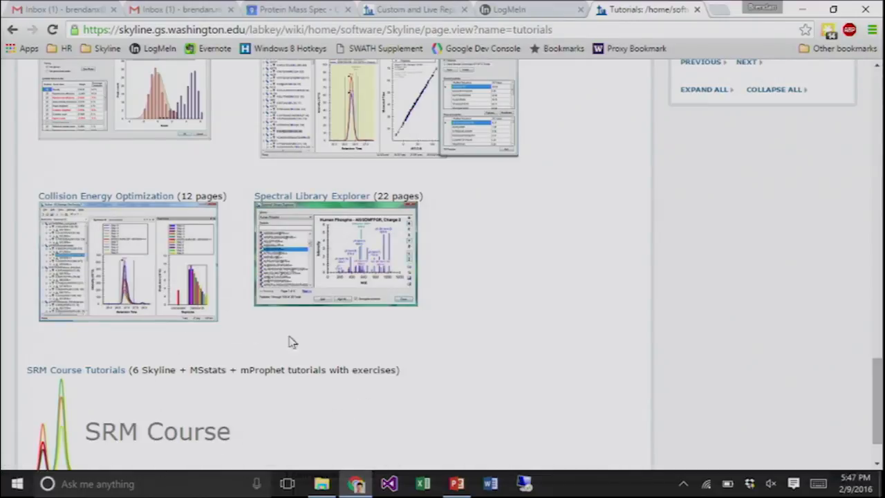
scroll(352, 341, "up", 3)
scroll(350, 345, "up", 3)
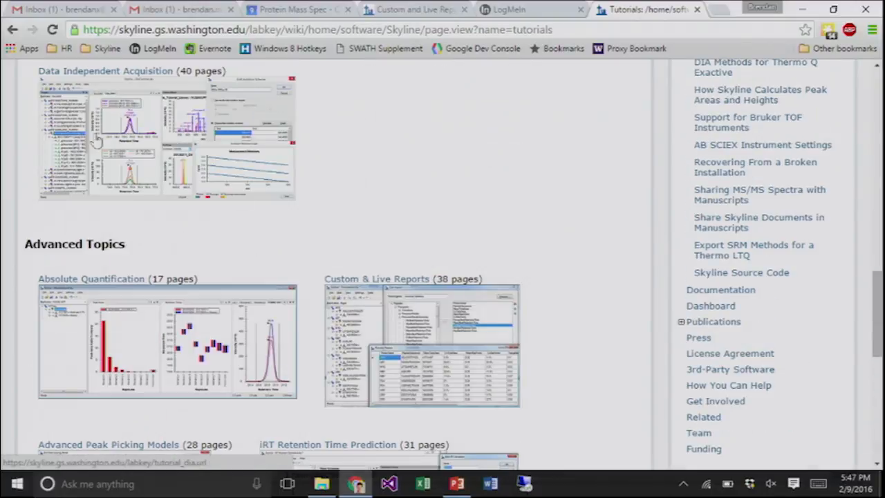
scroll(369, 130, "up", 2)
scroll(370, 122, "up", 1)
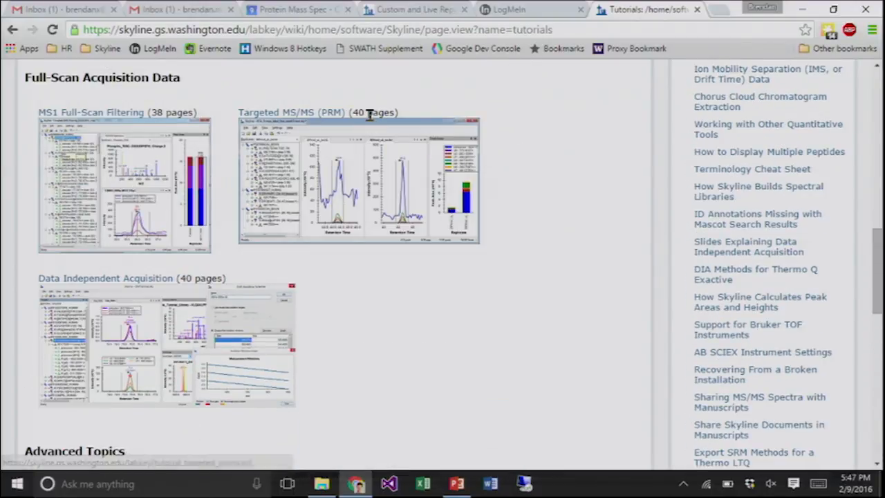
scroll(369, 121, "up", 3)
scroll(369, 121, "up", 4)
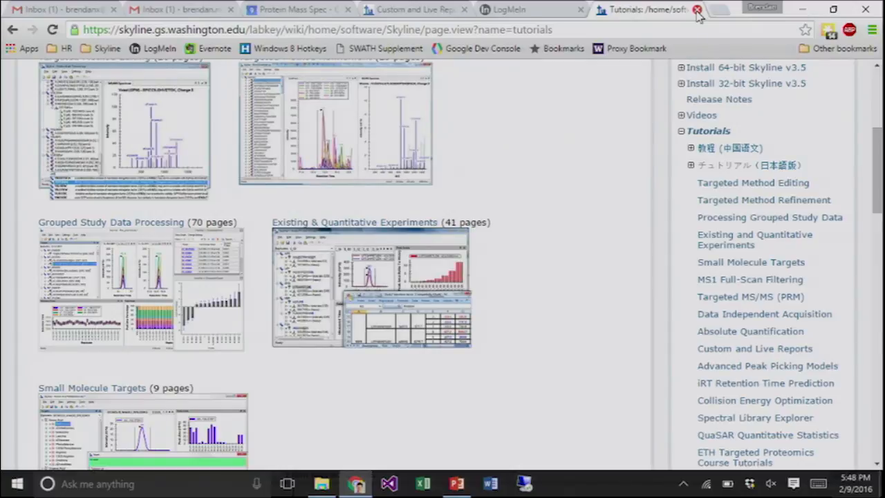
- Switch to File Explorer and open the Tutorials folder on the G: drive
left_click(322, 483)
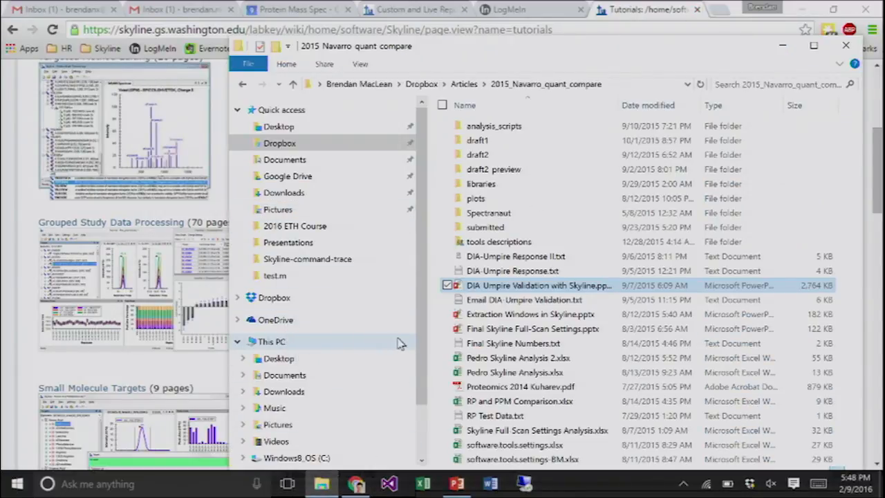
scroll(423, 341, "down", 2)
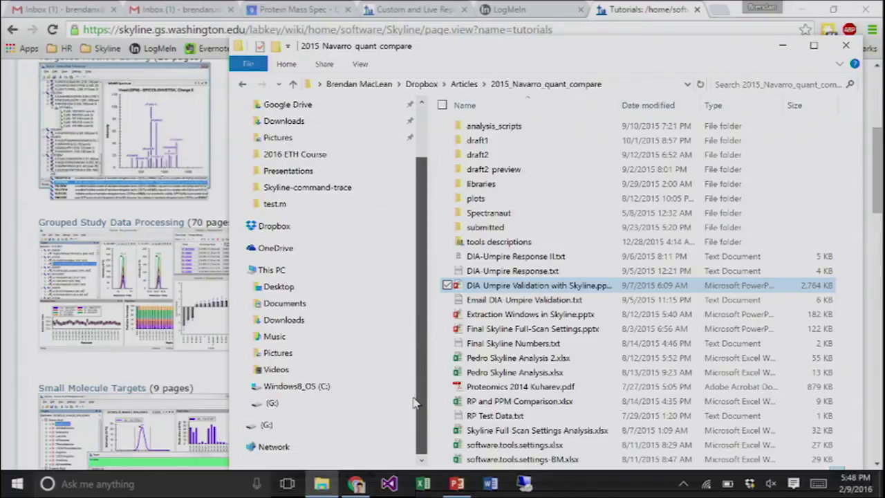
left_click(255, 407)
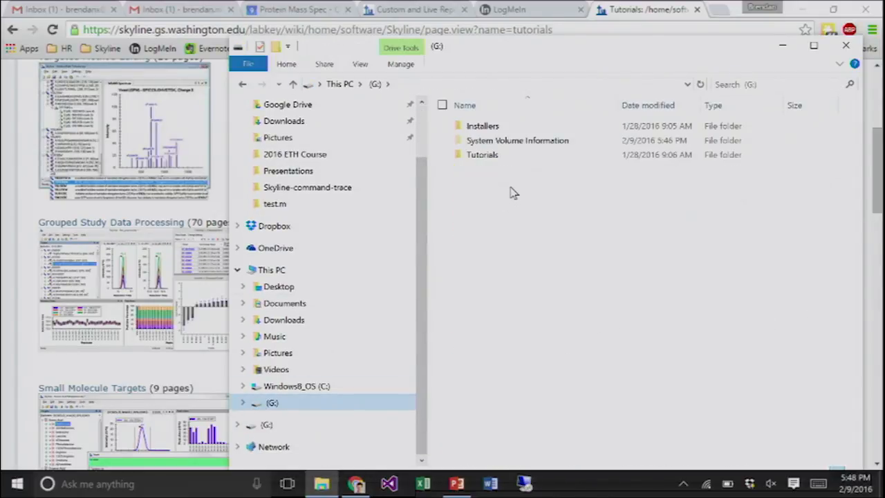
double_click(492, 157)
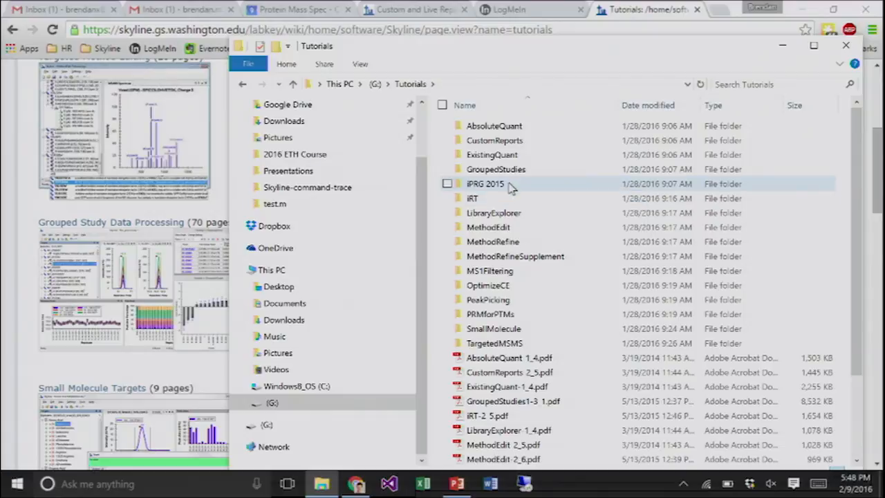
- Minimize the browser, make room beside the Tutorials window, and copy the GroupedStudies folder to the desktop
left_click(507, 173)
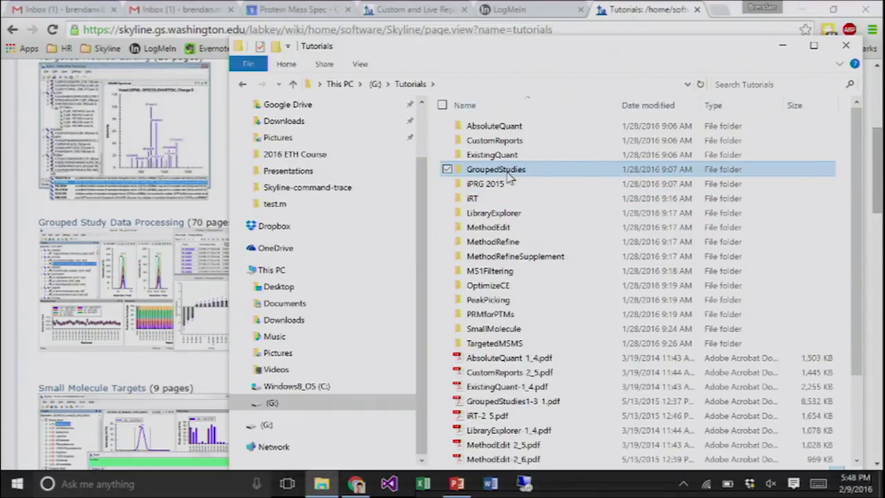
left_click(800, 13)
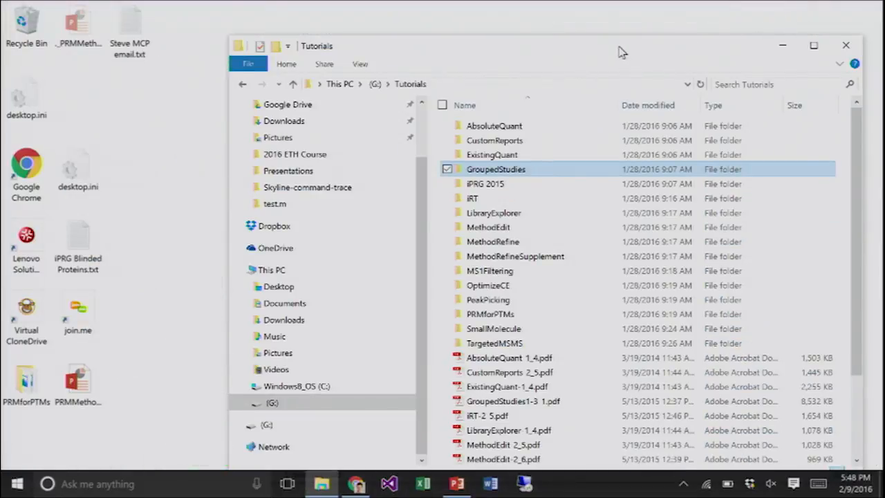
left_click_drag(616, 49, 767, 18)
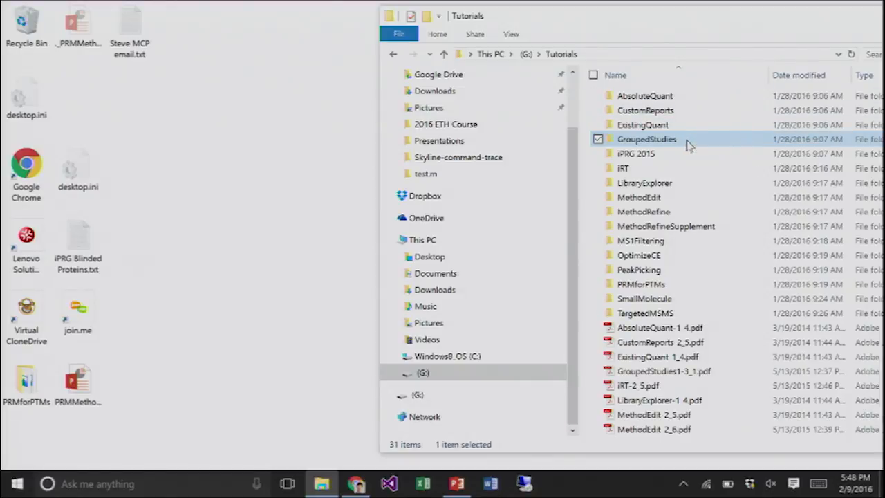
left_click_drag(632, 140, 257, 195)
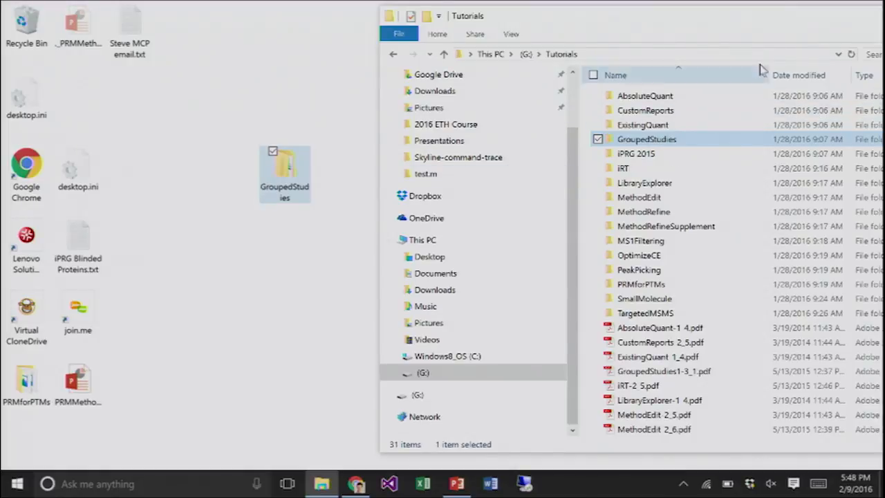
- Look over the other tutorial folders, including iPRG 2015 and PRMforPTMs, and the tutorial PDFs, and close the Tutorials window
left_click_drag(762, 20, 519, 24)
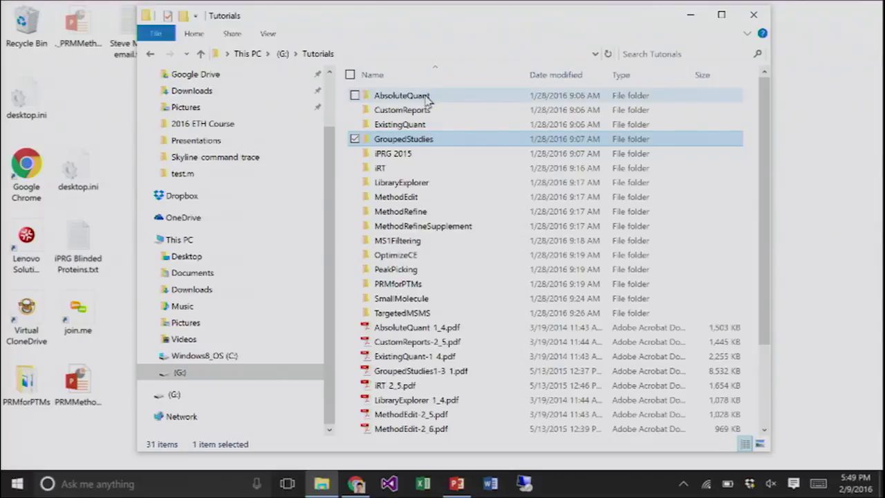
mouse_move(427, 100)
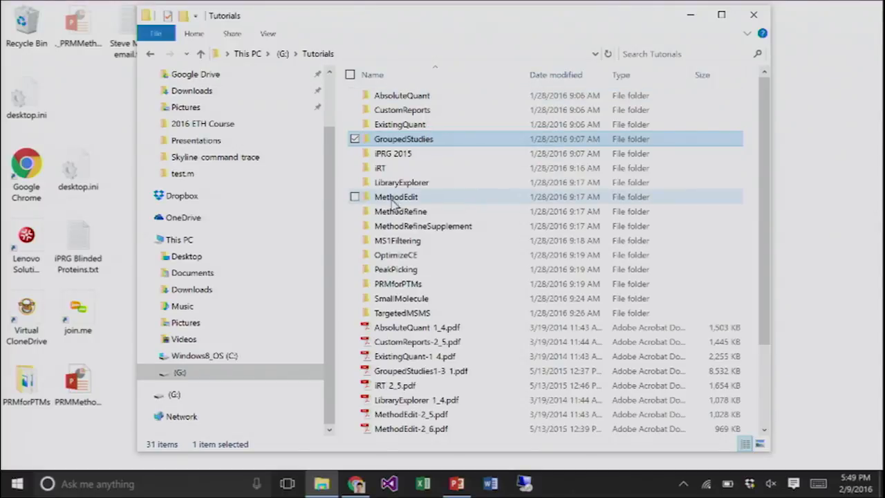
left_click(398, 155)
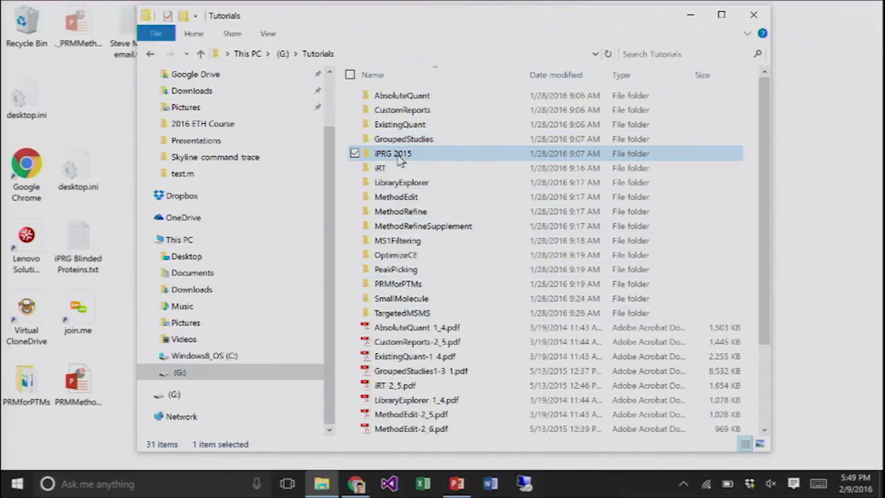
left_click(408, 289)
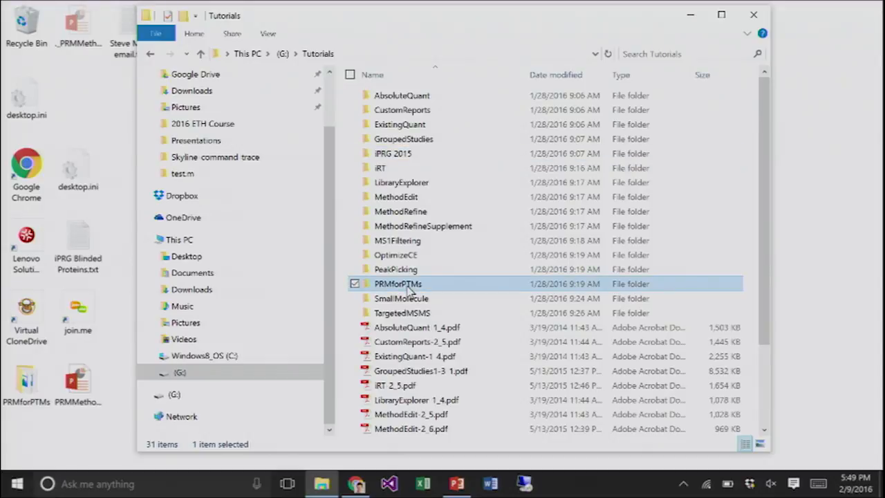
scroll(410, 296, "down", 3)
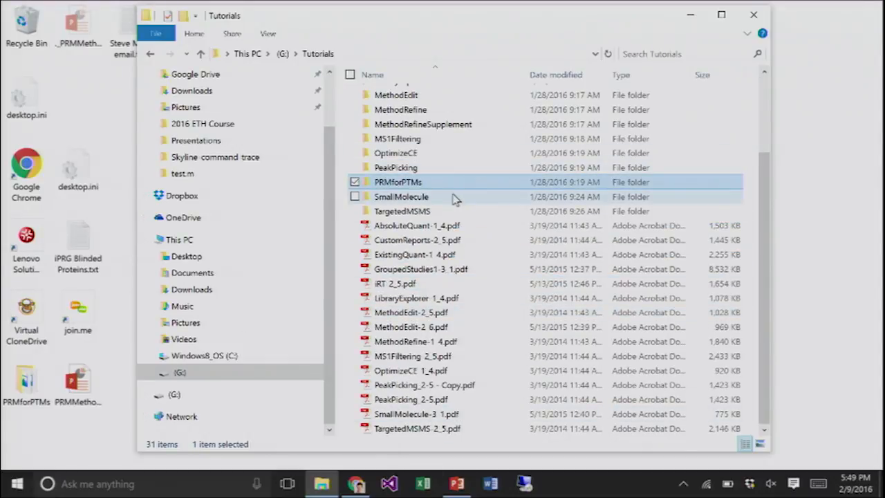
scroll(457, 199, "up", 3)
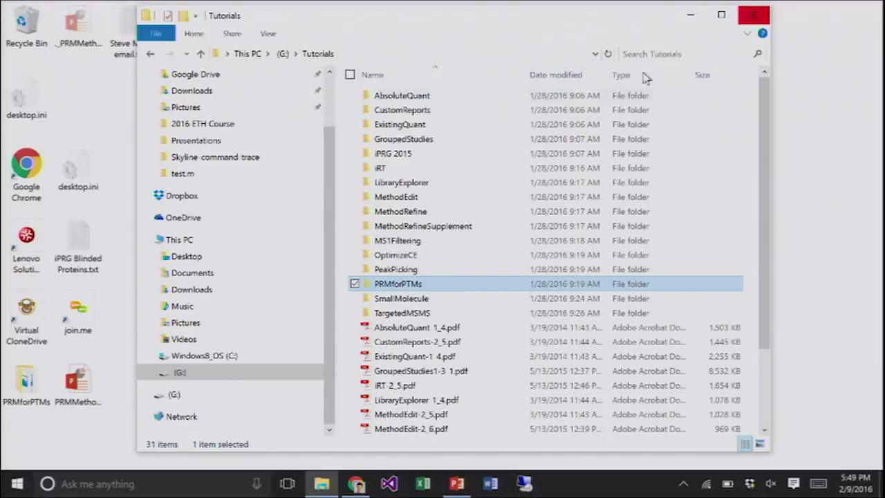
left_click(754, 19)
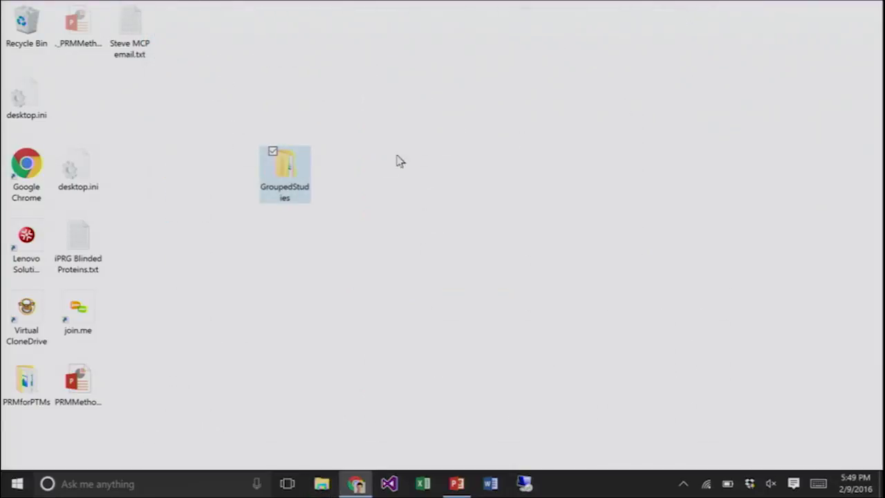
- Open the raw folder under Heart Failure in the desktop copy of GroupedStudies and look through its files
double_click(291, 174)
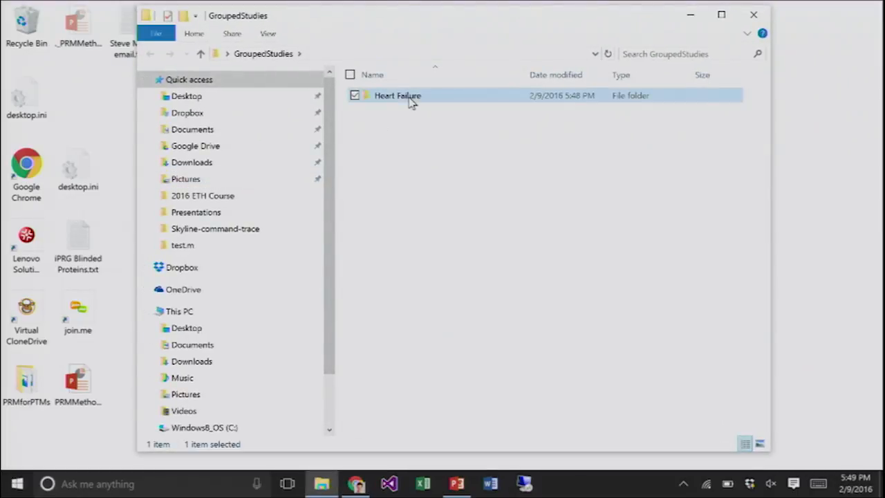
double_click(410, 100)
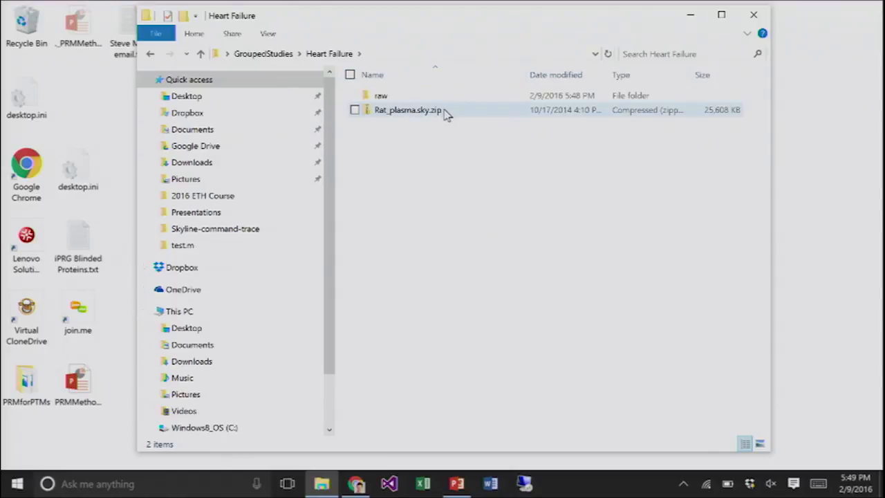
double_click(380, 97)
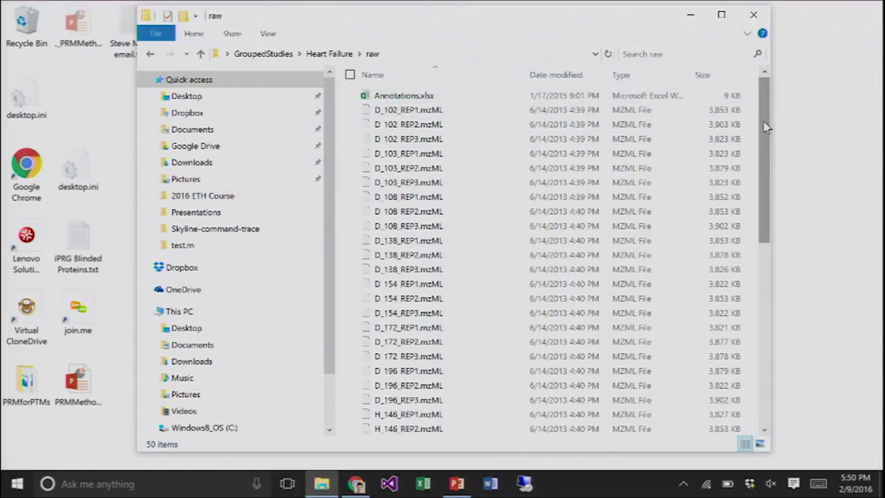
left_click_drag(766, 127, 796, 335)
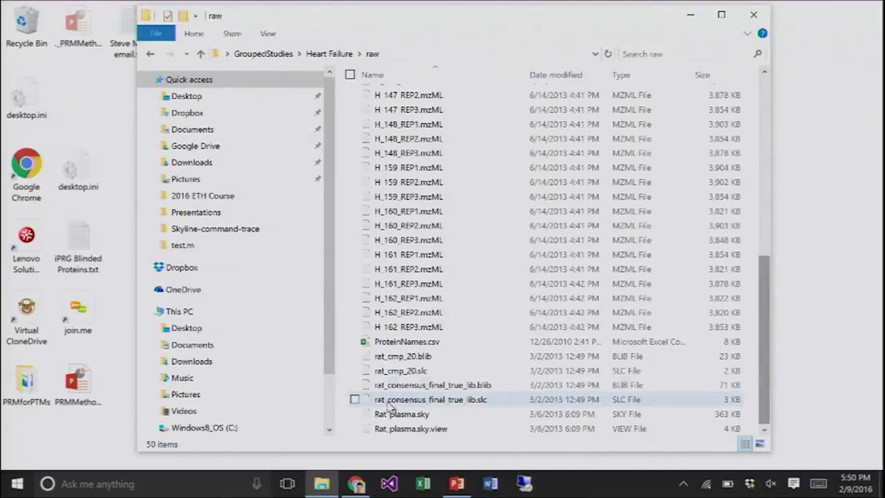
- Try to open Rat_plasma.sky from the raw folder and list more apps that could open it
left_click(427, 417)
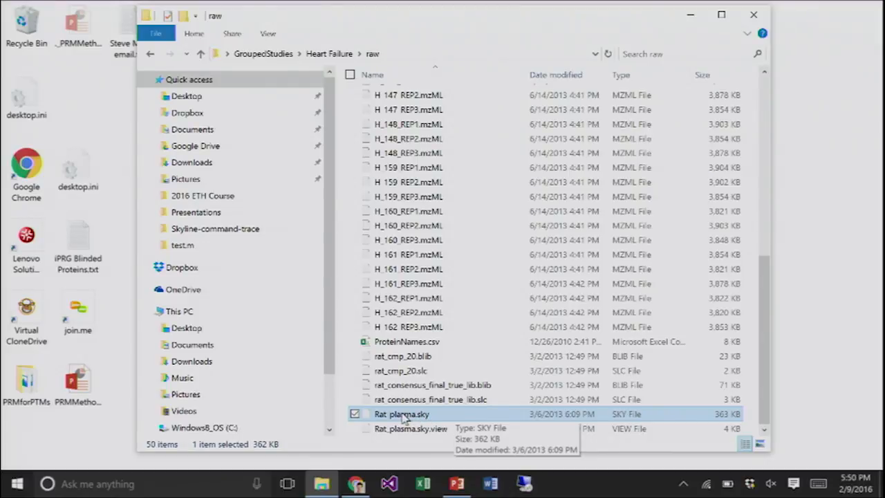
double_click(403, 416)
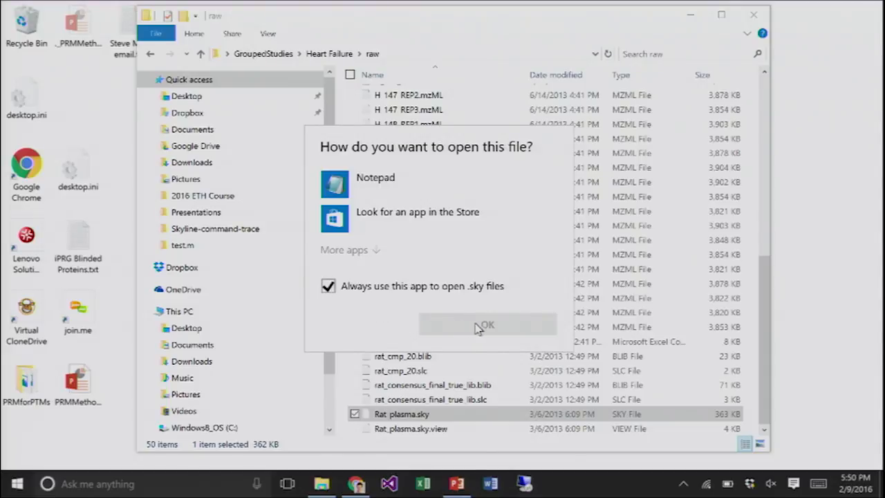
left_click(348, 251)
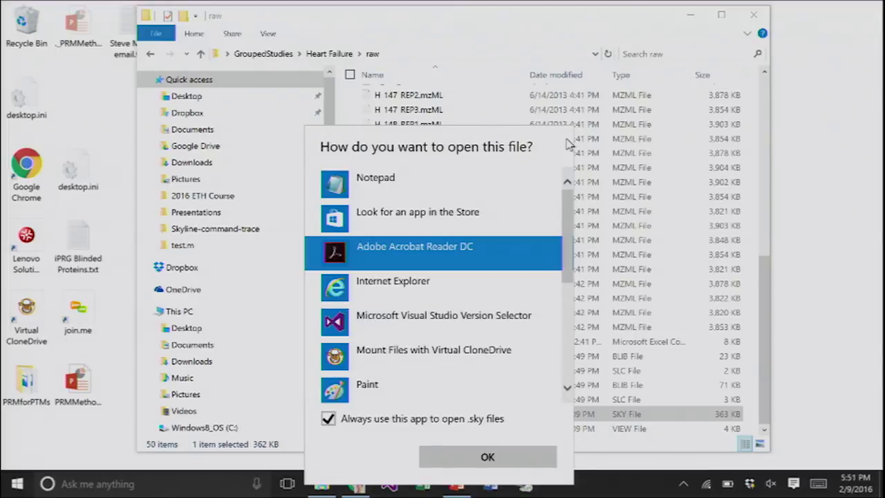
key("Escape")
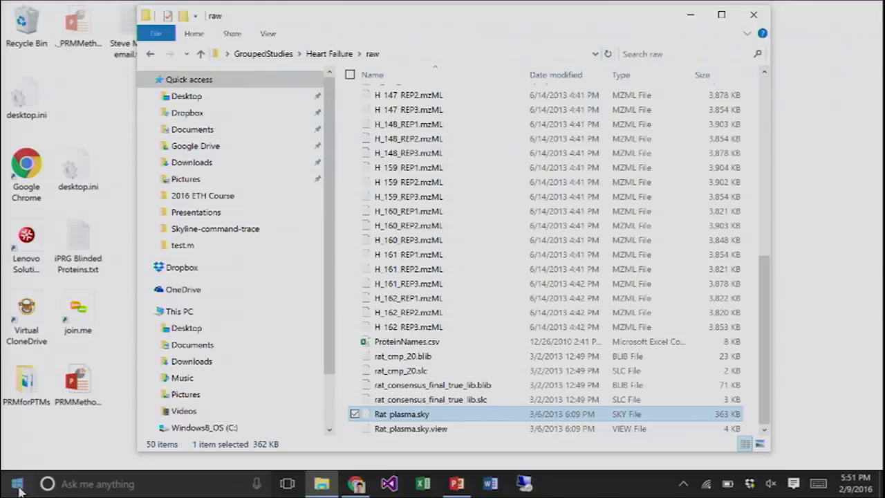
- Search the installed apps for Skyline, dismiss the search without starting anything, and return to the raw folder window
left_click(18, 487)
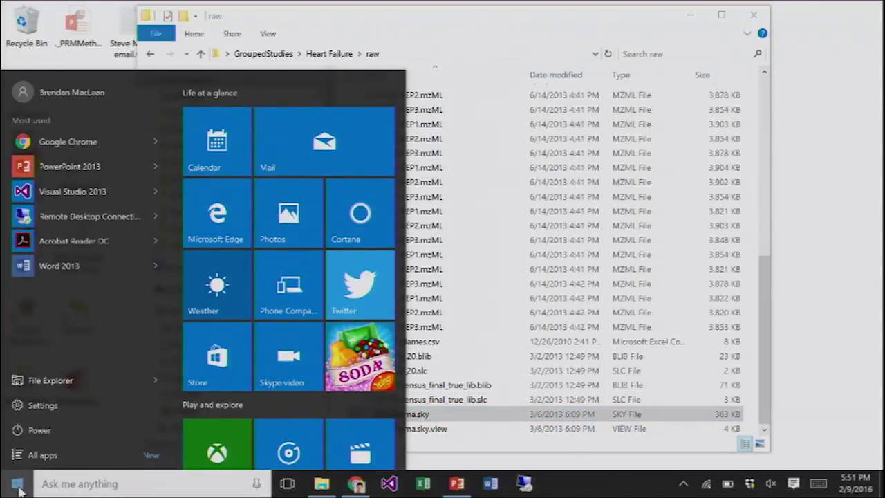
type("sky")
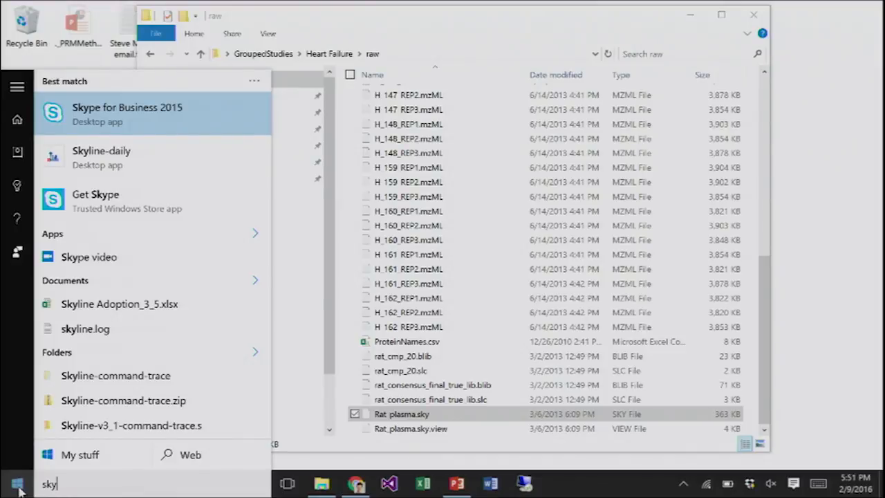
type("li")
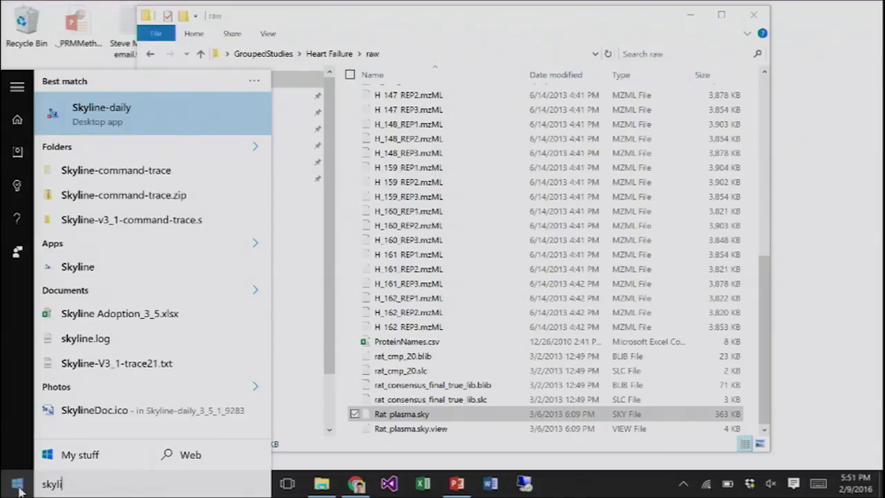
left_click(851, 86)
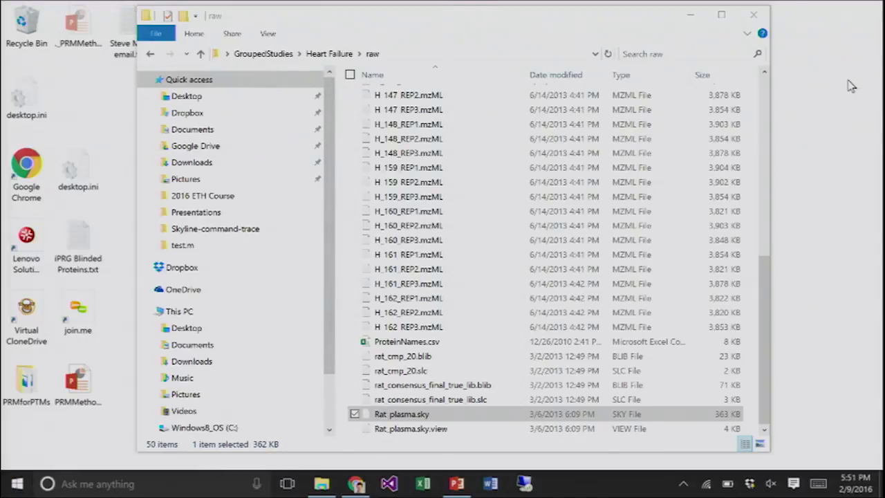
left_click(687, 15)
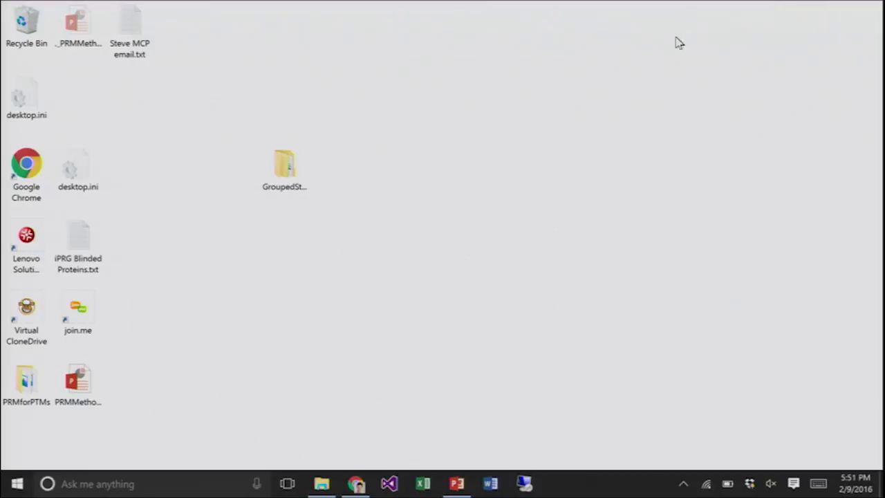
left_click(322, 483)
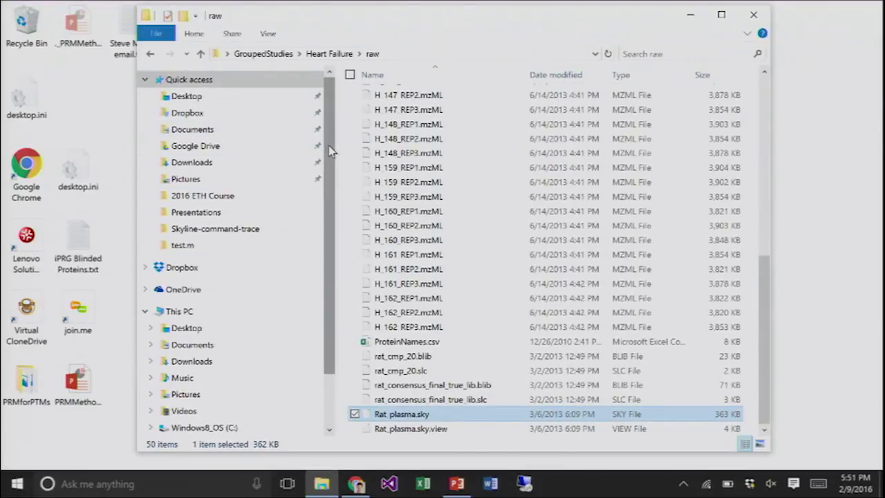
- Try to run setup.exe from the Skyline (64-bit) folder under Installers on the G: drive, and dismiss the message
left_click(219, 55)
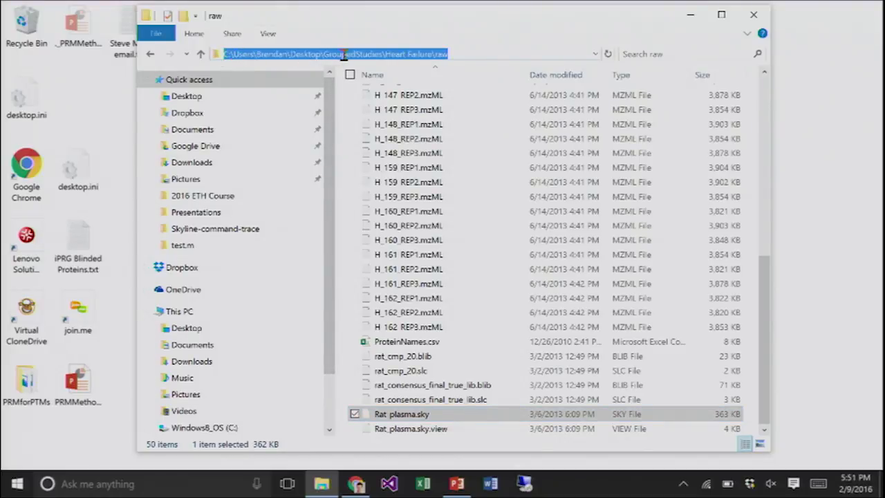
left_click(307, 54)
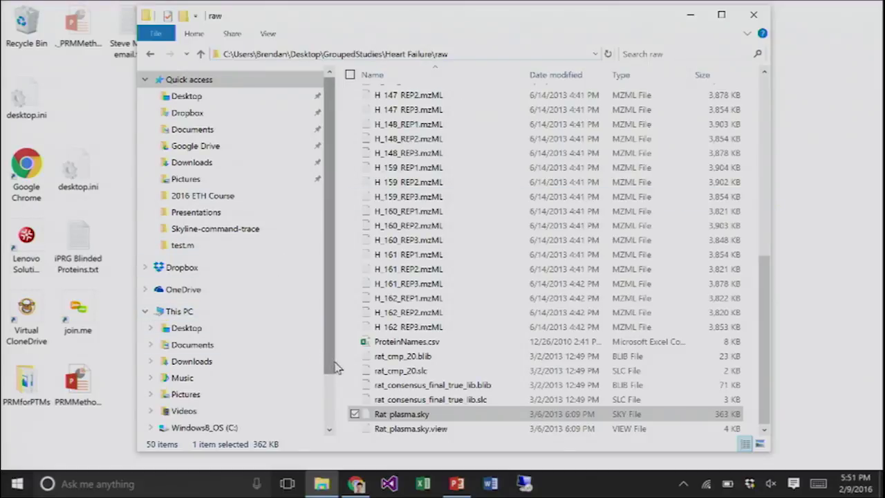
scroll(221, 401, "down", 2)
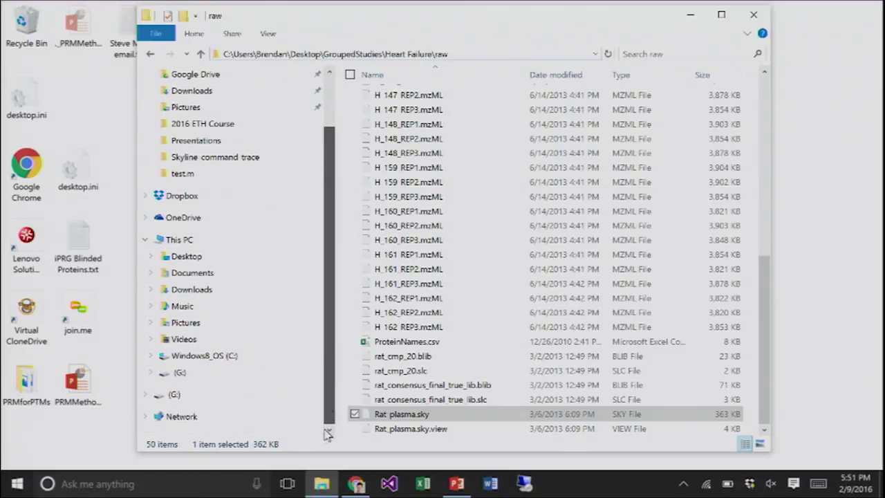
left_click(179, 372)
double_click(394, 96)
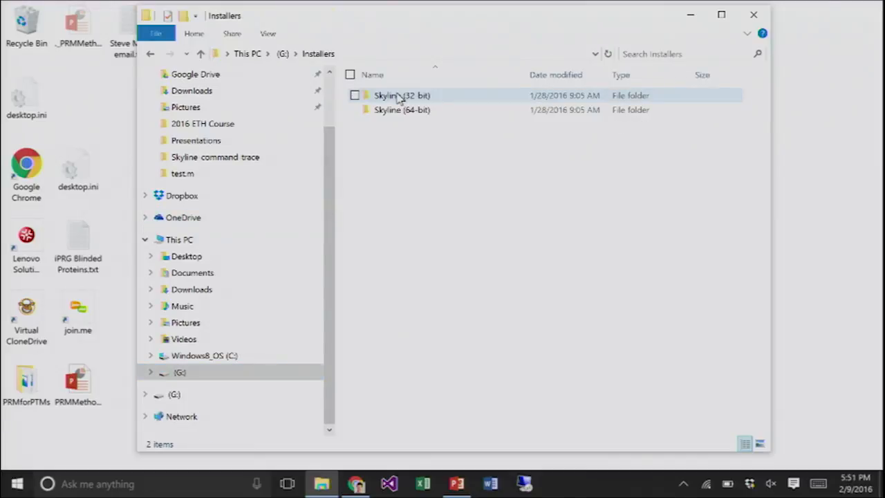
double_click(407, 110)
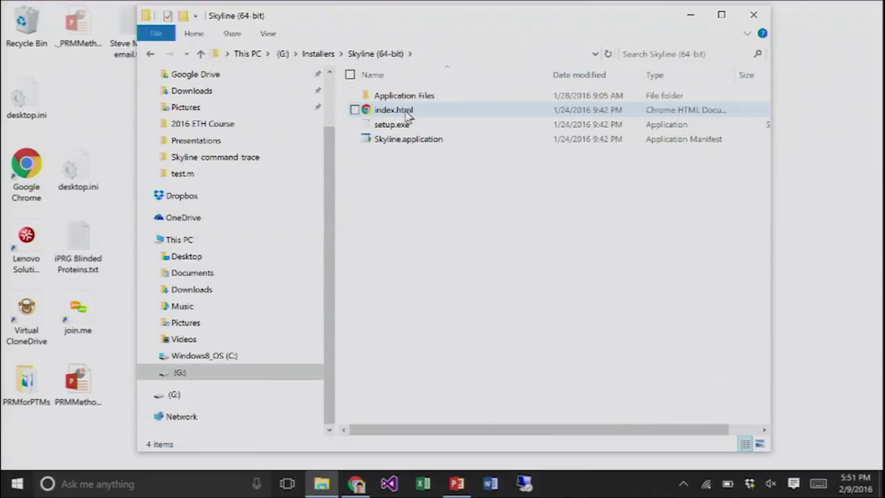
double_click(412, 126)
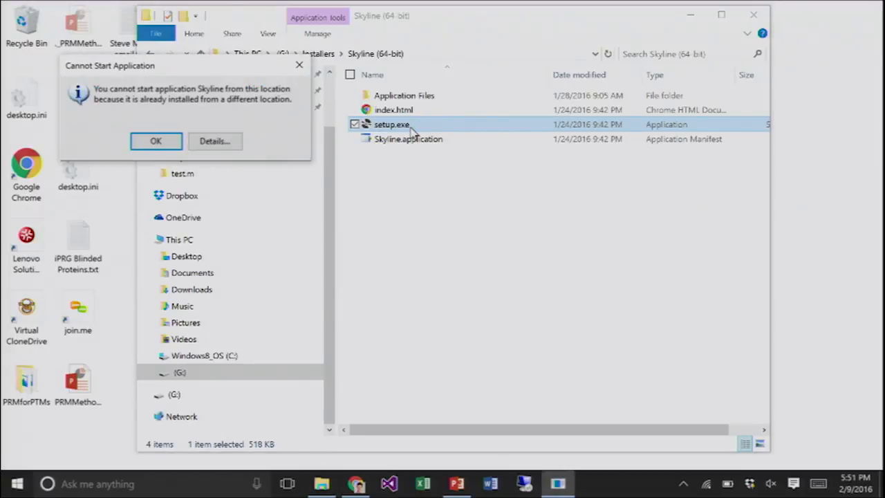
left_click(174, 142)
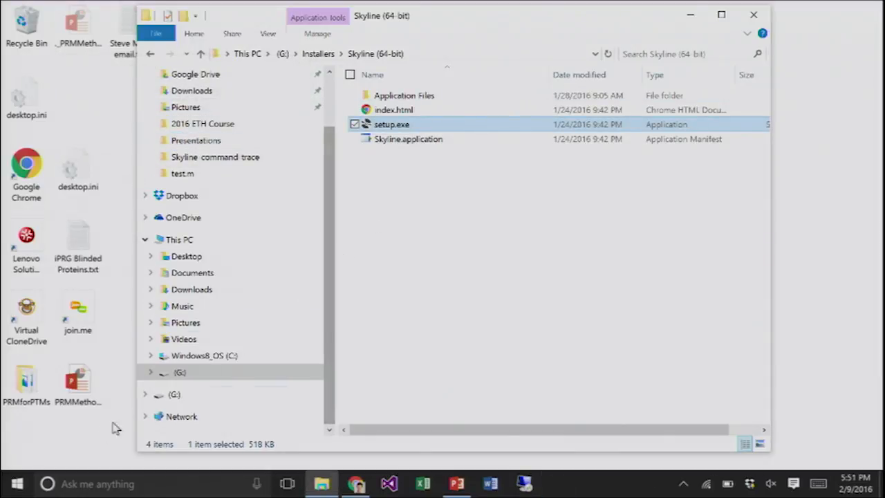
- Search the installed apps once more for "sky" and close the search
left_click(74, 488)
type("sky")
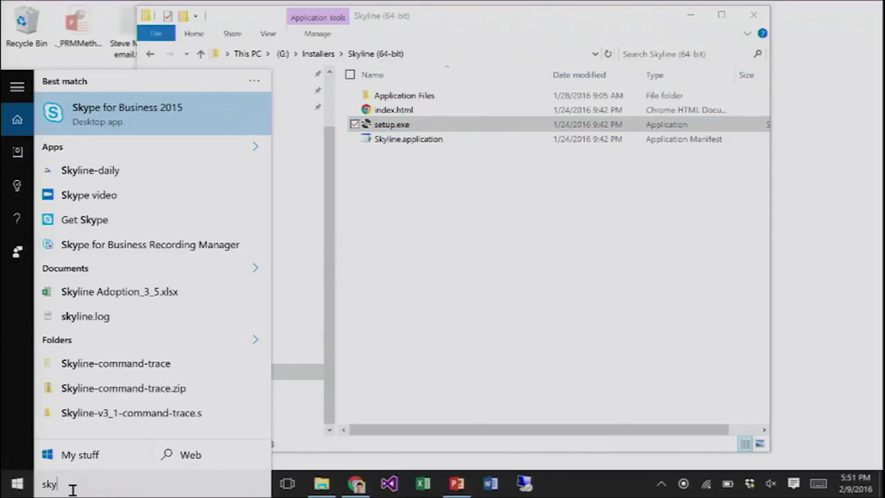
left_click(16, 487)
- Switch to the browser, open the Skyline 3.5 64-bit install page from the Skyline home page, accept the license, and download and run the installer
left_click(356, 485)
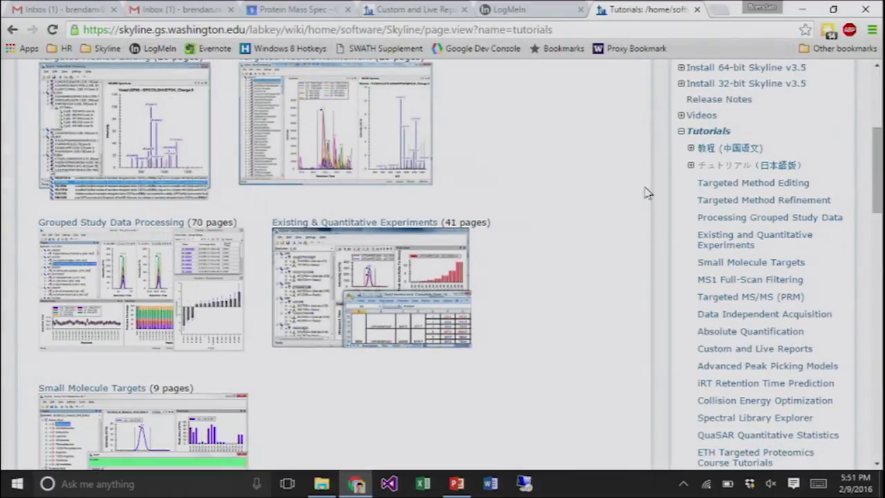
scroll(580, 85, "up", 4)
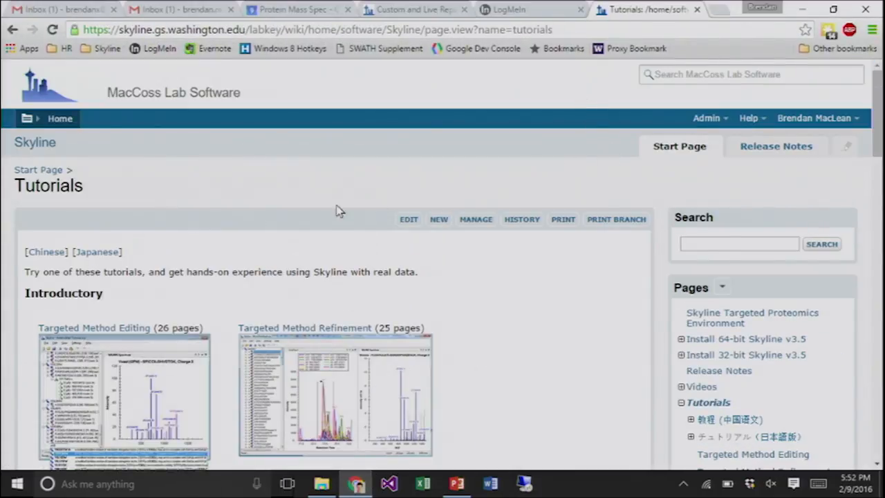
left_click(59, 119)
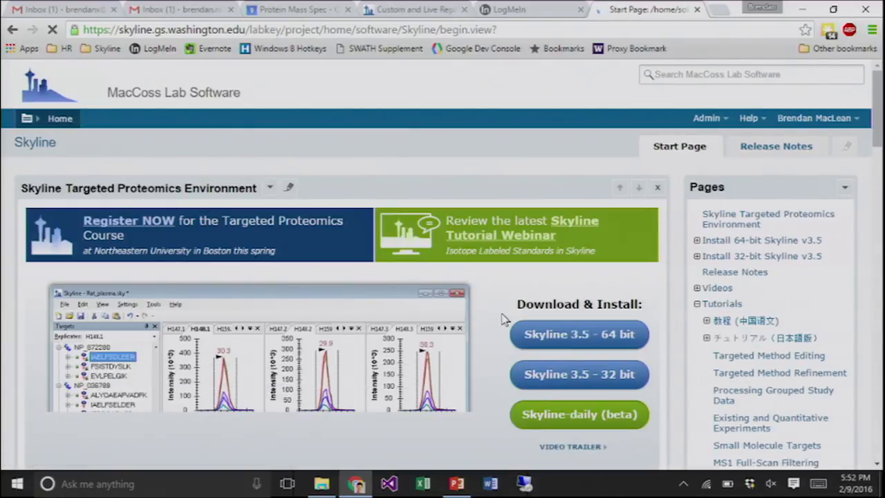
left_click(538, 335)
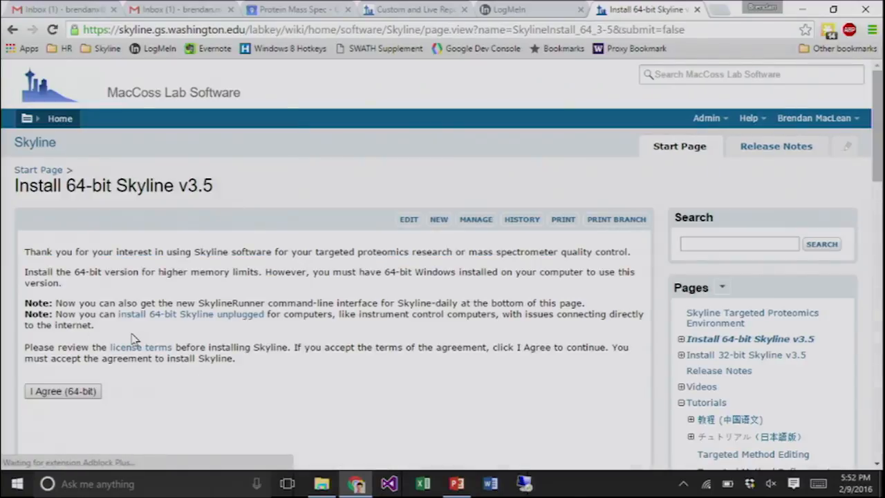
left_click(66, 394)
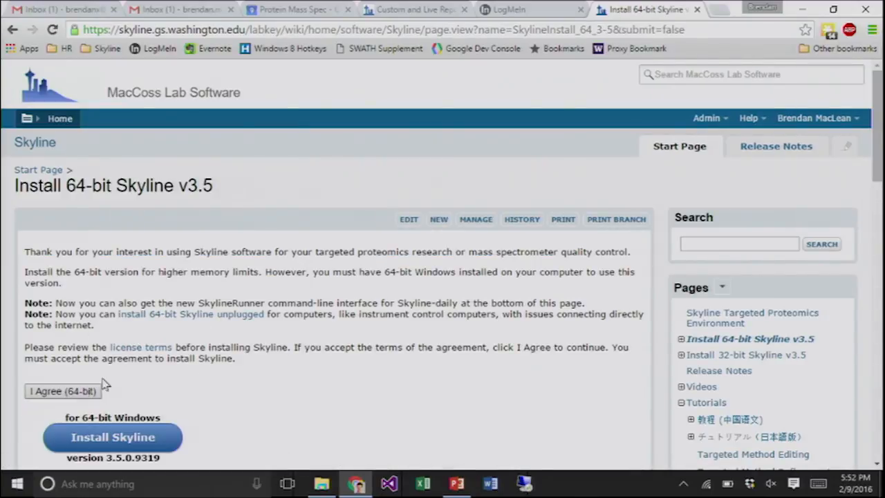
left_click(137, 437)
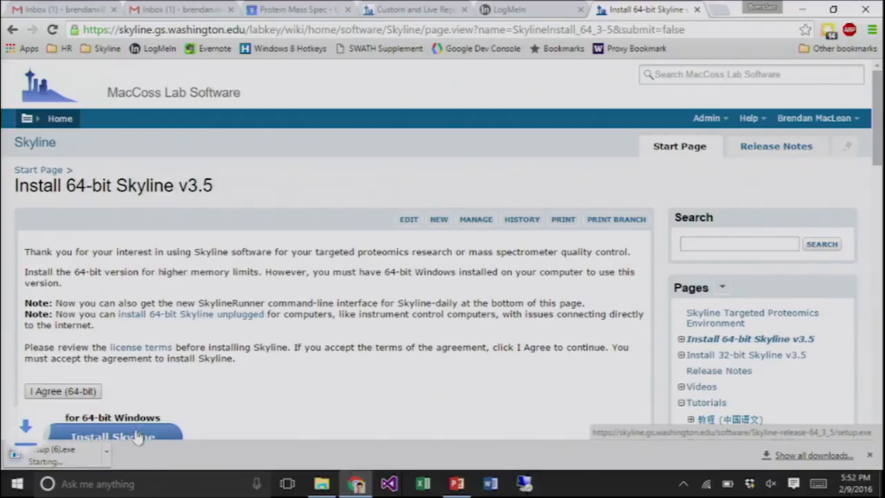
left_click(68, 453)
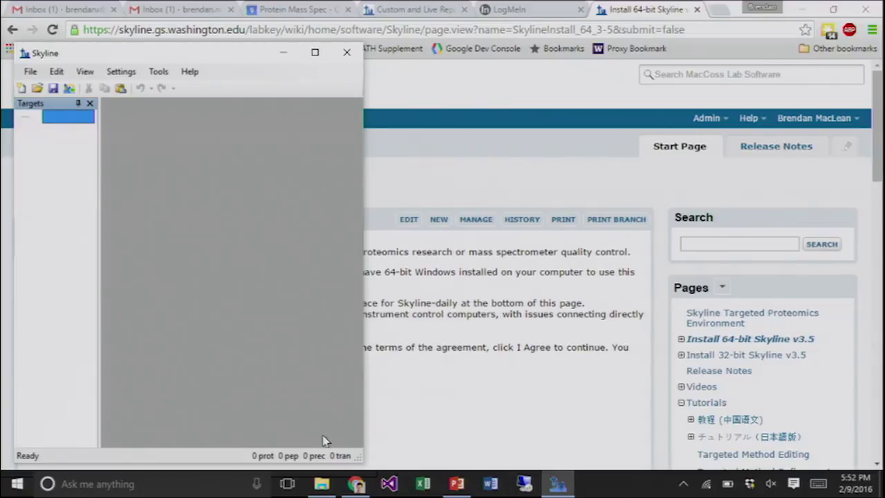
- Widen the Skyline window, open Rat_plasma.sky from GroupedStudies\Heart Failure\raw on the desktop, and maximize the window
left_click_drag(361, 459, 676, 450)
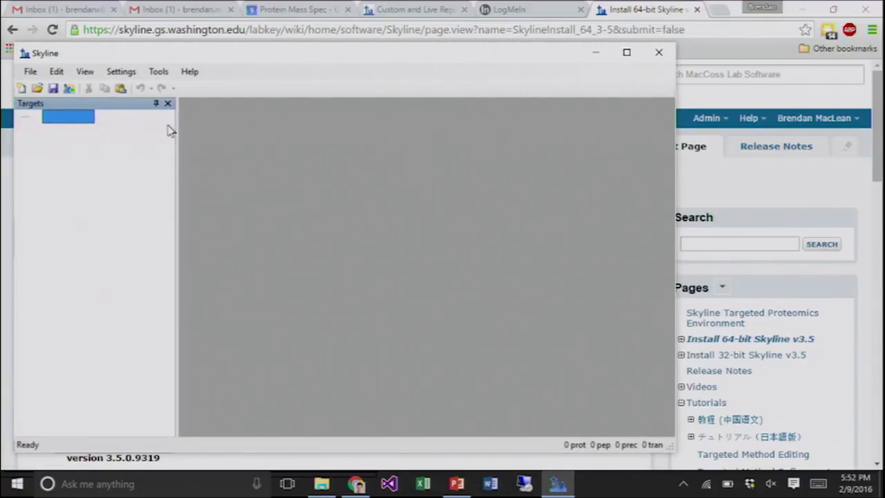
left_click(30, 72)
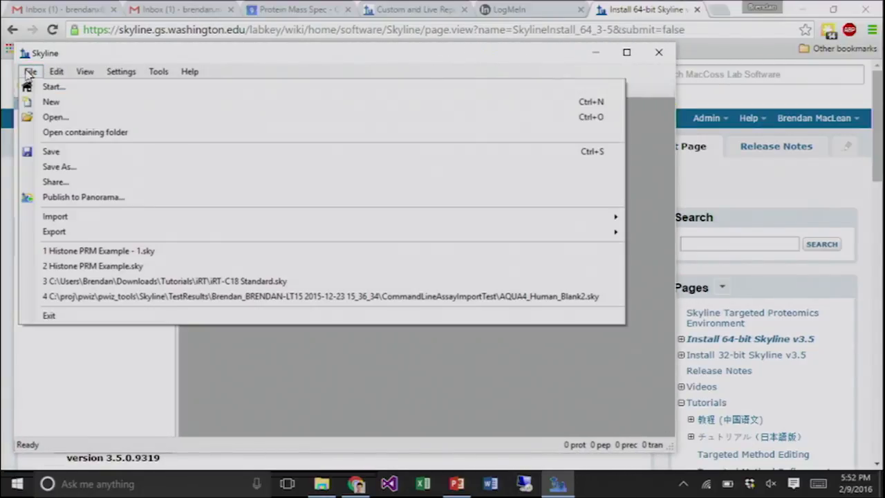
left_click(58, 118)
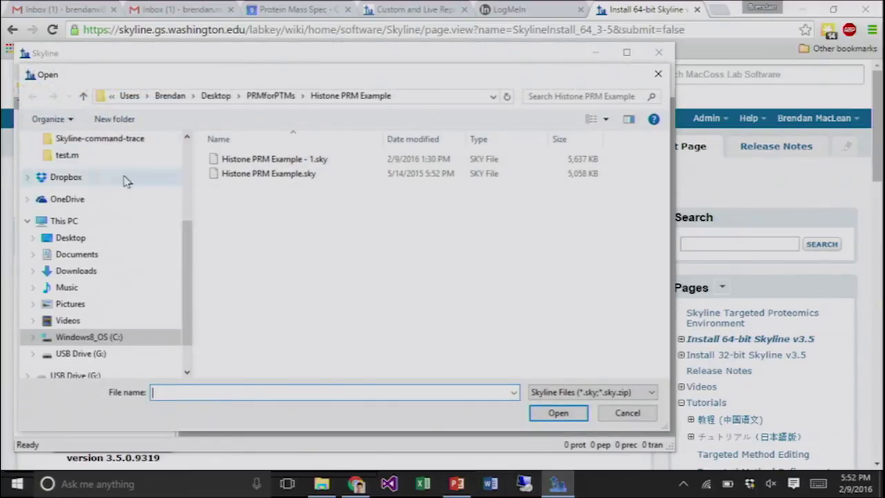
left_click_drag(188, 291, 179, 204)
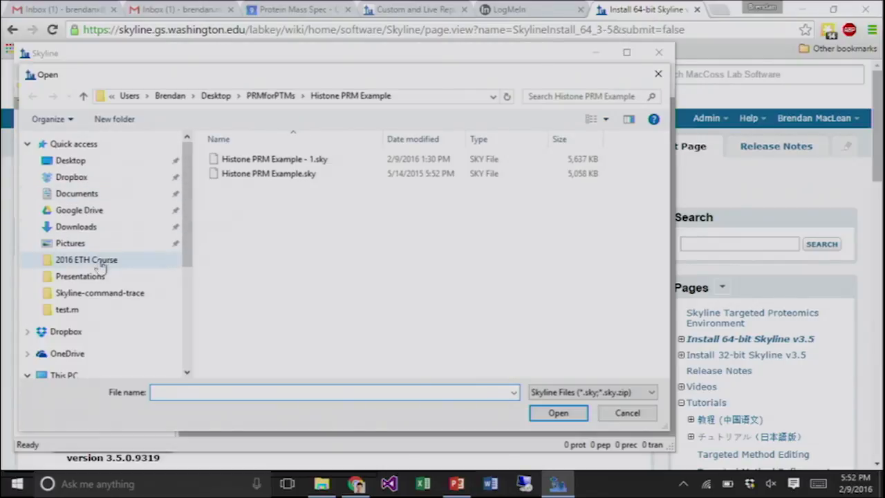
left_click_drag(188, 249, 190, 308)
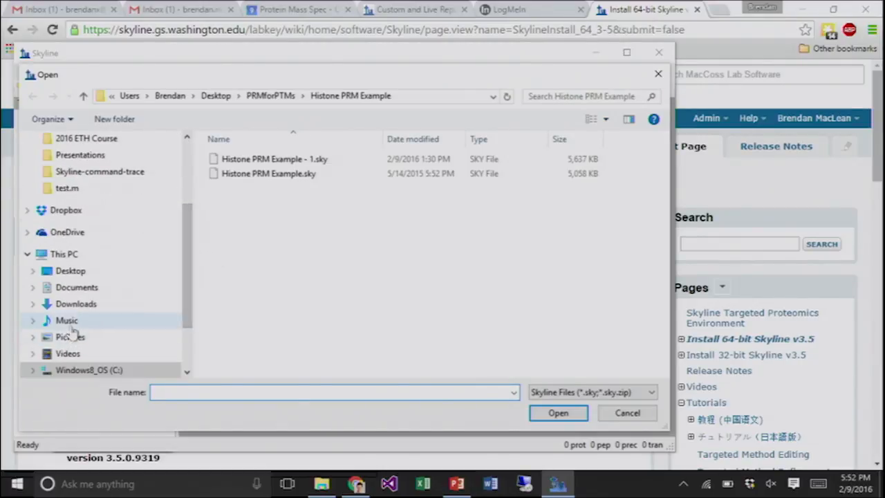
left_click(71, 273)
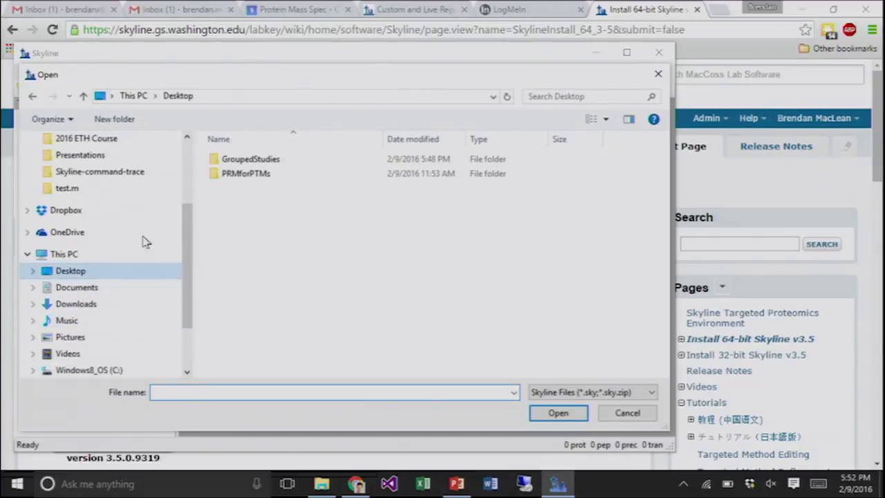
double_click(246, 160)
double_click(242, 161)
double_click(242, 160)
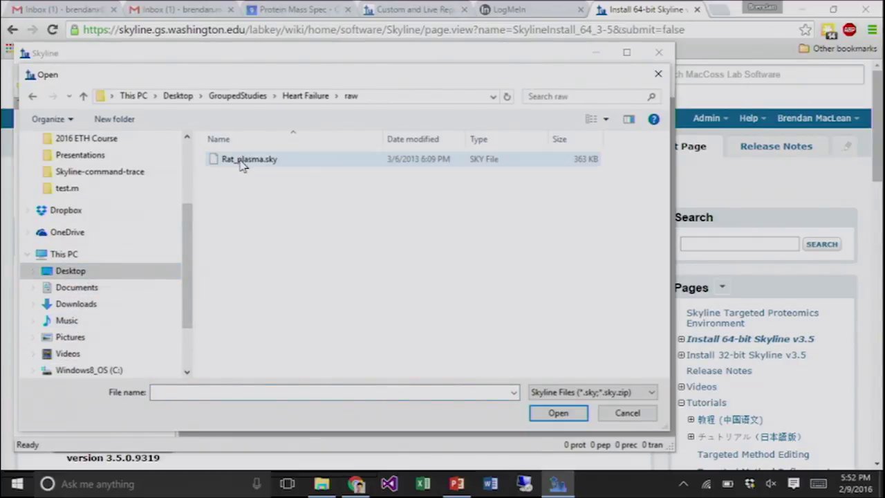
left_click(242, 160)
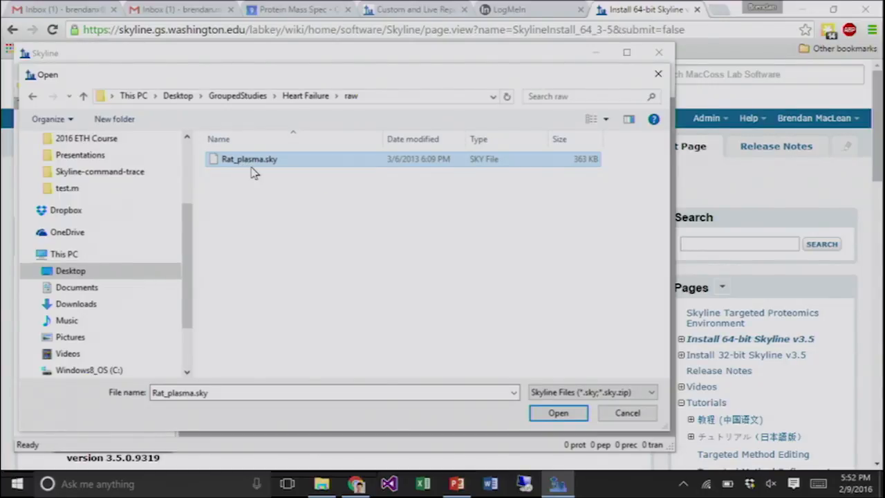
double_click(248, 161)
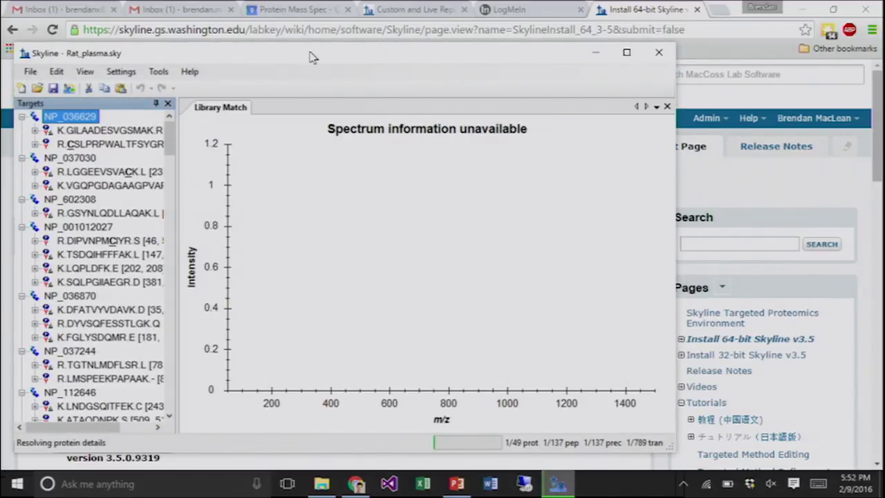
double_click(312, 57)
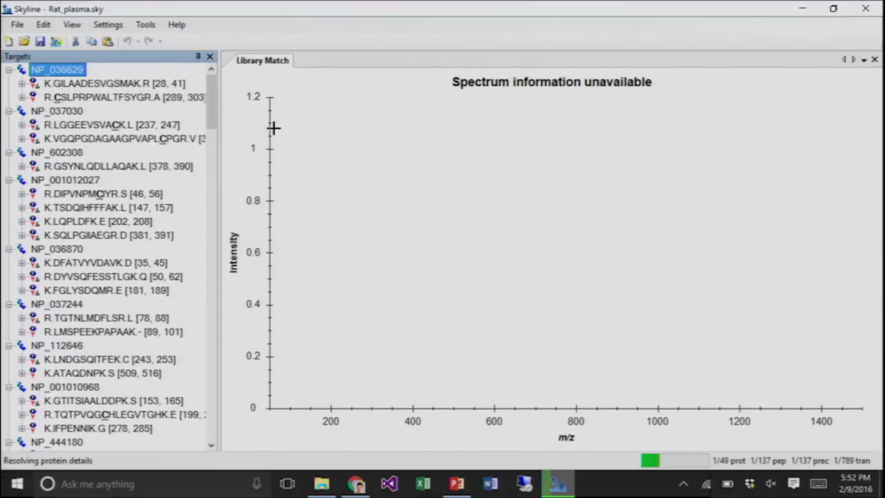
- Go to protein S near the end of the Targets tree and expand its peptides HLNGFSVPR, VVLSGSDATLAYSAFK and AFGLSSPR down to their transitions
left_click_drag(211, 121, 211, 90)
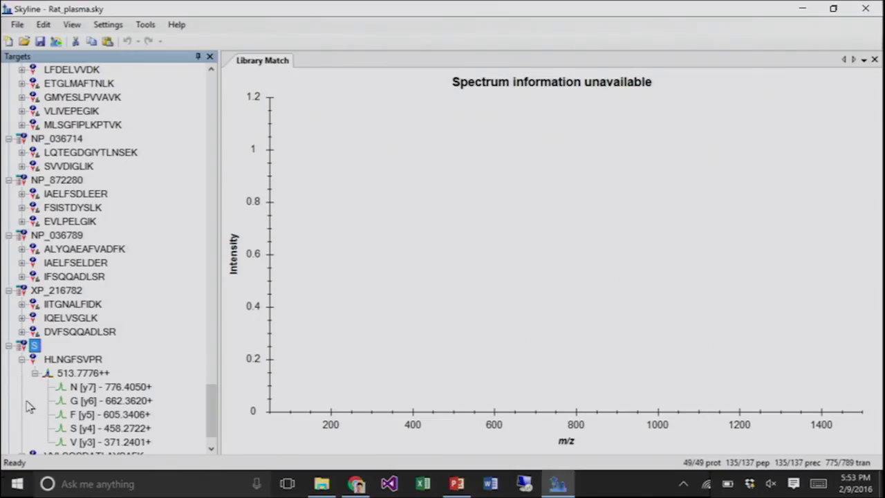
scroll(33, 413, "down", 1)
left_click(22, 415)
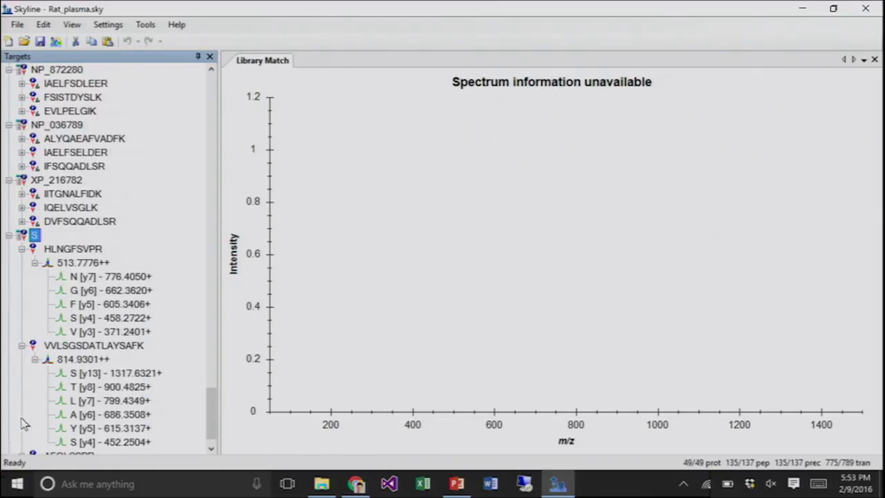
scroll(25, 426, "down", 1)
left_click(22, 429)
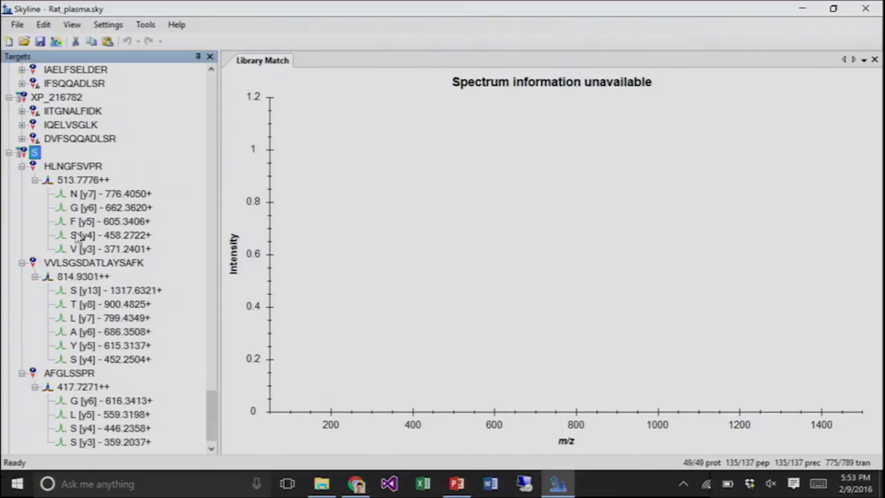
mouse_move(74, 269)
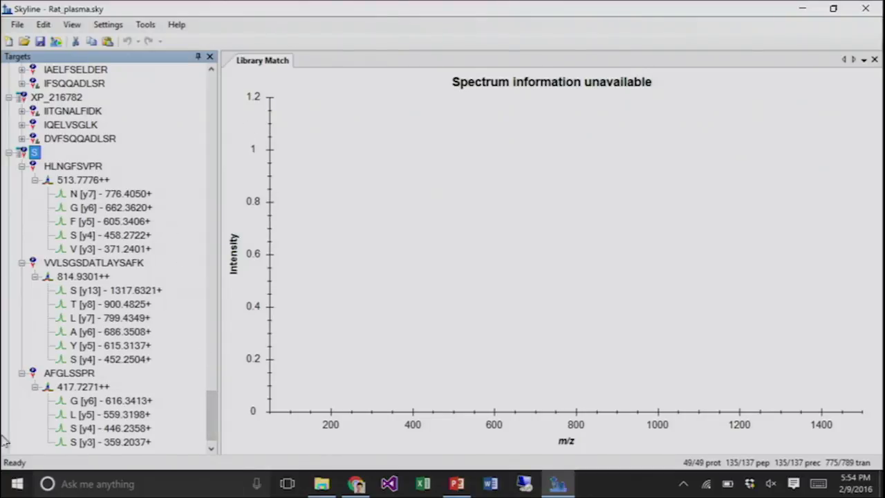
- Collapse the peptides HLNGFSVPR, VVLSGSDATLAYSAFK and AFGLSSPR under protein S and review the target list from its end back to its beginning
left_click(35, 180)
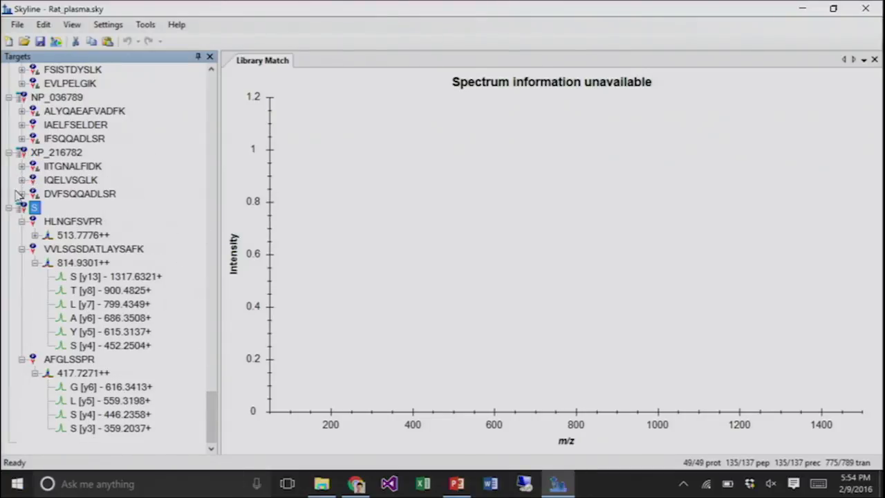
left_click(22, 223)
left_click(22, 251)
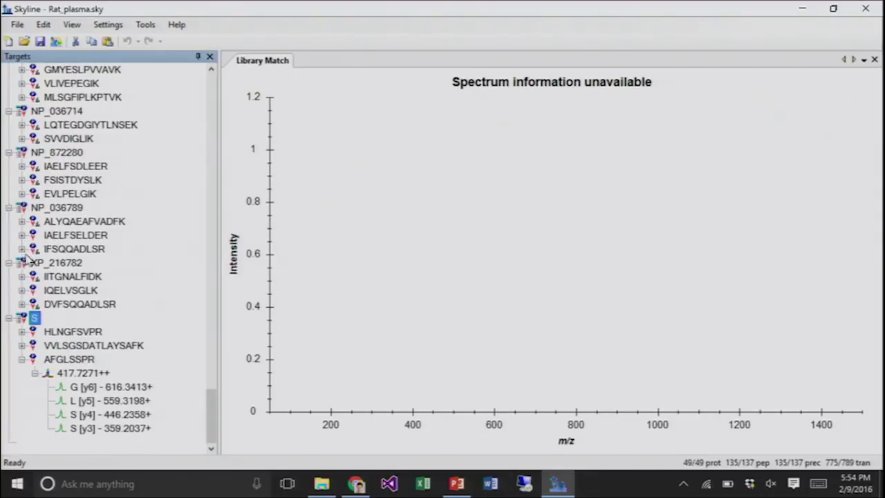
left_click(22, 359)
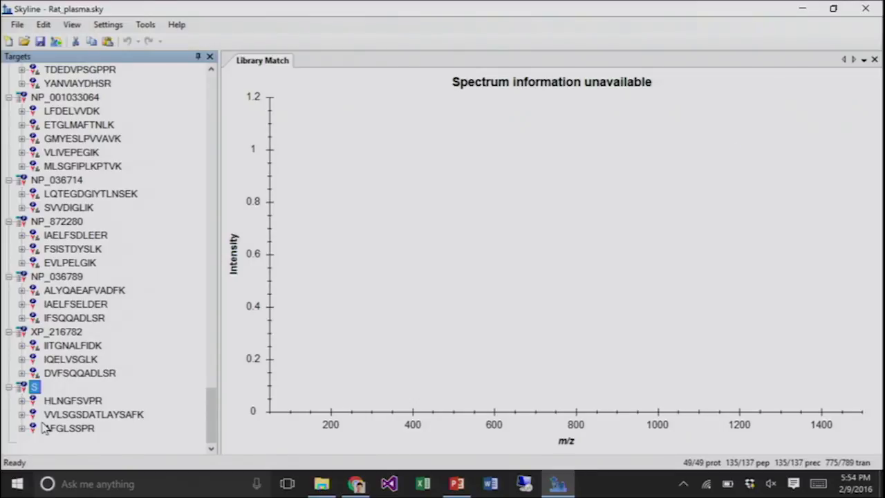
mouse_move(58, 430)
left_click_drag(213, 414, 210, 233)
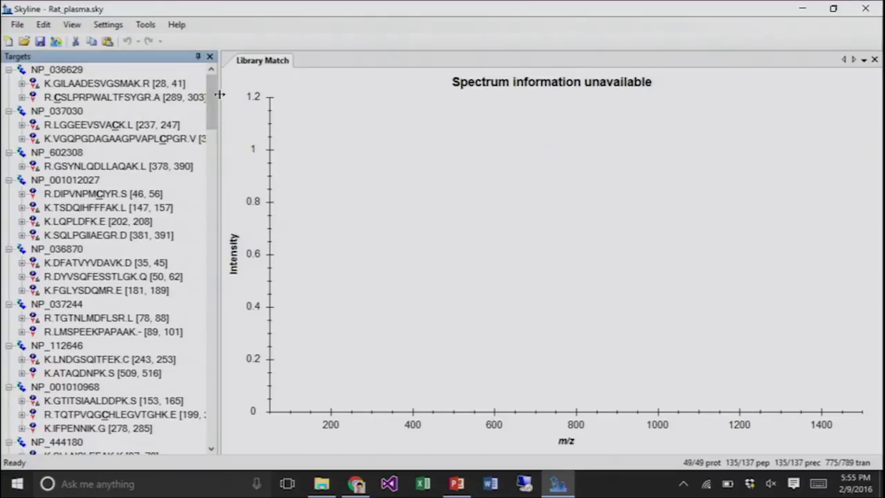
left_click_drag(210, 97, 191, 421)
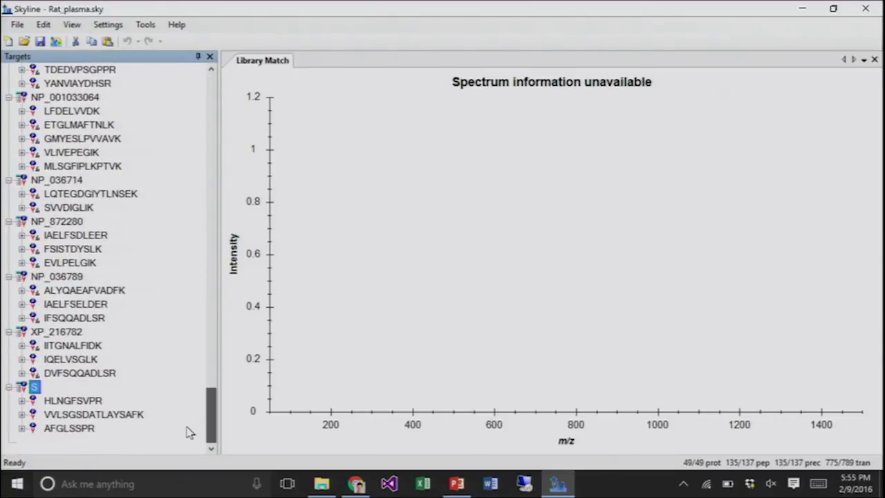
left_click_drag(185, 433, 206, 429)
left_click_drag(212, 426, 211, 86)
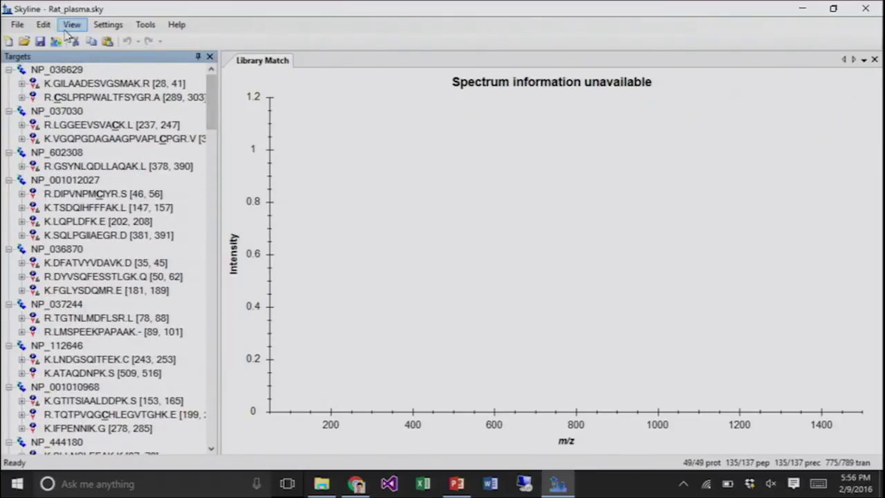
- Start a results import that adds single-injection replicates in files, with optimizing set to None and chromatograms shown during import
left_click(17, 26)
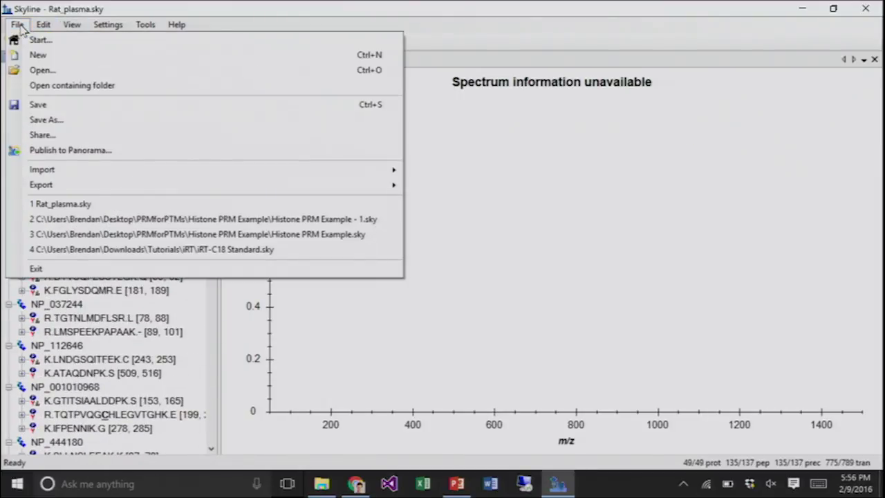
mouse_move(60, 172)
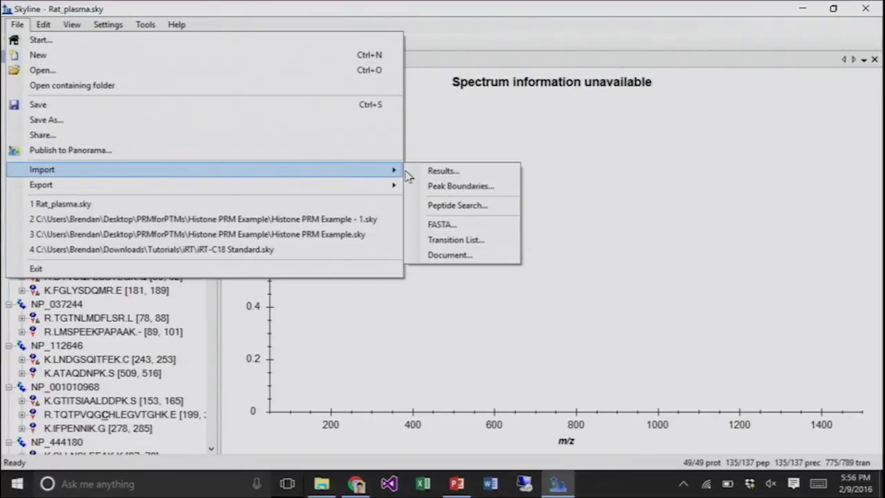
left_click(444, 171)
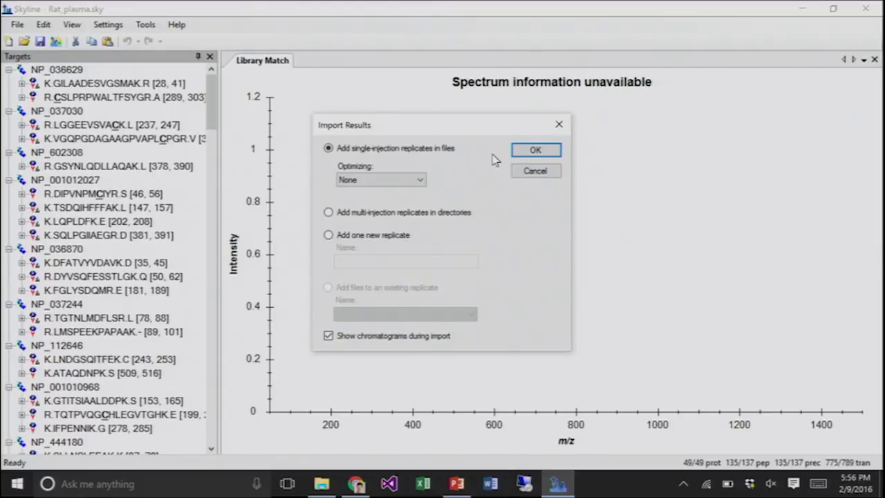
left_click(543, 155)
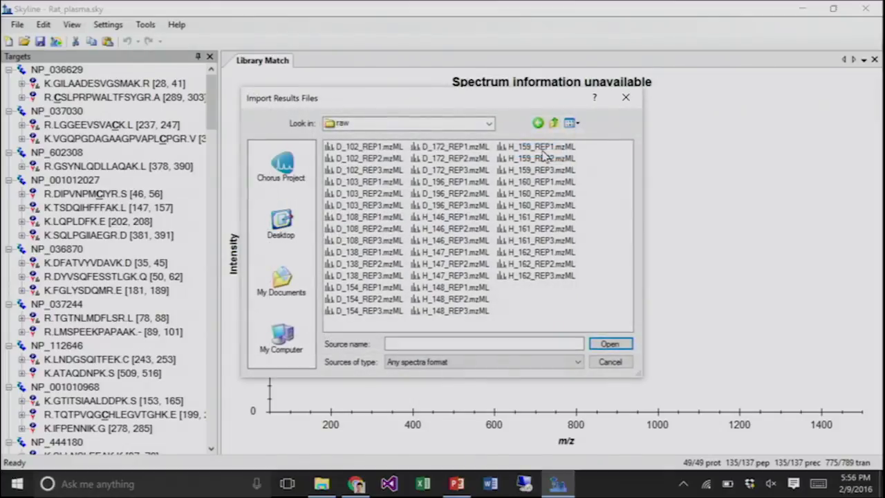
left_click(357, 147)
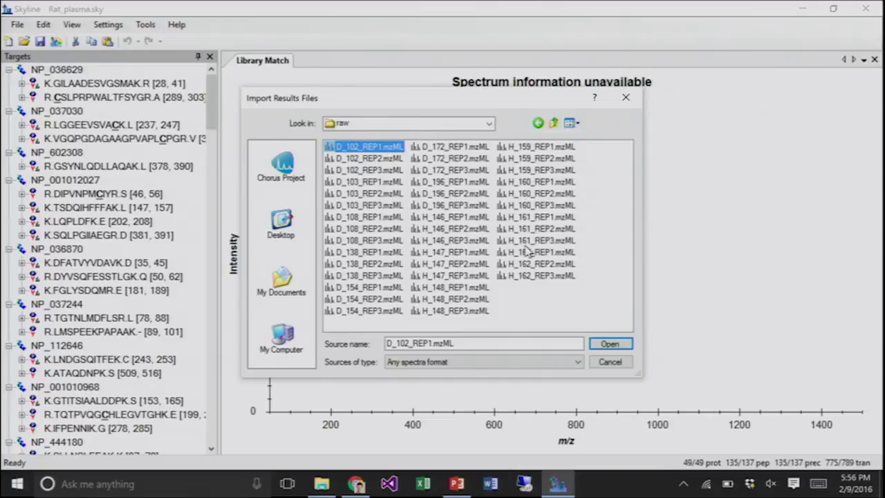
left_click(548, 277, "shift")
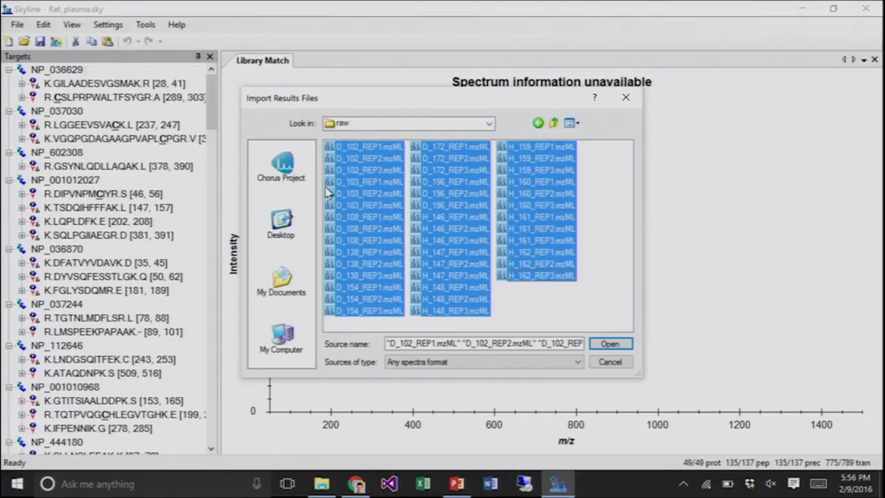
left_click(391, 129)
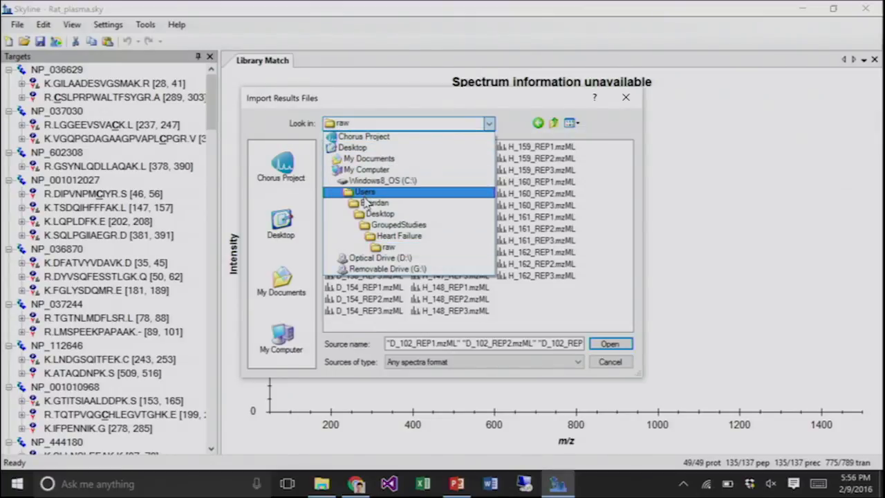
left_click(389, 250)
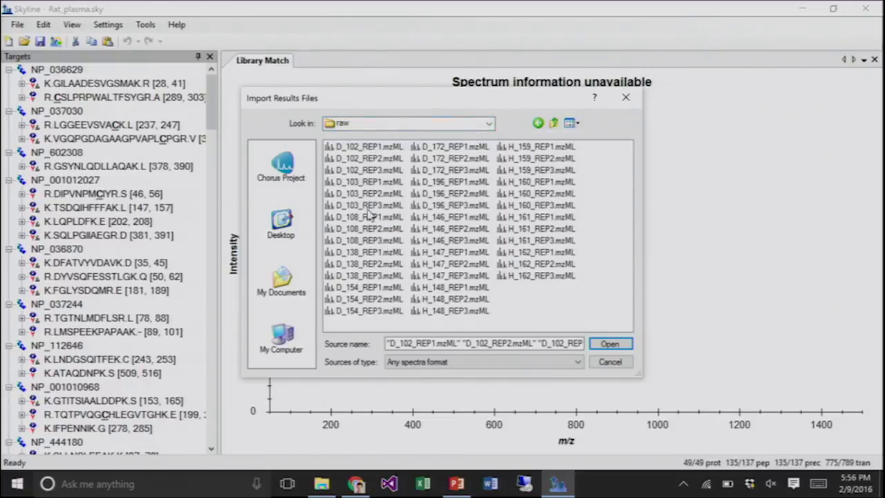
- Import all mzML files from D_102_REP1 through H_162_REP3 in the raw folder
left_click(357, 148)
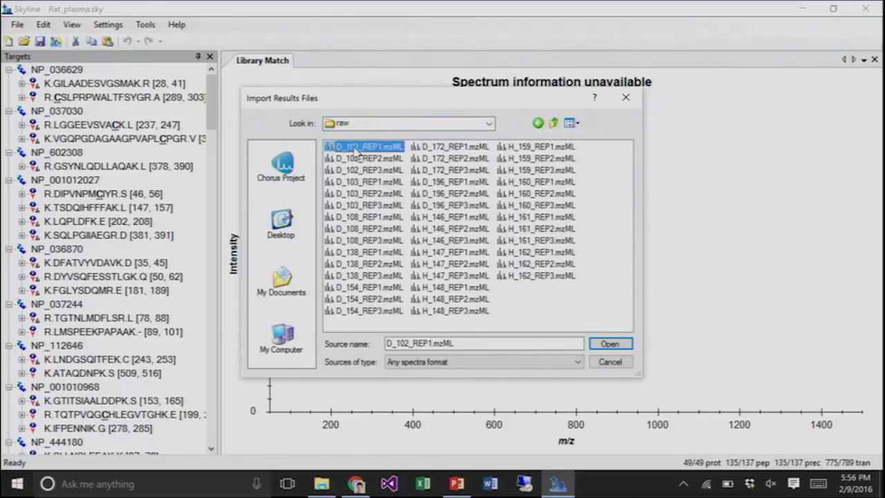
left_click(537, 280, "shift")
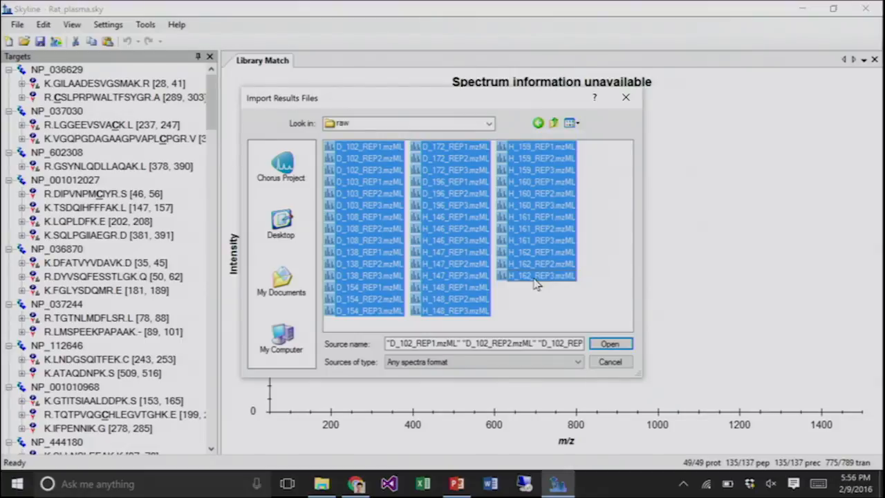
left_click(610, 345)
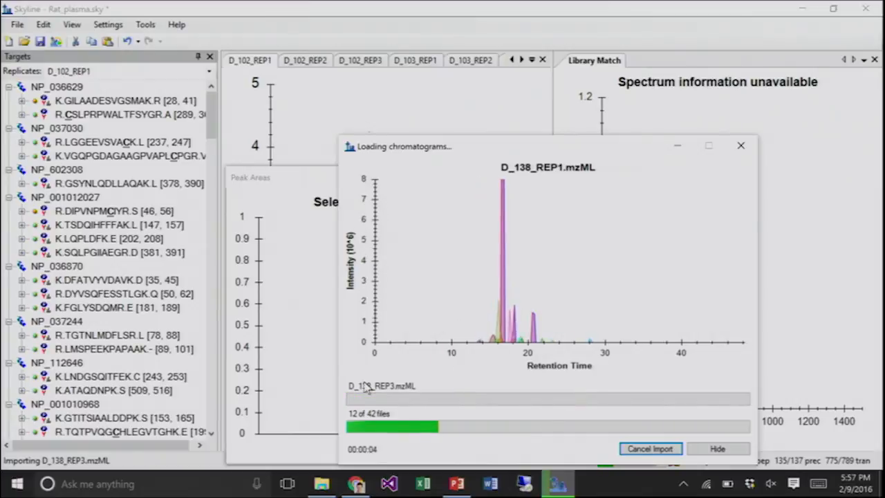
- Hide the chromatogram loading window and move the floating Peak Areas and Retention Times windows away from the import progress indicator
left_click(712, 451)
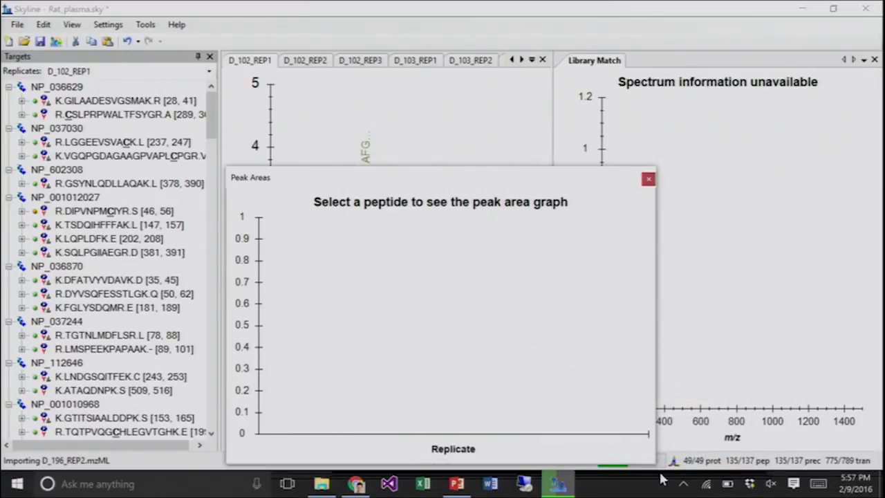
left_click_drag(504, 178, 363, 142)
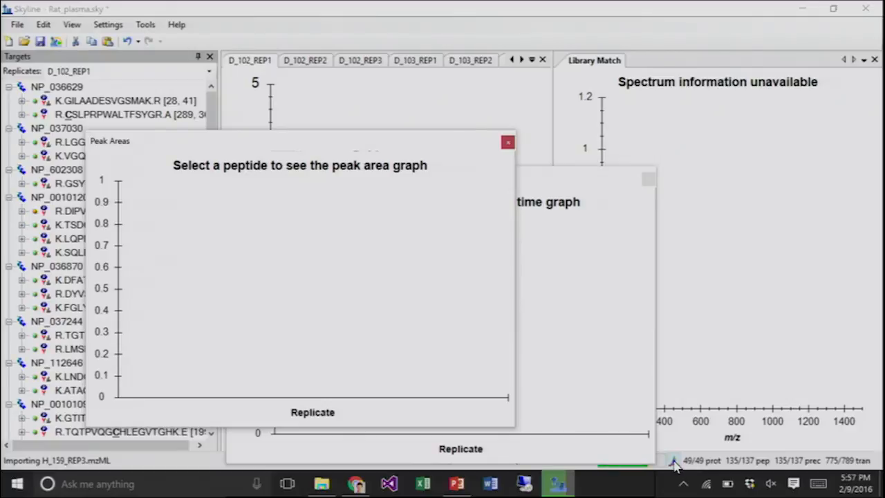
left_click_drag(575, 178, 569, 126)
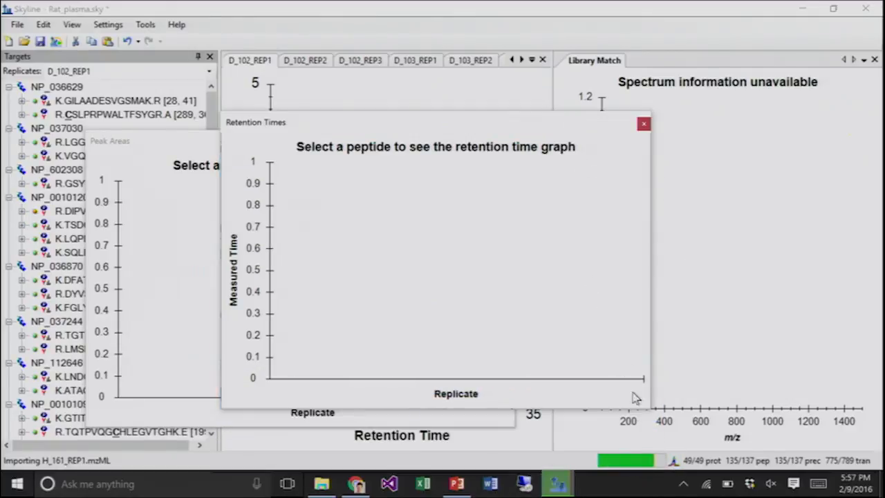
left_click(673, 461)
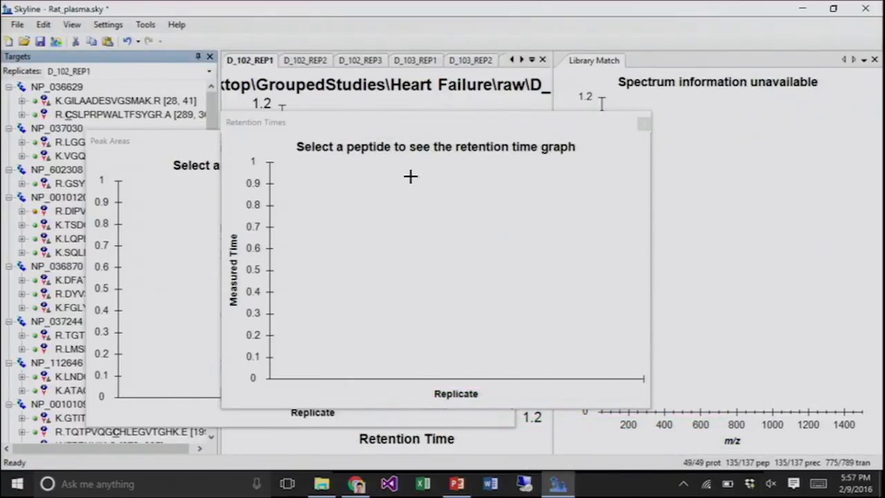
- Select the peptide K.GILAADESVGSMAK.R under NP_036629, shift the floating Retention Times window aside and undock the Targets view
left_click(80, 102)
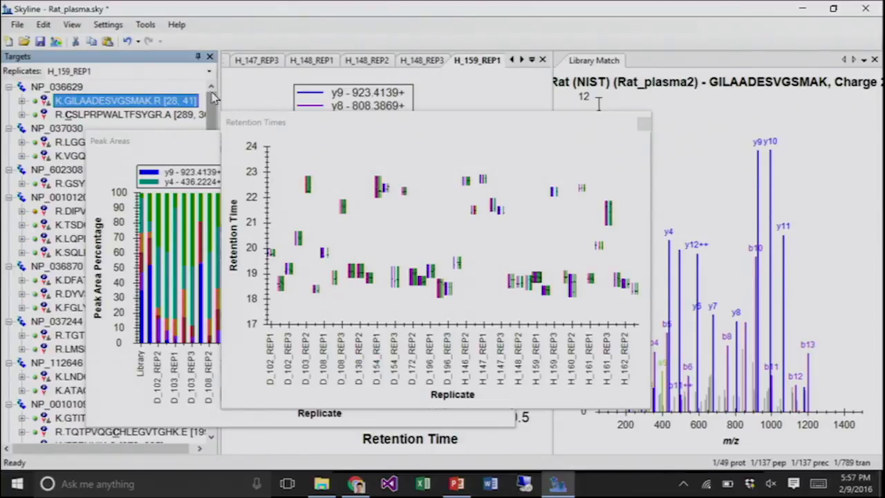
left_click_drag(326, 126, 382, 134)
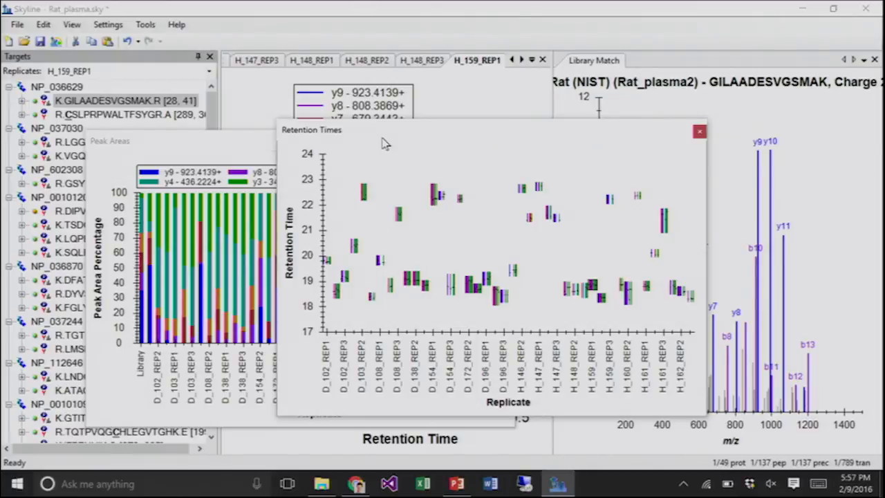
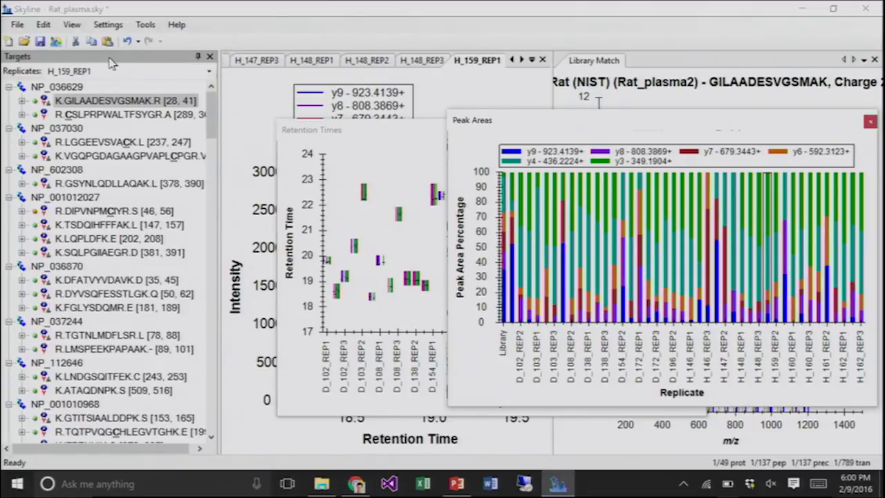
left_click_drag(110, 62, 168, 95)
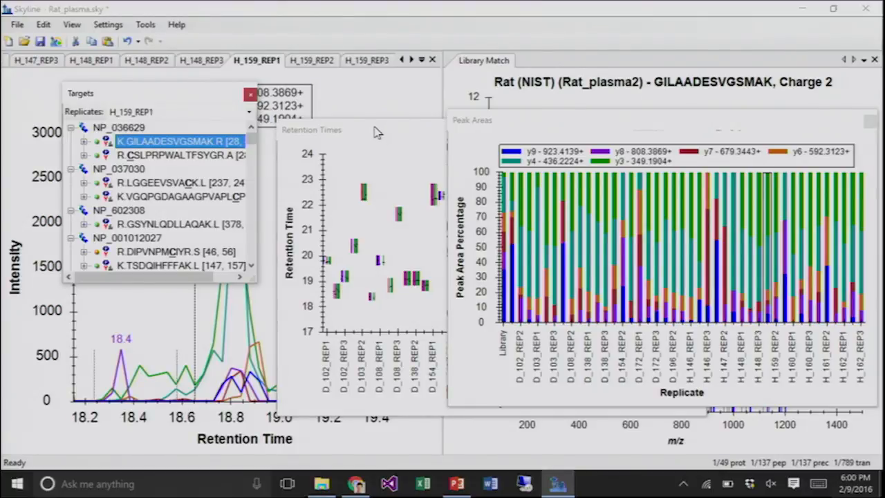
- Dock the Retention Times graph across the full lower edge of the main window and make its pane taller
left_click_drag(377, 132, 442, 441)
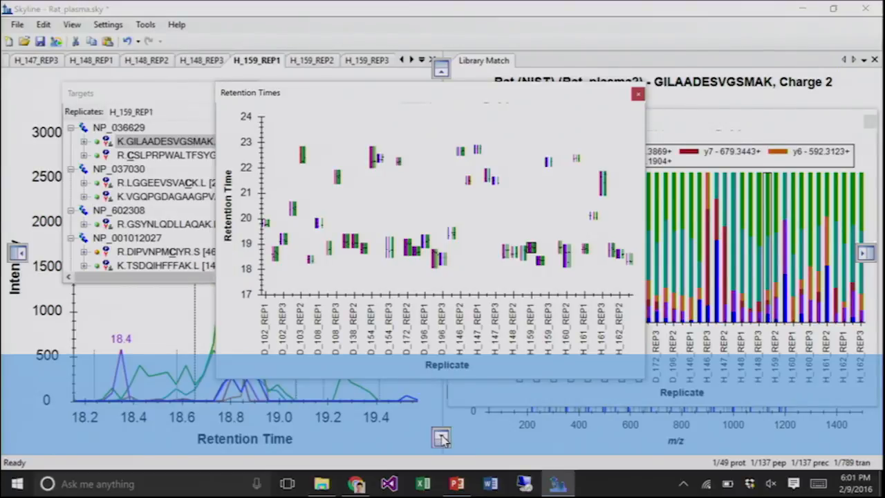
left_click_drag(442, 440, 442, 440)
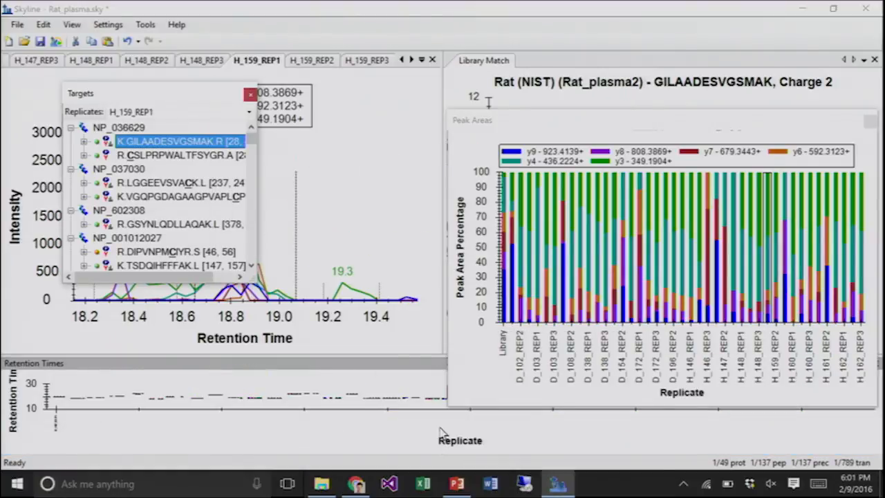
left_click_drag(395, 355, 395, 293)
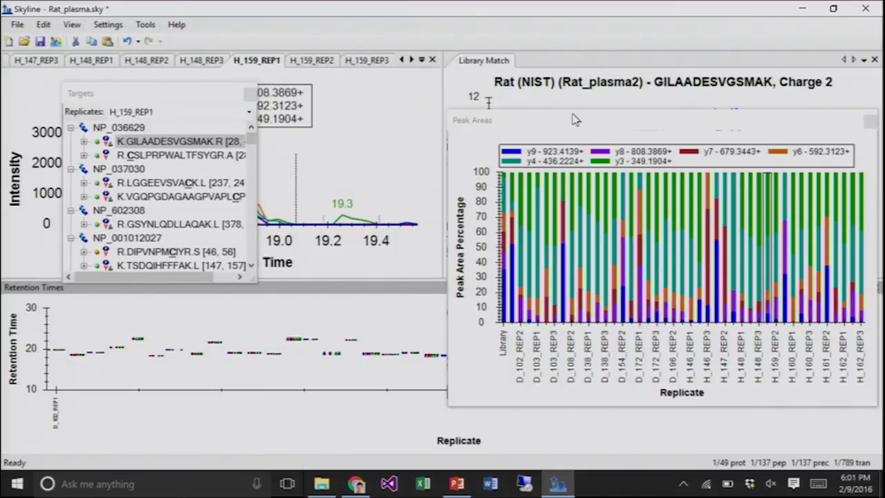
- Dock the Peak Areas graph to the right of Retention Times and dock the Targets view back along the main window's left edge
left_click_drag(596, 121, 464, 369)
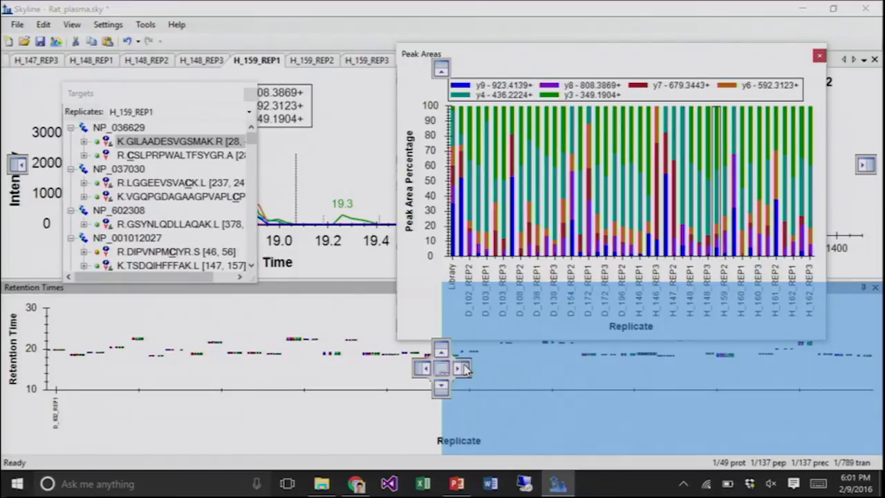
left_click_drag(464, 368, 464, 369)
left_click_drag(463, 369, 469, 371)
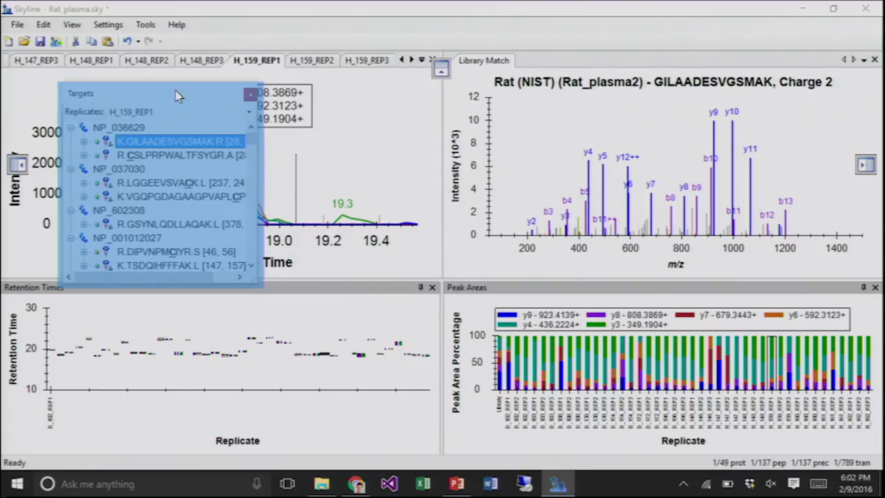
left_click_drag(176, 95, 22, 168)
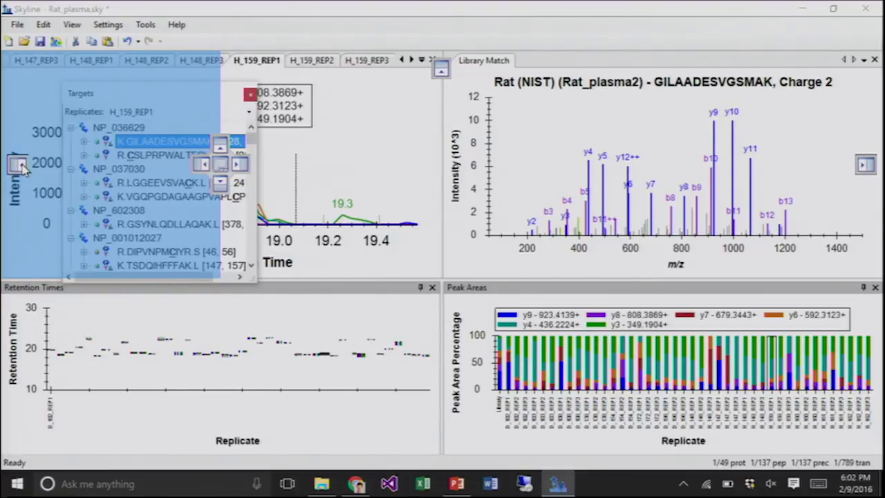
left_click_drag(21, 168, 22, 169)
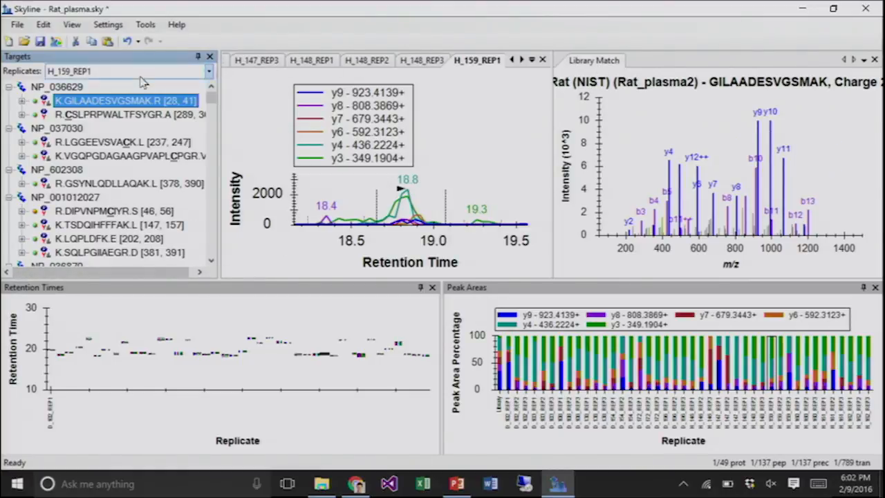
- Examine the GILAADESVGSMAK chromatograms of replicates H_147_REP3, H_148_REP1 and H_148_REP2
mouse_move(148, 186)
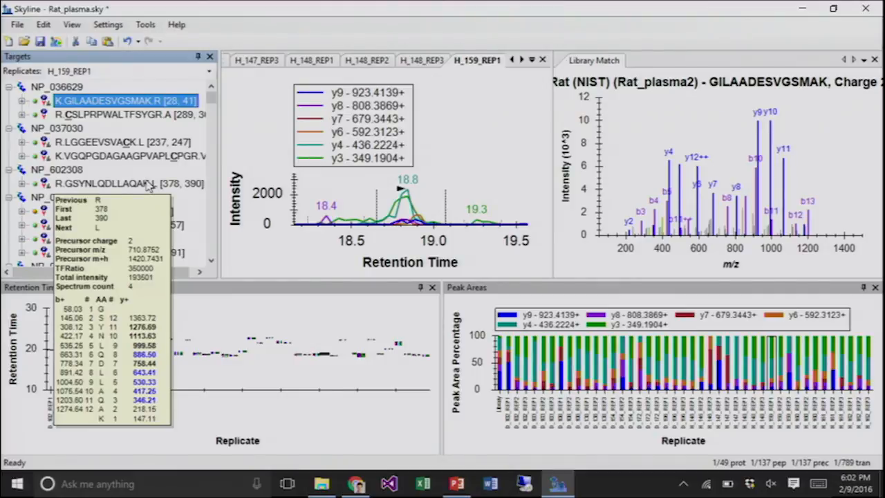
left_click(259, 64)
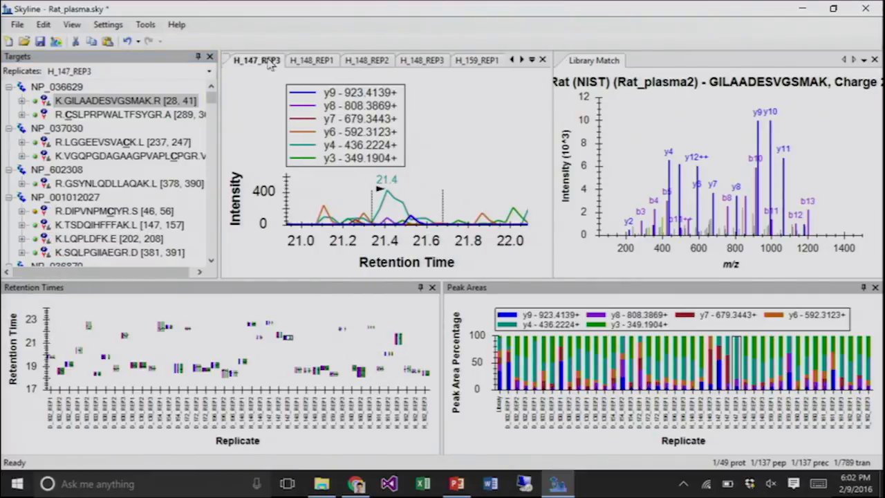
left_click(306, 64)
left_click(360, 65)
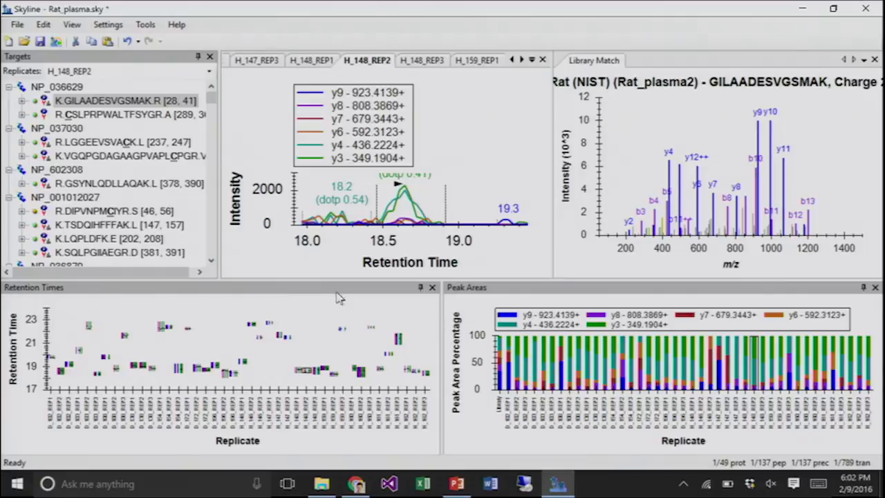
left_click(593, 64)
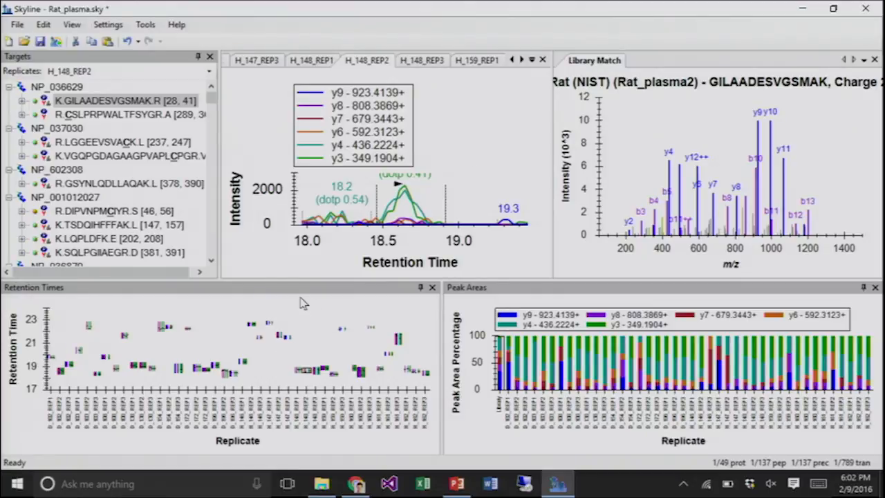
left_click(67, 299)
left_click(613, 290)
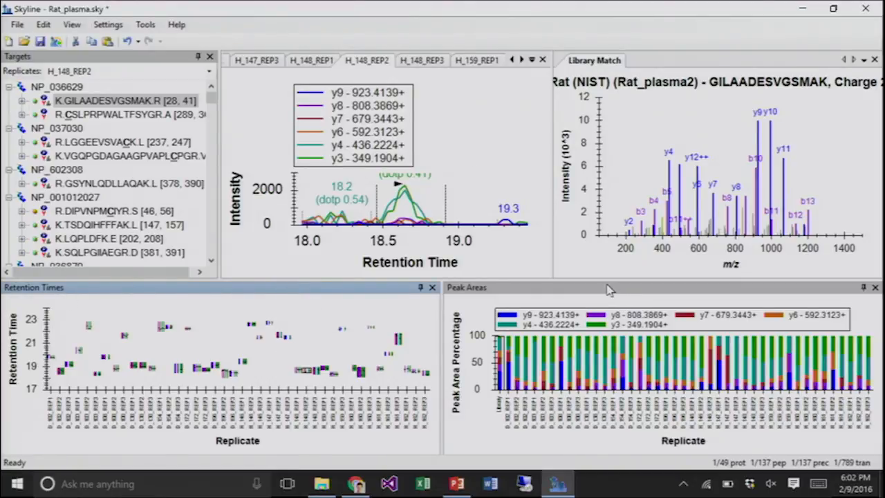
left_click(137, 58)
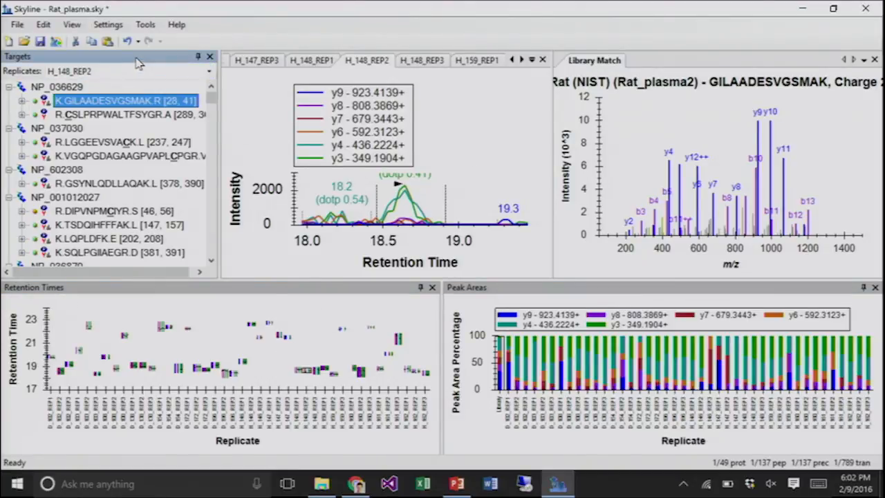
- Dock the Library Match view along the main window's right edge and set it to auto-hide
left_click(599, 63)
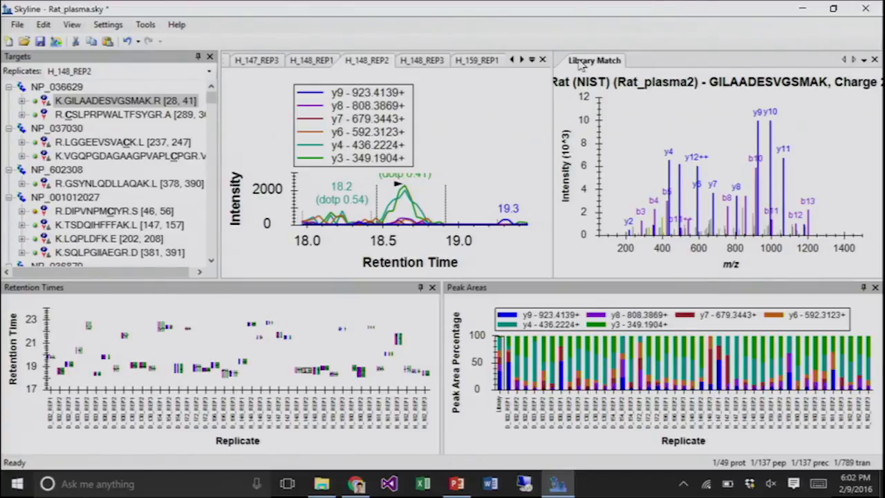
left_click_drag(588, 64, 871, 170)
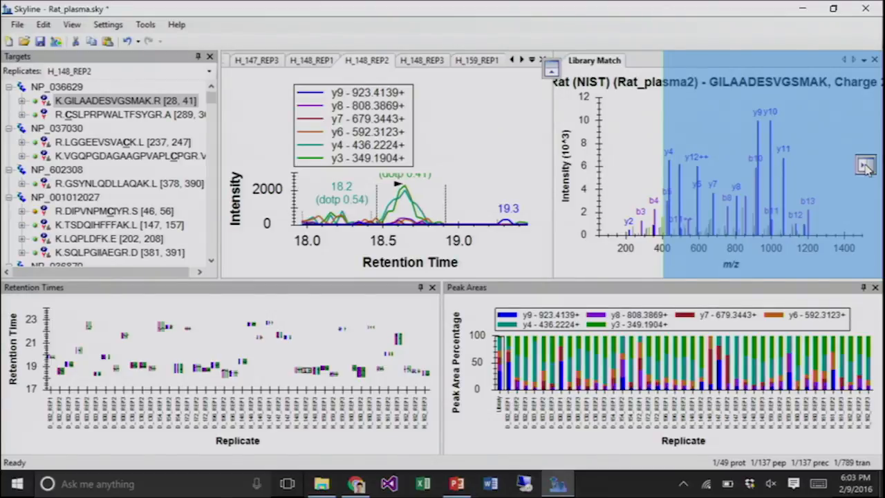
left_click_drag(866, 167, 867, 169)
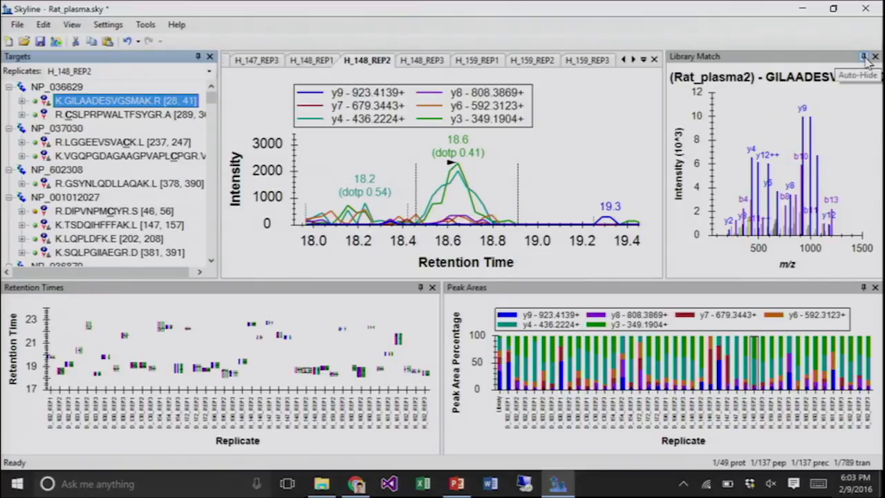
left_click(864, 56)
mouse_move(873, 106)
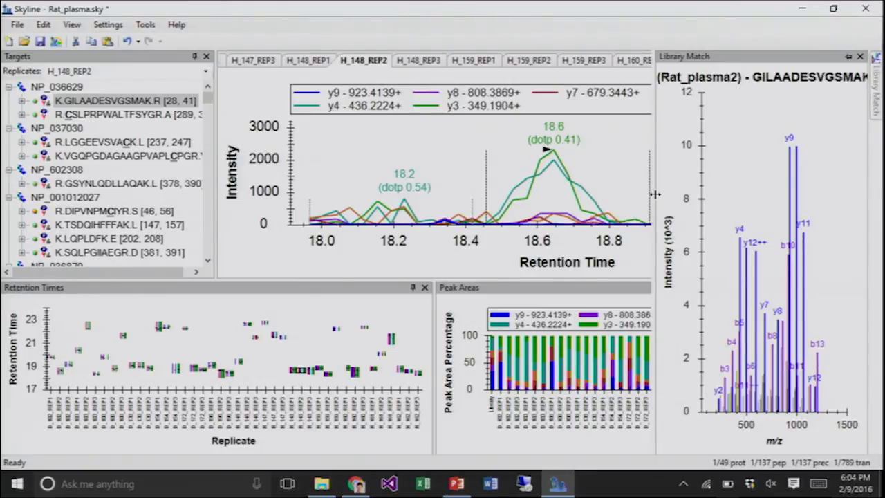
left_click_drag(655, 194, 458, 235)
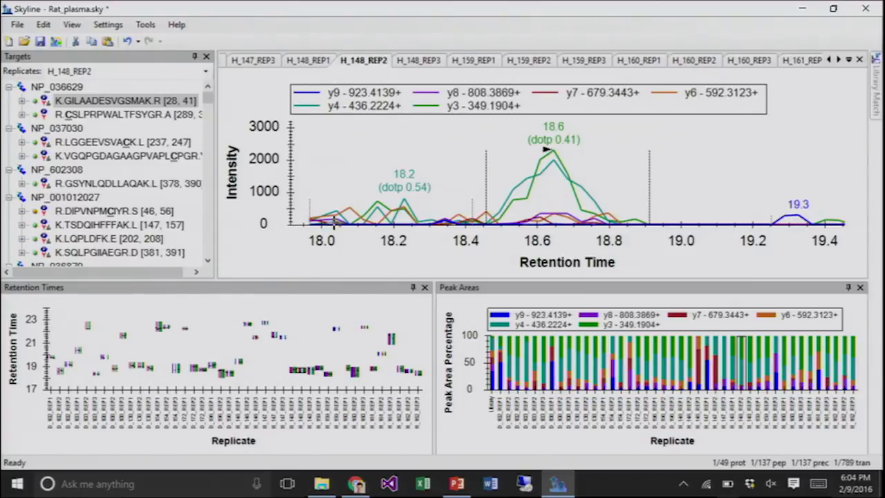
- Arrange all the replicate chromatogram graphs of the selected peptide in a tiled layout
left_click(126, 103)
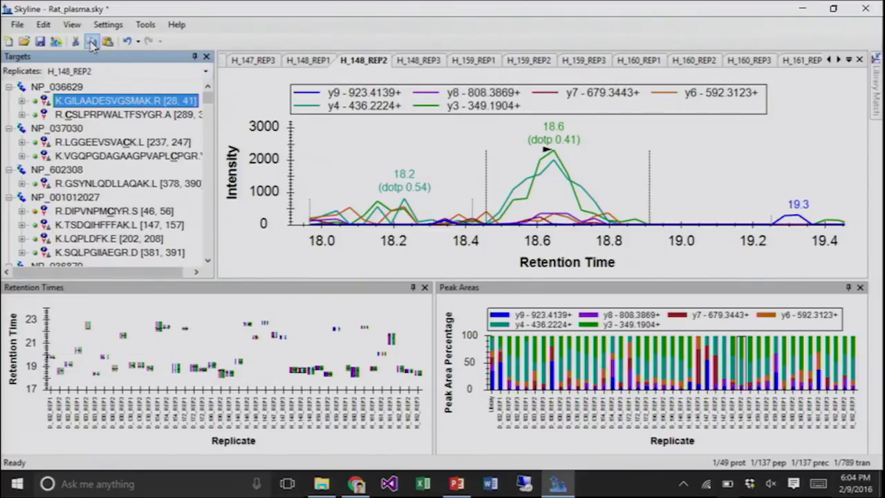
left_click(73, 25)
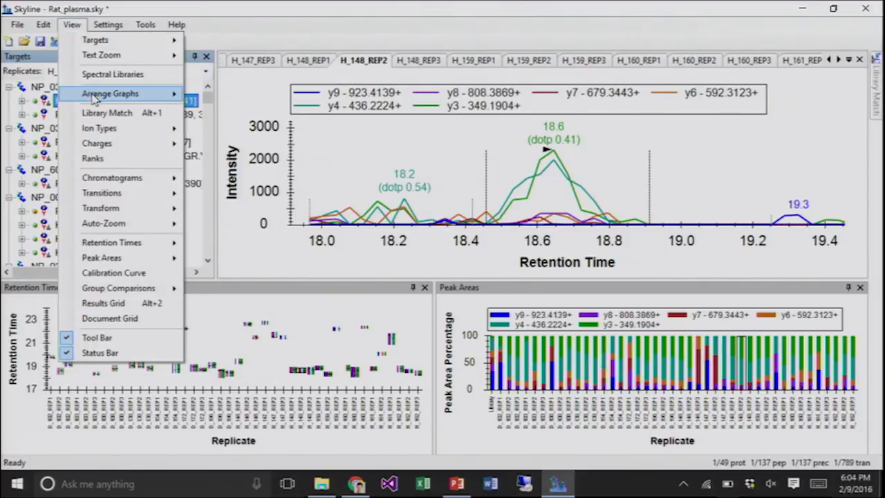
mouse_move(94, 96)
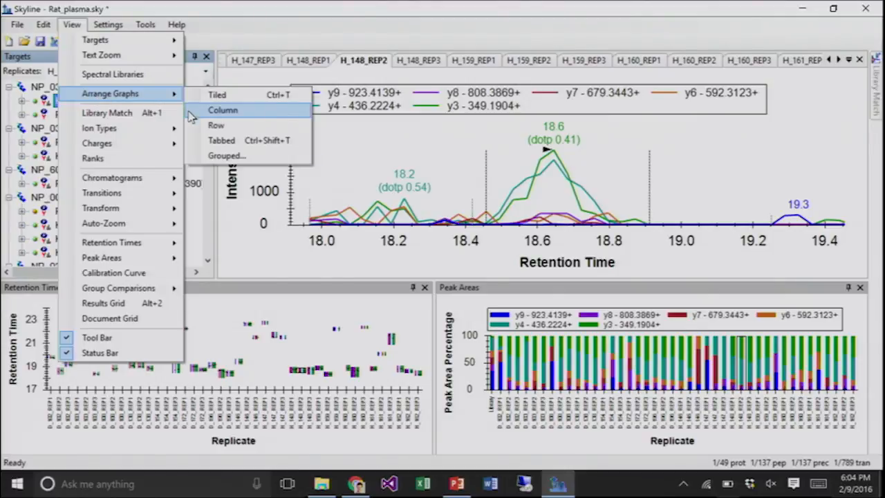
left_click(207, 100)
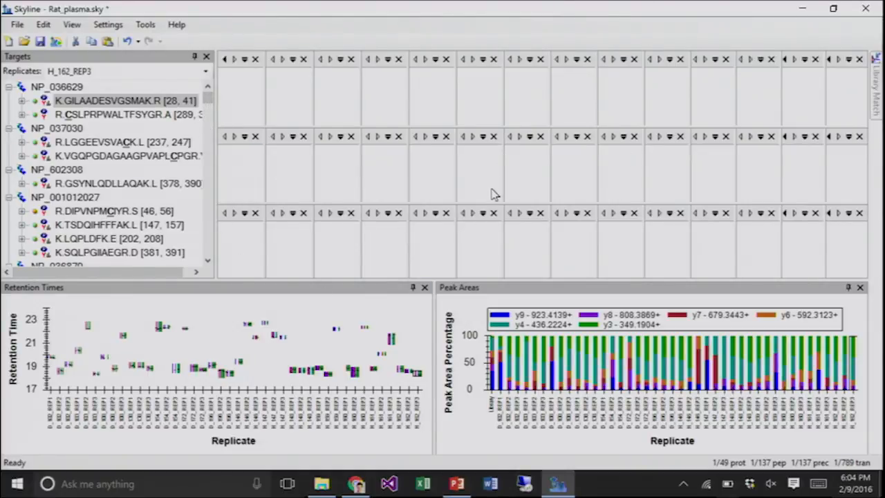
- Arrange the chromatogram graphs grouped into 3 panes, distributed among groups, displayed in a row and sorted in document order
left_click(71, 26)
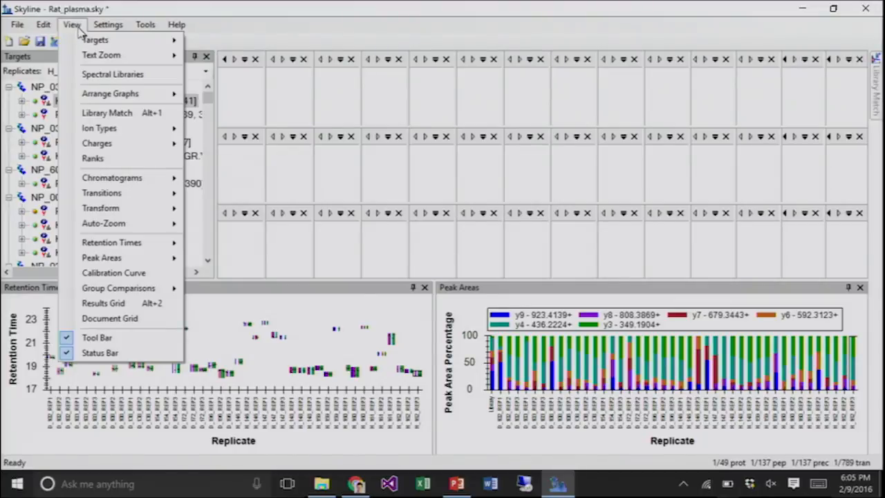
mouse_move(112, 97)
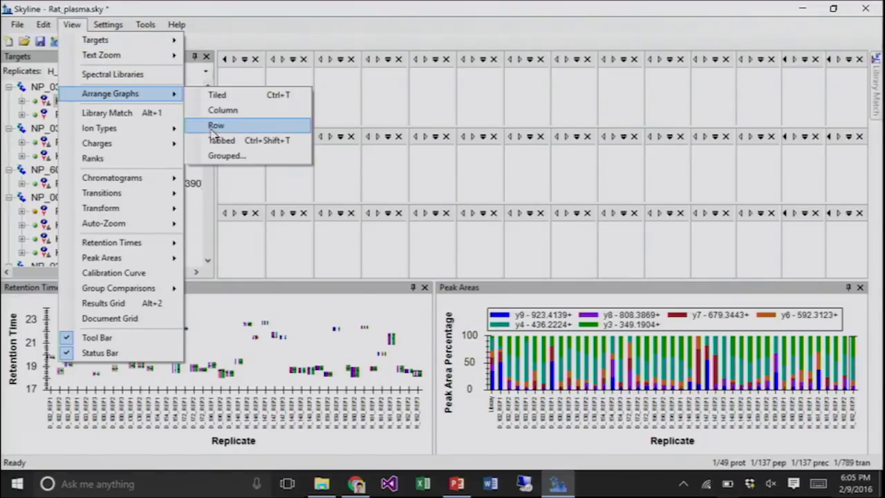
left_click(226, 156)
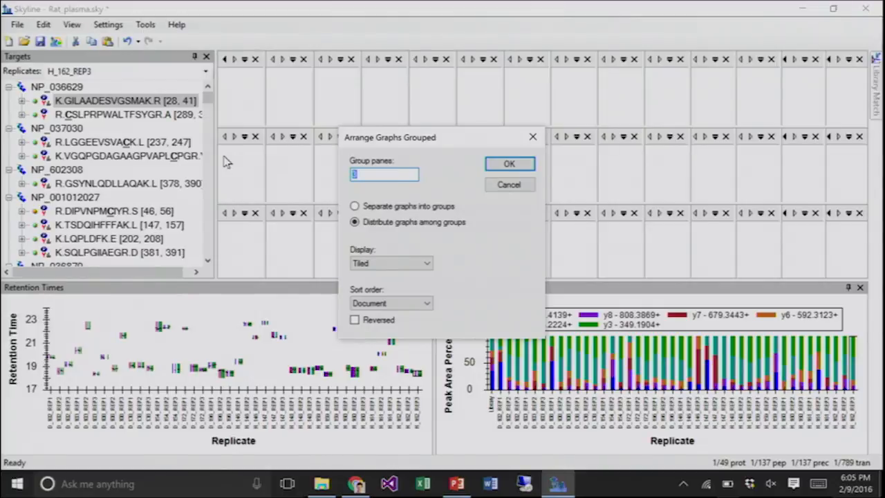
type("3")
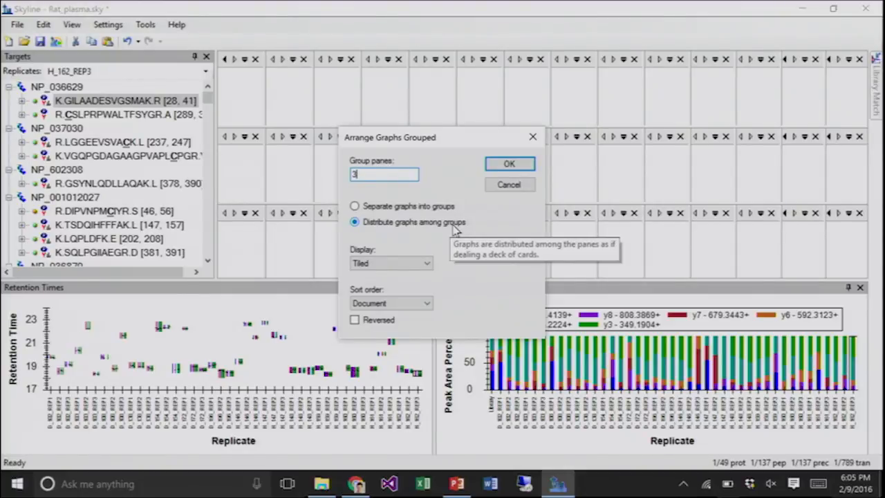
left_click(408, 265)
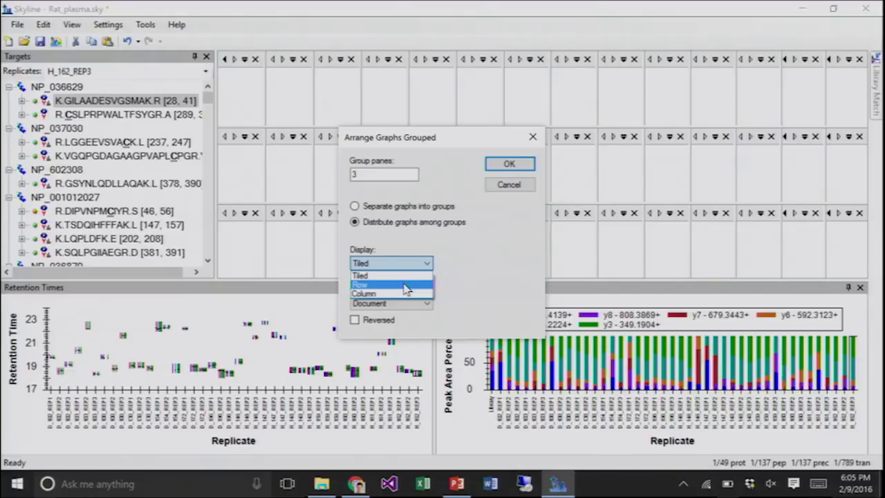
left_click(406, 289)
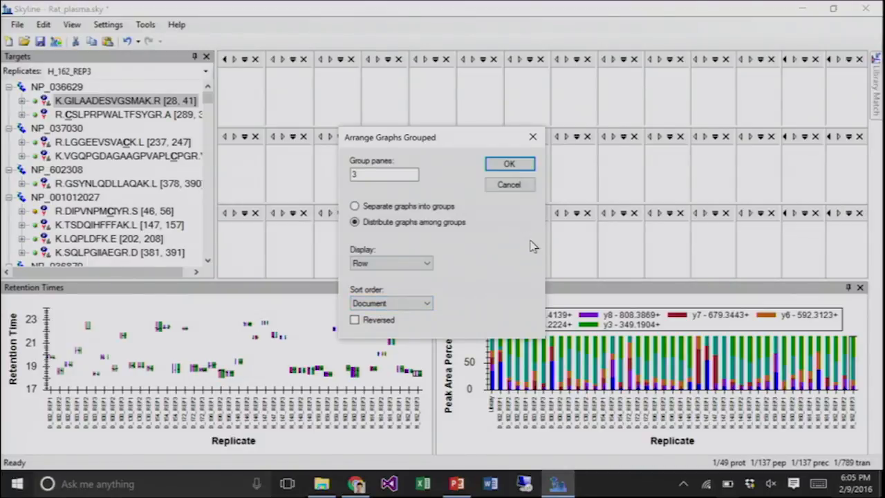
left_click(509, 164)
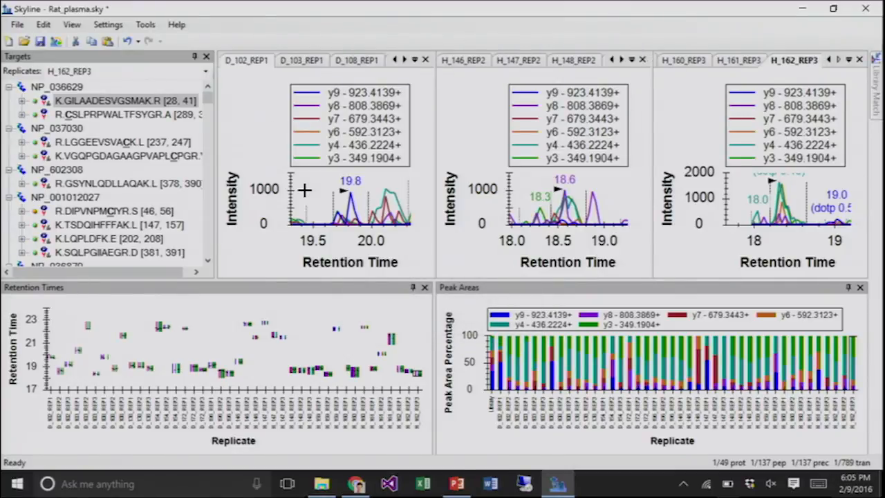
- Bring the D_102_REP1, D_102_REP2 and D_102_REP3 chromatograms up side by side by stepping through the replicates
left_click(123, 72)
left_click(138, 74)
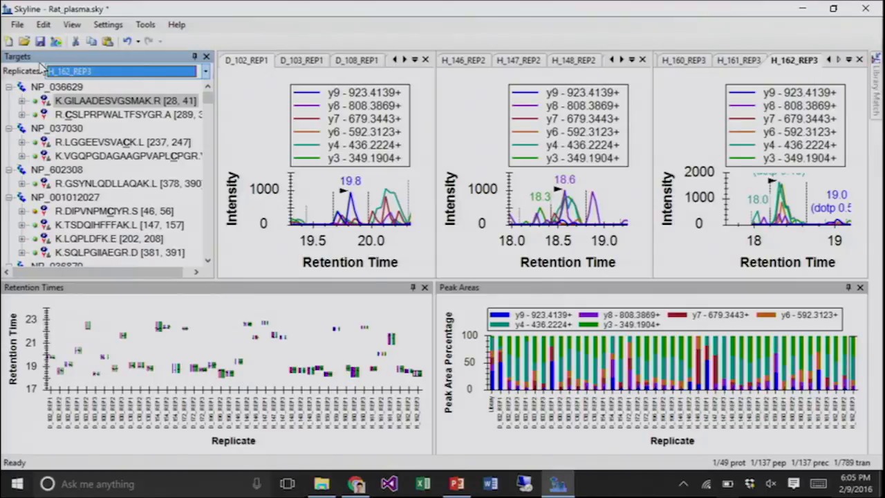
left_click(103, 72)
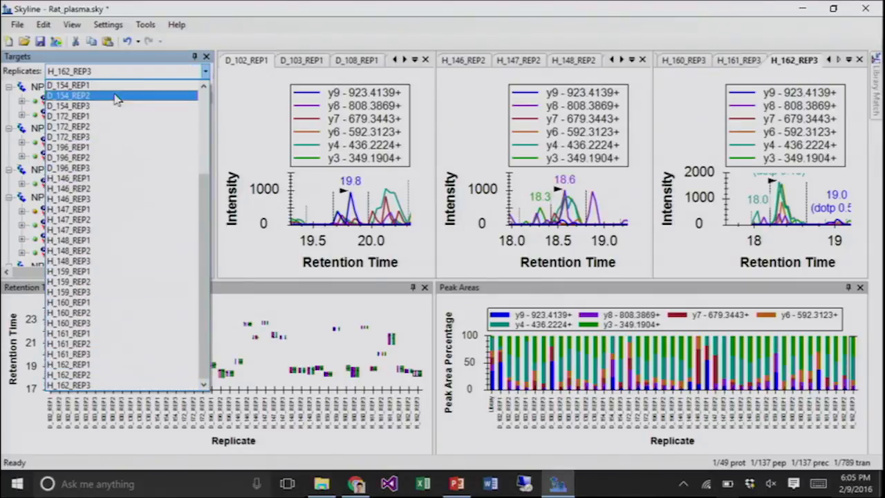
left_click_drag(204, 189, 206, 97)
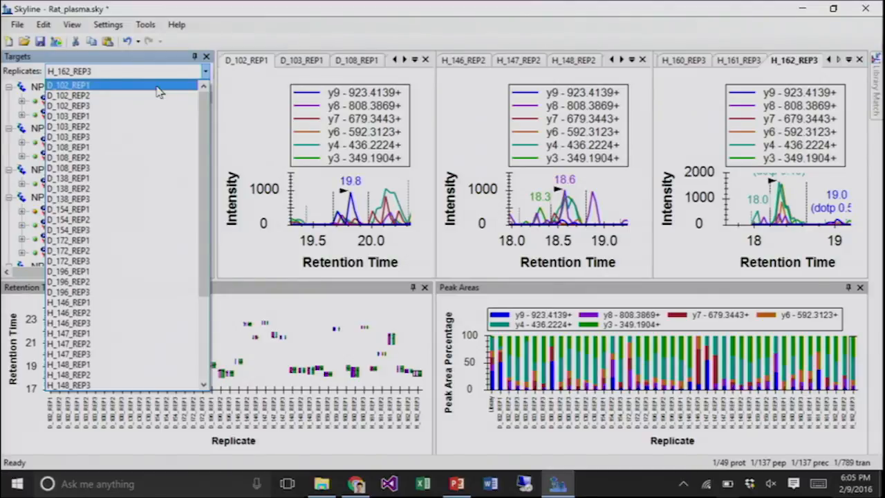
left_click(158, 85)
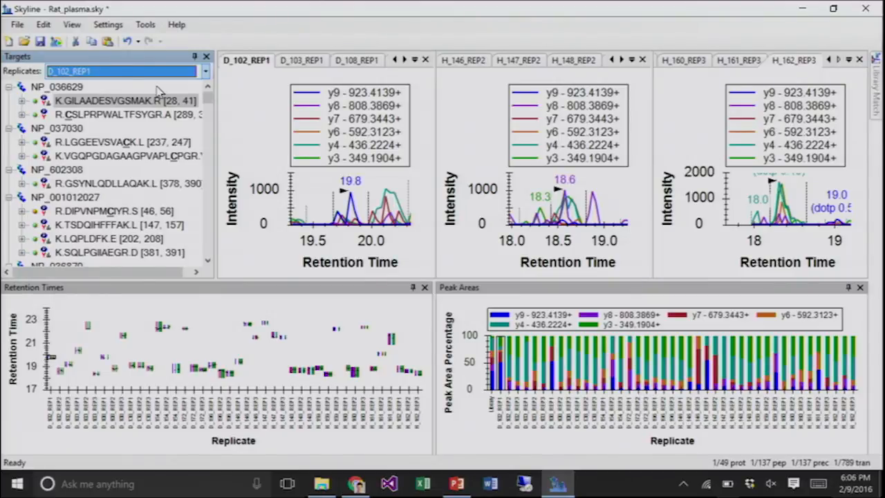
key("Down")
key("Down")
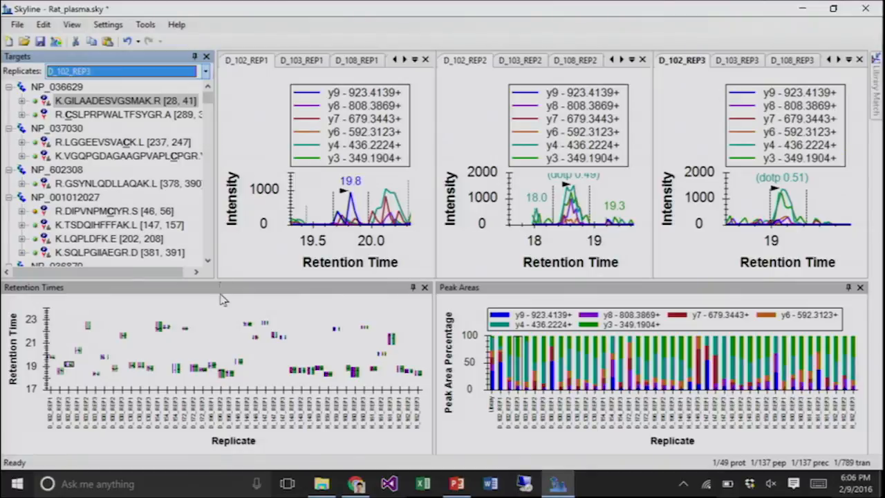
- Activate the D_102_REP1 graph and hide the legend on the chromatogram graphs
left_click(253, 109)
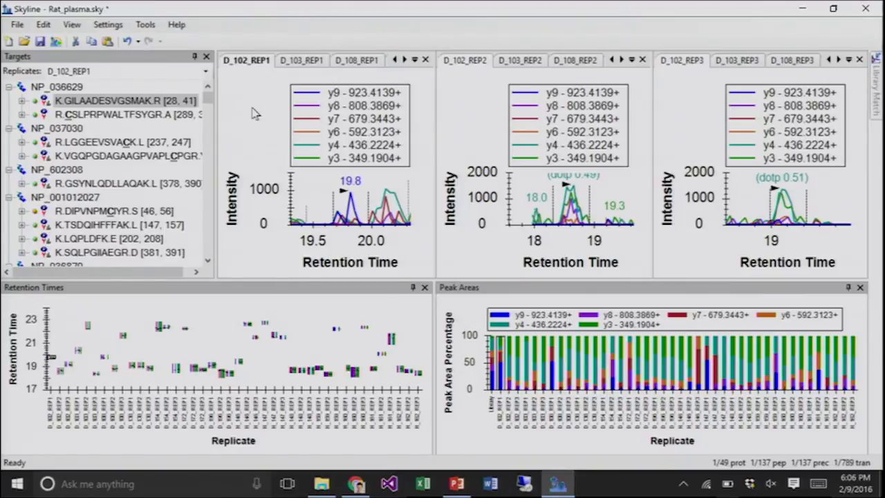
right_click(255, 113)
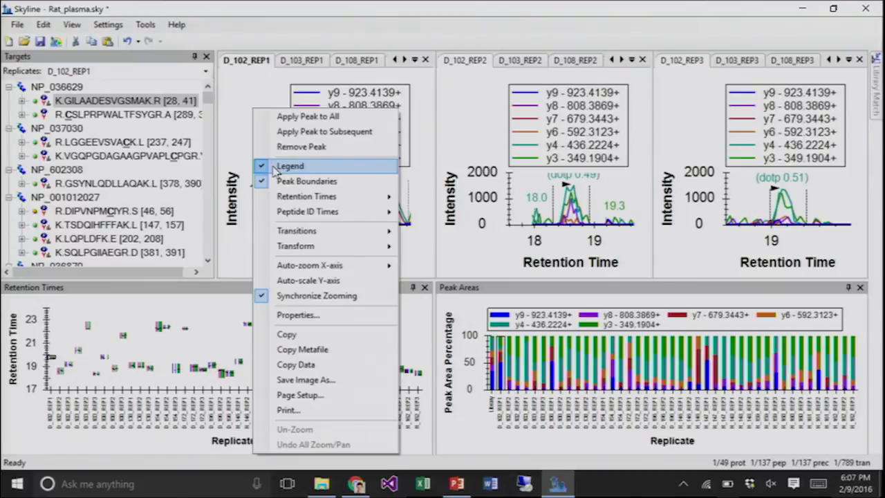
right_click(238, 99)
right_click(238, 99)
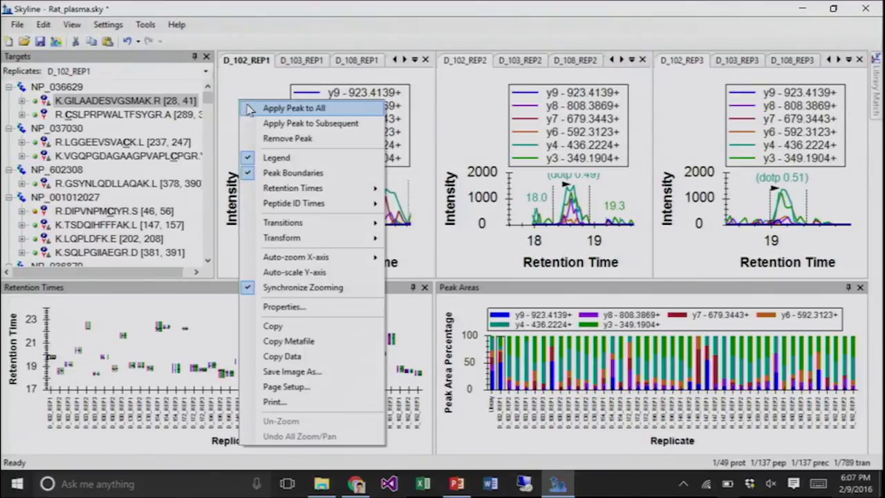
left_click(276, 159)
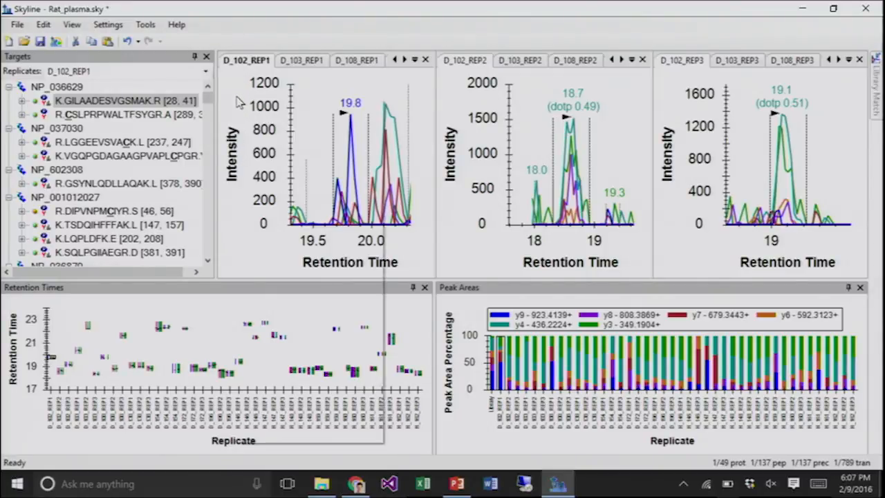
- Set the font size of the chromatogram graphs to large in their graph properties
right_click(238, 98)
left_click(283, 304)
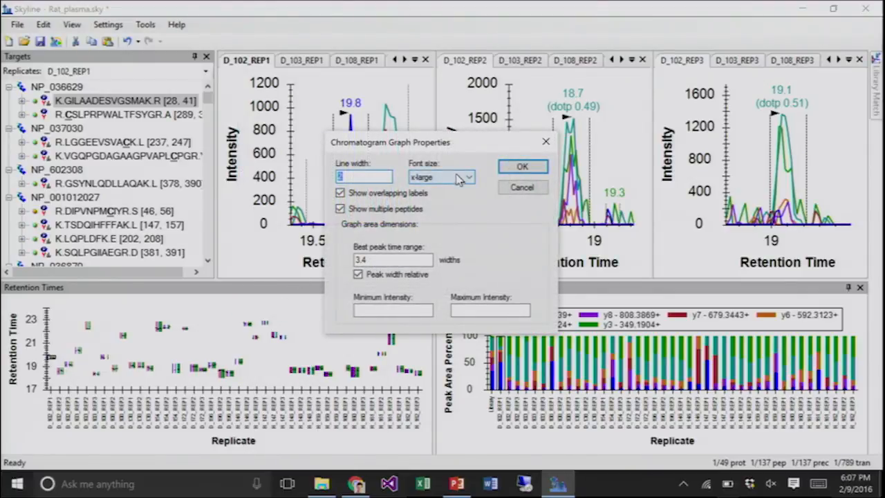
left_click(453, 178)
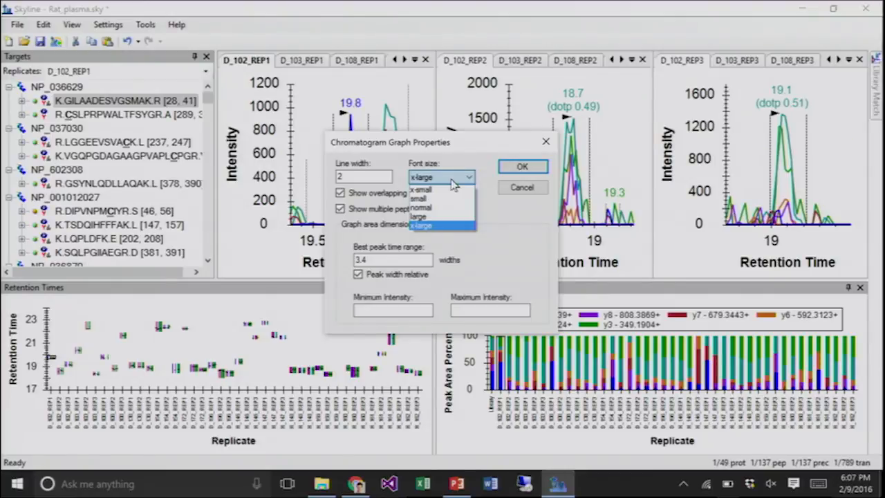
left_click(453, 217)
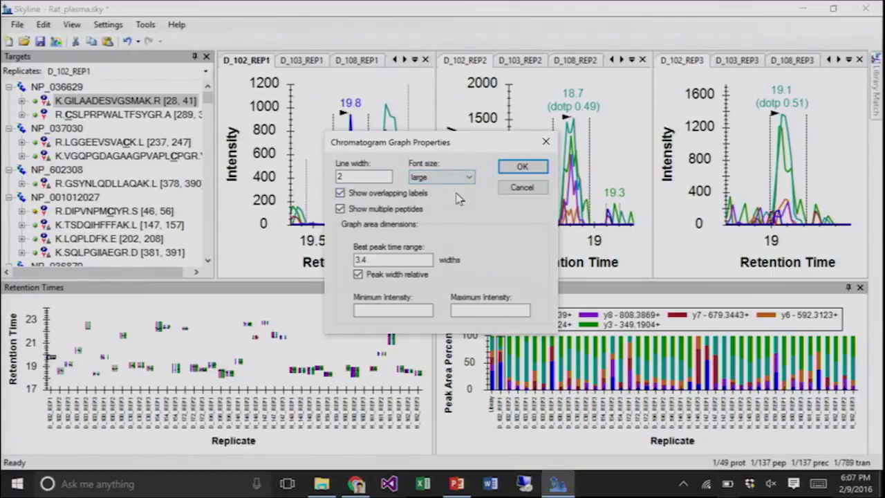
left_click(520, 169)
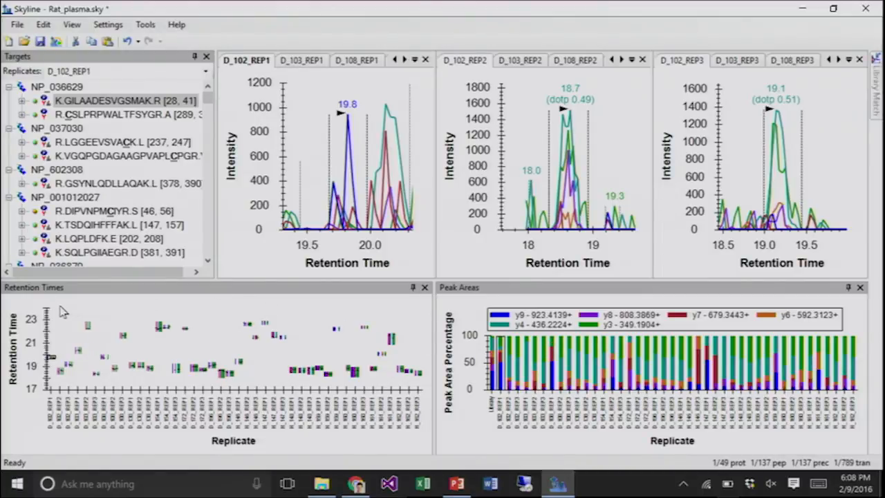
- Turn the legend of the Retention Times graph on and back off
left_click(131, 311)
right_click(131, 311)
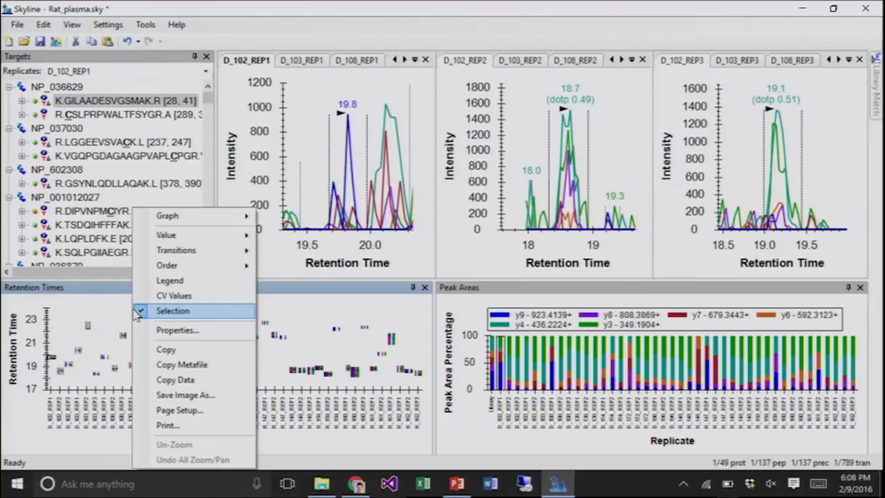
left_click(175, 285)
right_click(166, 304)
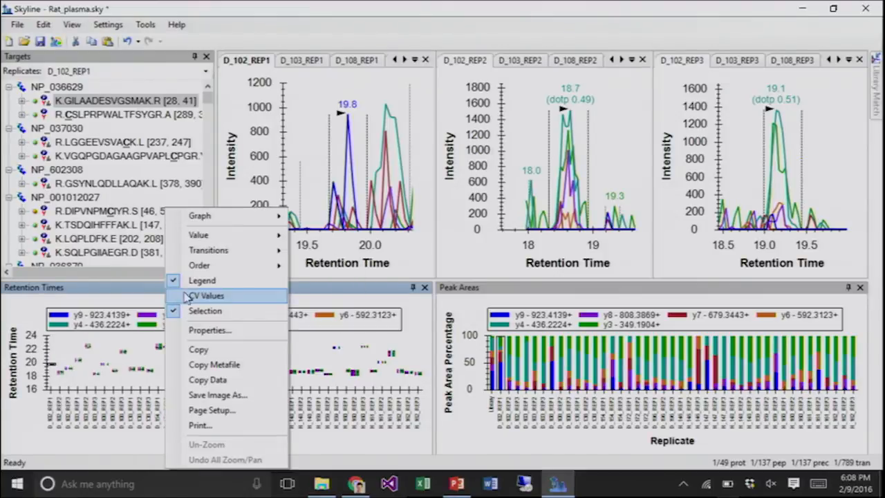
left_click(188, 284)
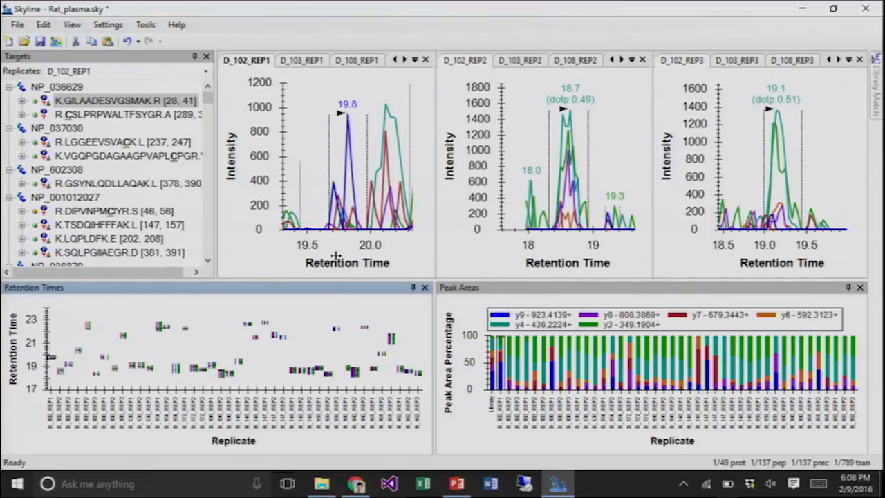
- Make the Retention Times and Peak Areas graphs taller by raising the divider below the chromatograms
left_click(207, 89)
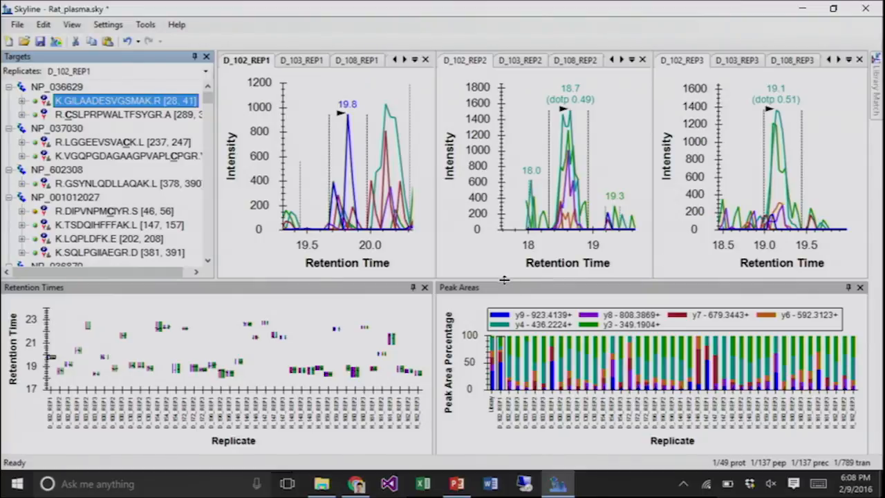
left_click_drag(504, 279, 505, 248)
left_click(522, 258)
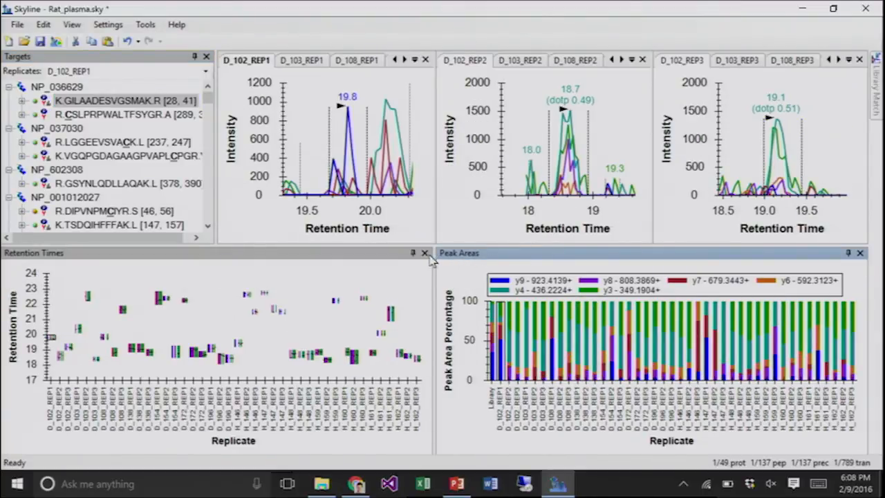
- Undock and widen the Peak Areas graph to examine the transition percentages of each replicate, and dock it back
double_click(525, 259)
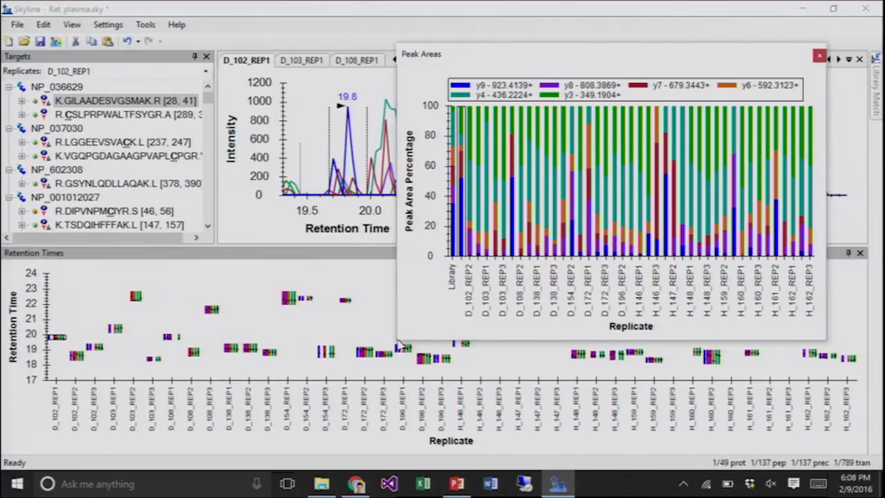
left_click_drag(393, 337, 29, 435)
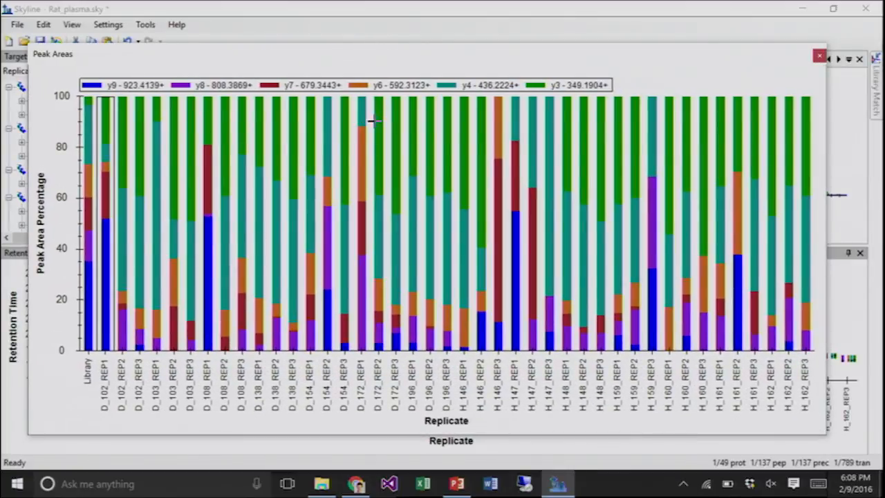
double_click(403, 58)
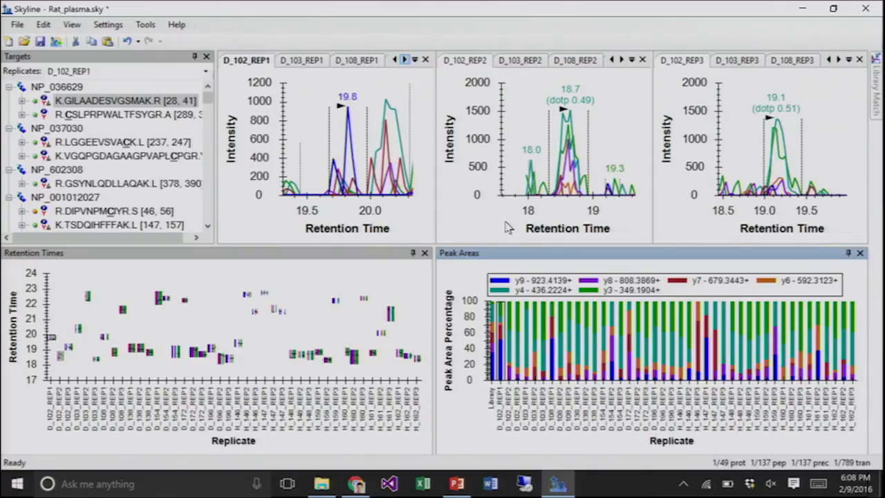
double_click(524, 258)
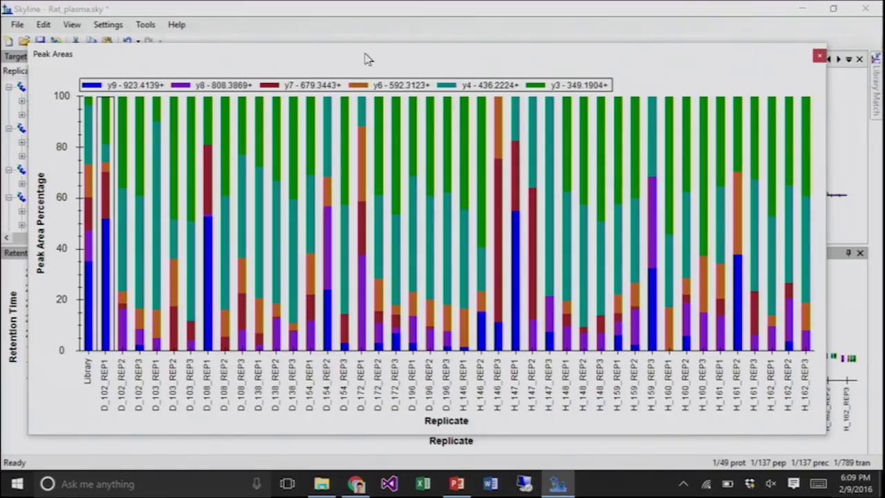
double_click(368, 58)
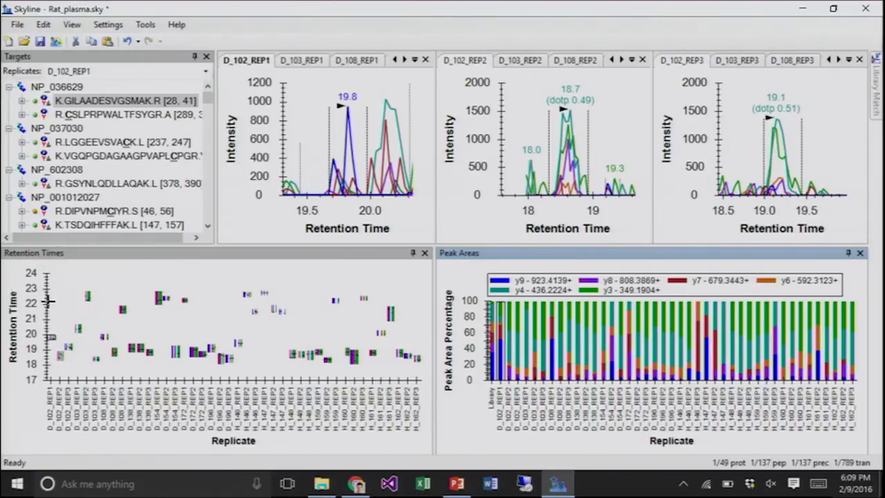
- Bring up the D_196_REP1, D_172_REP3 and D_172_REP2 chromatograms from their peaks in the Retention Times graph
left_click(206, 356)
left_click(203, 358)
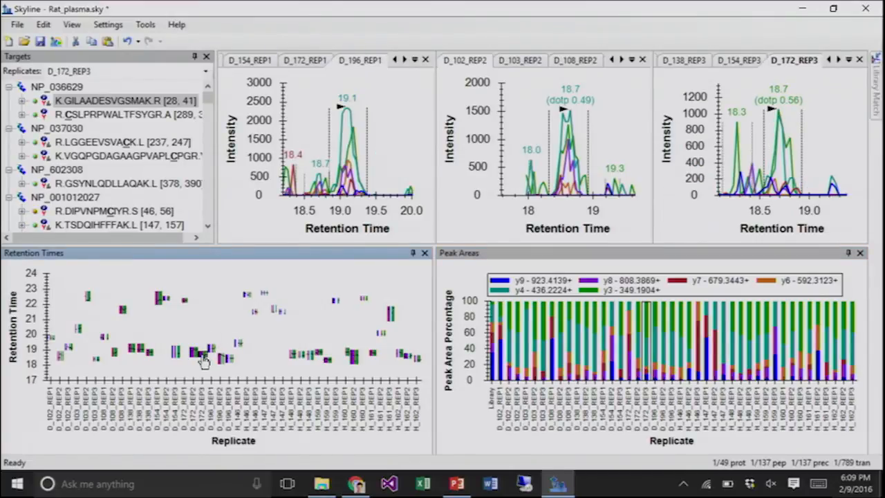
left_click(192, 363)
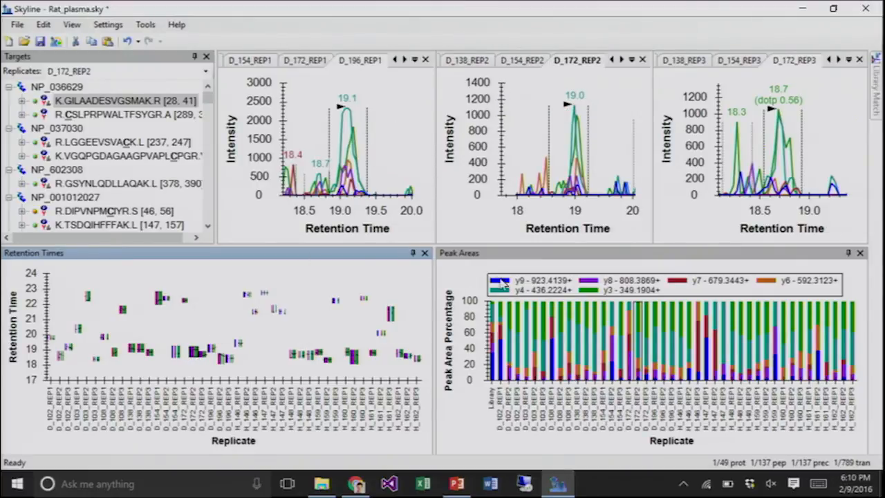
- Change the normalization of the Peak Areas graph from Total to None
right_click(457, 280)
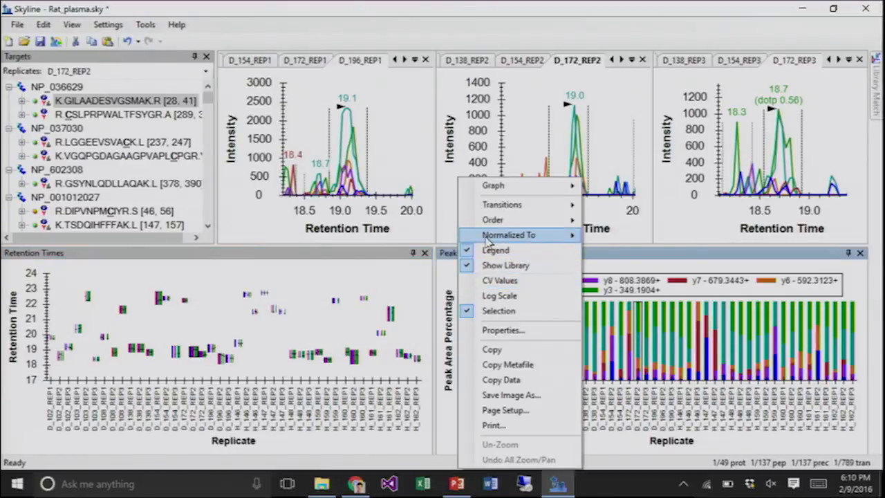
mouse_move(487, 239)
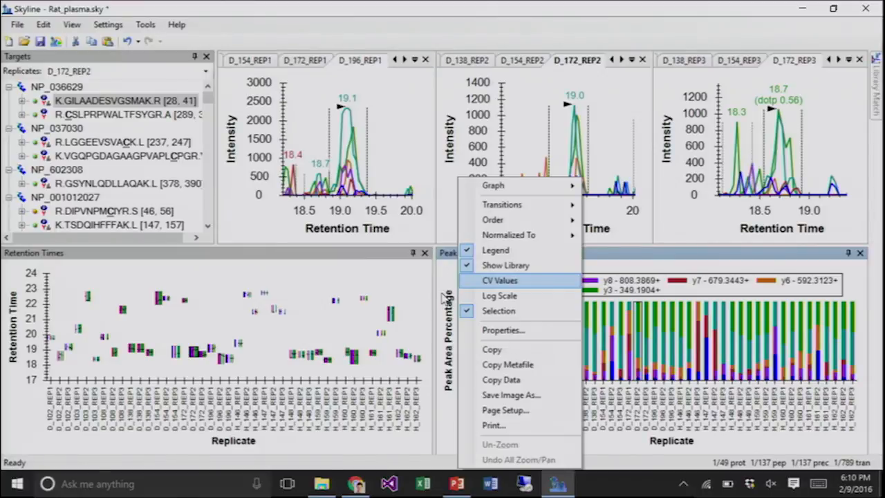
mouse_move(506, 239)
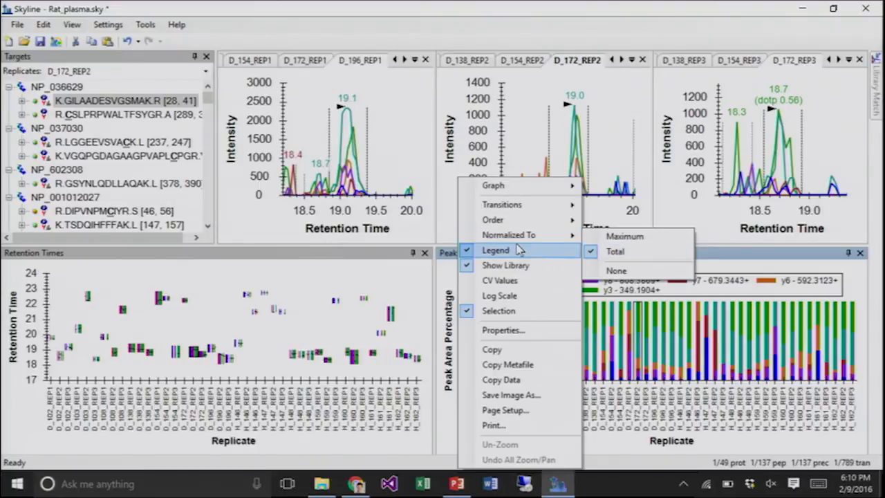
right_click(856, 296)
mouse_move(827, 235)
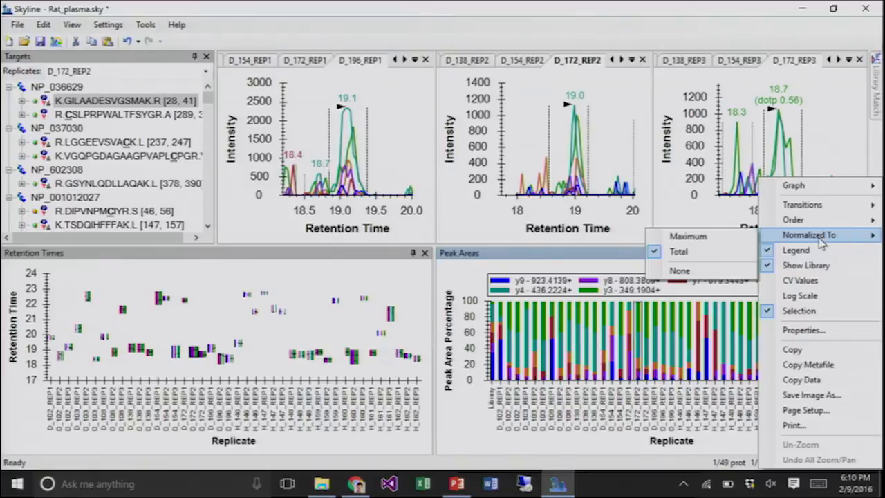
left_click(723, 253)
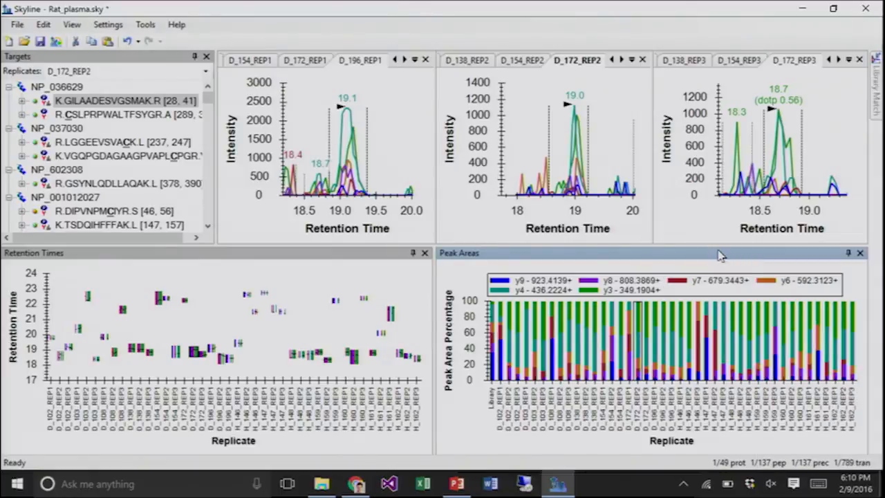
right_click(857, 284)
mouse_move(823, 239)
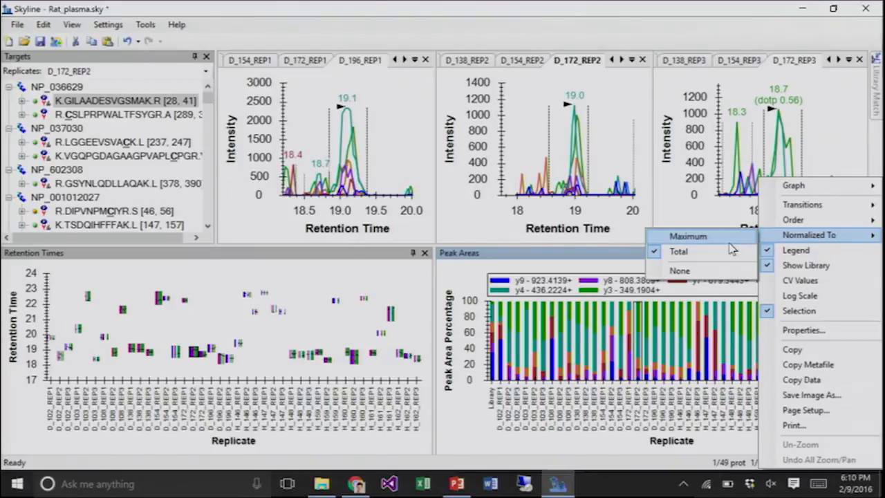
left_click(721, 273)
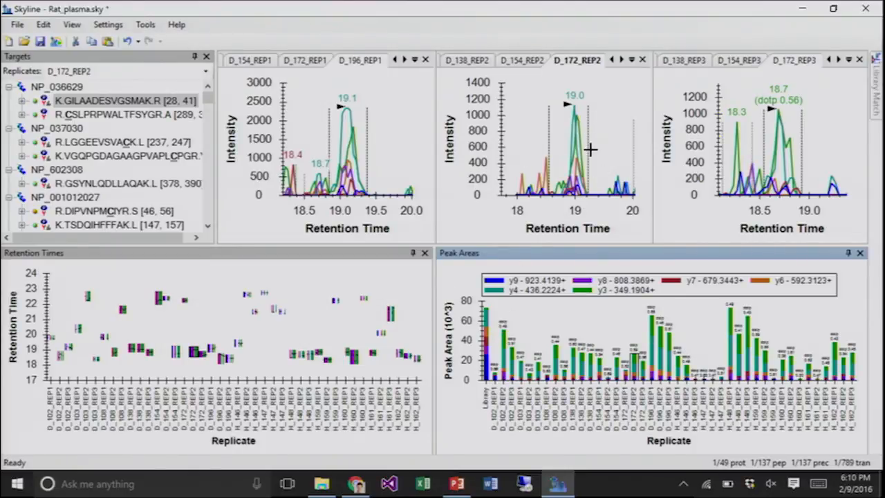
- Show the chromatograms of the tall peak area bars D_196_REP1, H_148_REP1 and H_148_REP3
left_click(652, 329)
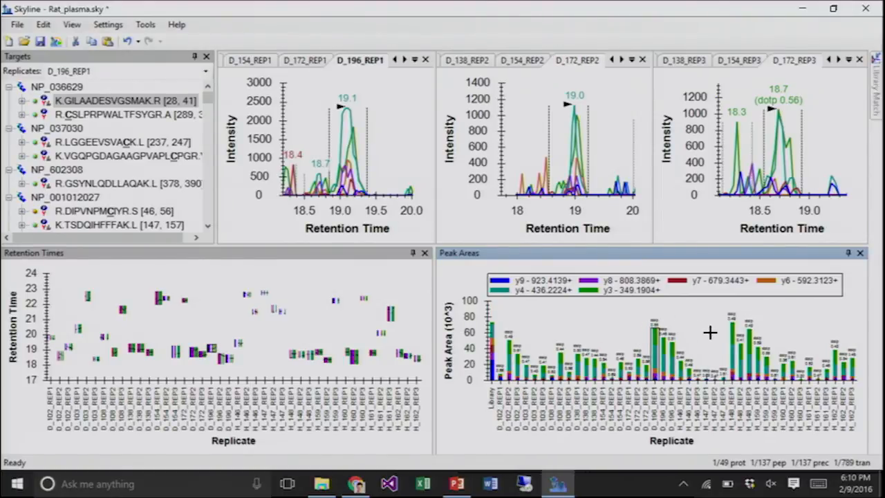
left_click(733, 340)
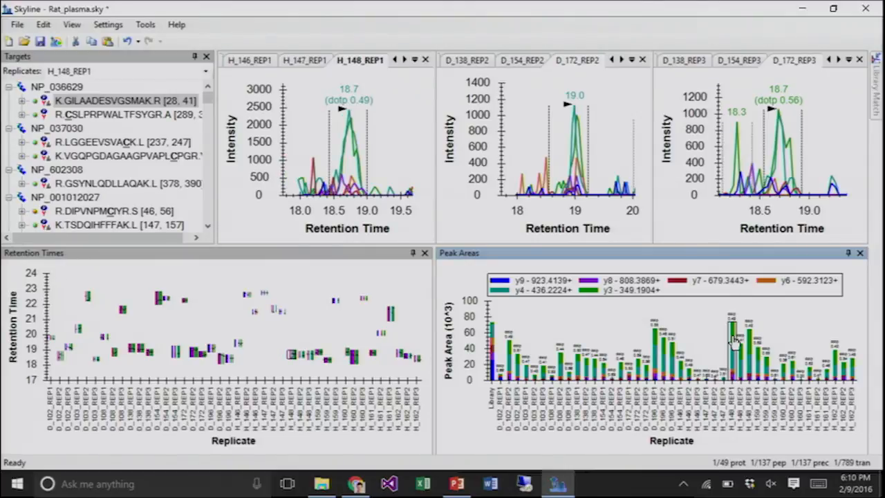
left_click(750, 339)
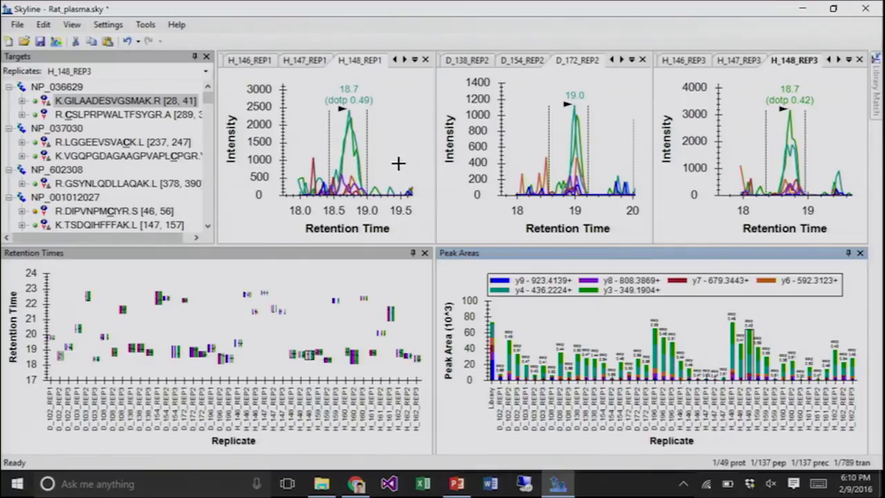
- Expand peptide K.GILAADESVGSMAK.R in the targets to examine its precursor and transition ranks, and collapse it again
left_click(21, 101)
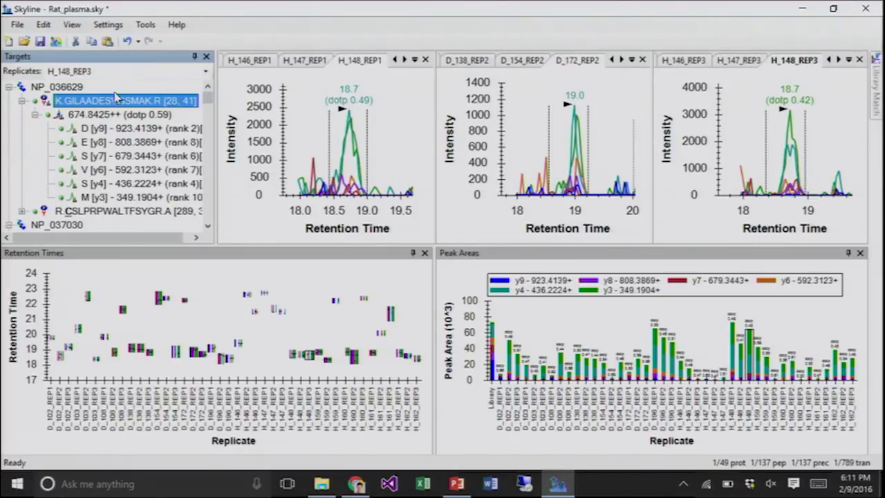
left_click(21, 101)
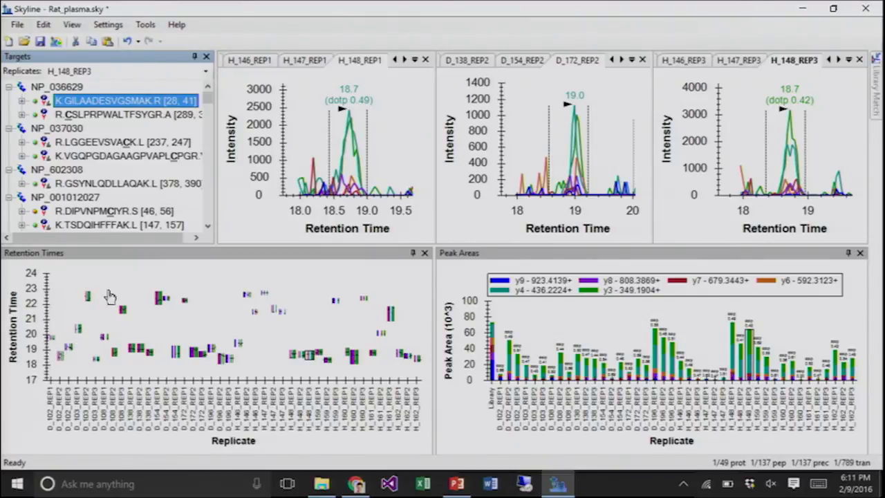
- Undock the Retention Times graph and enlarge it across most of the window, leaving the main menus uncovered
double_click(190, 258)
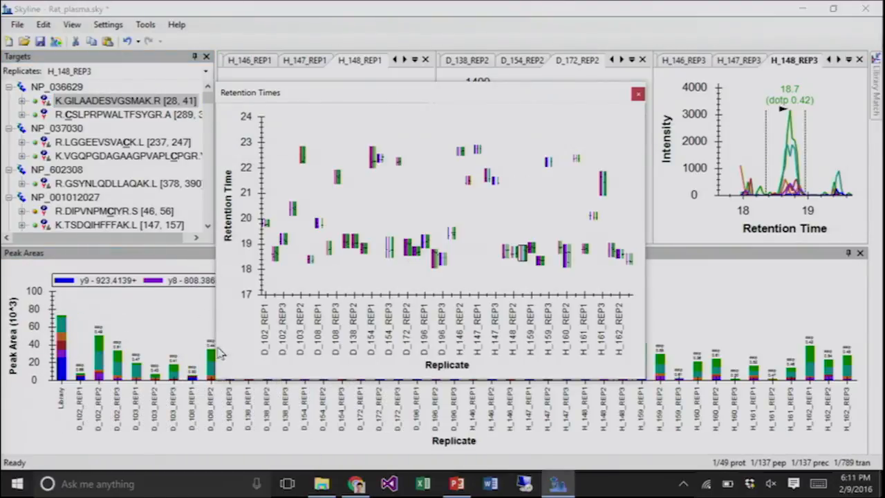
left_click_drag(206, 380, 26, 437)
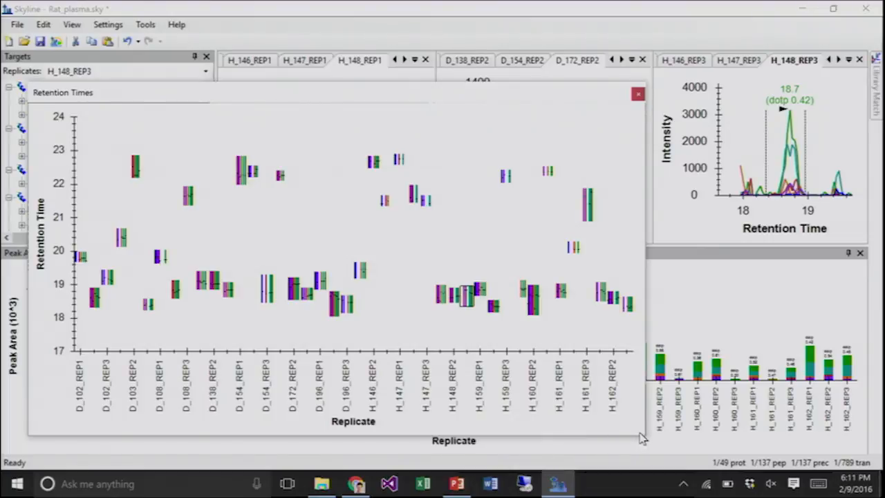
left_click_drag(641, 435, 867, 449)
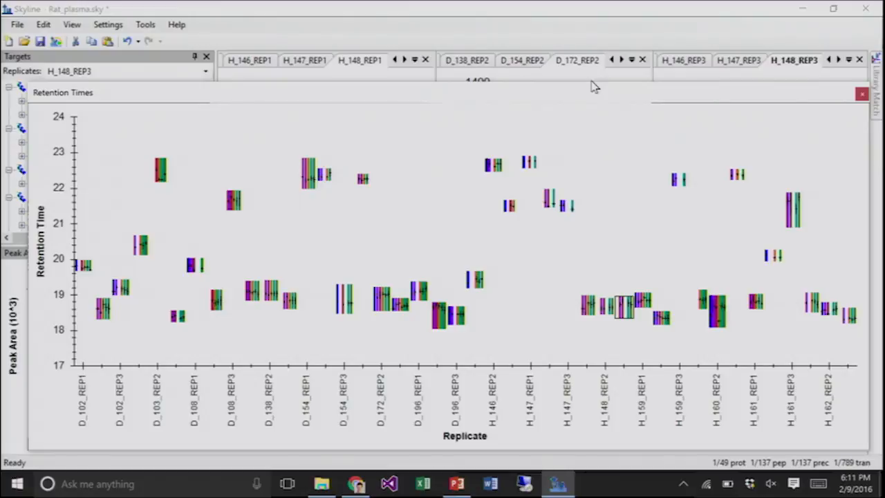
left_click_drag(593, 84, 588, 8)
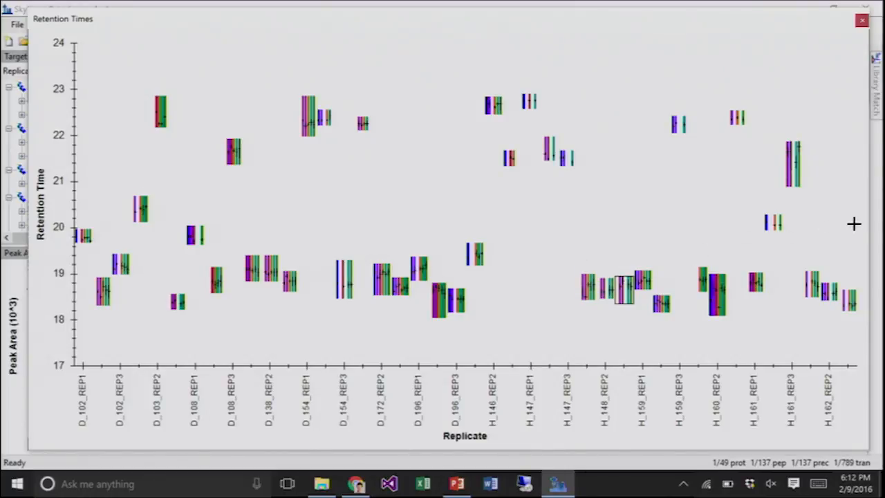
left_click_drag(870, 228, 842, 225)
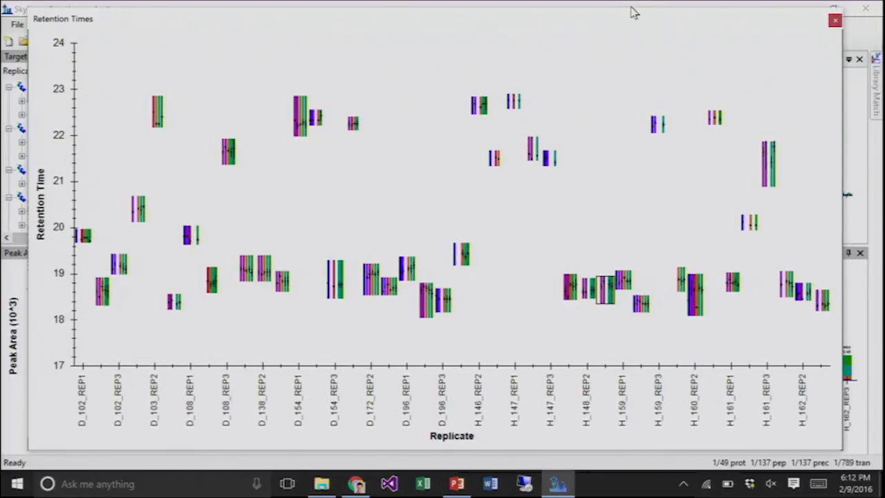
left_click_drag(632, 8, 632, 52)
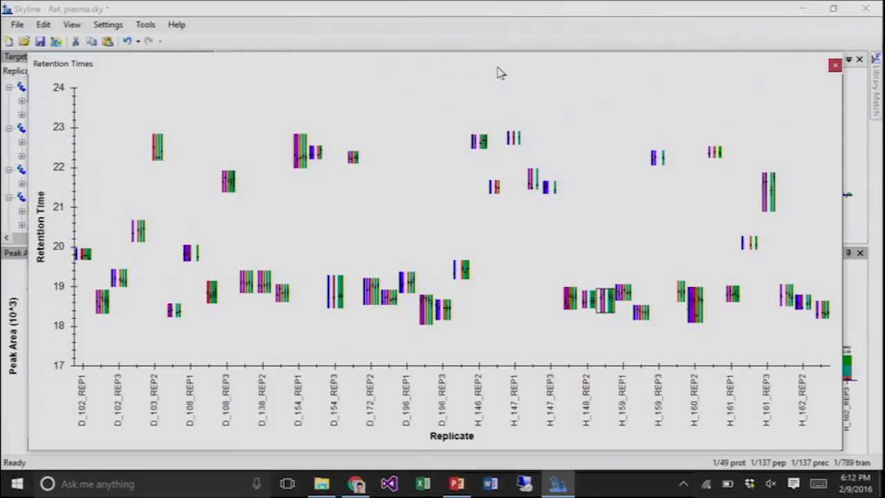
- Review the results criteria in the advanced Refine settings, such as retention time outliers and minimum dotp, and cancel
left_click(43, 25)
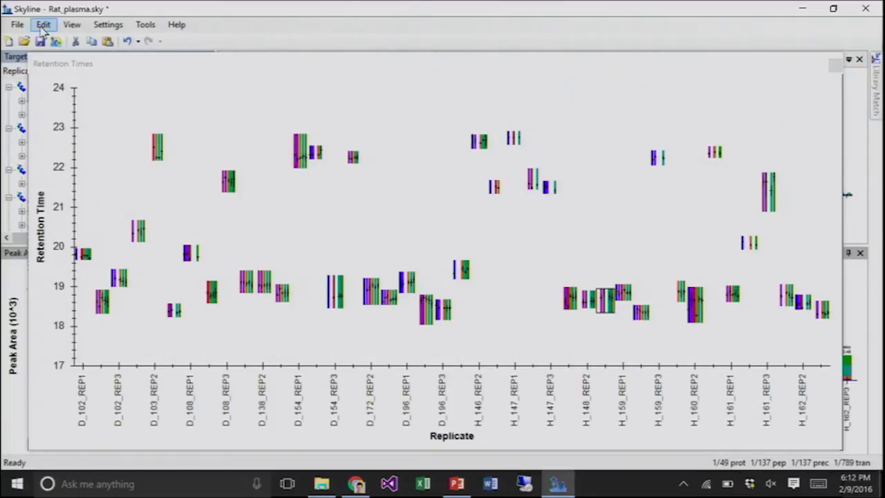
left_click(43, 26)
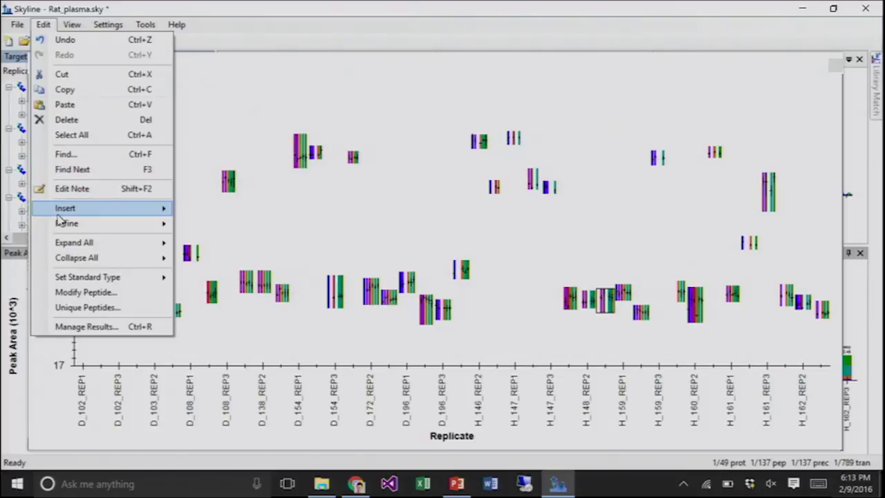
mouse_move(64, 226)
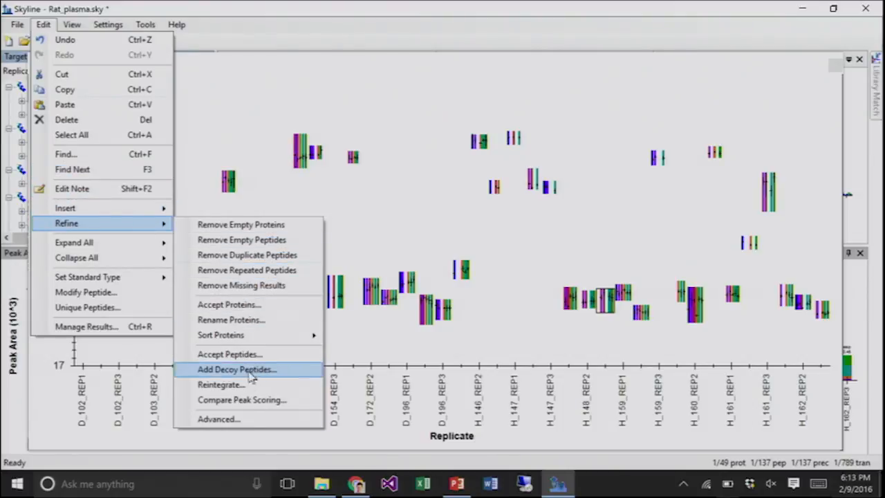
left_click(218, 418)
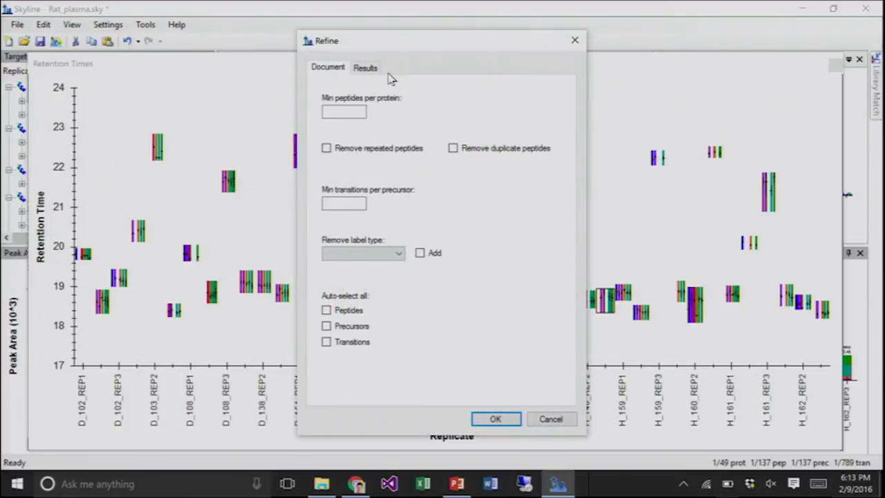
left_click(367, 69)
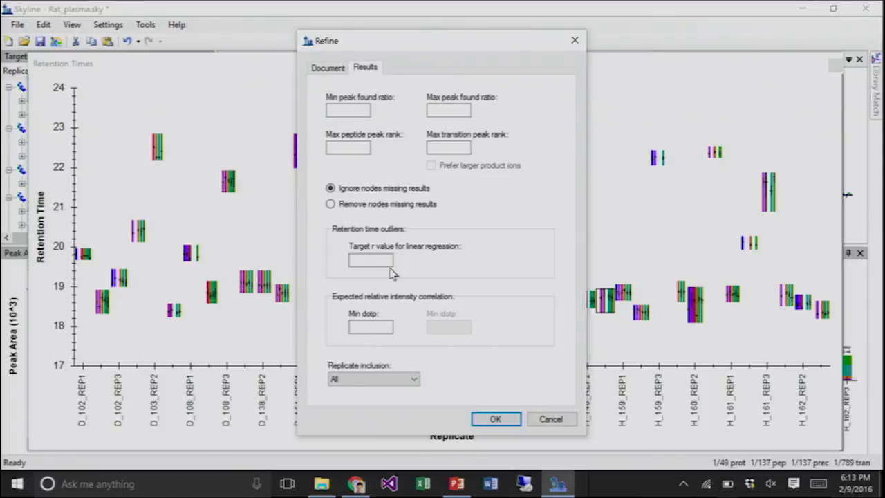
left_click(552, 420)
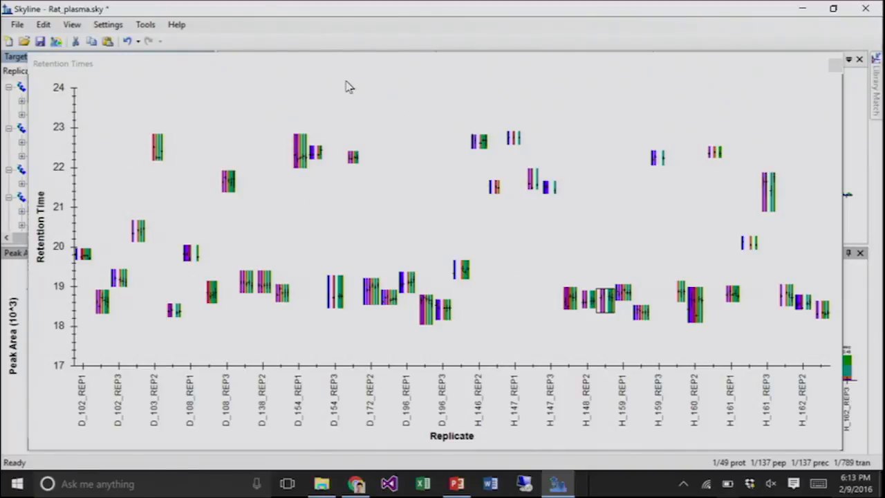
- Reduce the height of the floating Retention Times graph from its upper edge to uncover the chromatogram tabs
left_click(343, 54)
left_click_drag(344, 53, 340, 79)
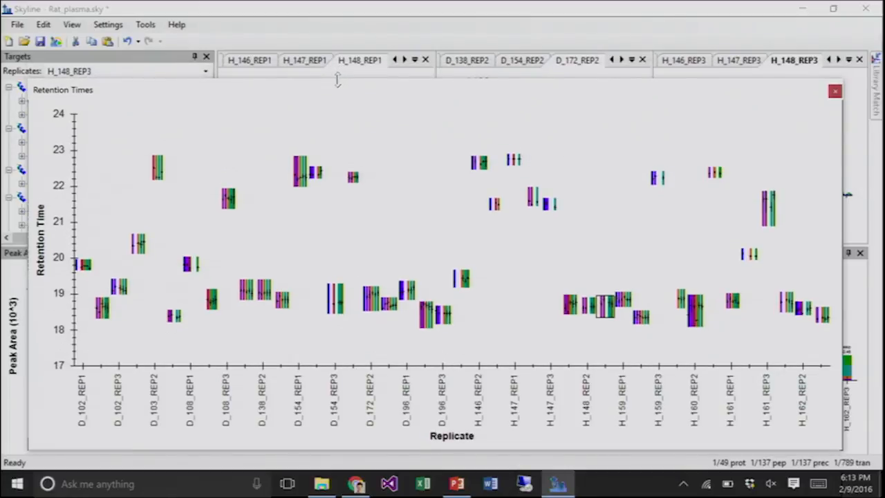
left_click(131, 40)
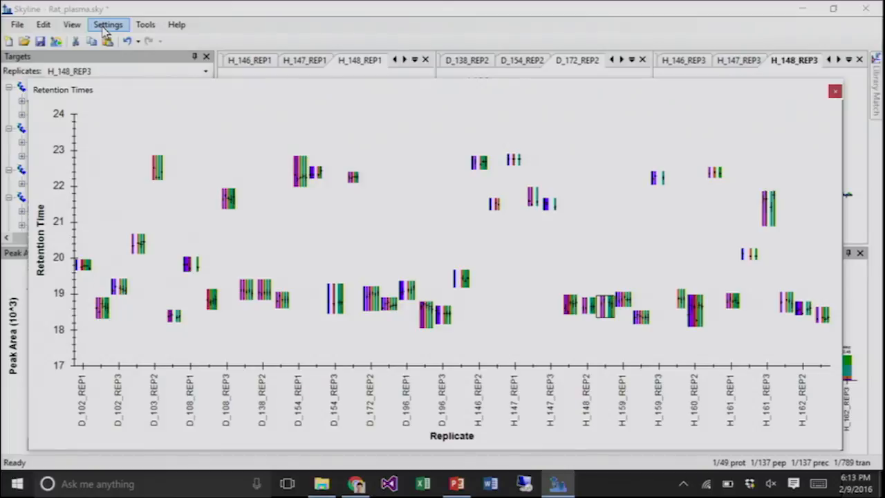
- Turn on Integrate All for the document and check that the setting is enabled
left_click(105, 27)
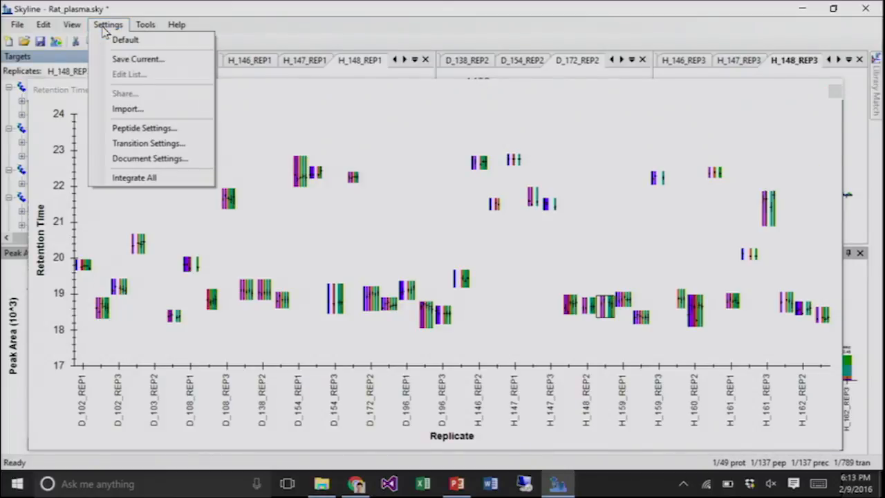
left_click(153, 181)
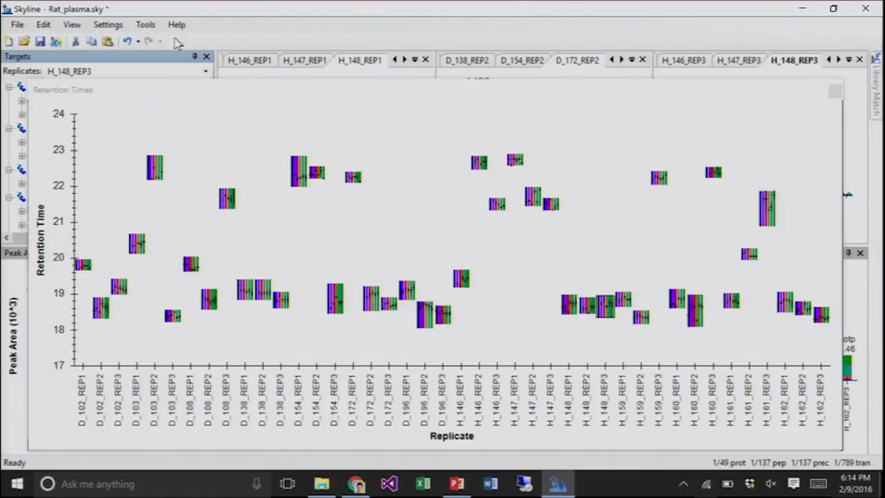
left_click(108, 24)
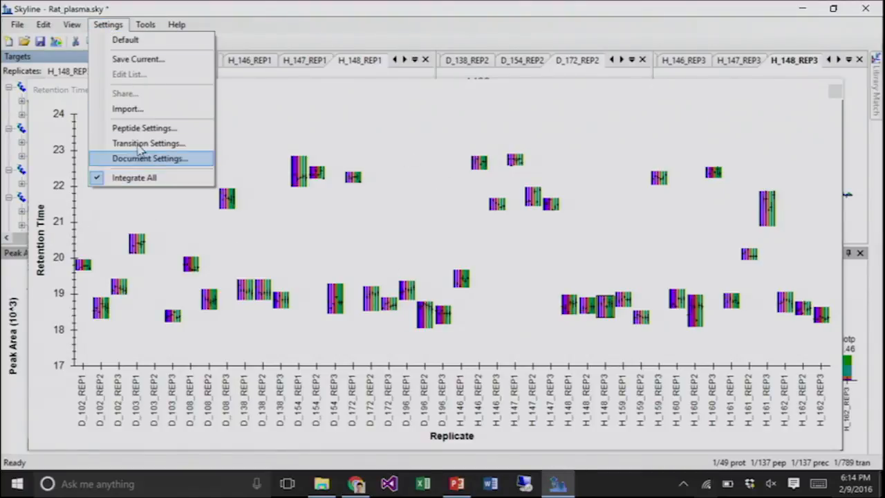
left_click(111, 25)
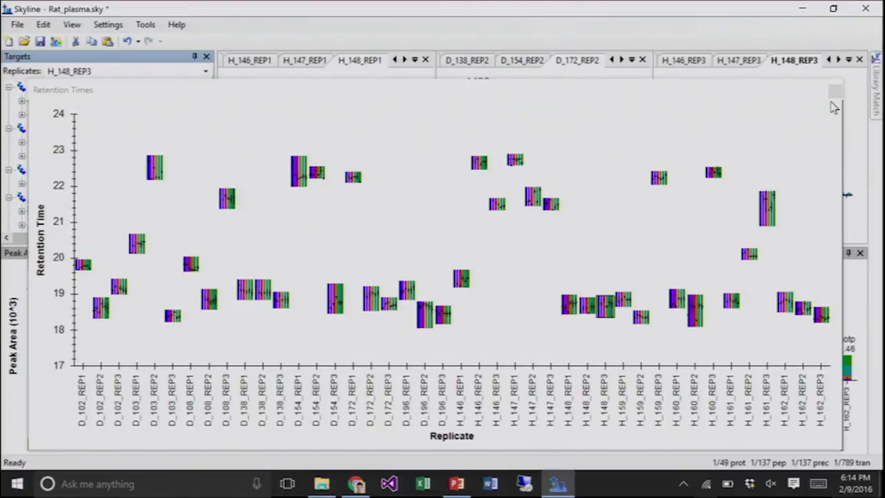
- Dock the floating Retention Times graph back into the main window and delete peptide K.GILAADESVGSMAK.R from the targets
double_click(442, 96)
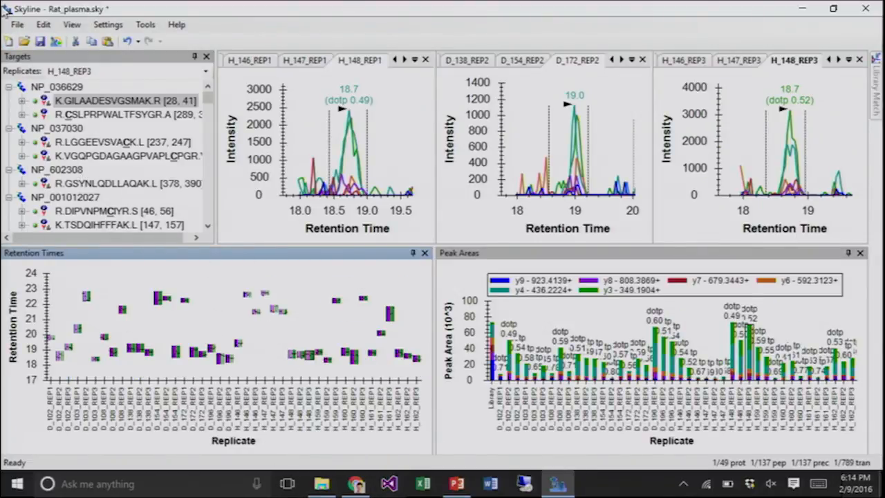
left_click(104, 101)
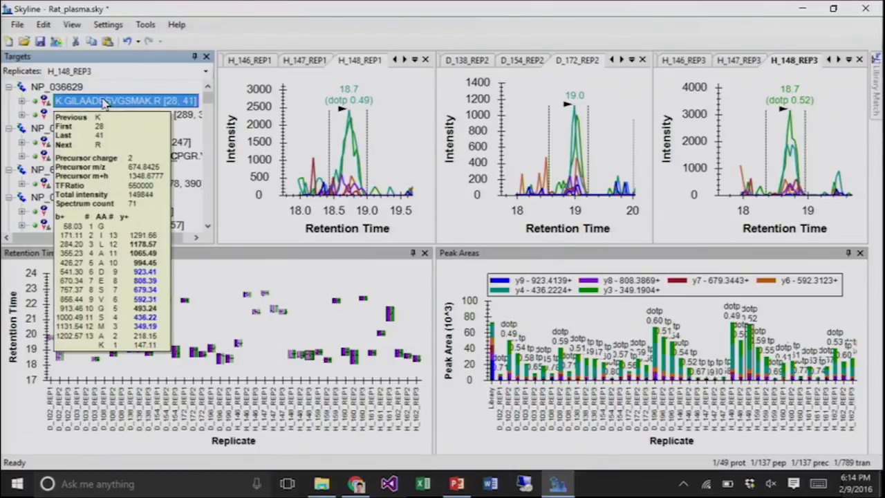
key("Delete")
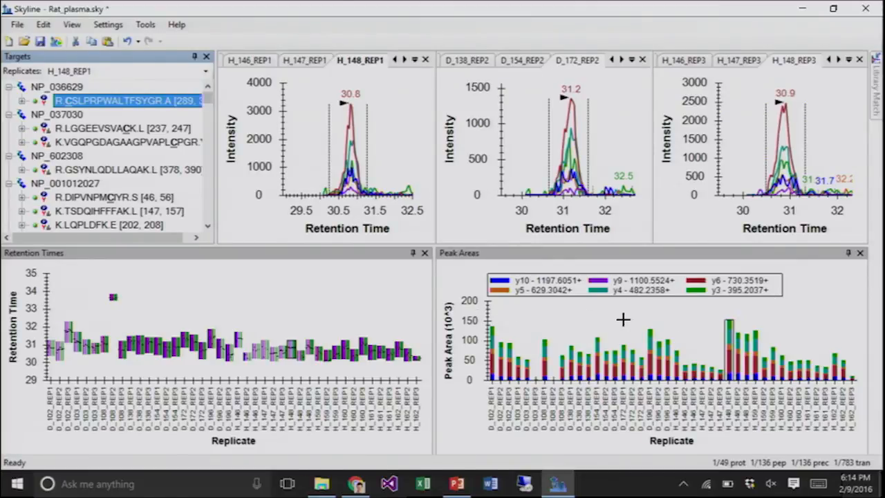
- Normalize the Peak Areas graph to Total
right_click(585, 308)
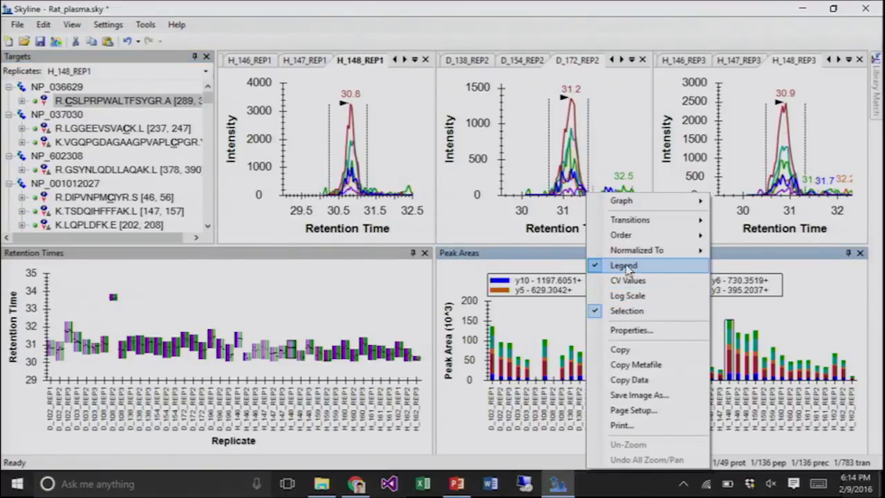
mouse_move(633, 252)
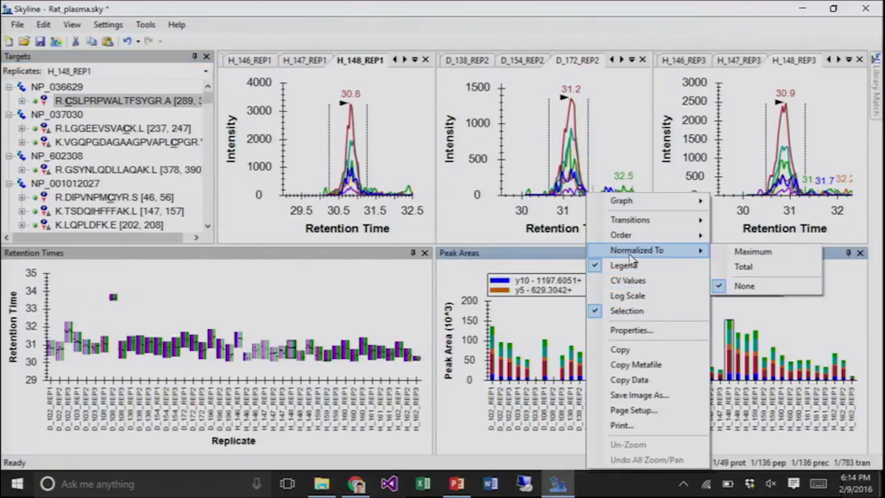
left_click(743, 267)
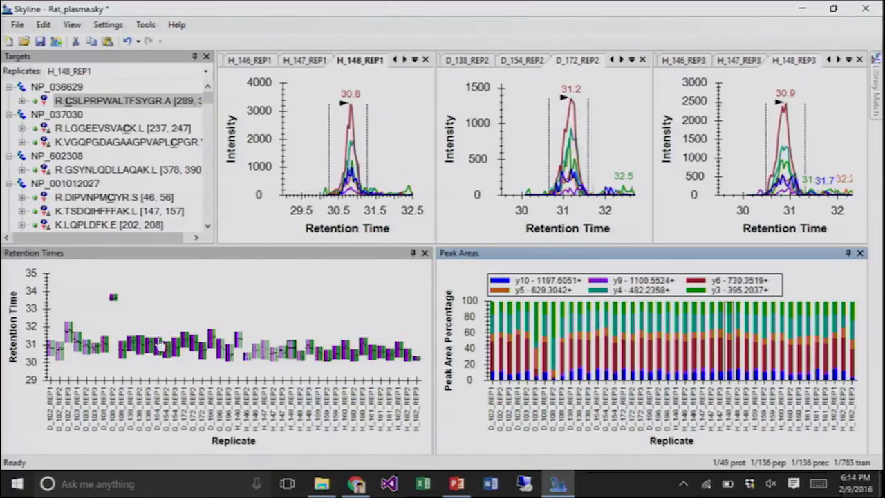
- For peptide R.CSLPRPWALTFSYGR.A, inspect the chromatogram of outlier replicate D_108_REP2 over the full time range and at best-peak zoom
left_click(120, 105)
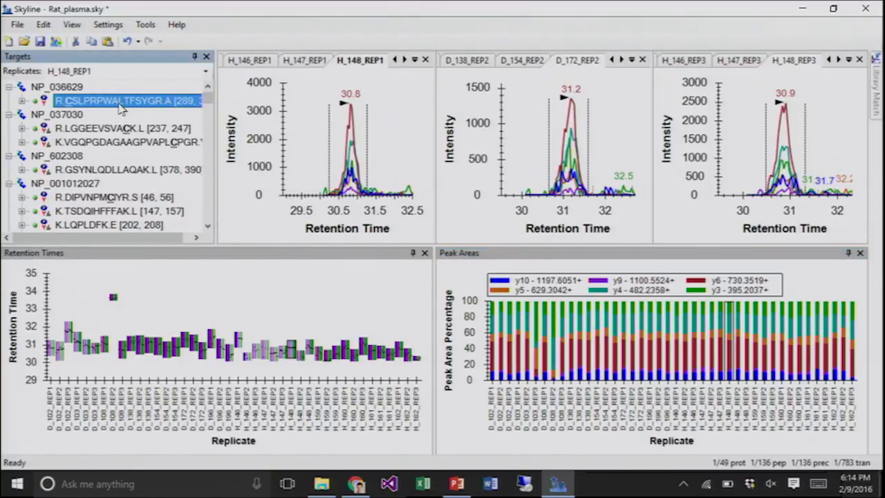
mouse_move(121, 108)
left_click(113, 300)
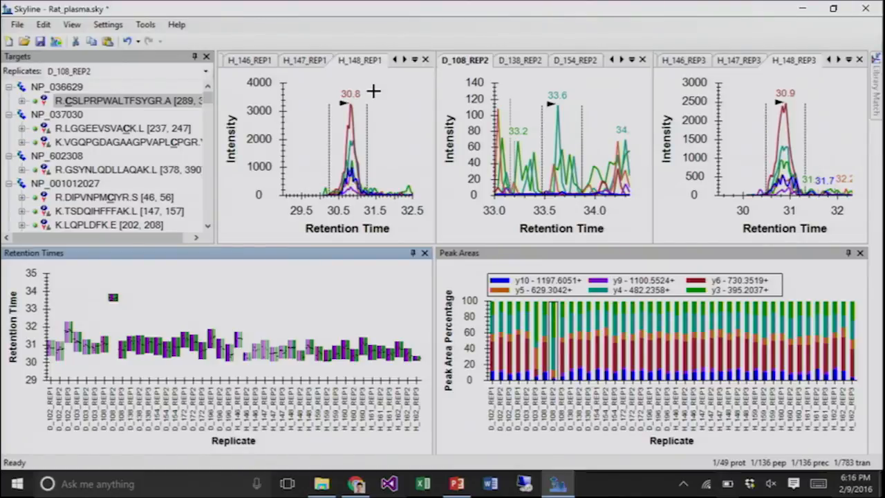
key("shift+F11")
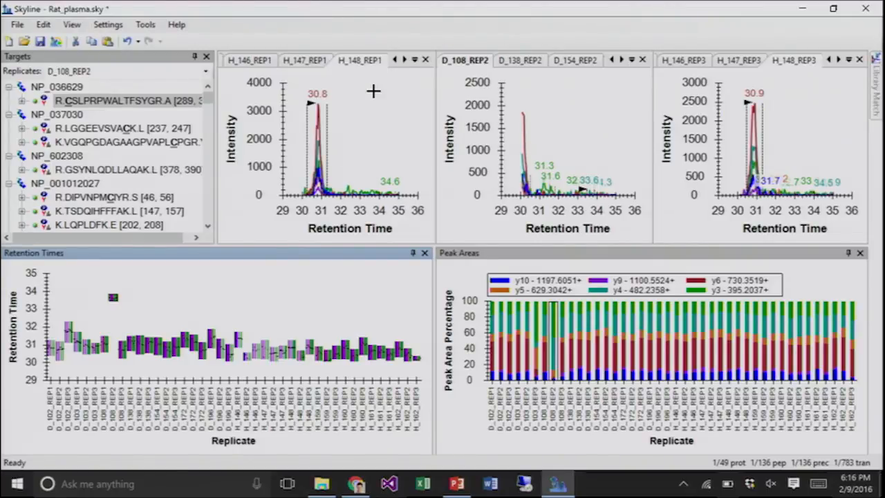
key("F11")
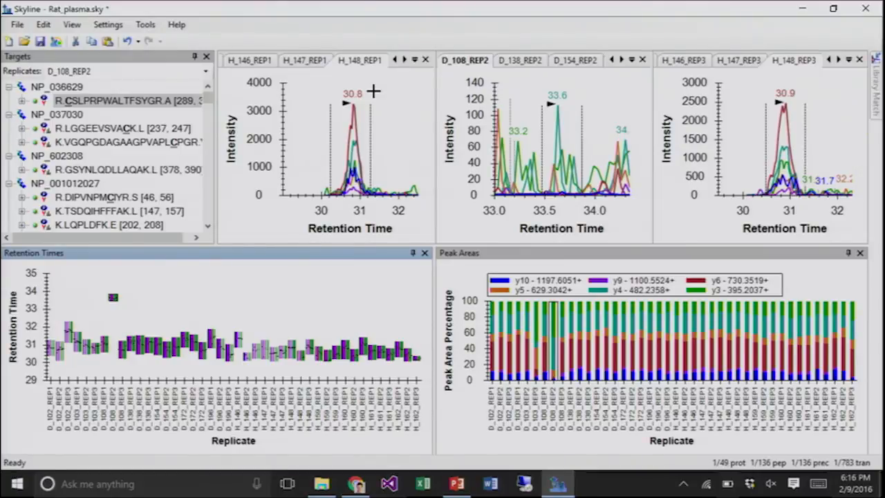
- Remove the wrongly picked peak of R.CSLPRPWALTFSYGR.A from the D_108_REP2 chromatogram, viewed over about 30 to 32 minutes
right_click(744, 106)
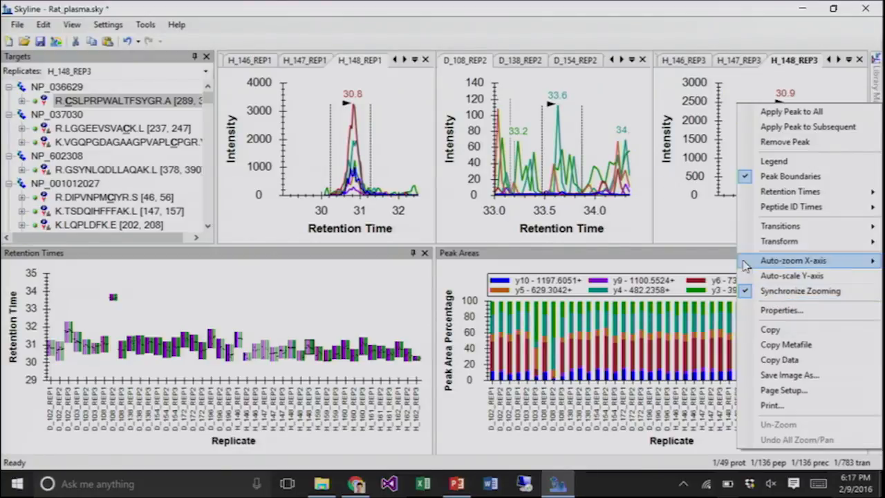
left_click(687, 235)
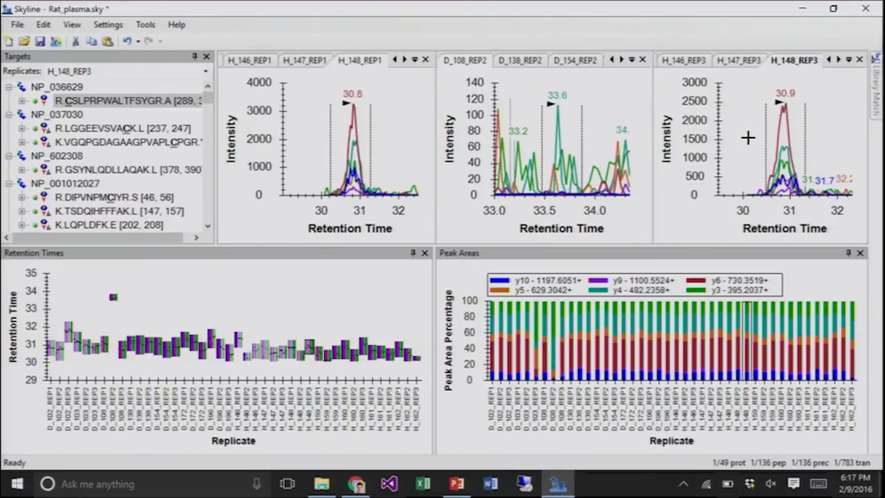
left_click_drag(748, 138, 752, 141)
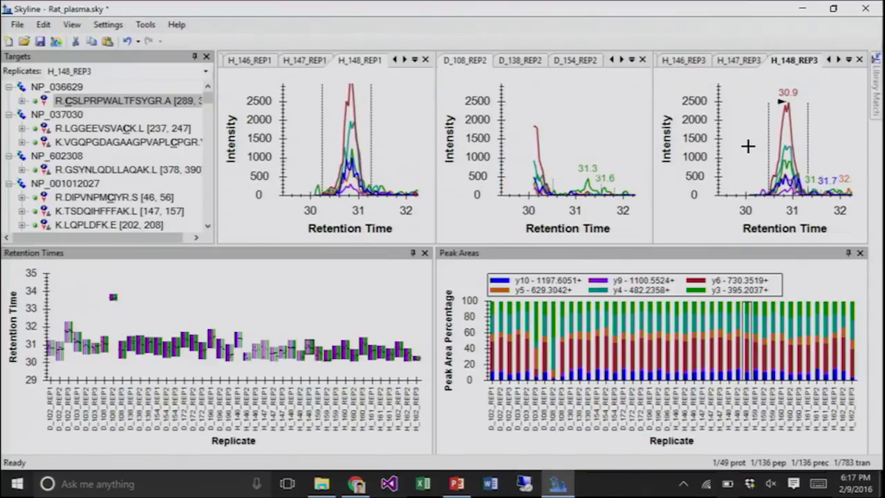
scroll(748, 146, "down", 2)
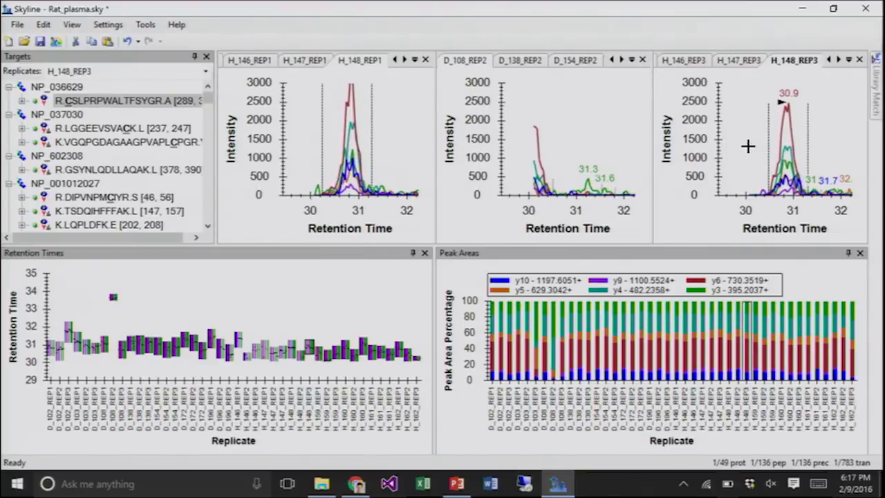
scroll(748, 146, "down", 4)
scroll(748, 146, "up", 3)
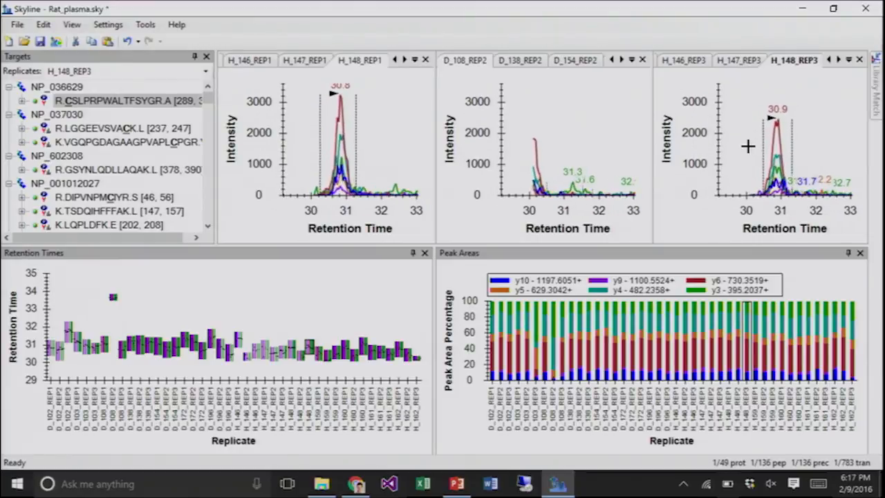
scroll(748, 146, "up", 1)
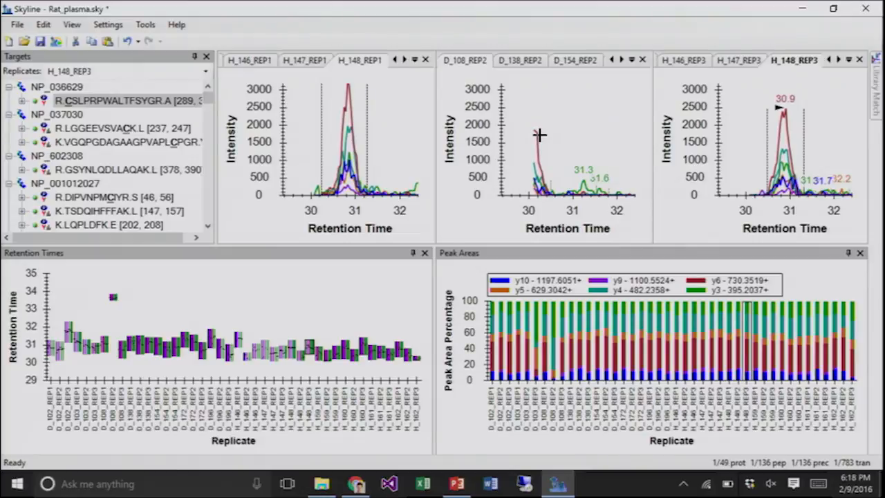
right_click(564, 104)
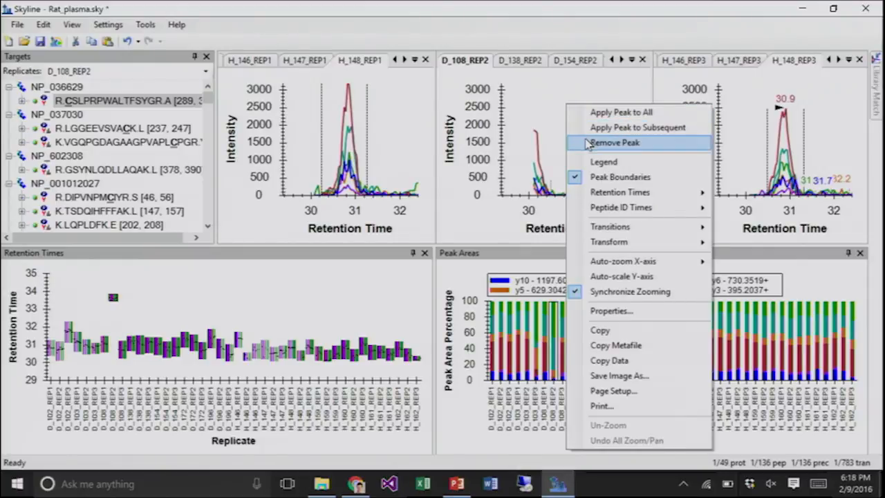
left_click(608, 142)
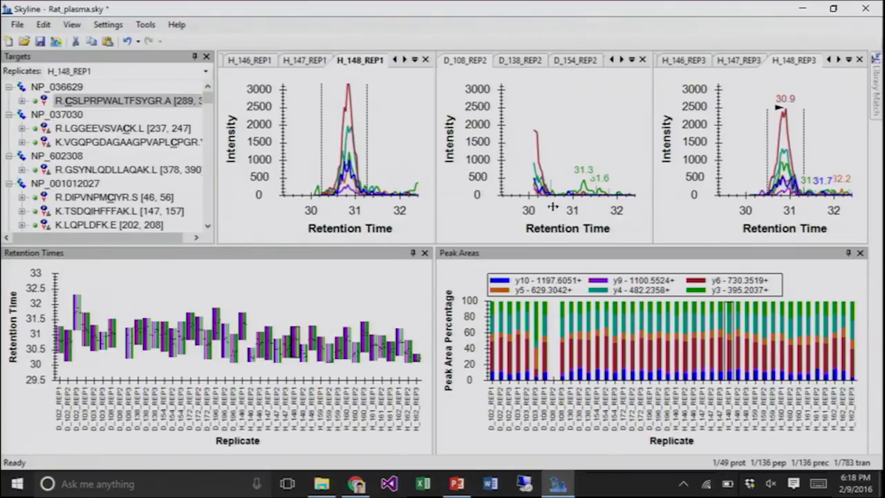
- Integrate the truncated peak at the start of the D_108_REP2 chromatogram, from about 30.1 to 30.5 minutes
left_click_drag(553, 207, 504, 225)
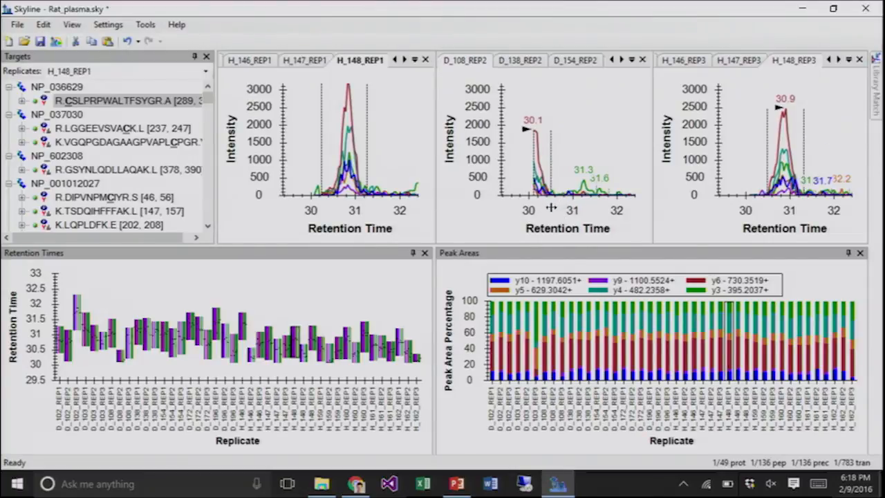
left_click(551, 208)
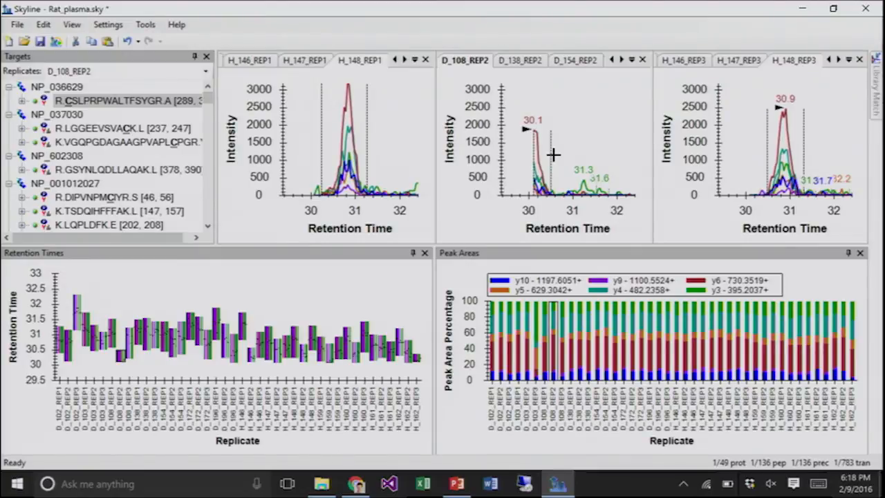
mouse_move(550, 156)
left_mouse_down()
mouse_move(618, 158)
mouse_move(553, 167)
left_mouse_up()
left_click_drag(550, 208, 527, 204)
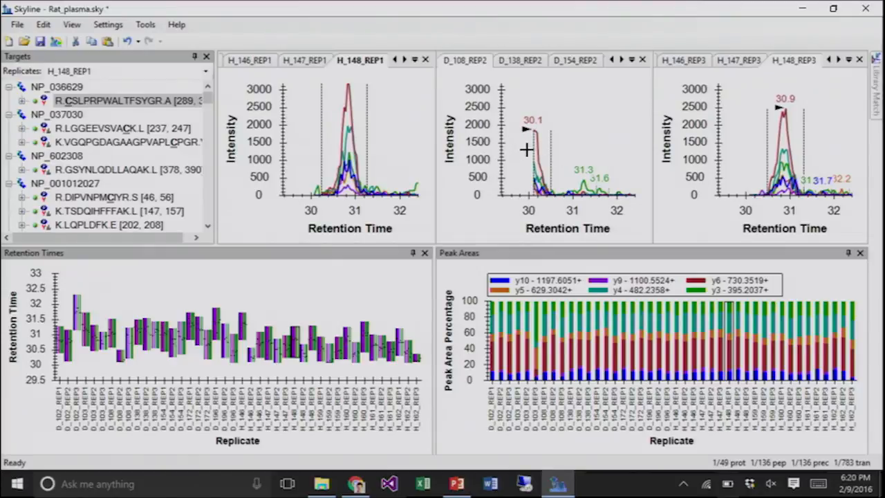
- Remove the manually integrated peak from the D_108_REP2 chromatogram and undo the removal
right_click(562, 105)
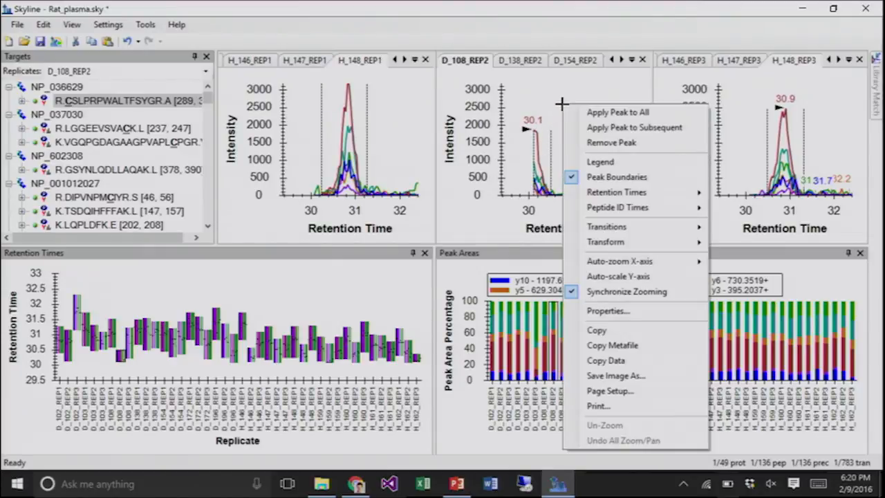
left_click(596, 143)
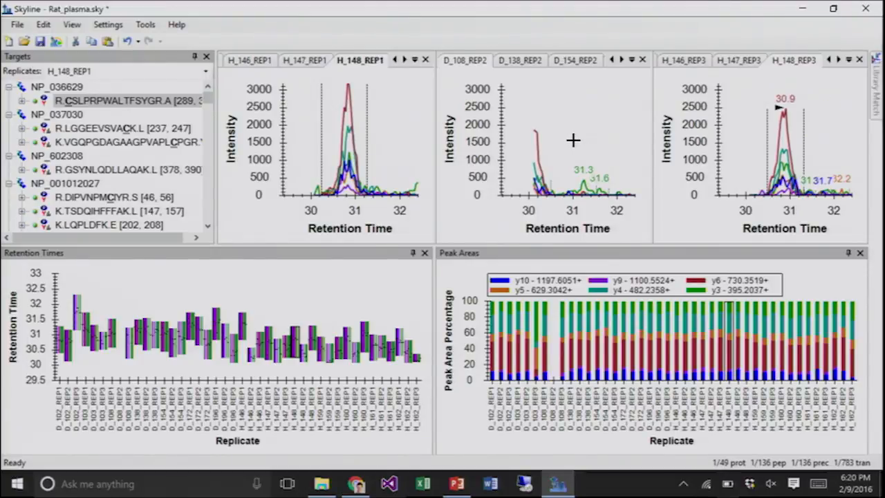
key("ctrl+z")
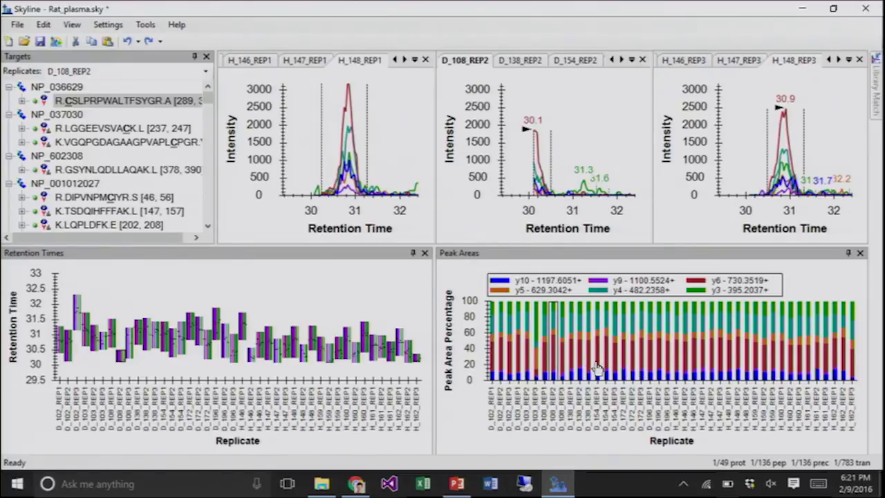
- Open replicate D_103_REP3 from the peak areas and integrate its truncated peak from about 30.1 to 30.4 minutes
left_click(538, 332)
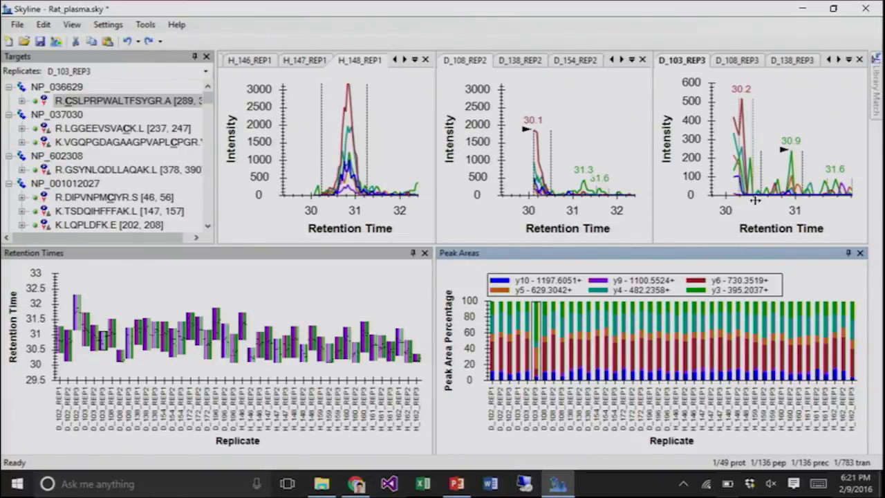
left_click_drag(756, 200, 726, 207)
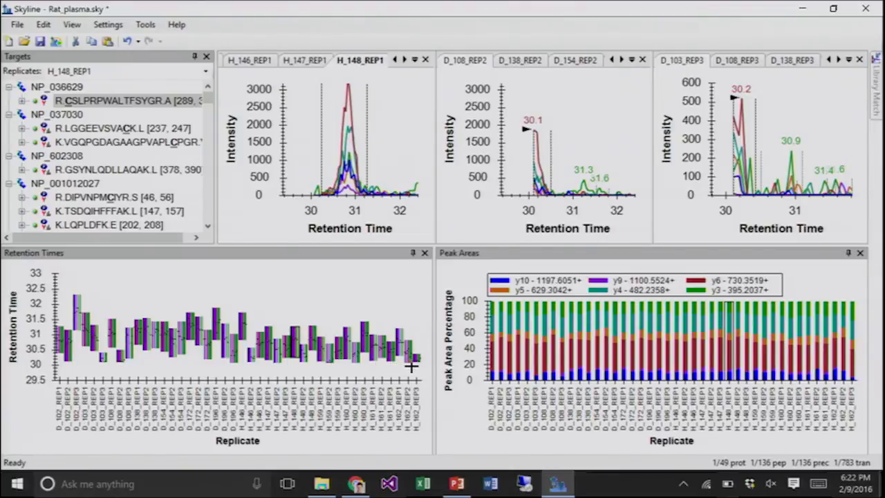
- Examine the truncated early-eluting peaks of replicates D_103_REP3, D_108_REP2 and H_162_REP3 by selecting their retention time bars
left_click(103, 357)
left_click(121, 361)
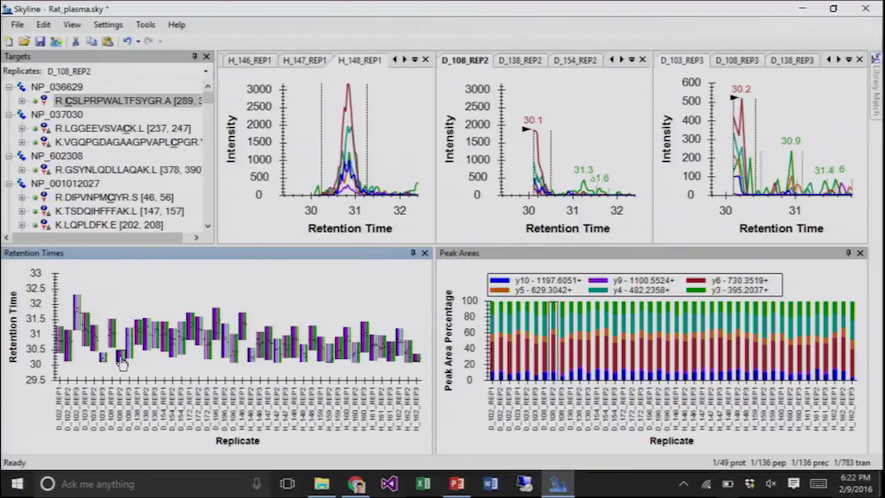
left_click(417, 366)
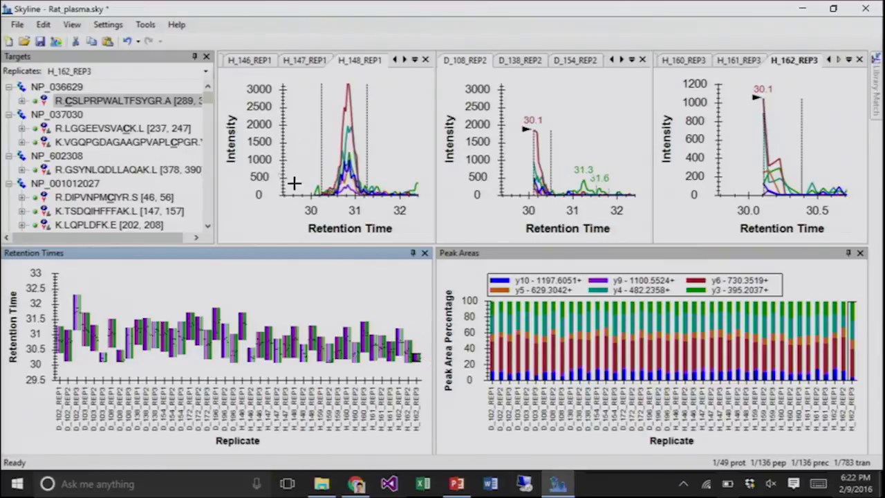
- Open the Results Grid for peptide R.CSLPRPWALTFSYGR.A and widen its floating window to cover more of the main window
left_click(69, 26)
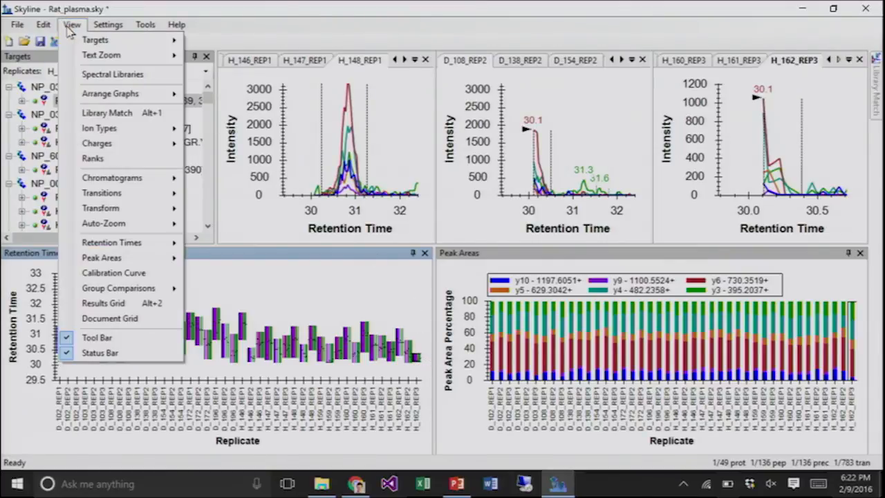
left_click(108, 305)
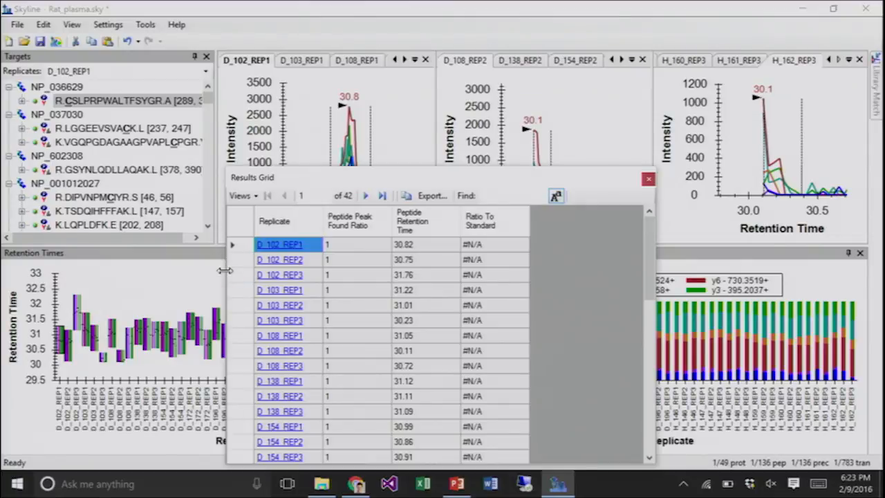
left_click_drag(222, 266, 38, 273)
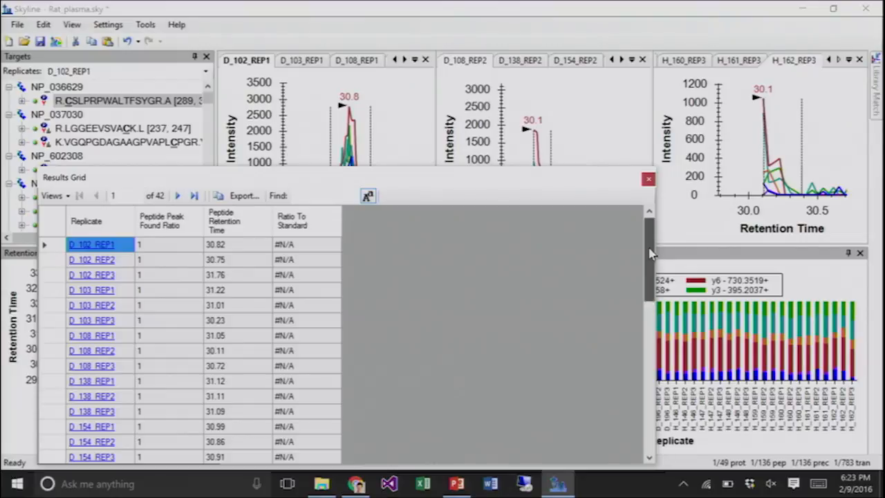
- Enlarge the Results Grid across the window below the chromatograms and show the results of precursor 905.9565++ under peptide R.CSLPRPWALTFSYGR.A
left_click_drag(650, 259, 867, 276)
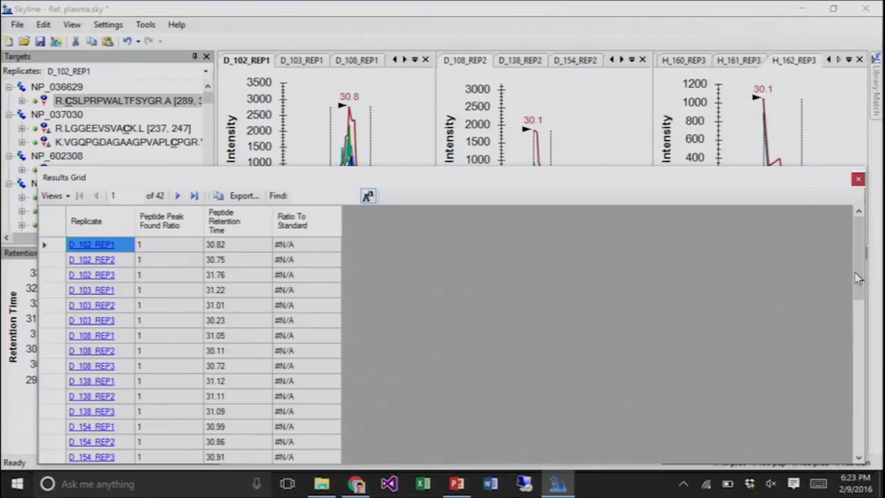
left_click_drag(689, 168, 702, 237)
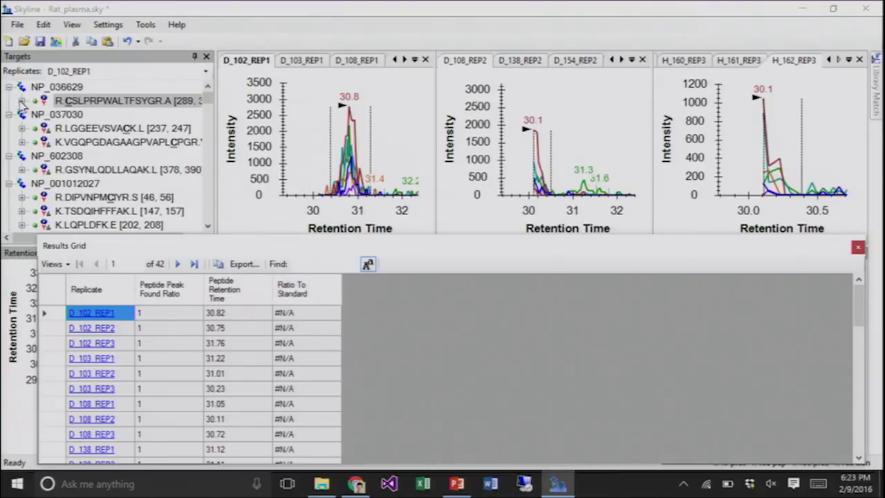
left_click(21, 101)
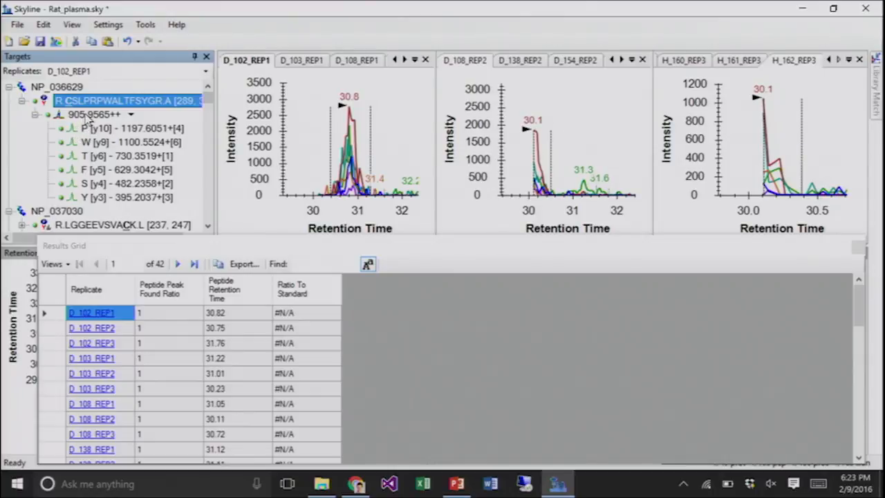
mouse_move(88, 119)
left_click(22, 101)
left_click(21, 101)
left_click(93, 115)
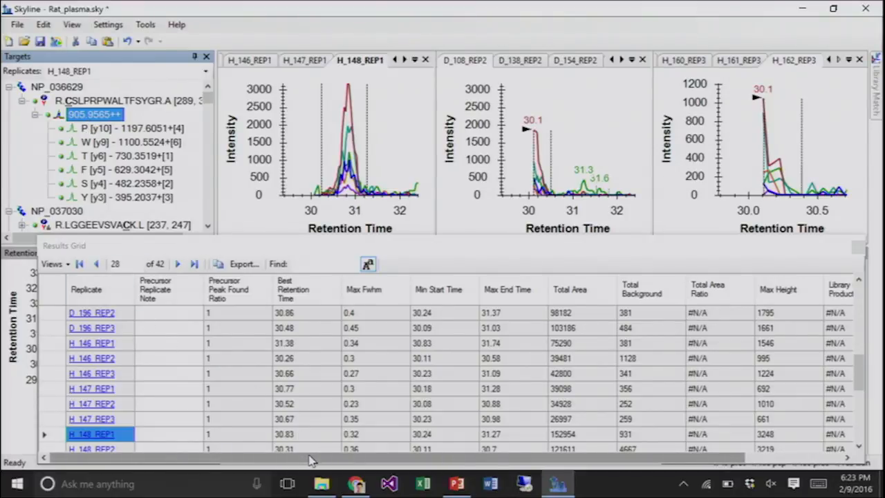
- Review the result columns of precursor 905.9565++ and its y10 transition in the Results Grid, including the Transition Replicate Note column
left_click_drag(310, 460, 428, 471)
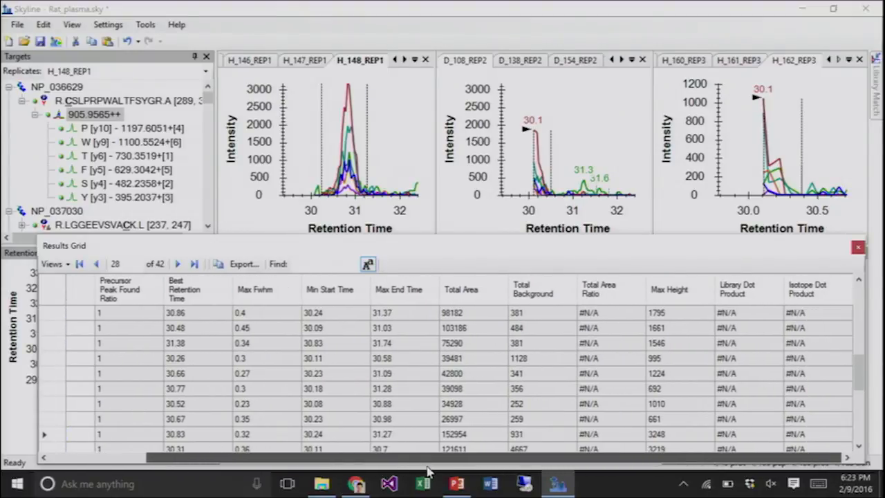
left_click_drag(427, 471, 295, 446)
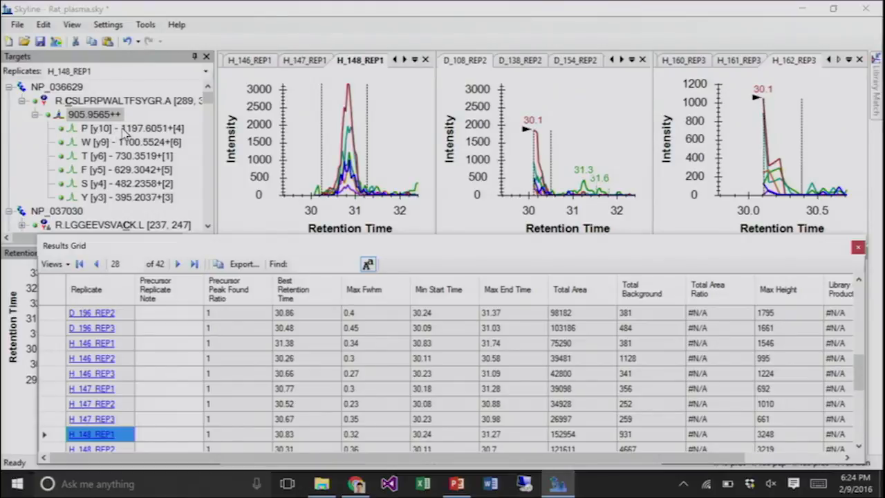
left_click(125, 131)
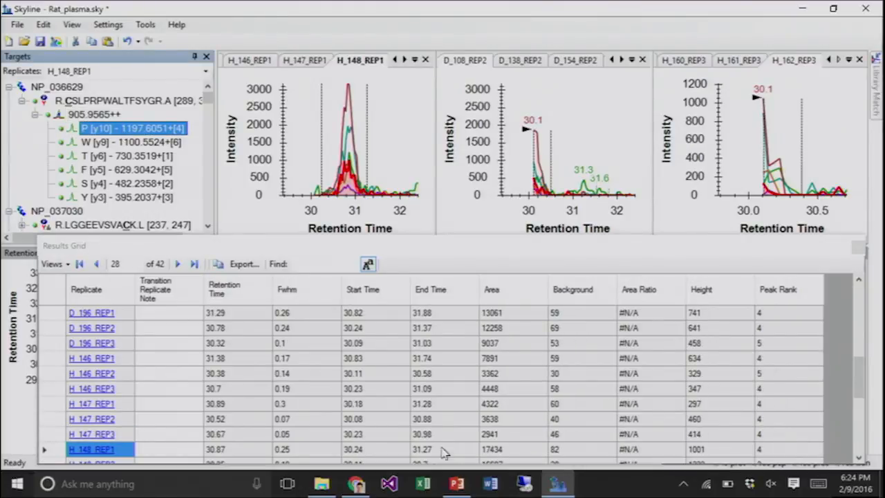
left_click(172, 316)
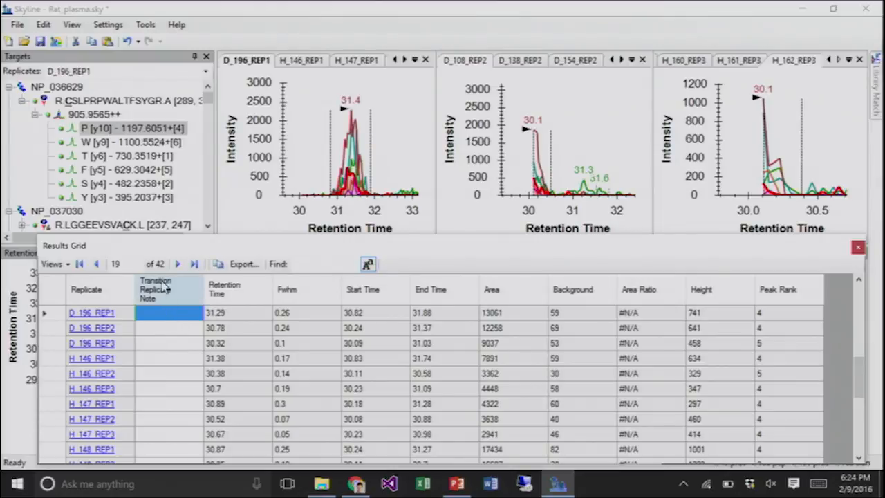
left_click(95, 115)
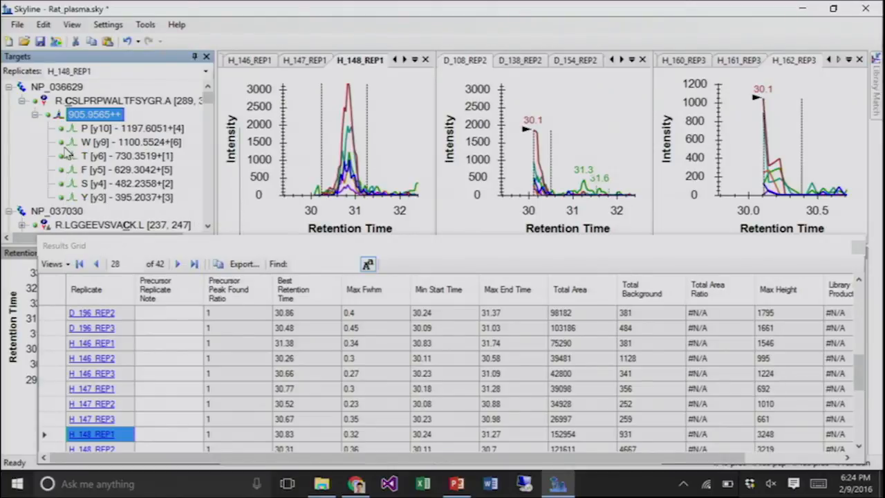
- Open the Precursor Results view for customization in an enlarged dialog and remove the Isotope Dot Product column
left_click(64, 270)
left_click(64, 266)
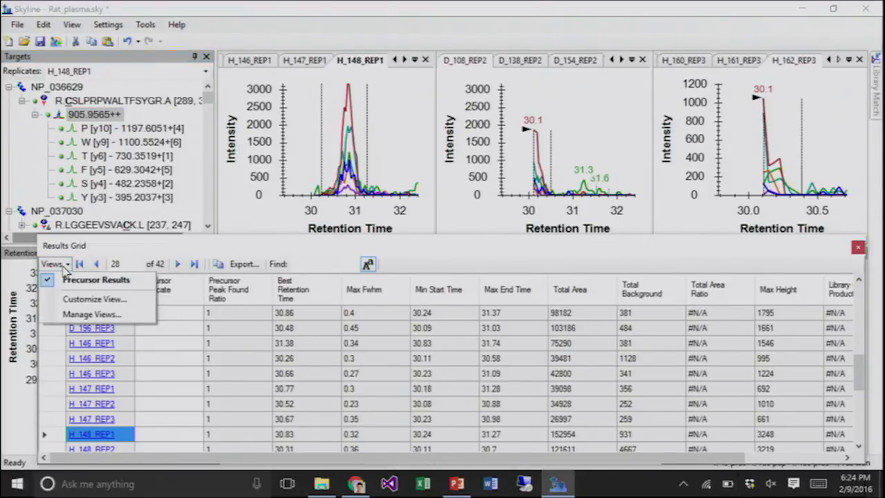
left_click(96, 300)
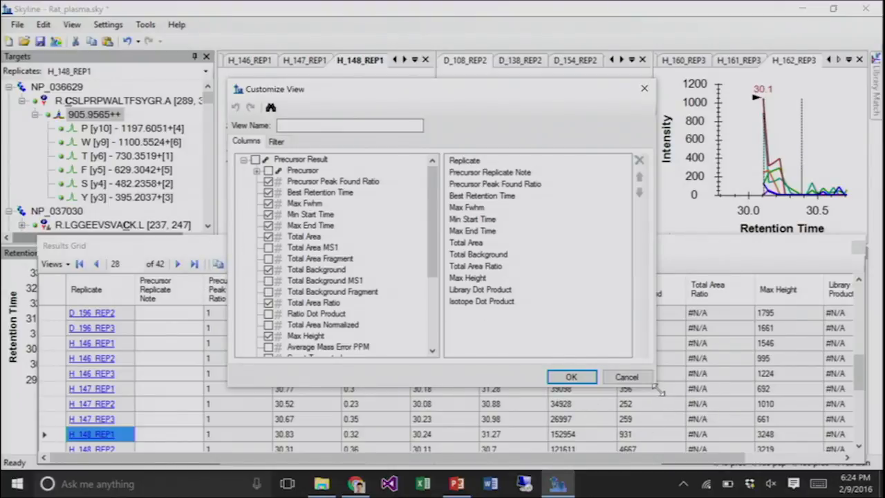
left_click_drag(657, 392, 752, 436)
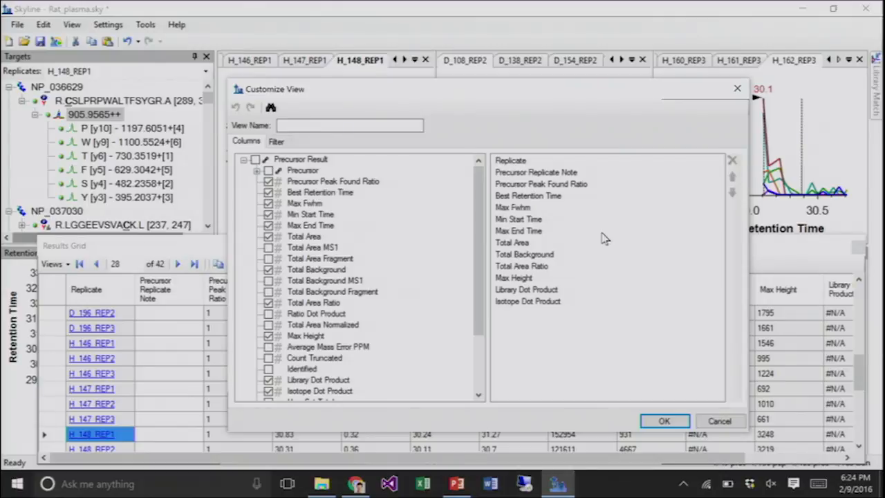
left_click(529, 305)
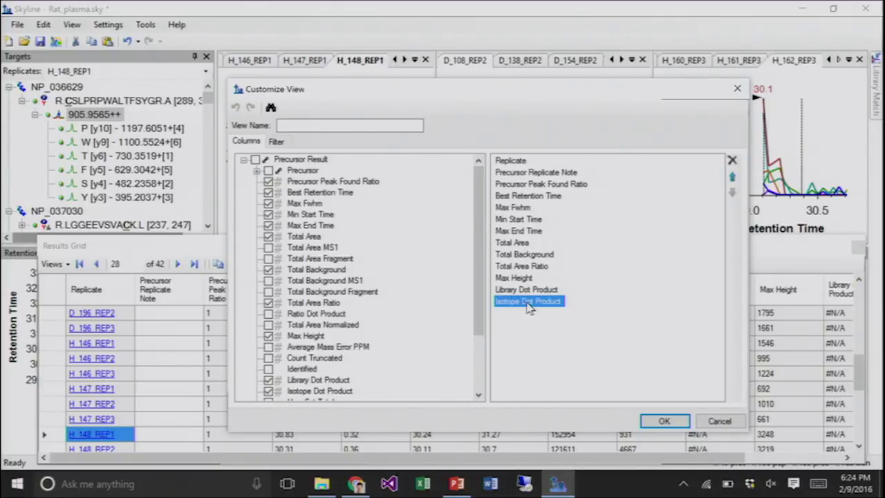
left_click(733, 160)
- Name the custom view "SRM Precursors" and remove the Max Fwhm column from it
left_click(339, 122)
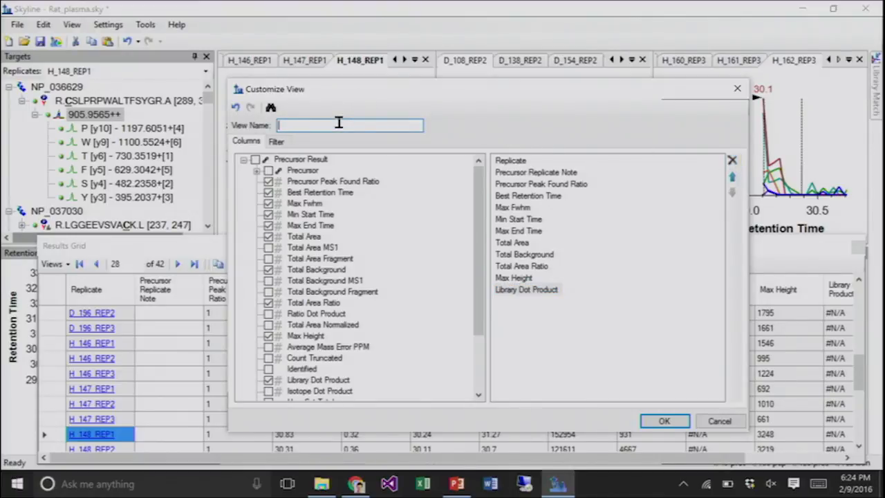
type("SRM Precursors")
left_click(515, 207)
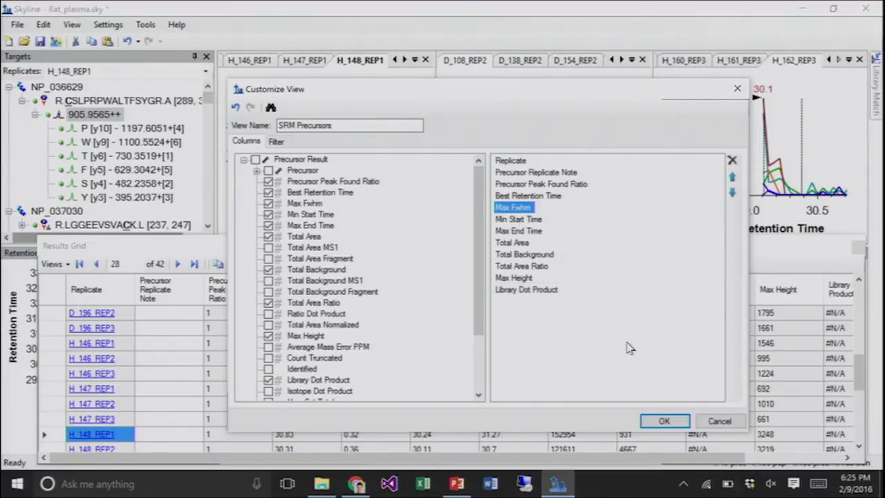
left_click(733, 161)
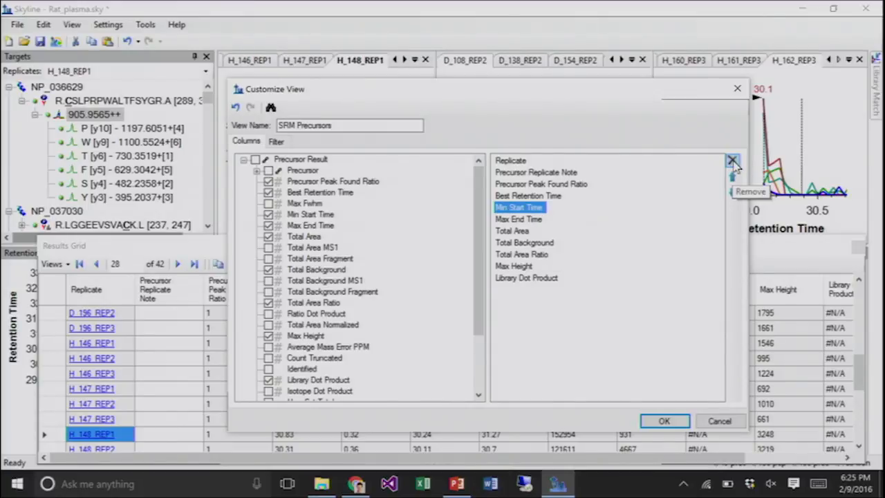
- Rename the custom view "SRM Label Free Precursors"
left_click(542, 257)
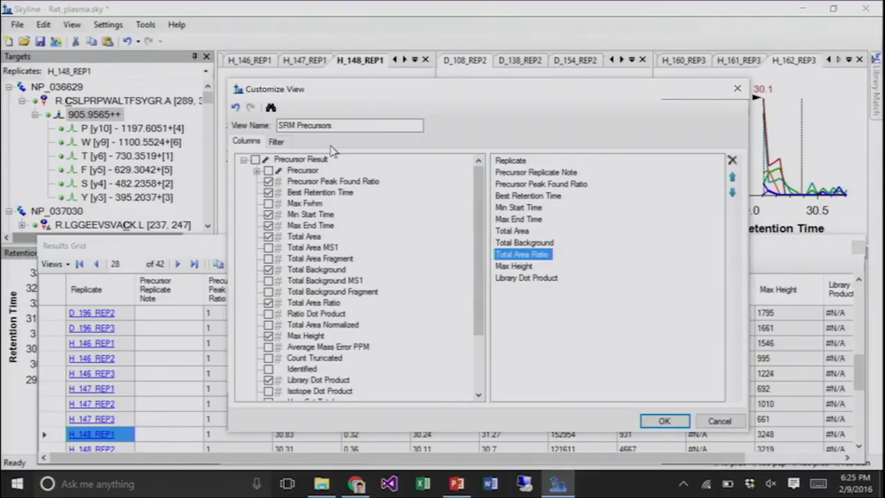
left_click(300, 125)
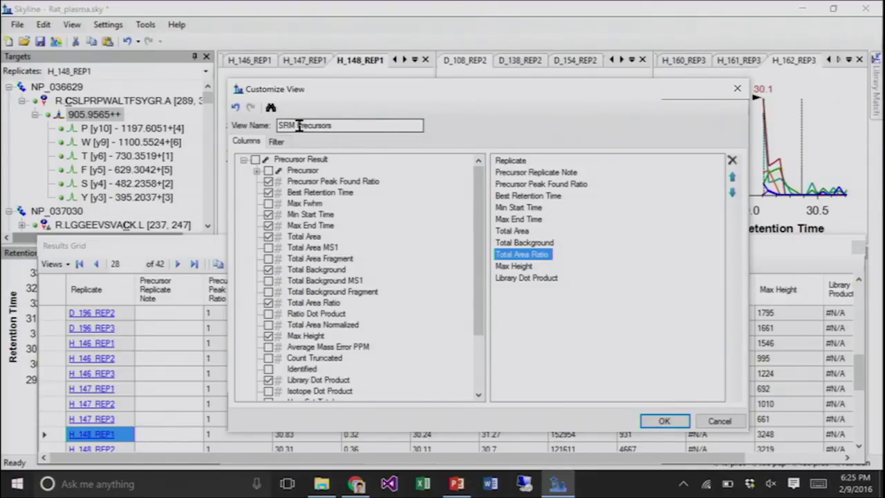
type("Label ")
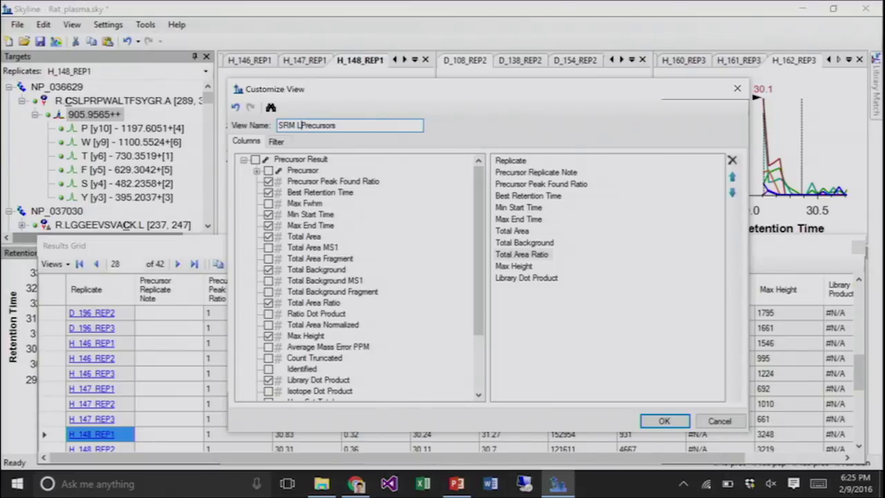
type("Free")
- Remove the Total Area Ratio, Max Height and Precursor Peak Found Ratio columns from the custom view
left_click(522, 254)
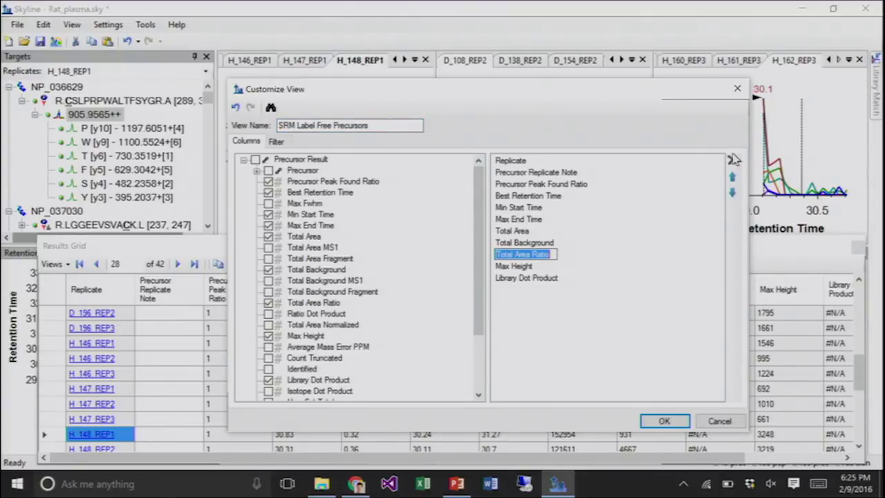
left_click(733, 159)
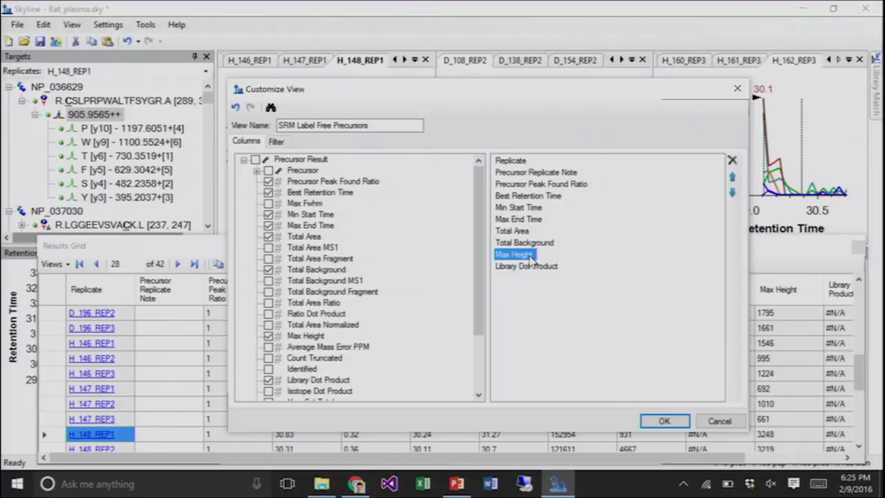
left_click(732, 160)
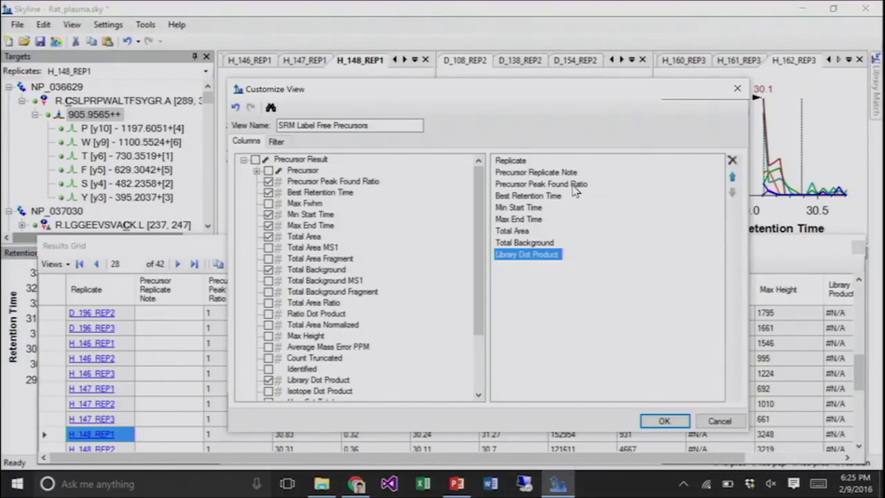
left_click(571, 184)
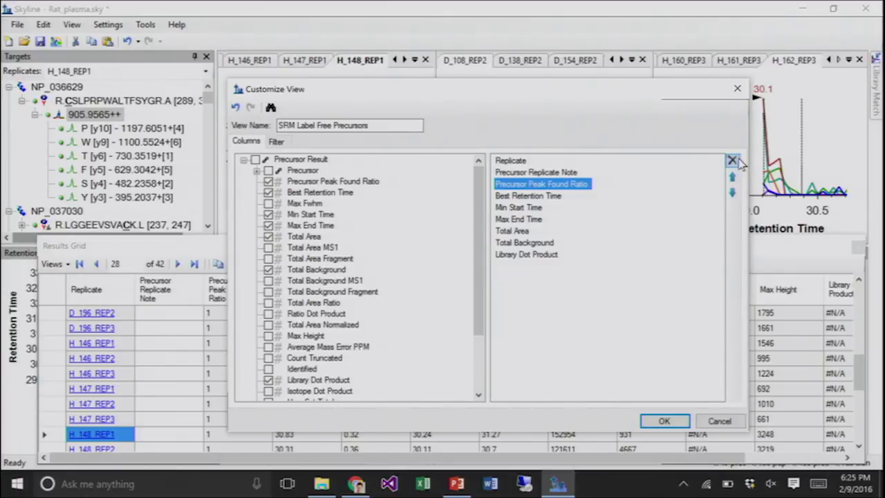
left_click(733, 161)
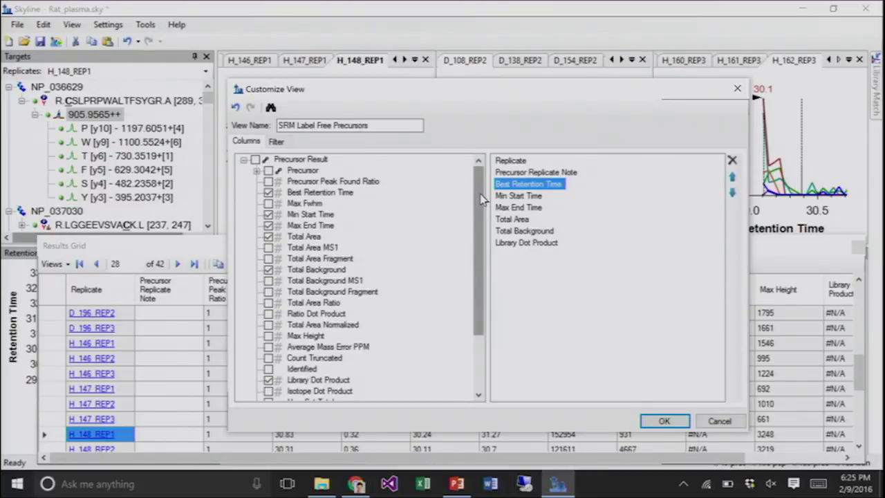
- Look through the available precursor result columns and search them for "Truncate"
left_click_drag(482, 199, 482, 258)
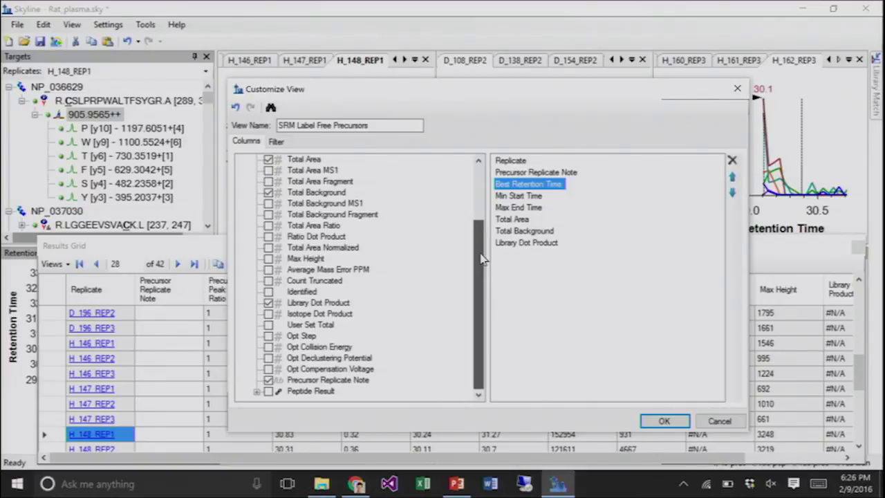
left_click_drag(483, 258, 481, 187)
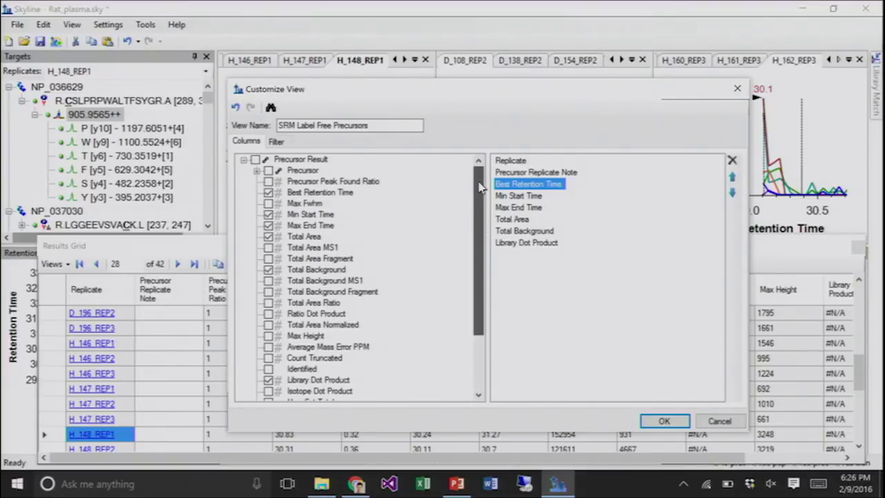
left_click(270, 108)
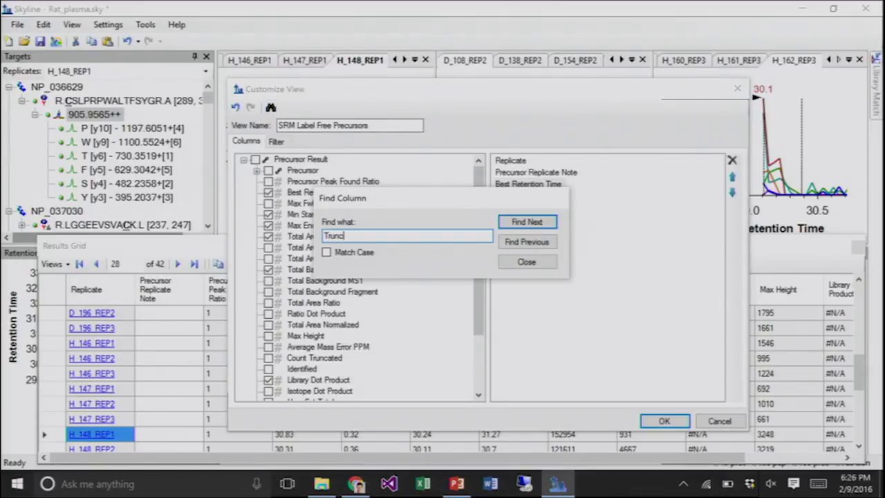
key("Return")
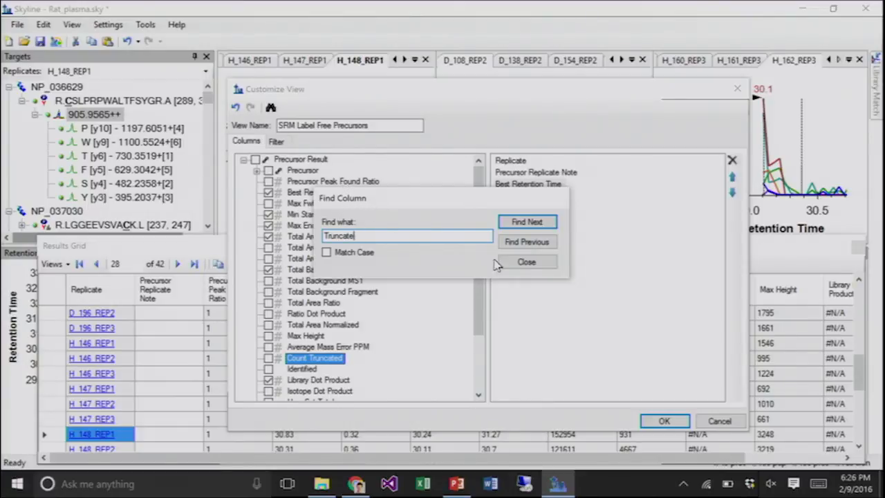
left_click(524, 261)
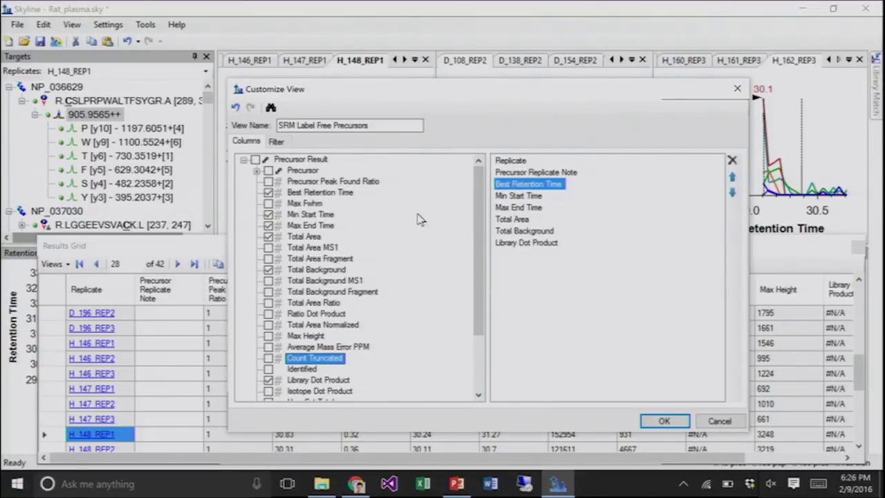
- Repeat the column search for "Truncate" to find the next matching column
left_click_drag(475, 204, 481, 172)
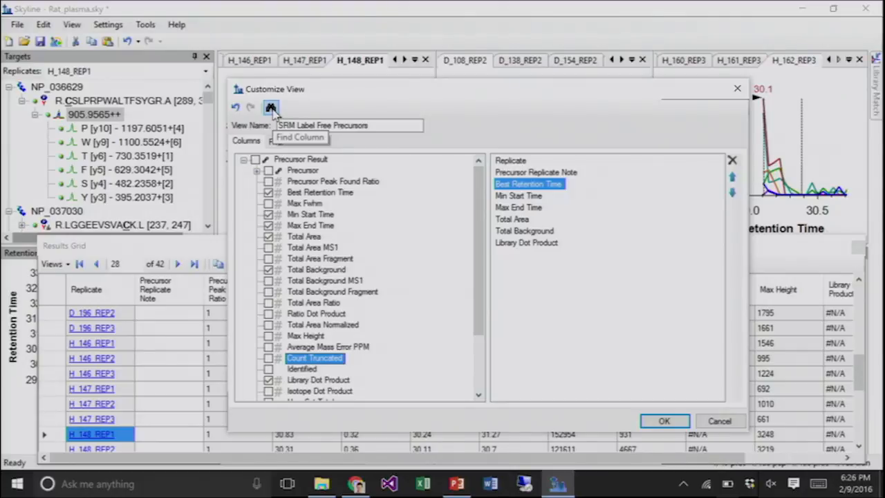
left_click(271, 107)
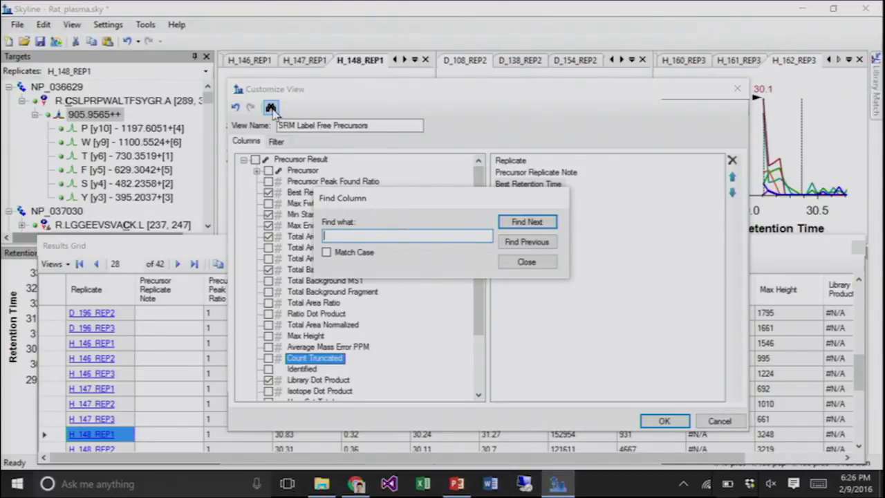
type("Truncate")
key("Return")
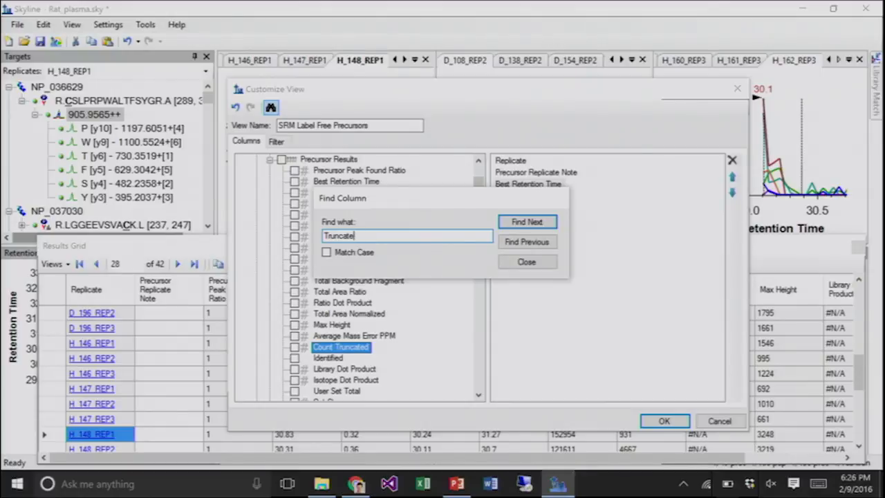
left_click(533, 266)
left_click_drag(480, 230, 475, 204)
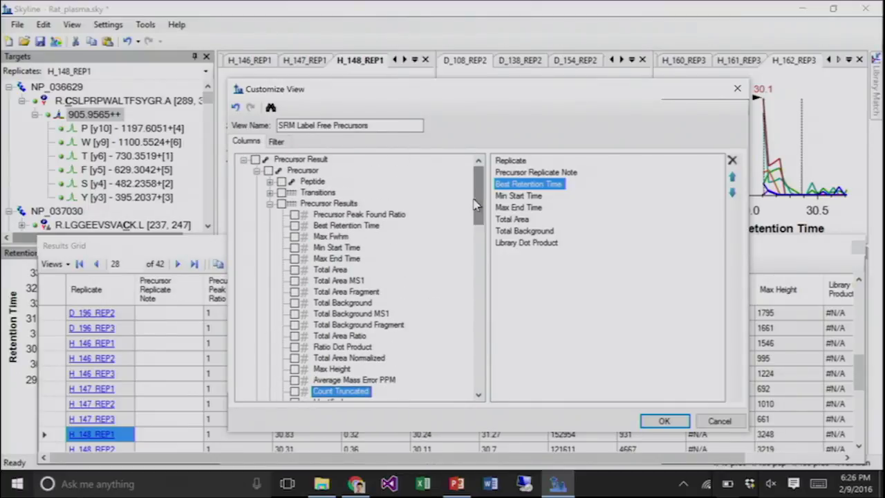
- Collapse the Precursor branch and add the Count Truncated column directly under Precursor Result to the view
left_click(259, 173)
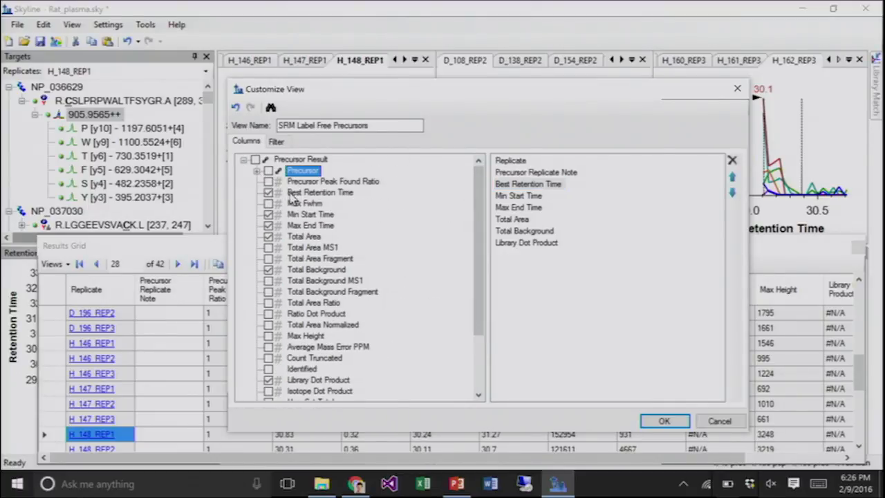
left_click(318, 359)
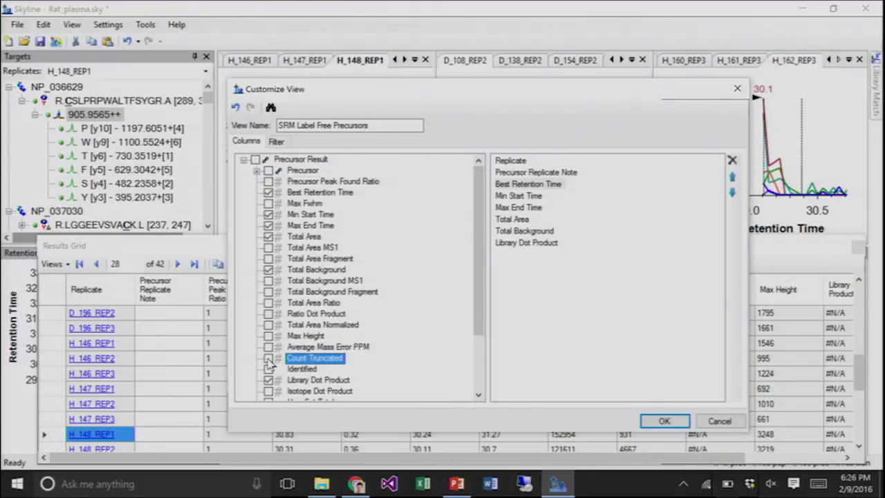
left_click(269, 360)
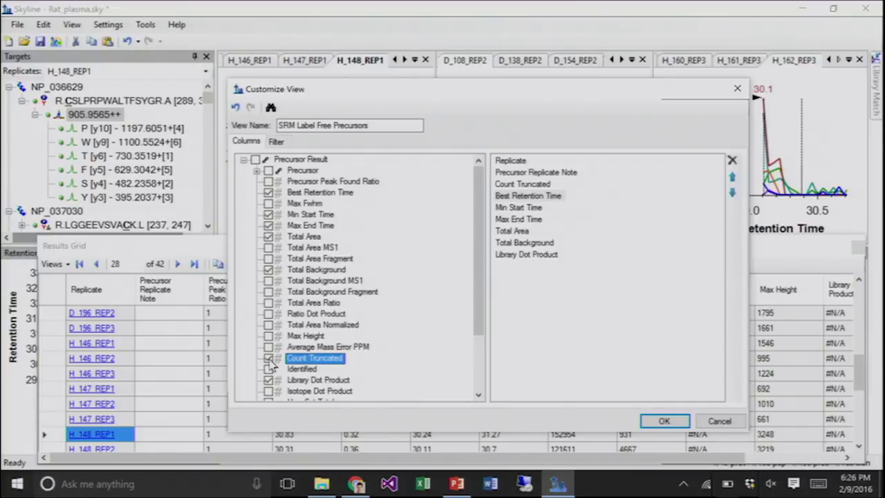
- Reorder the view's columns so Total Area and Total Background directly follow Count Truncated, and apply the customized view
left_click(515, 184)
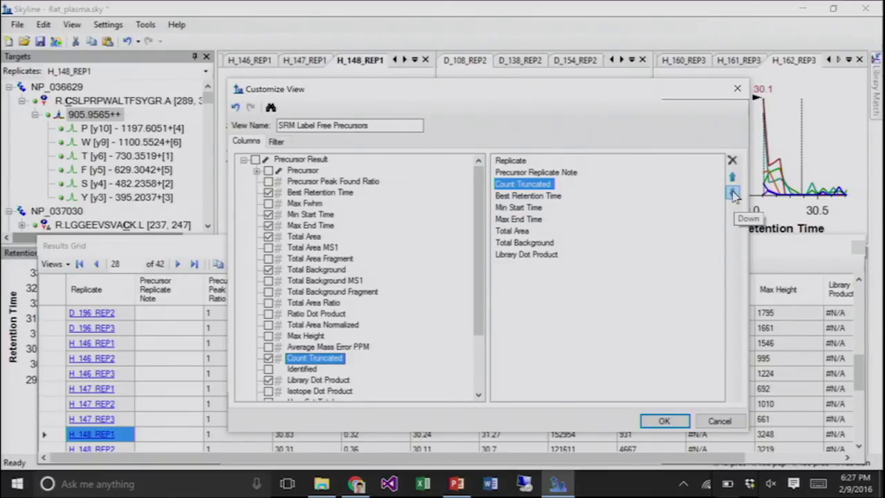
left_click(513, 231)
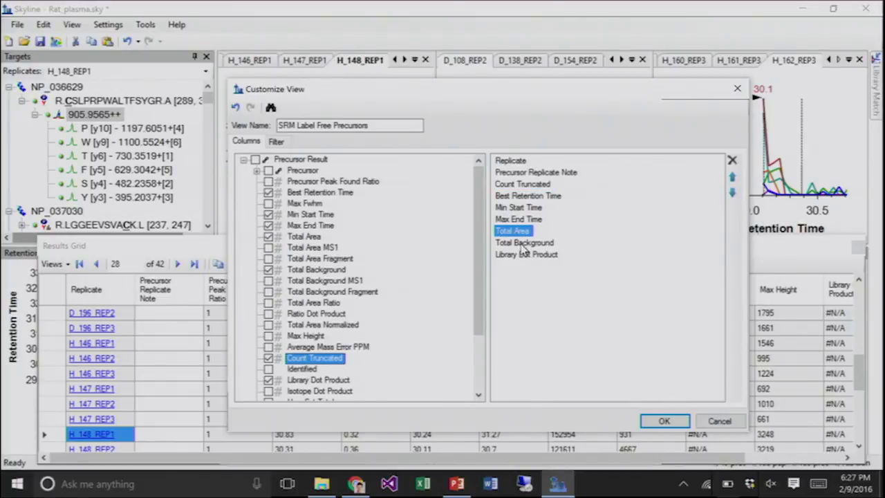
left_click(521, 243, "shift")
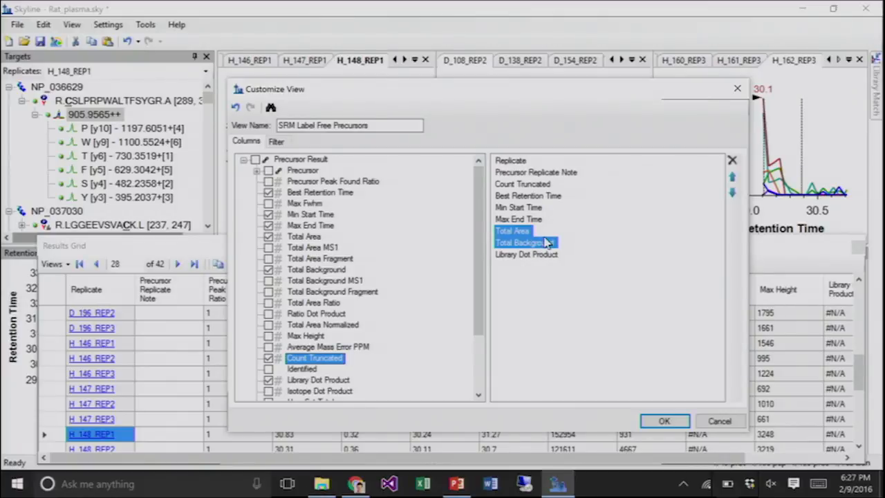
left_click(732, 178)
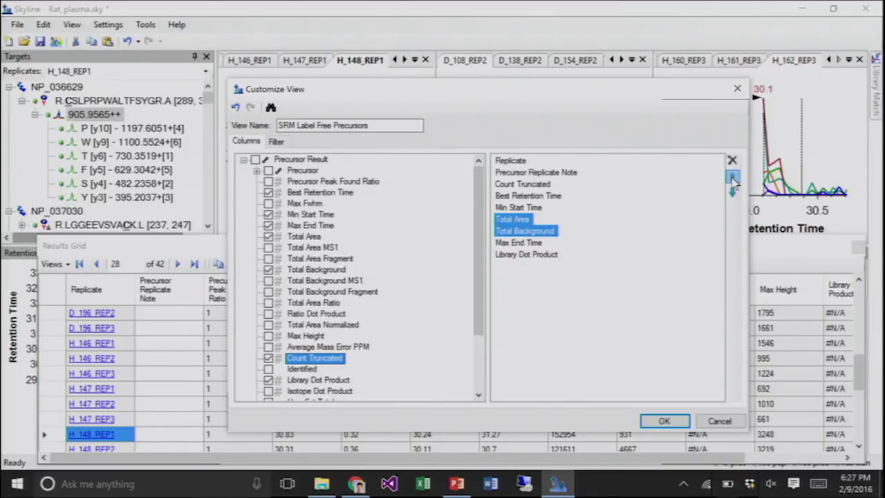
left_click(733, 178)
left_click(732, 178)
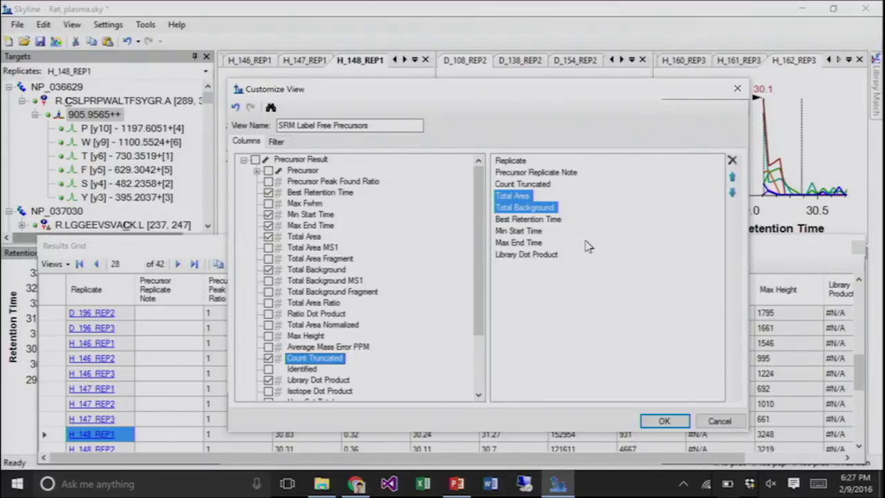
left_click(546, 257)
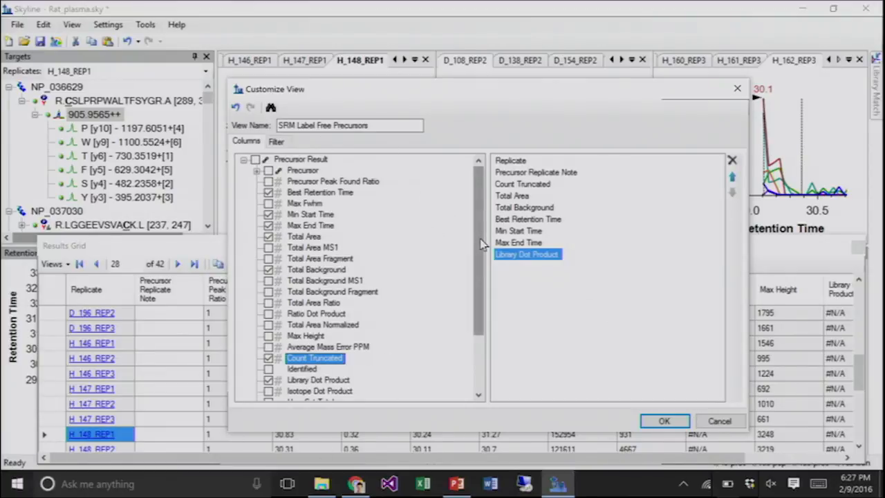
left_click_drag(482, 243, 492, 194)
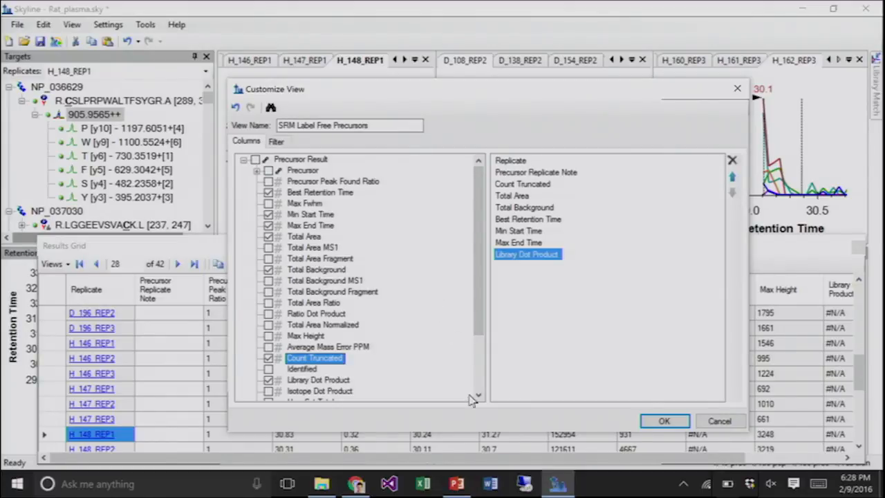
left_click(664, 421)
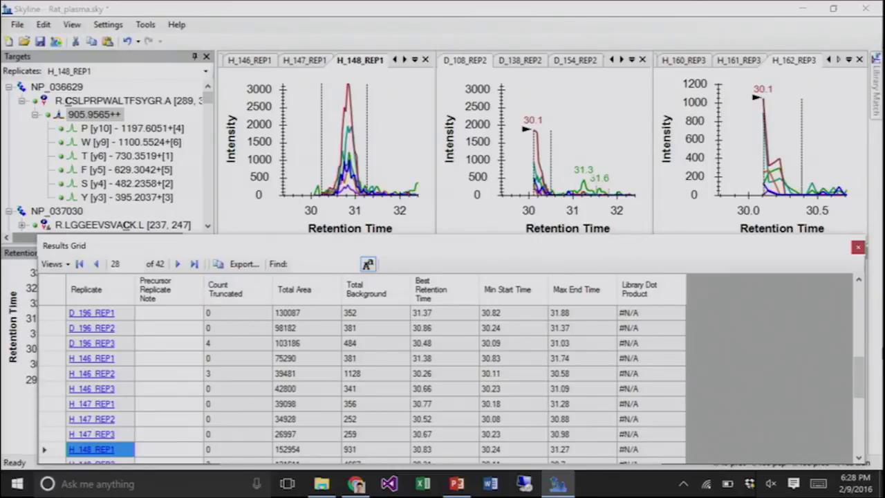
- Sort the Results Grid by Count Truncated in descending order and bring its first rows into view
left_click_drag(860, 376, 880, 293)
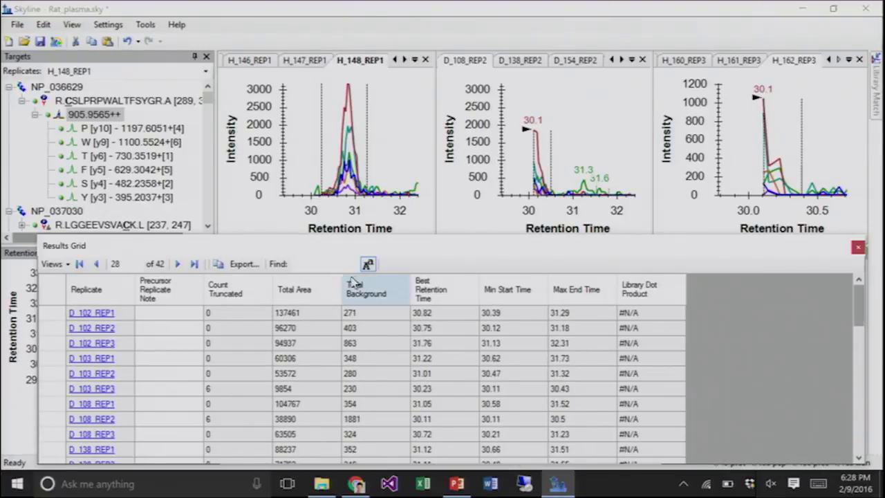
left_click(255, 297)
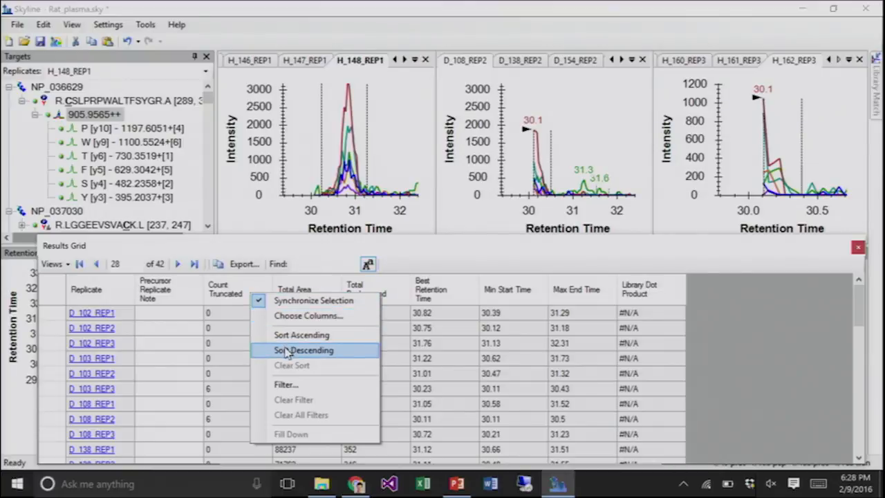
left_click(235, 289)
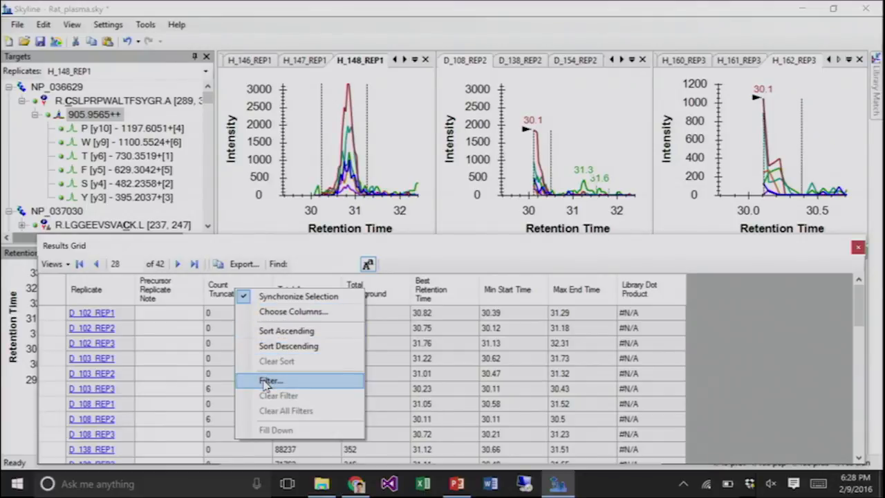
left_click(284, 345)
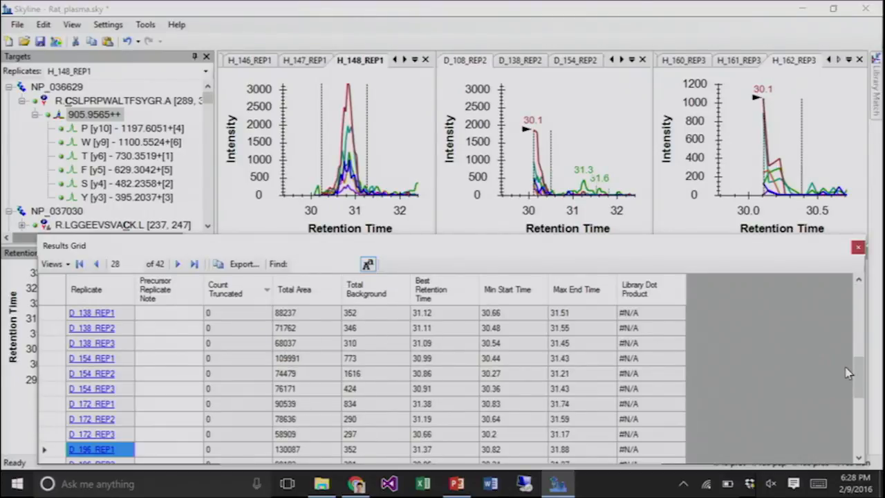
left_click_drag(859, 379, 861, 309)
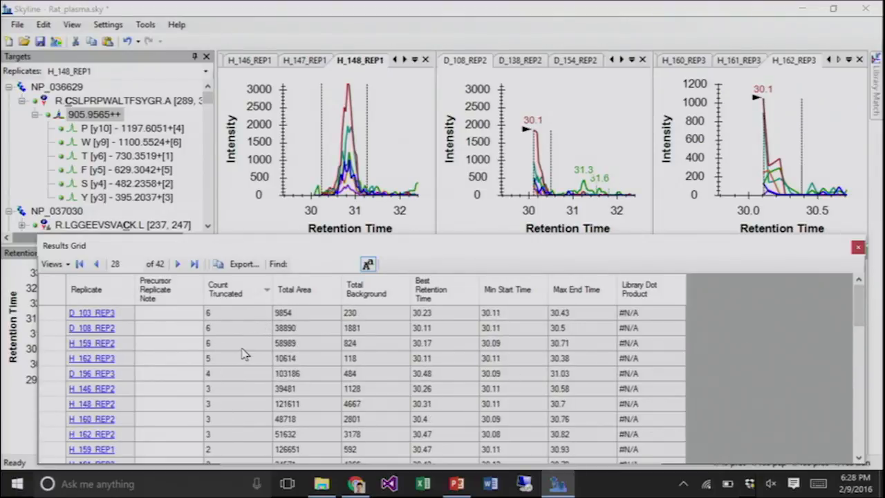
scroll(244, 358, "down", 2)
scroll(243, 358, "up", 1)
scroll(243, 358, "up", 1)
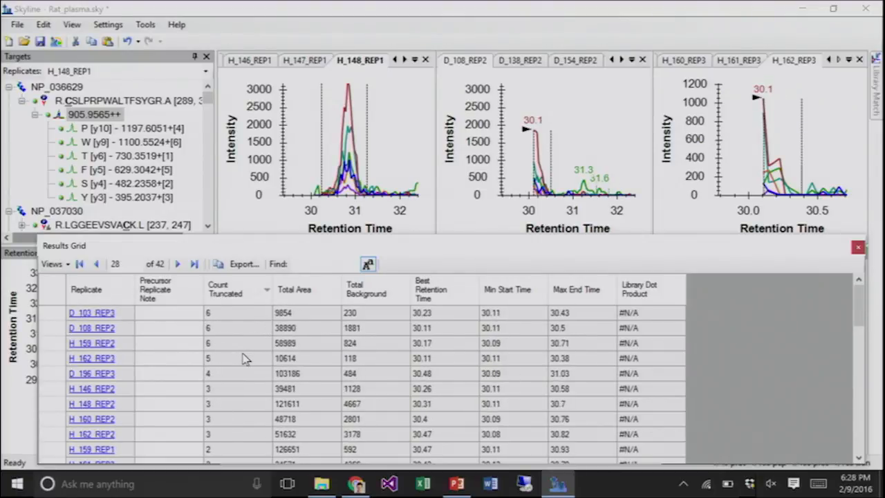
- Inspect the chromatograms of the truncated replicates D_103_REP3, D_108_REP2, H_159_REP2 and H_162_REP3 from the grid
left_click(97, 315)
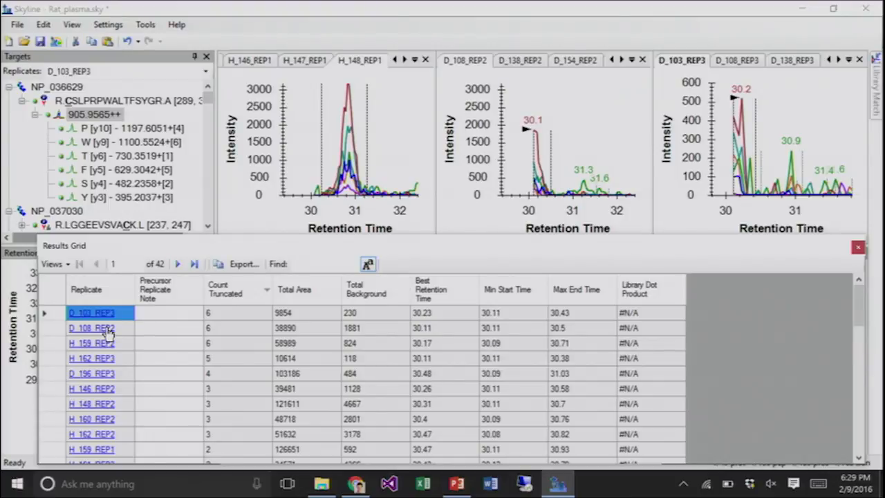
left_click(107, 329)
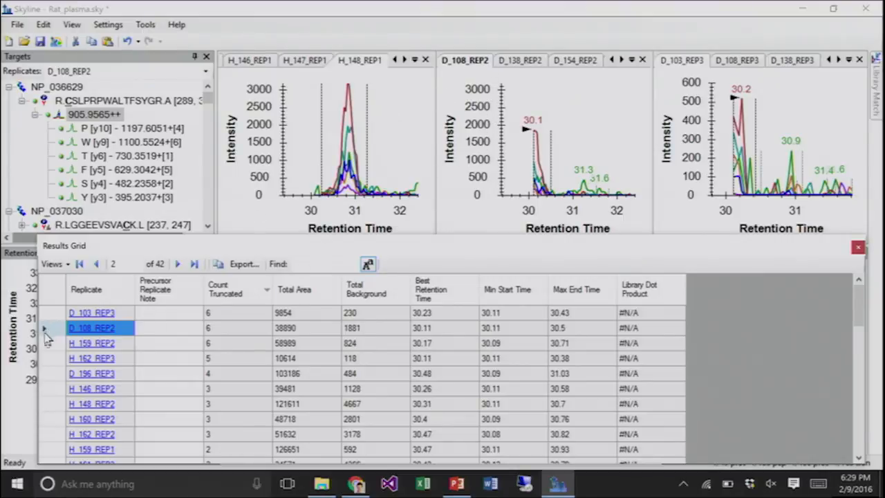
left_click(92, 345)
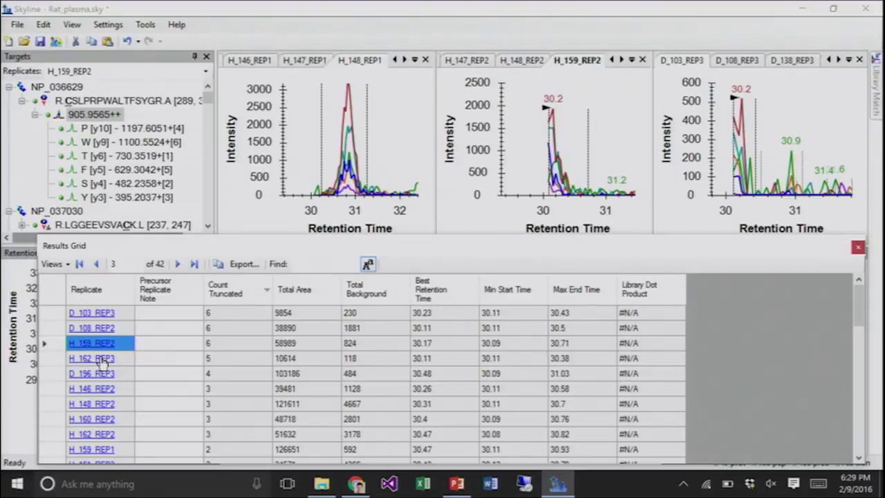
left_click(97, 359)
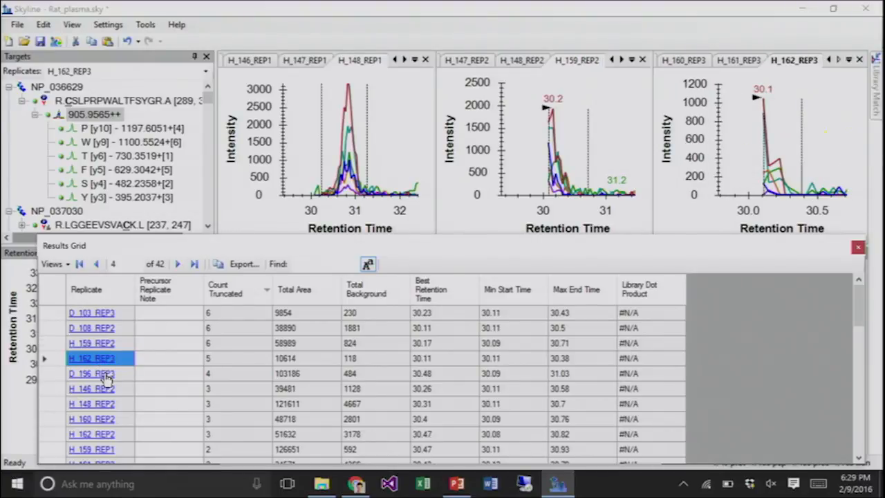
- Show the D_196_REP3 chromatogram and move its peak's start boundary to 30.17 minutes
left_click(108, 375)
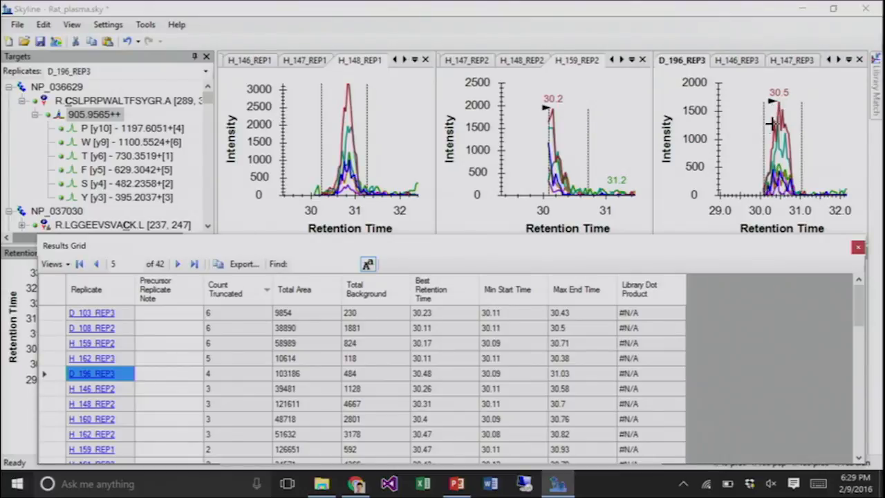
left_click(765, 161)
left_click_drag(764, 162, 766, 162)
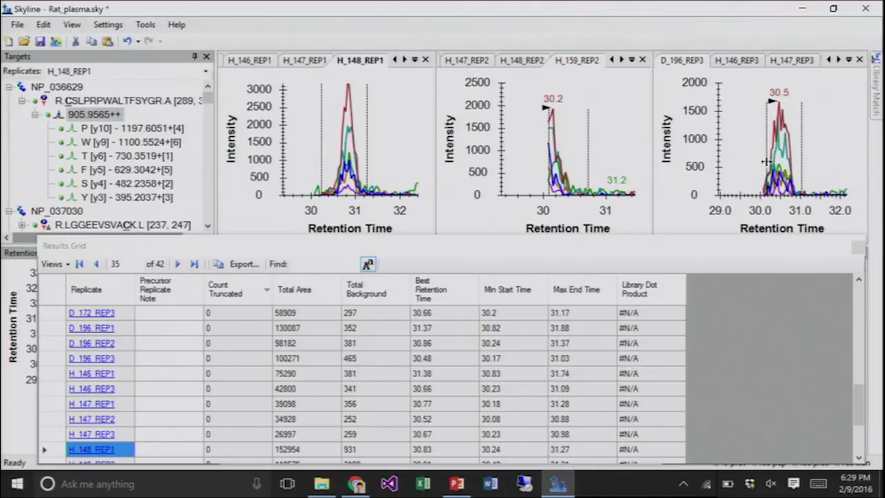
- Examine the chromatograms of the other truncated replicates from H_146_REP2 through H_161_REP3, and revisit H_162_REP3
left_click(861, 411)
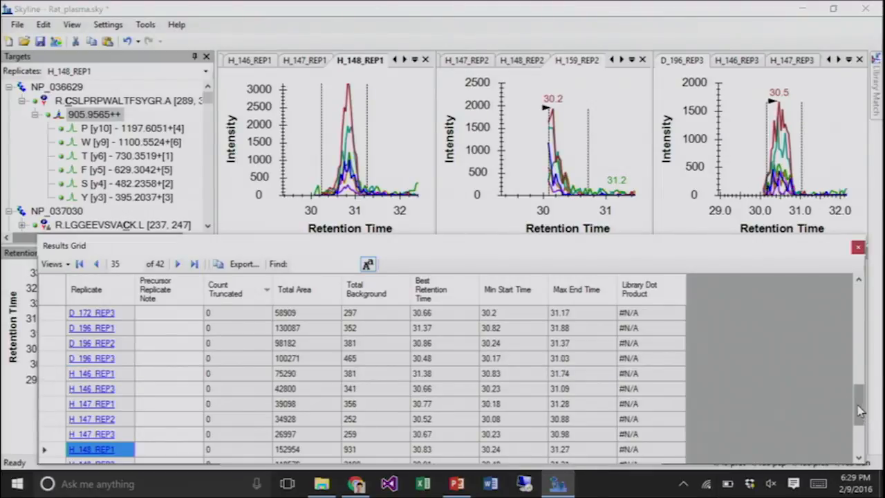
left_click_drag(861, 411, 861, 308)
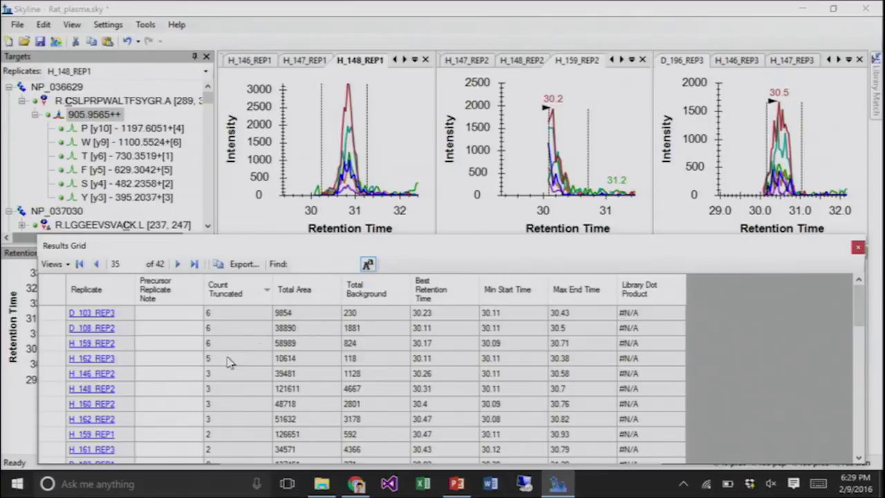
left_click(222, 374)
left_click(105, 375)
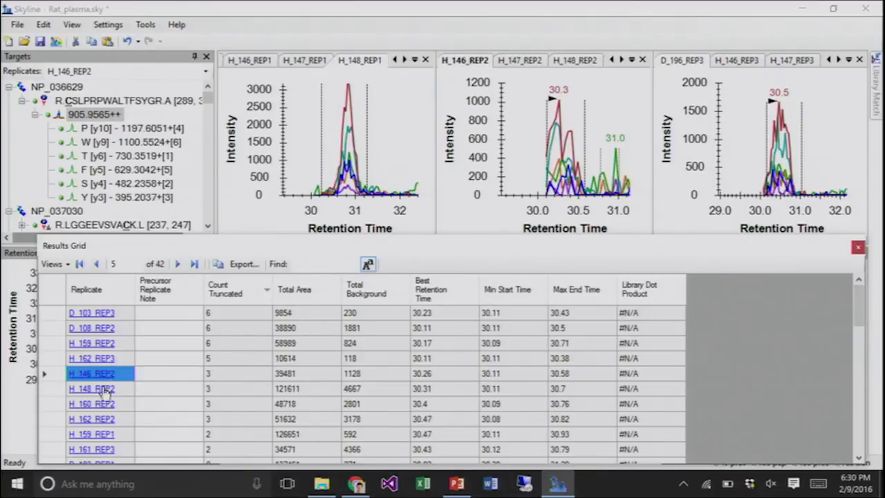
left_click(104, 404)
left_click(319, 405)
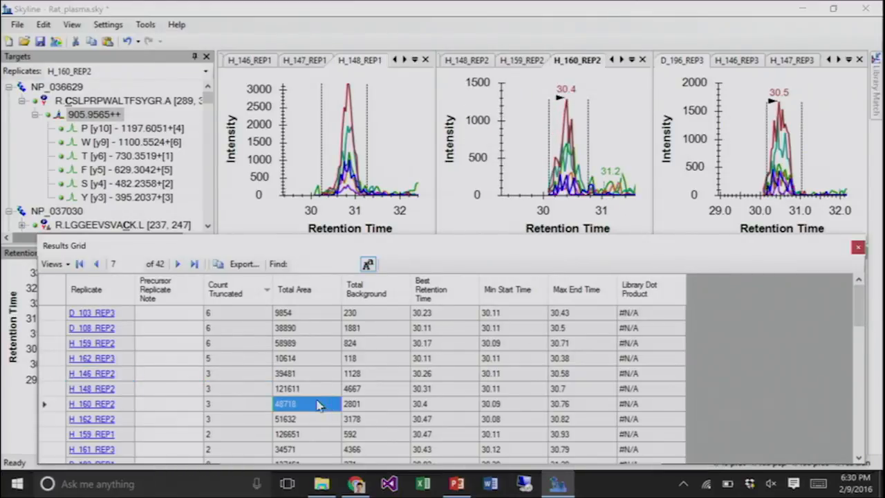
left_click(224, 375)
left_click(224, 389)
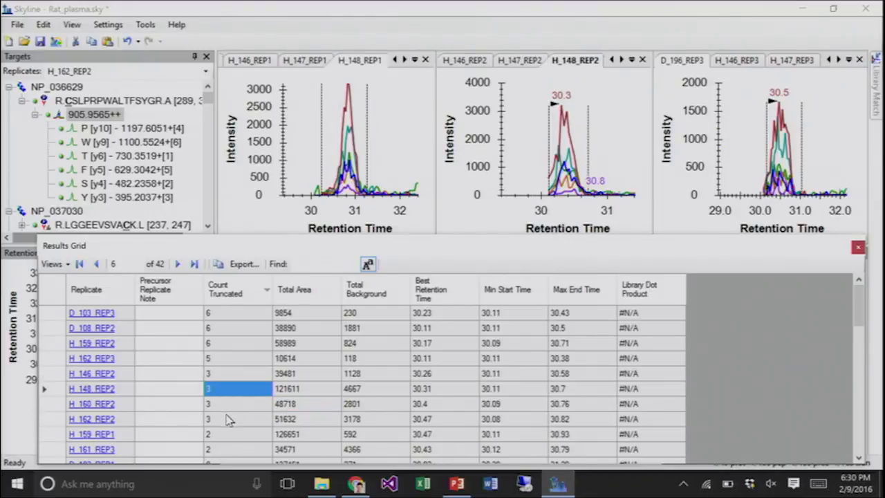
left_click(230, 418)
left_click(233, 434)
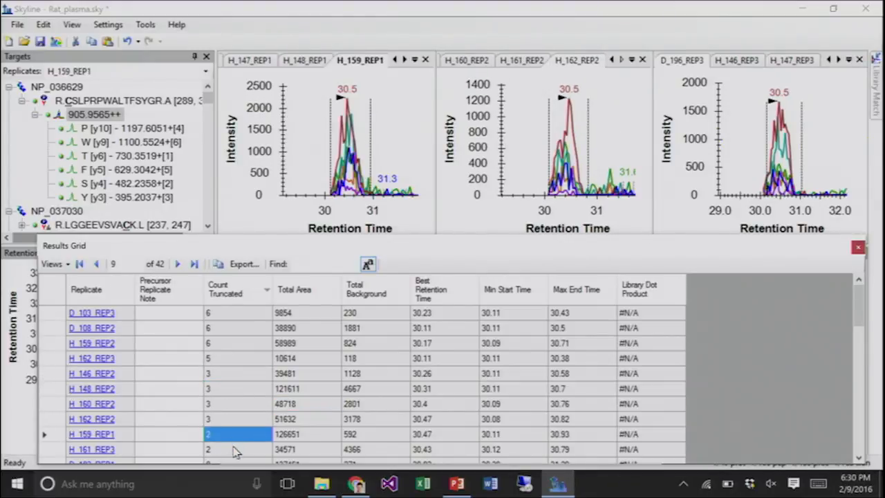
left_click(233, 450)
left_click(232, 404)
left_click(232, 357)
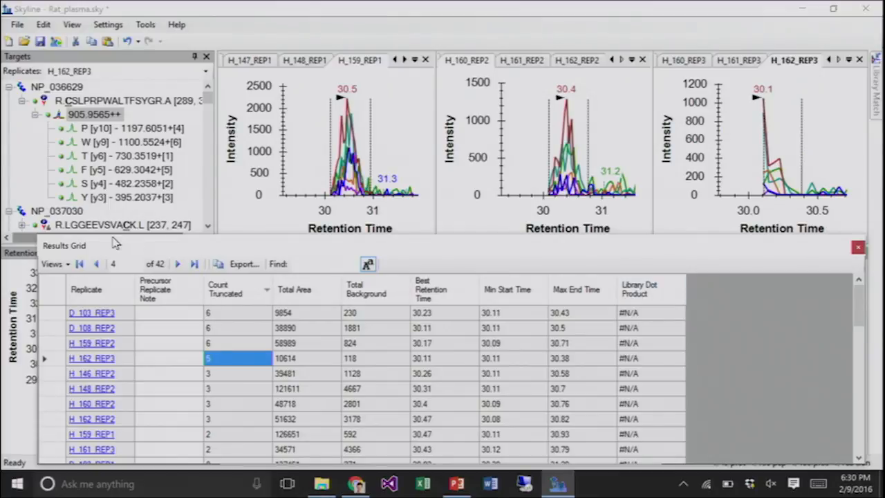
- Add the User Set Total column after Library Dot Product in the SRM Label Free Precursors view and review its values in the grid
left_click(56, 265)
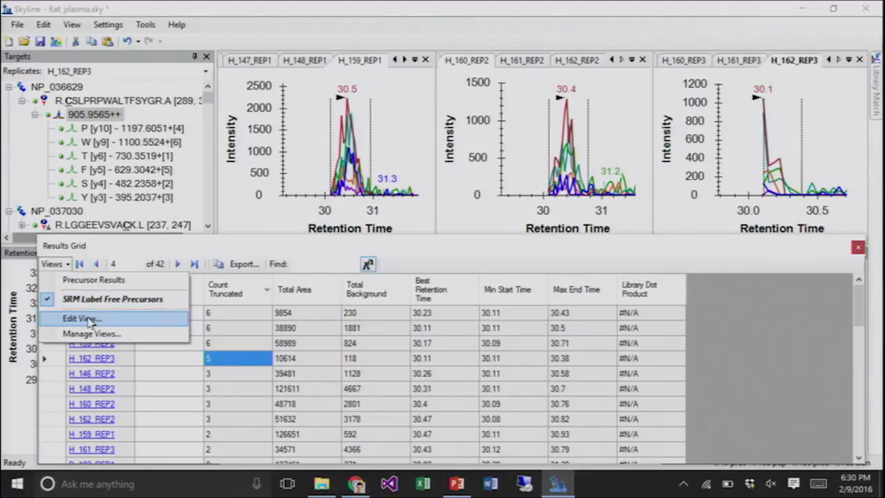
left_click(89, 321)
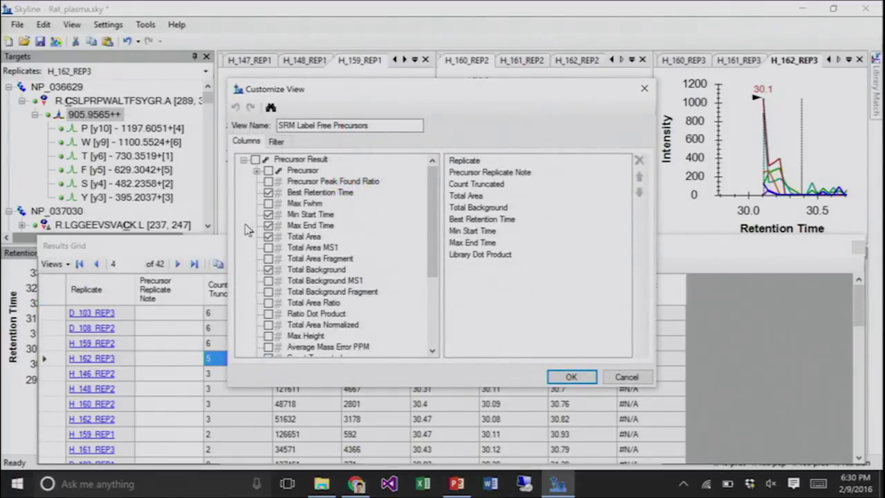
left_click(473, 256)
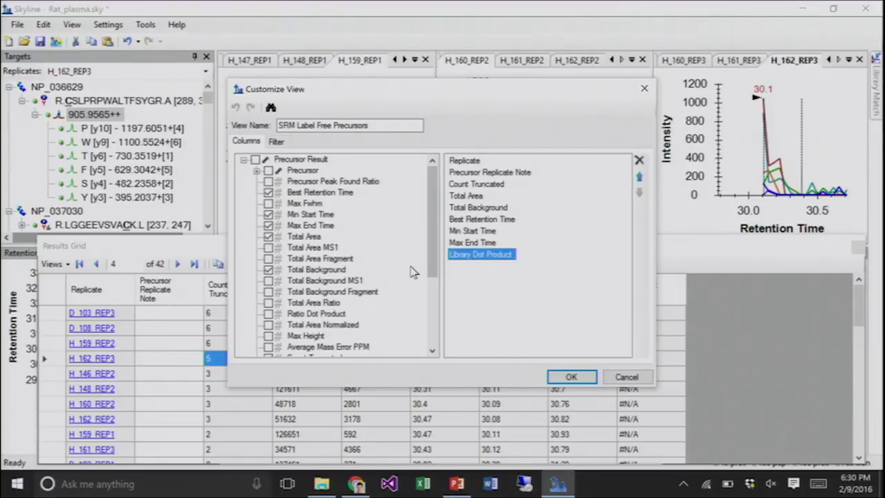
left_click_drag(436, 254, 437, 303)
left_click(269, 314)
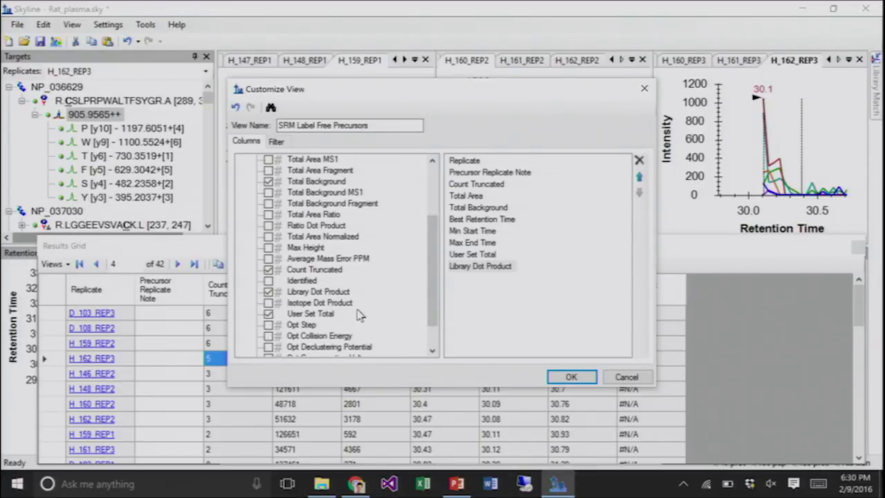
left_click(472, 255)
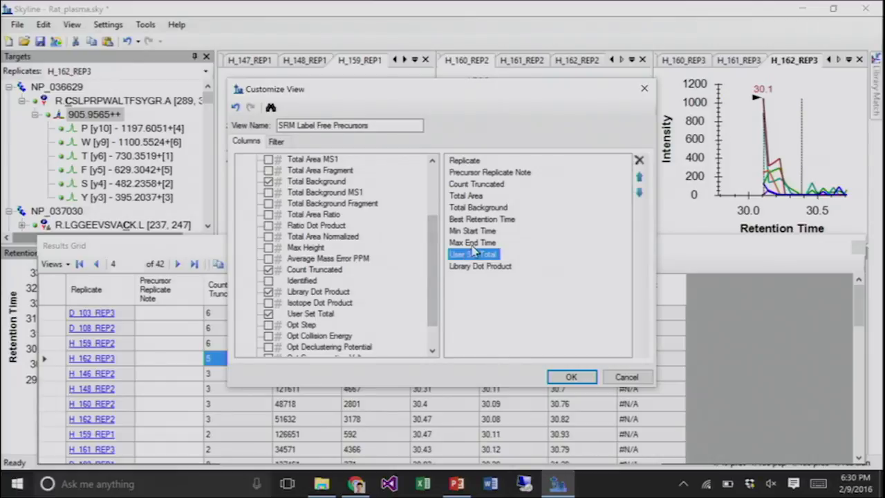
left_click(638, 195)
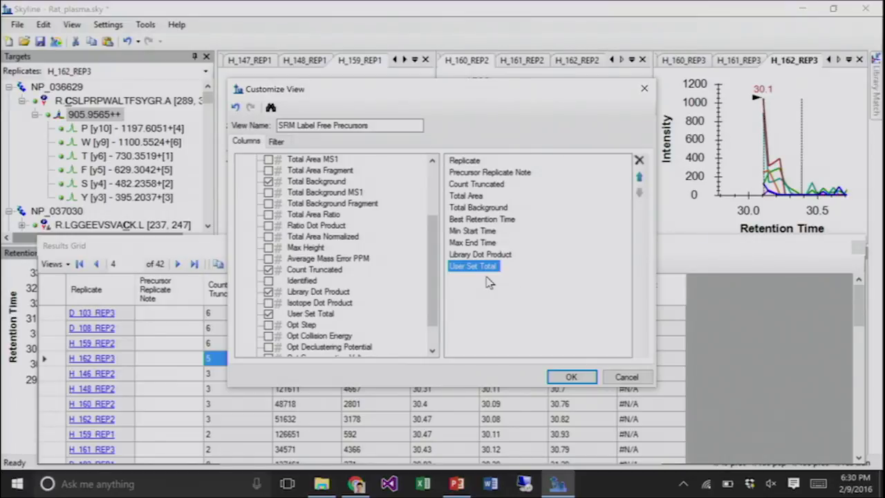
left_click(572, 377)
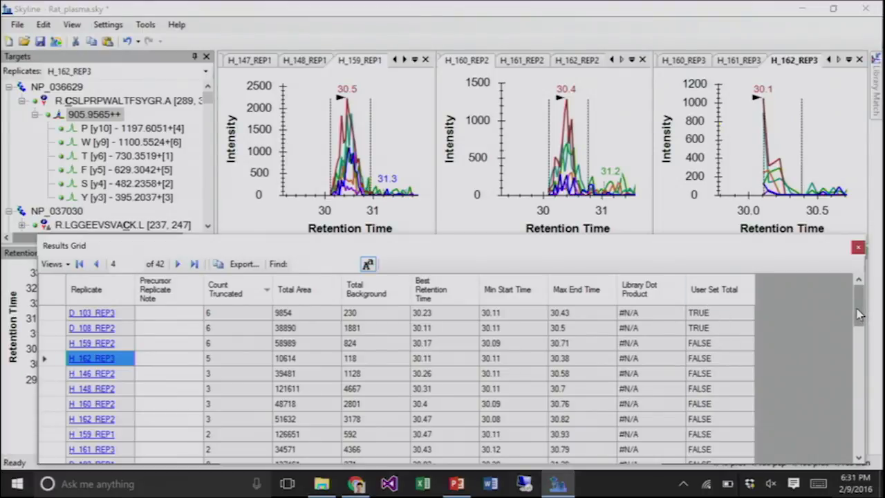
left_click_drag(861, 315, 861, 409)
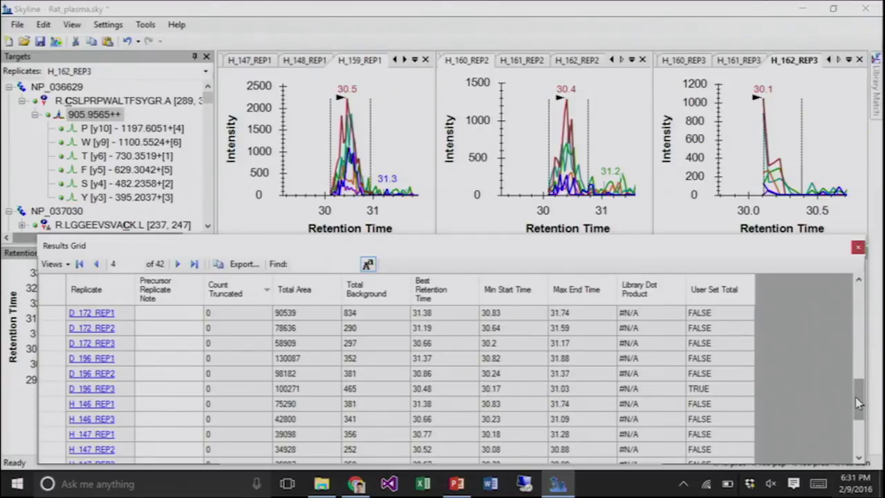
- Return to the first rows of the Results Grid, close the grid, and collapse the CSLPRPWALTFSYGR peptide in the targets tree
left_click_drag(858, 404, 847, 298)
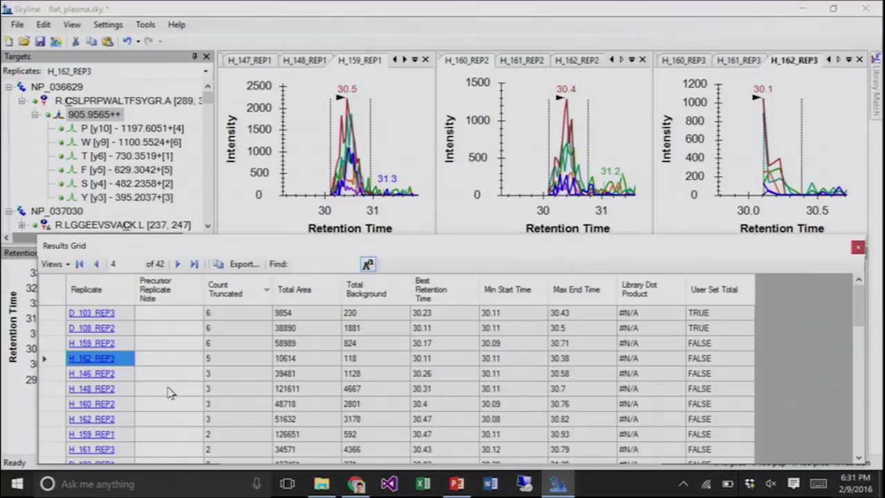
left_click(858, 247)
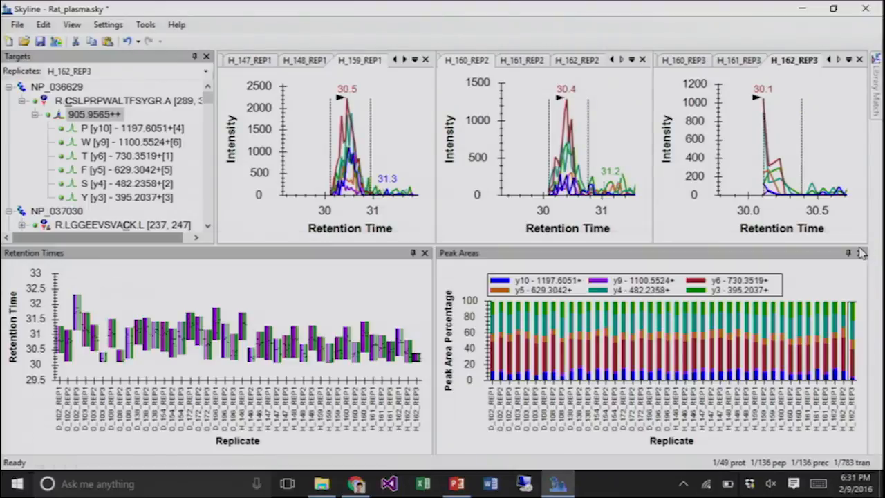
left_click(22, 101)
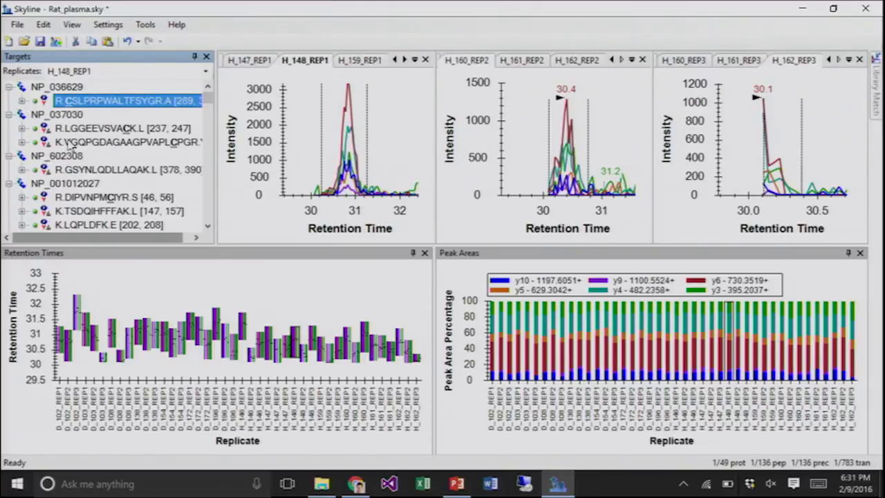
- Select the LGGEEVSVACK peptide under NP_037030 and display its D_102_REP1 replicate
mouse_move(70, 145)
mouse_move(81, 130)
left_click(86, 132)
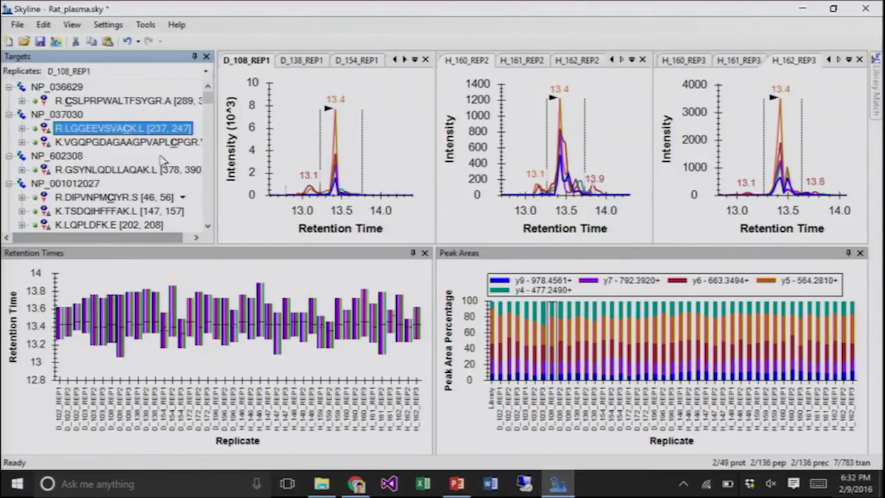
left_click(145, 72)
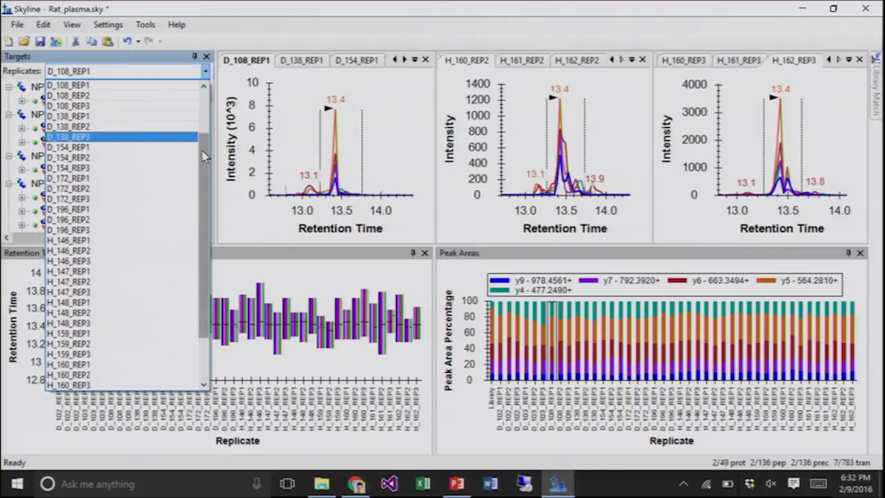
left_click_drag(203, 154, 192, 90)
left_click(144, 85)
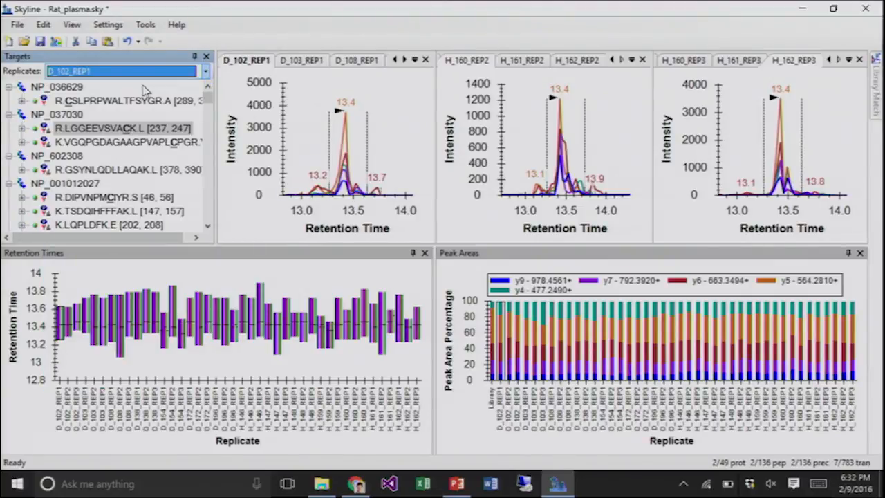
- Step through the LGGEEVSVACK chromatograms replicate by replicate from D_102_REP1 to H_159_REP1, comparing peak shapes and integration boundaries
key("Down")
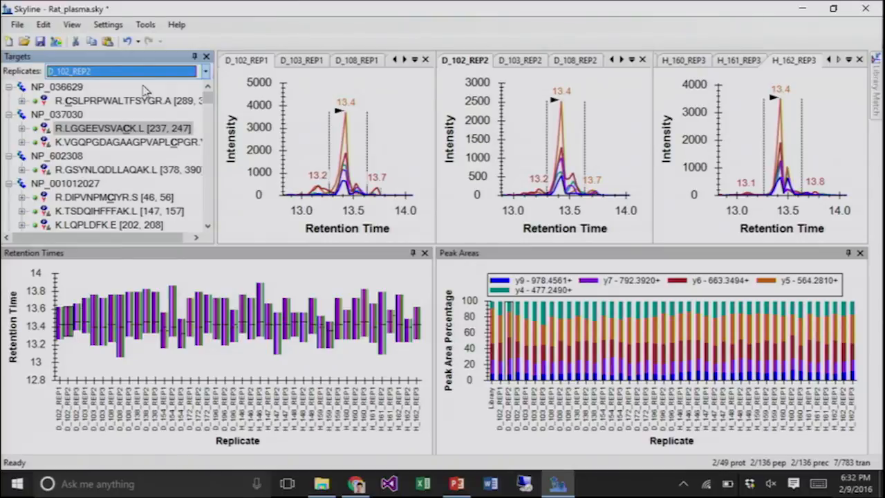
key("Down")
key("Down")
key("Down")
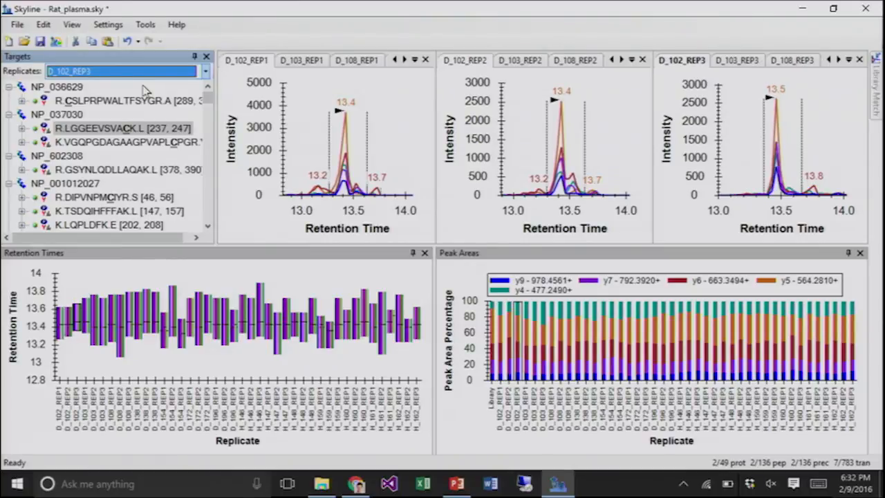
key("Up")
key("Up")
key("Up")
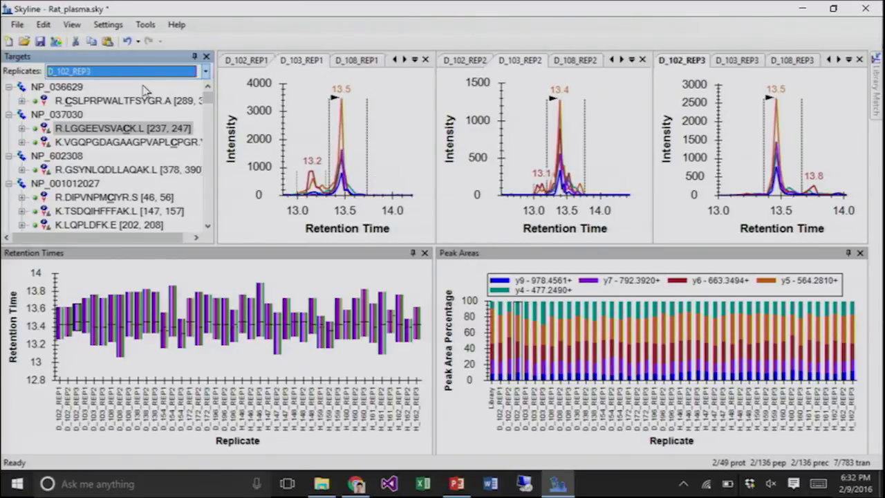
key("Down")
key("Down")
key("Down")
key("Down")
key("Down")
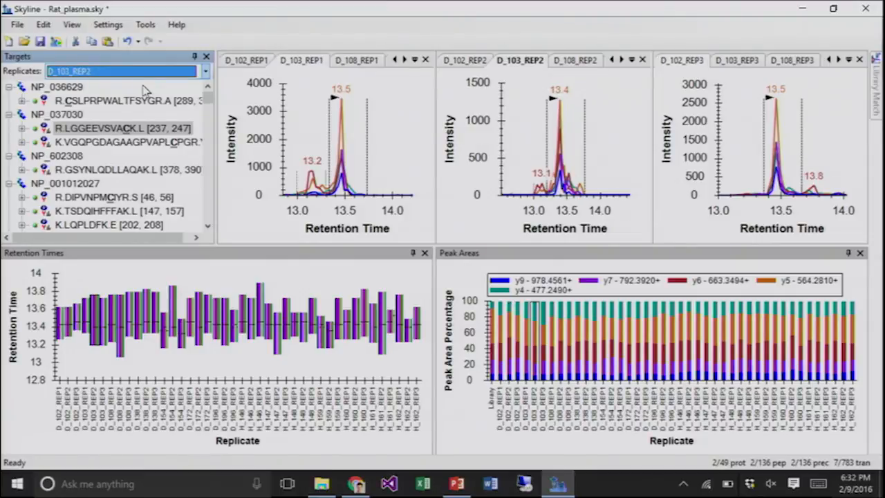
key("Down")
key("Down")
key("Down")
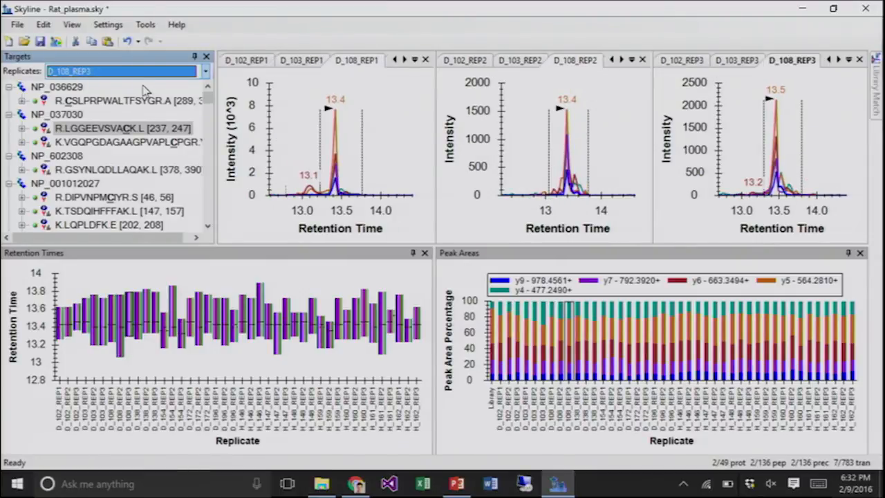
key("Down")
key("Down")
key("Down")
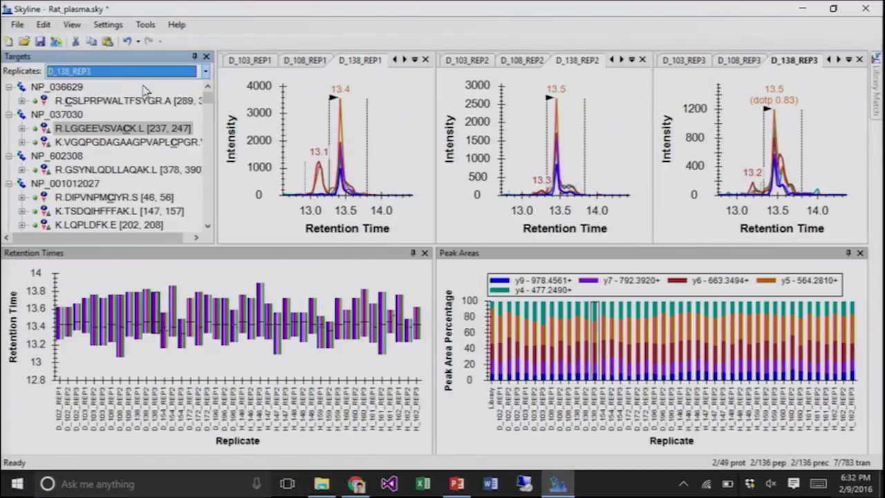
key("Down")
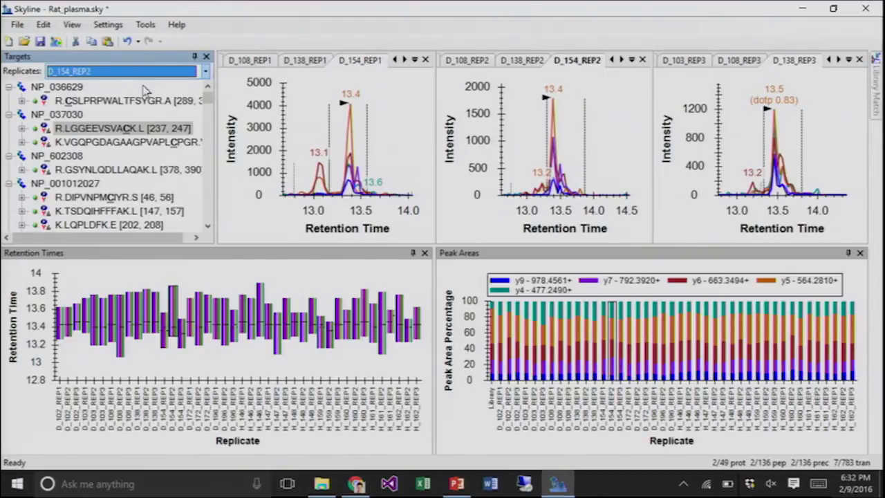
key("Down")
key("Down")
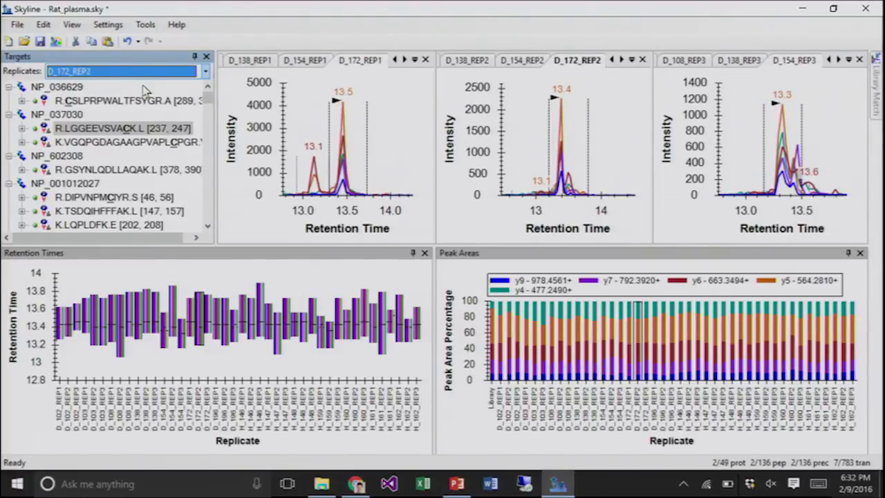
key("Down")
key("Down")
key("Down")
key("Down")
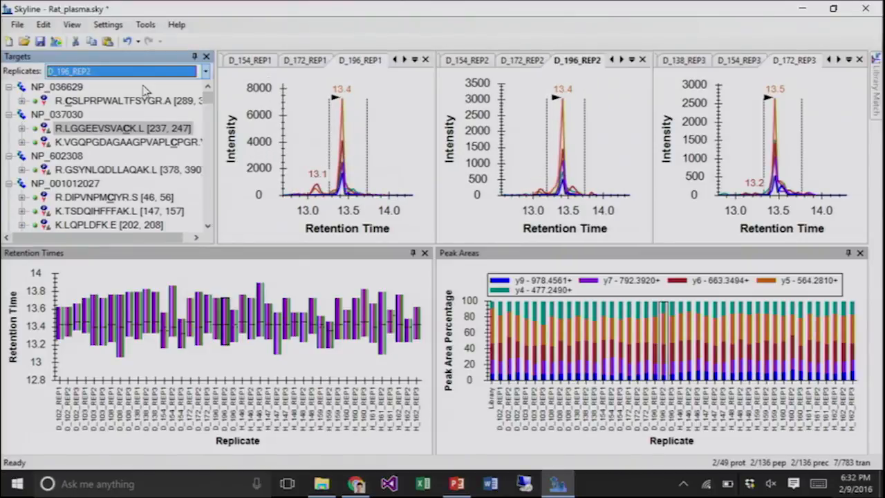
key("Down")
key("Down")
key("Down")
key("Down")
key("Down")
key("Down")
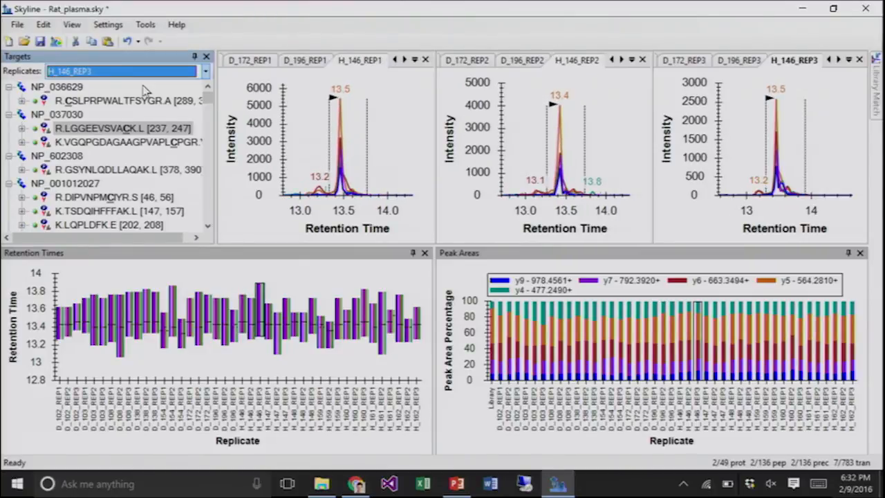
key("Down")
key("Down")
key("Down")
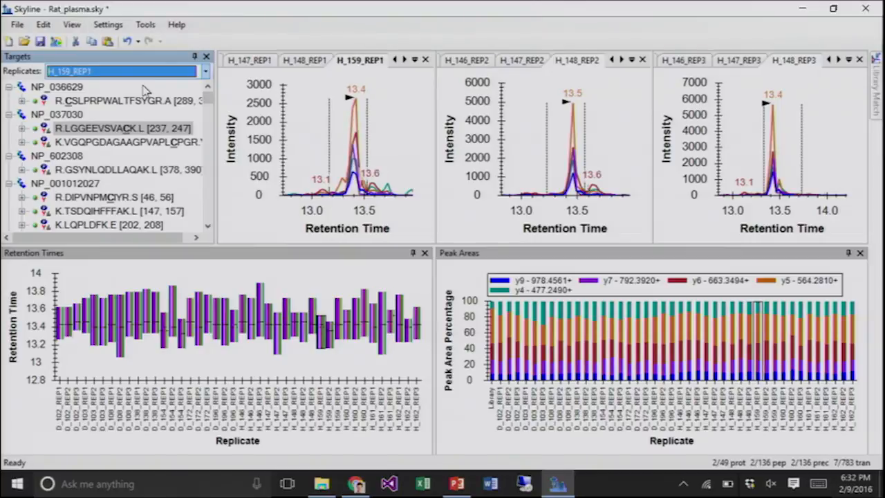
- Go back through the H_148 and H_147 replicates to H_147_REP1 to recheck their integration boundaries
key("Up")
key("Up")
key("Up")
key("Up")
key("Up")
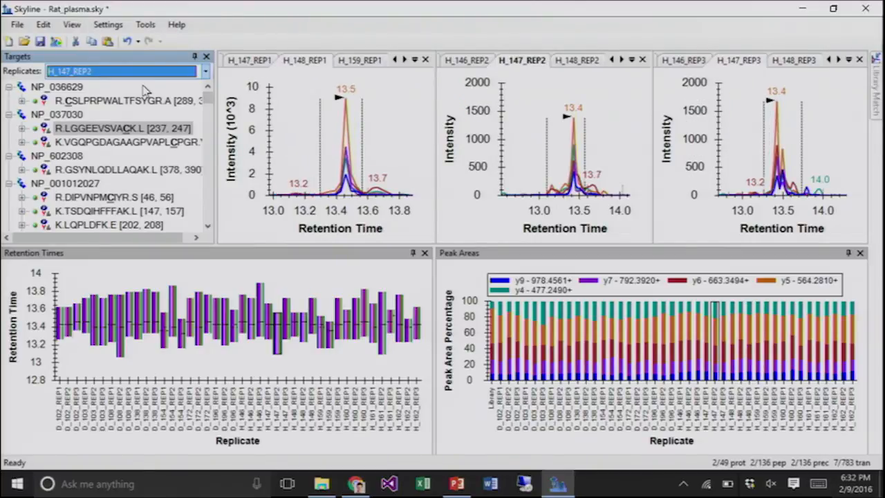
key("Up")
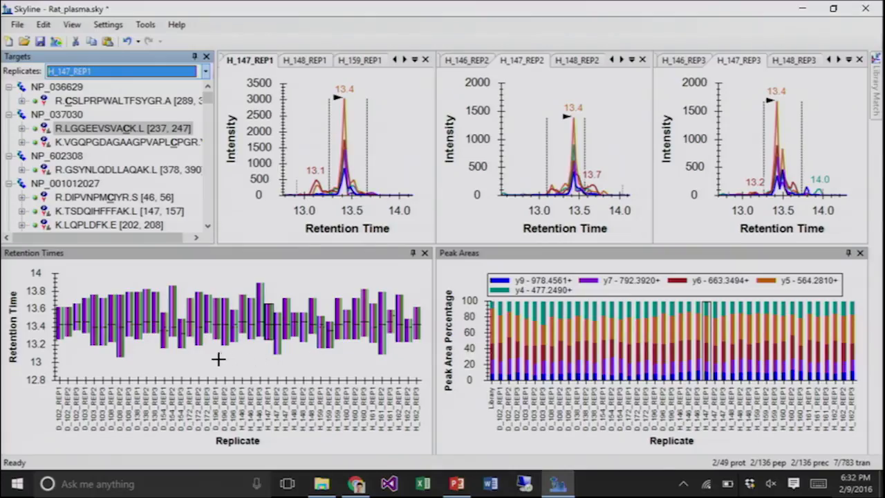
- Display the D_154_REP1, D_154_REP2 and D_154_REP3 chromatograms from their bars in the Retention Times graph
left_click(164, 343)
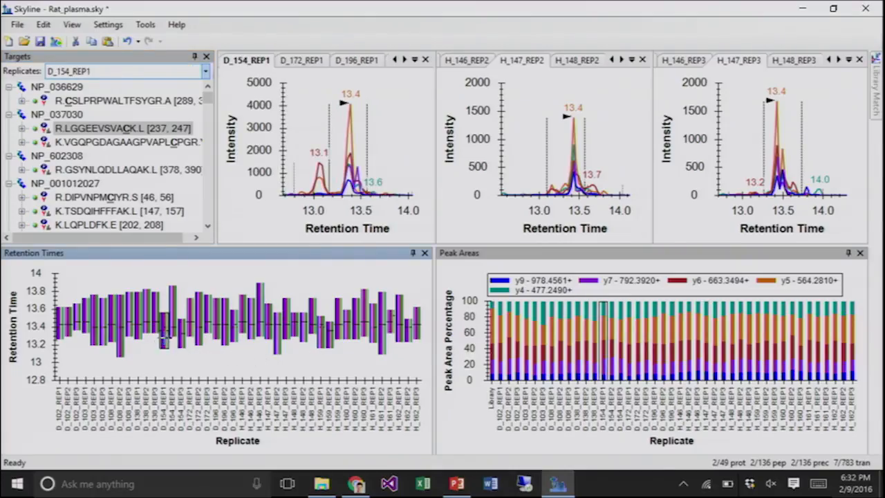
left_click(172, 338)
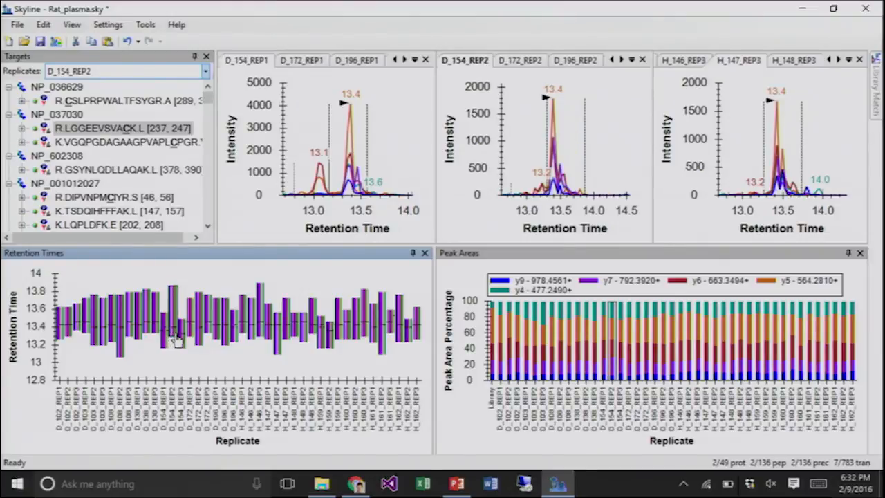
left_click(182, 342)
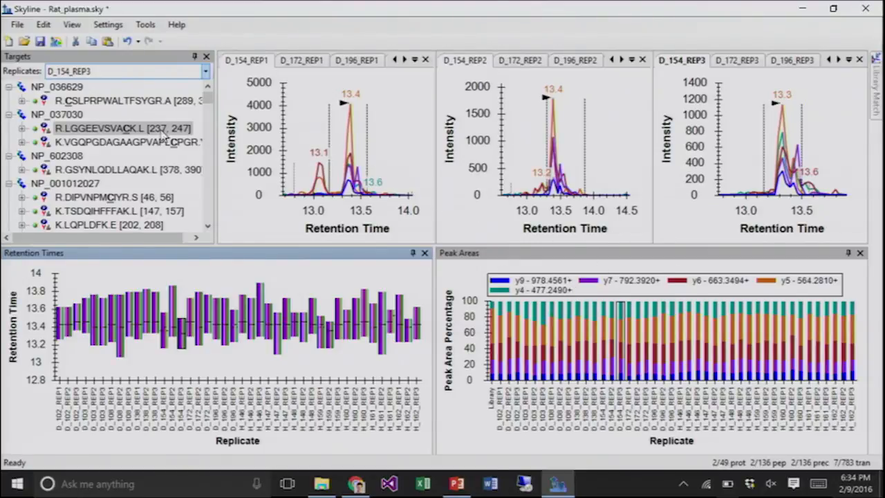
- Select replicate D_154_REP1 and step back through the D_138 and D_108 chromatograms to D_108_REP1
left_click(159, 72)
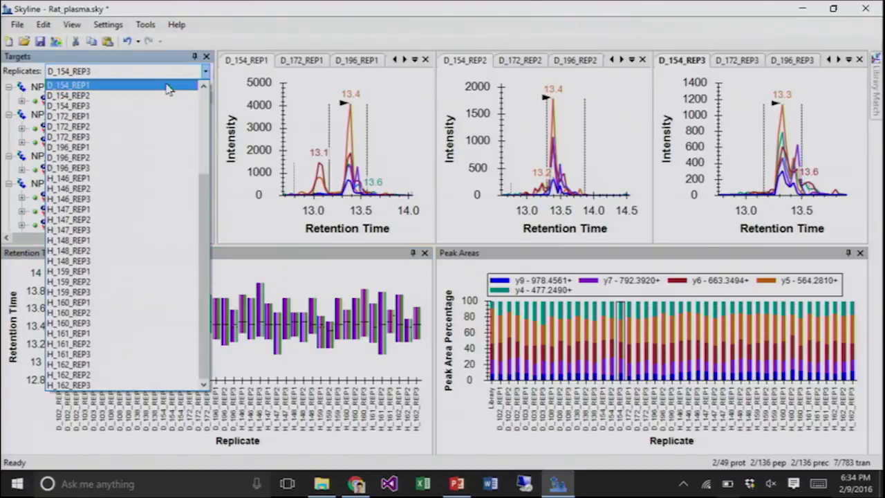
left_click(168, 86)
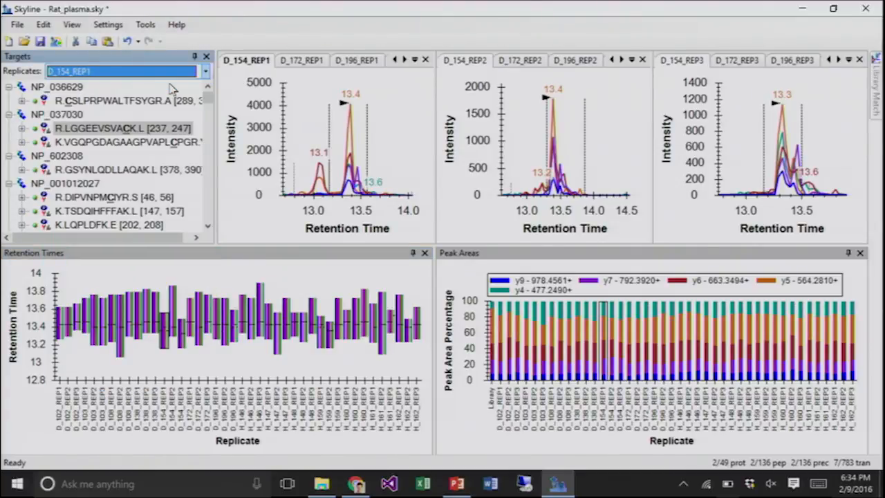
key("Up")
key("Up")
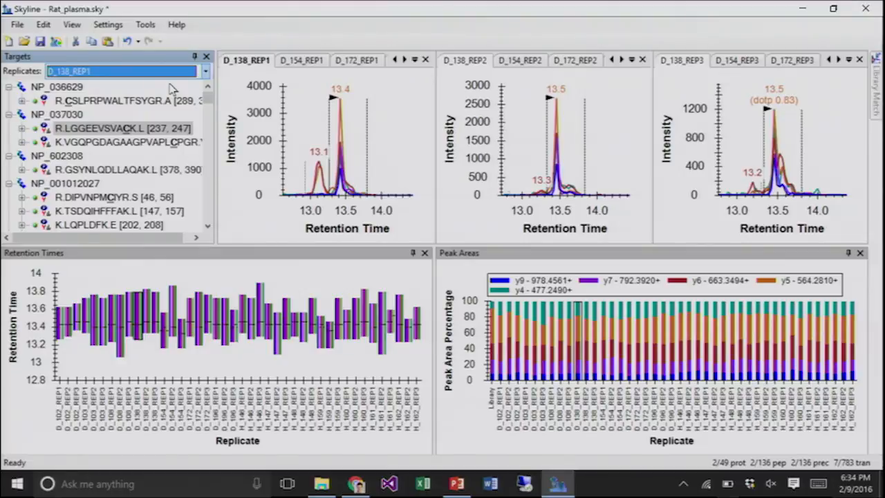
key("Up")
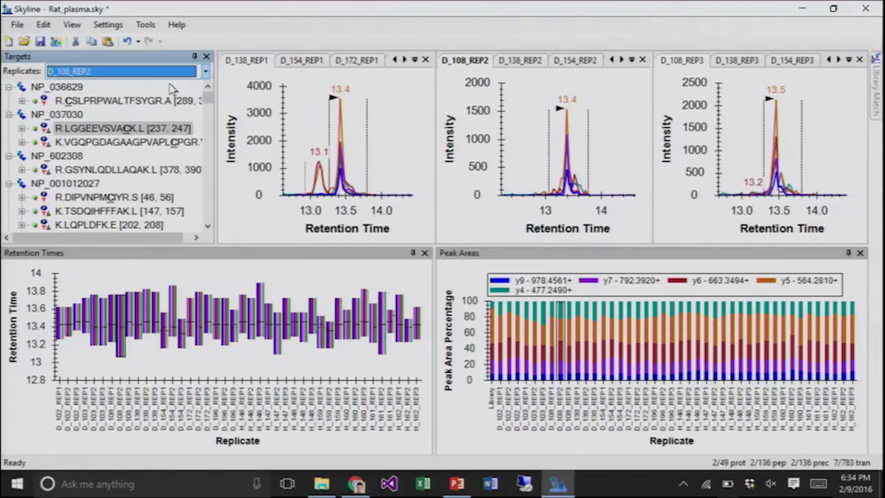
key("Up")
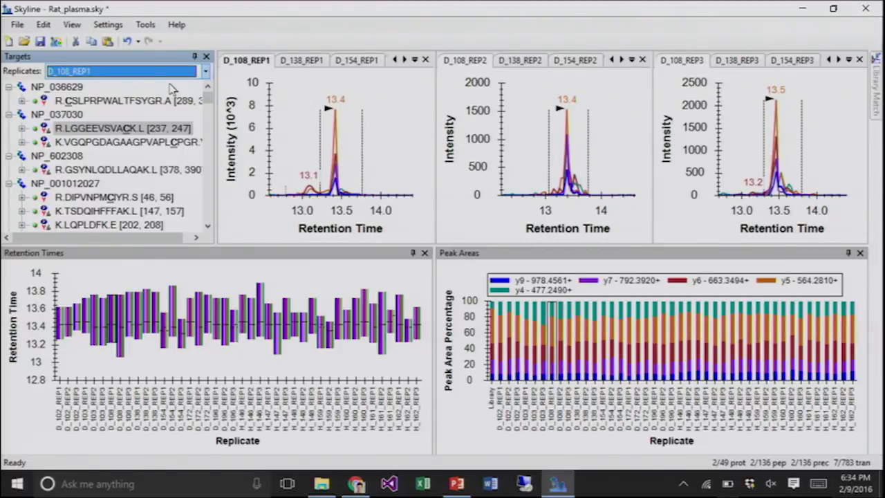
- Step forward through the chromatograms from D_108_REP1 to H_147_REP3, examining the main peak and its neighbouring interference peaks
key("Down")
key("Down")
key("Down")
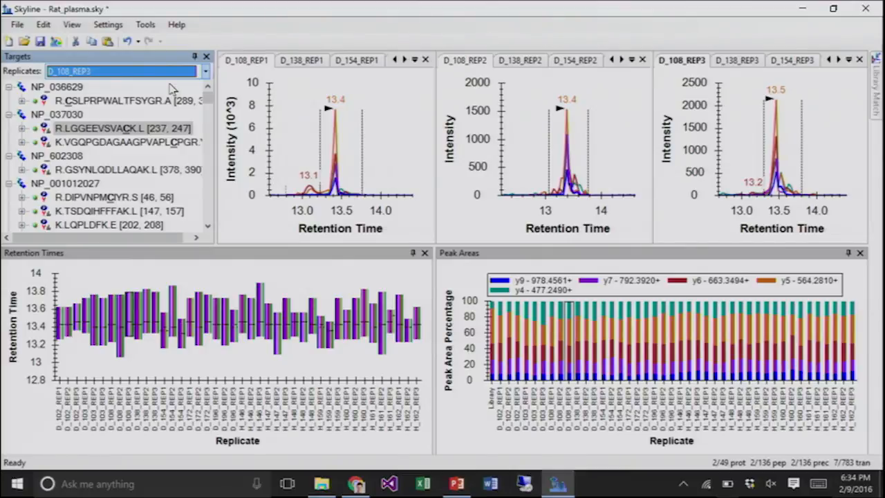
key("Down")
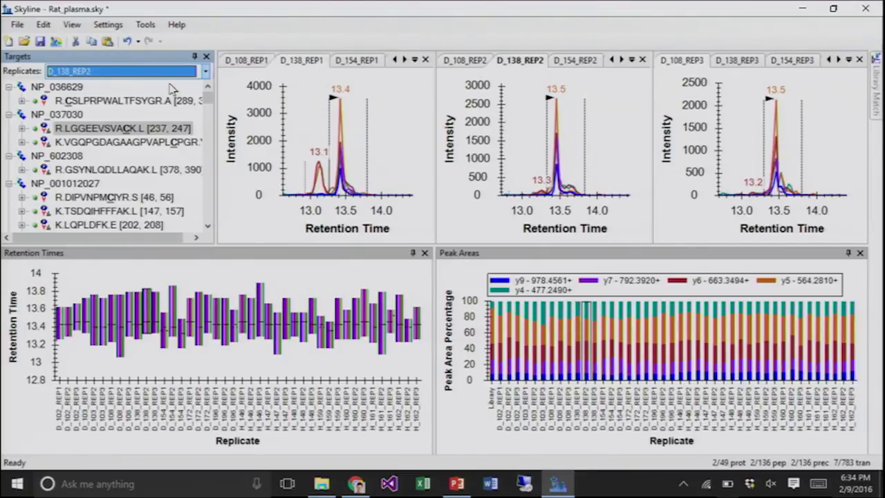
key("Down")
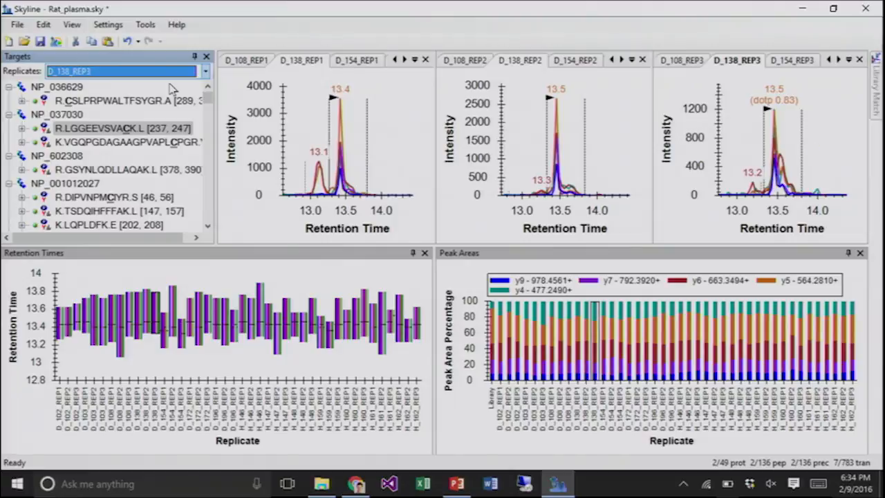
key("Down")
key("Down")
key("Down")
key("Down")
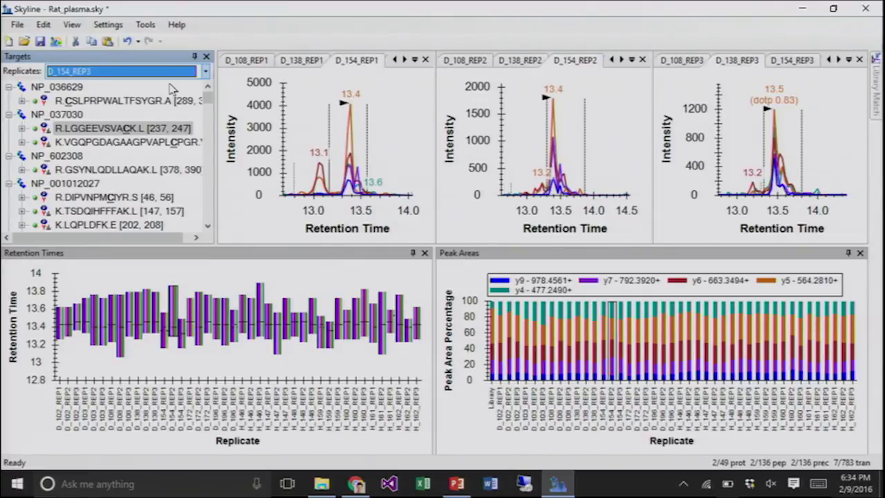
key("Down")
key("Down")
key("Down")
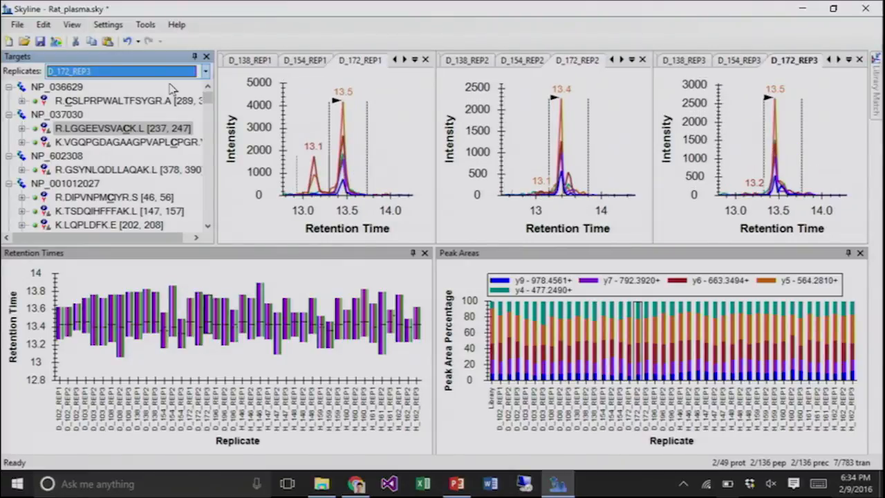
key("Down")
key("Down")
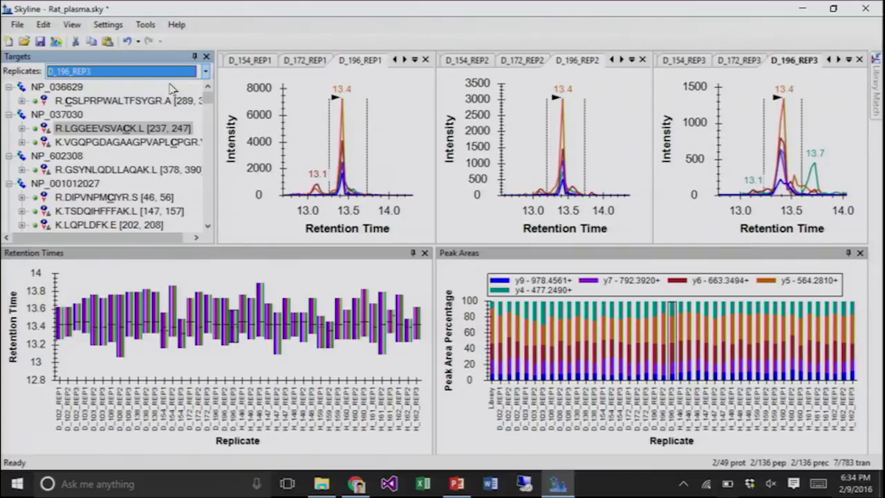
key("Down")
key("Down")
key("Down")
key("Down")
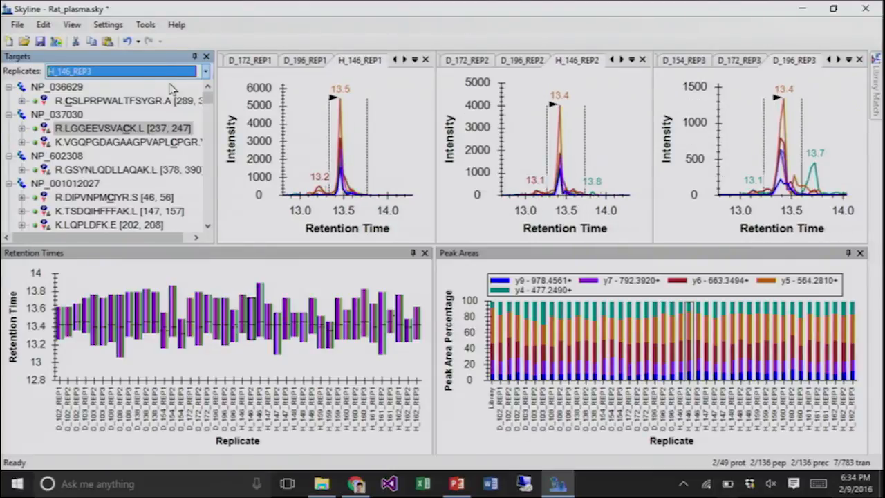
key("Down")
key("Down")
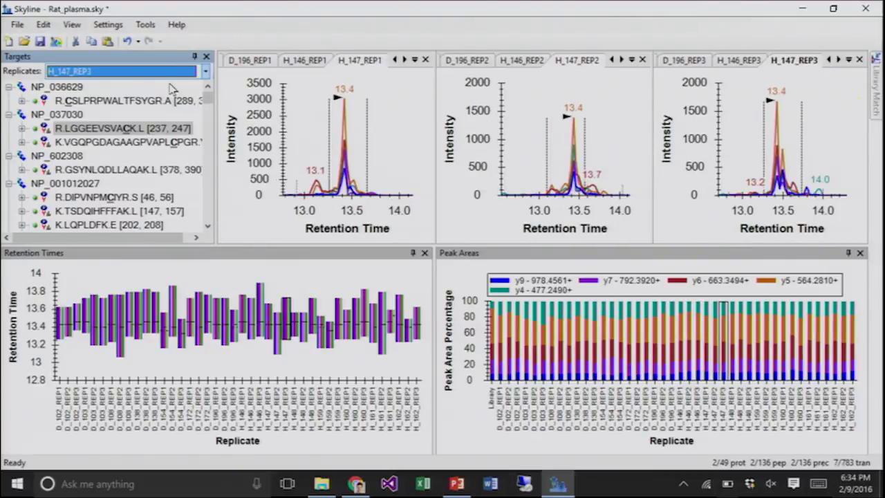
- Step forward through the H_148 and H_159 replicates to H_159_REP3 and back to H_159_REP1 to examine their peaks
key("Down")
key("Down")
key("Down")
key("Down")
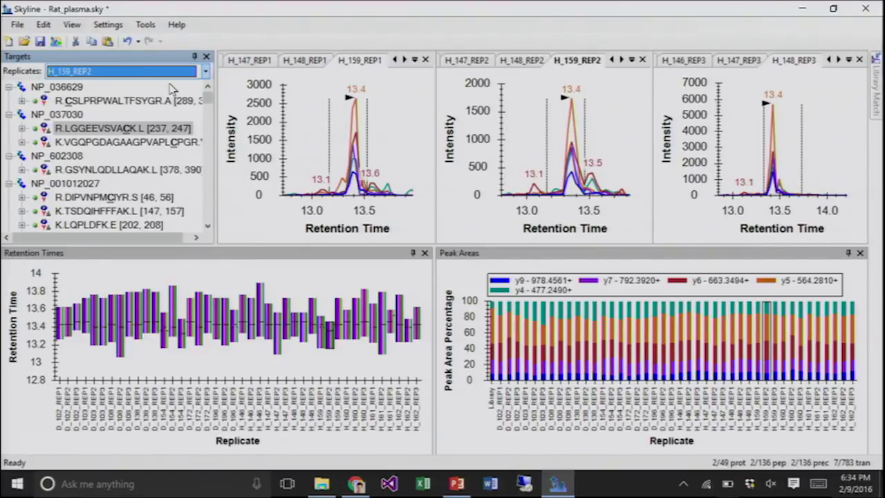
key("Down")
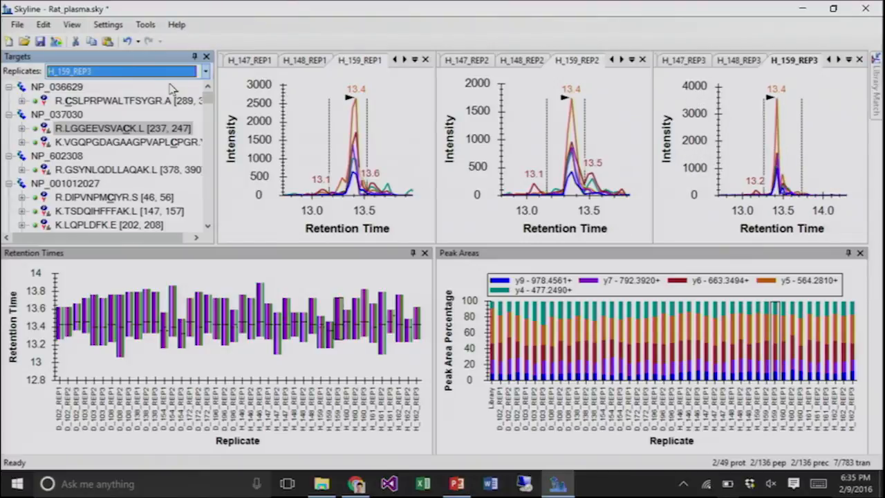
key("Up")
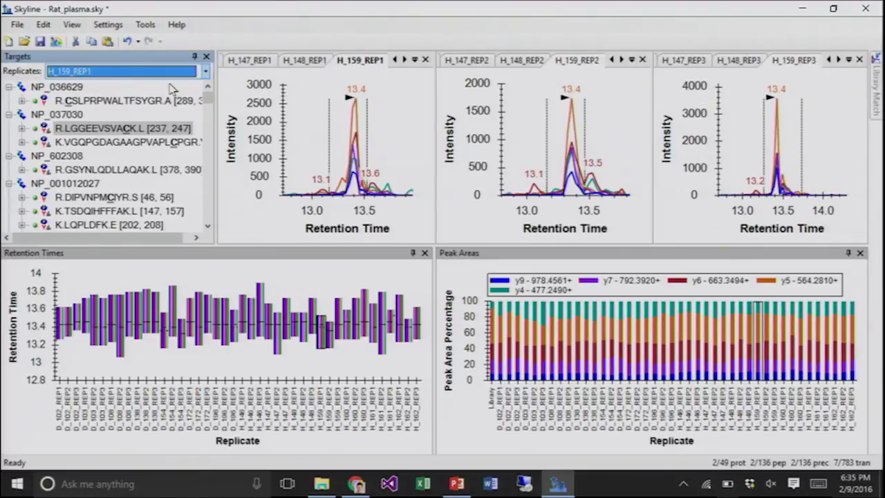
- Delete the y7 and y6 transitions from the LGGEEVSVACK peptide, reselect the peptide and collapse its tree
left_click(23, 128)
left_click(114, 173)
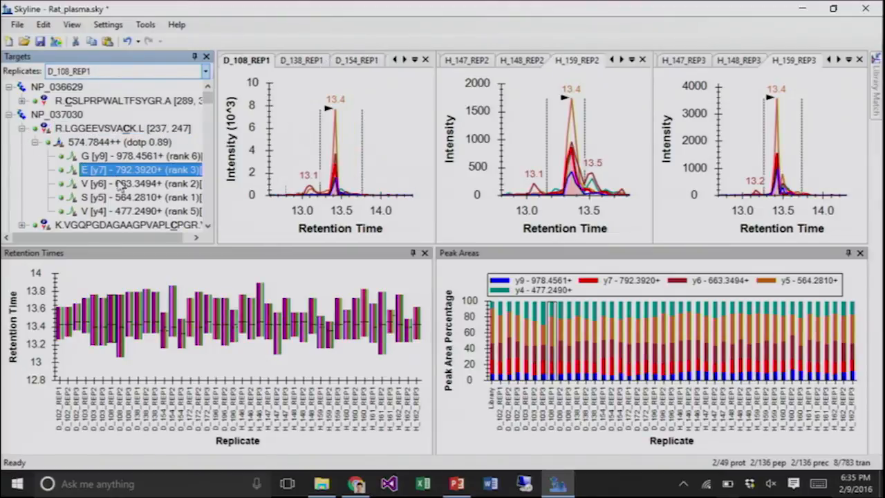
key("Delete")
key("Delete")
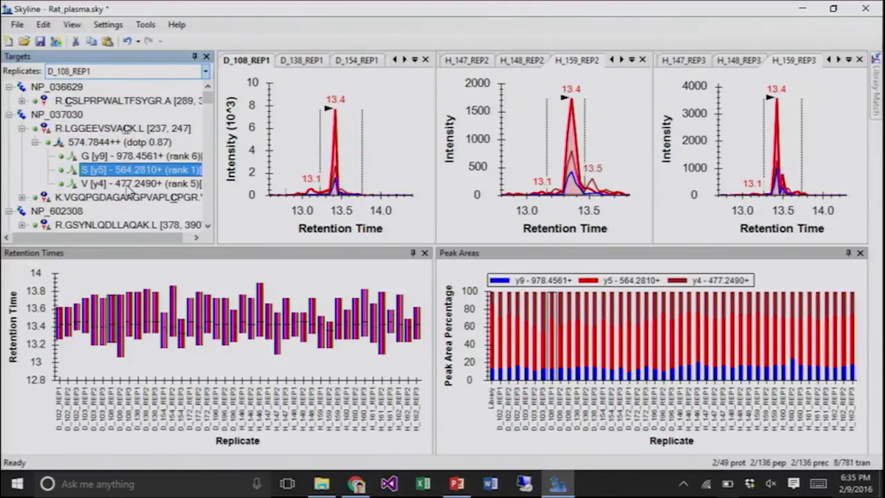
left_click(109, 143)
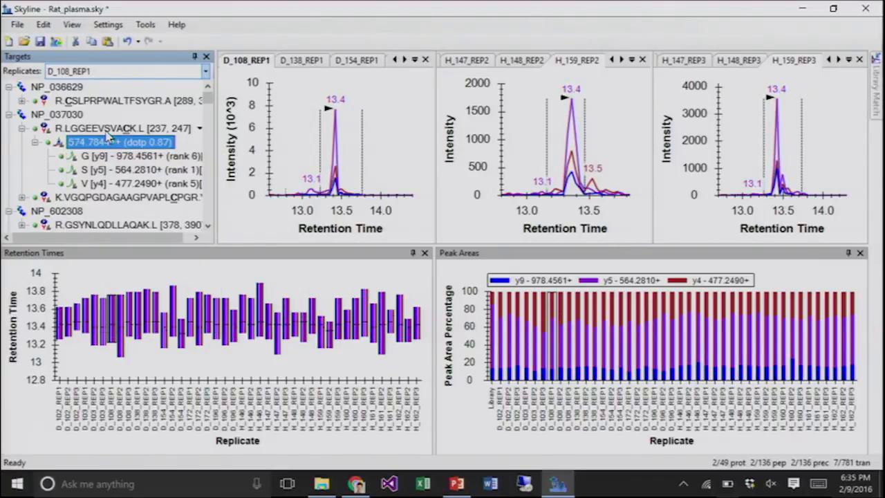
left_click(107, 131)
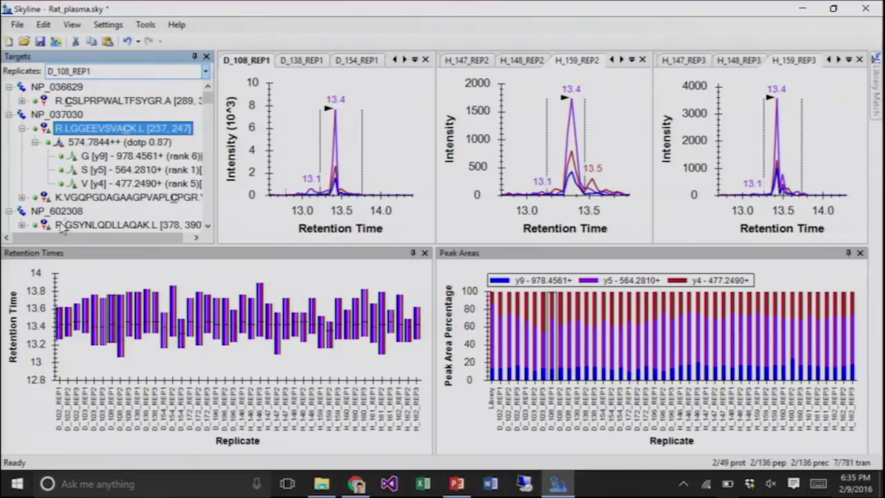
left_click(34, 142)
left_click(22, 128)
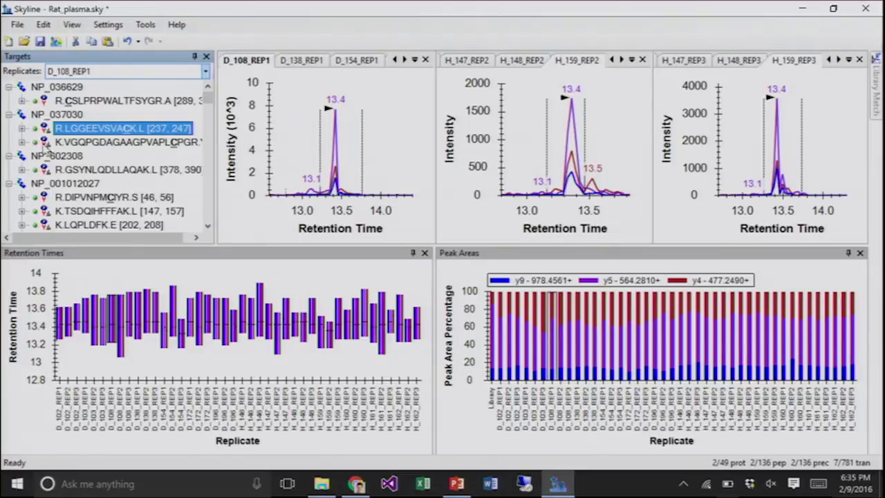
- Select the VGQPGDAGAAGPVAPLCPGR peptide and zoom its chromatograms out to the full retention time range
mouse_move(62, 160)
left_click(89, 143)
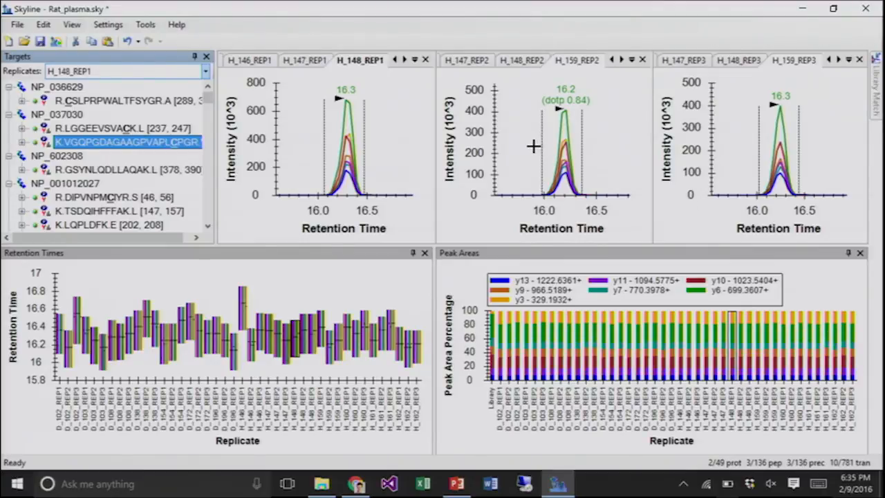
key("shift+F11")
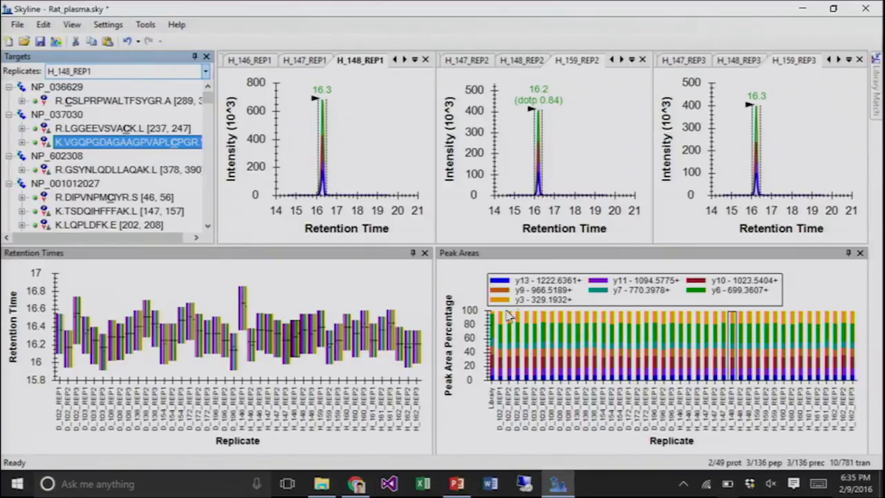
- Show the Peak Areas graph without normalization, float it in its own window and widen it to read the dot products
right_click(814, 282)
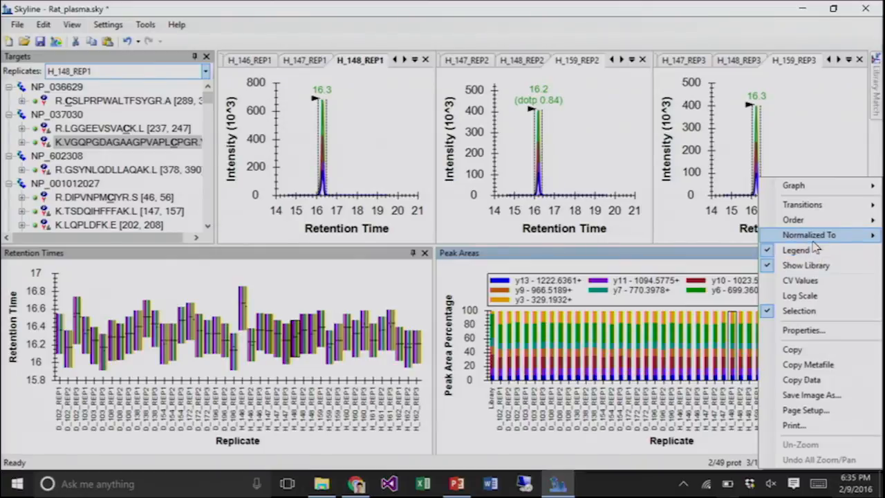
mouse_move(814, 237)
left_click(733, 270)
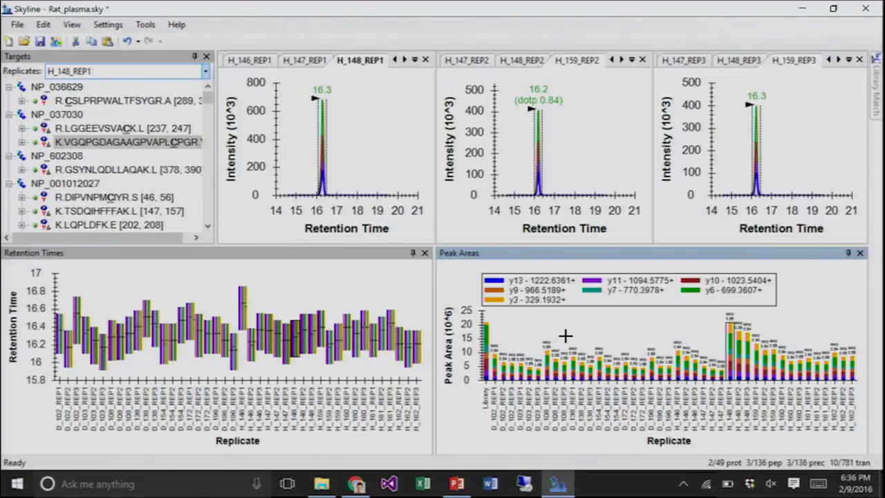
double_click(585, 254)
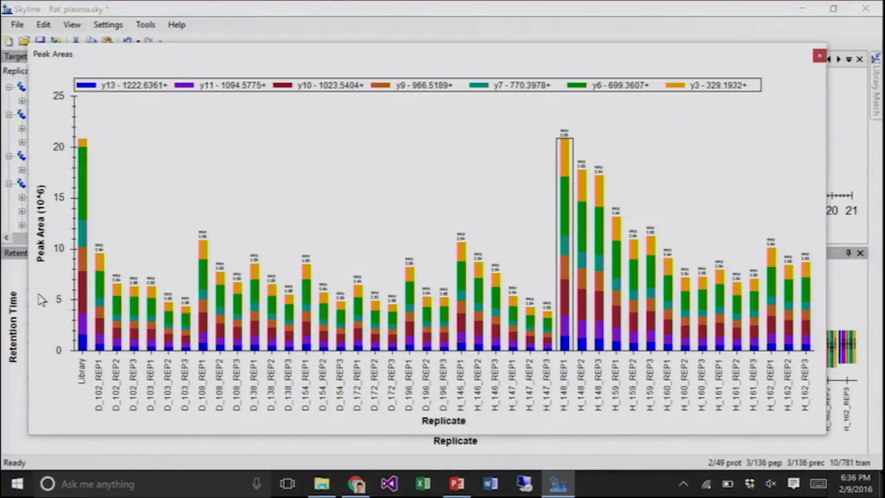
left_click_drag(25, 290, 12, 290)
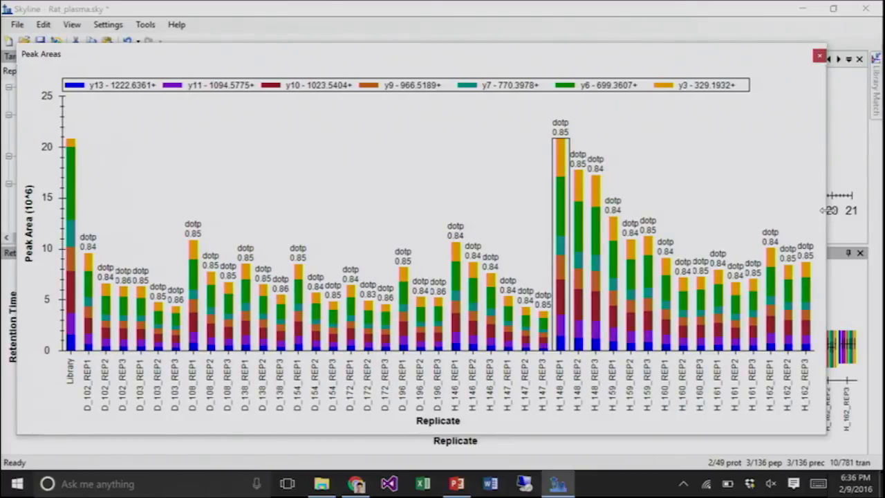
left_click_drag(827, 210, 864, 211)
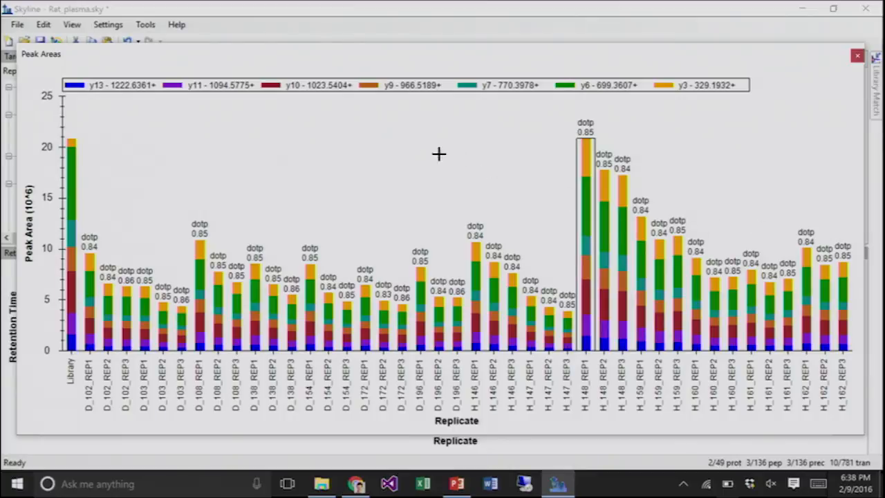
- Normalize the Peak Areas graph to Total, compare the transition percentages with the library, and dock the graph again
right_click(359, 137)
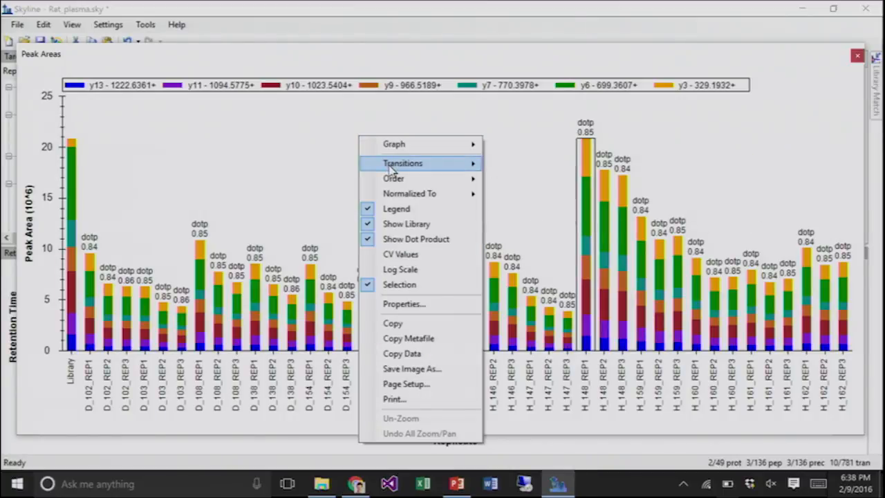
mouse_move(415, 193)
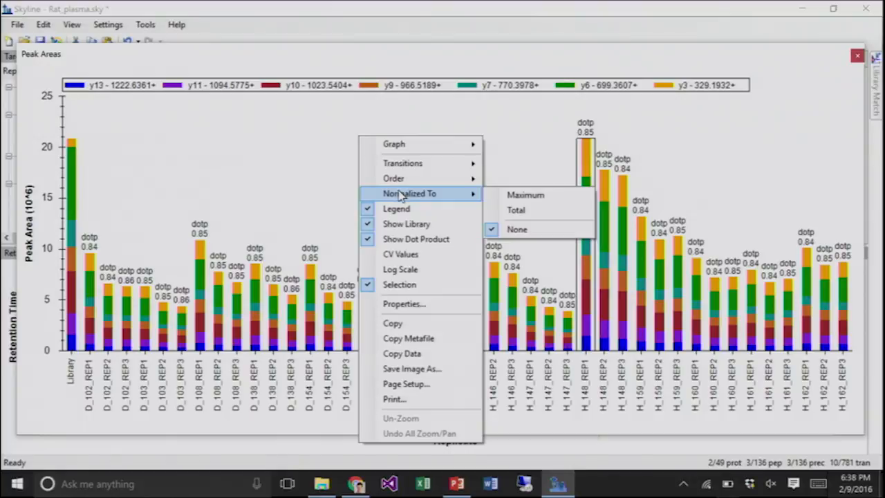
left_click(522, 210)
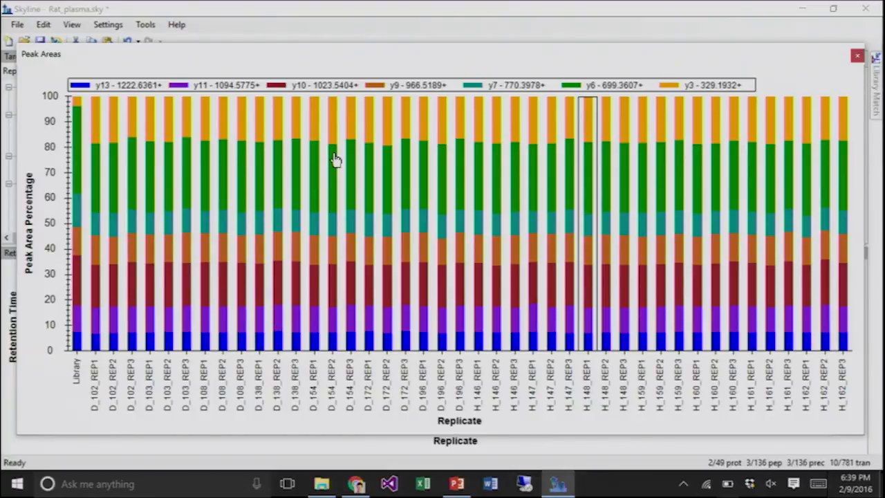
double_click(360, 54)
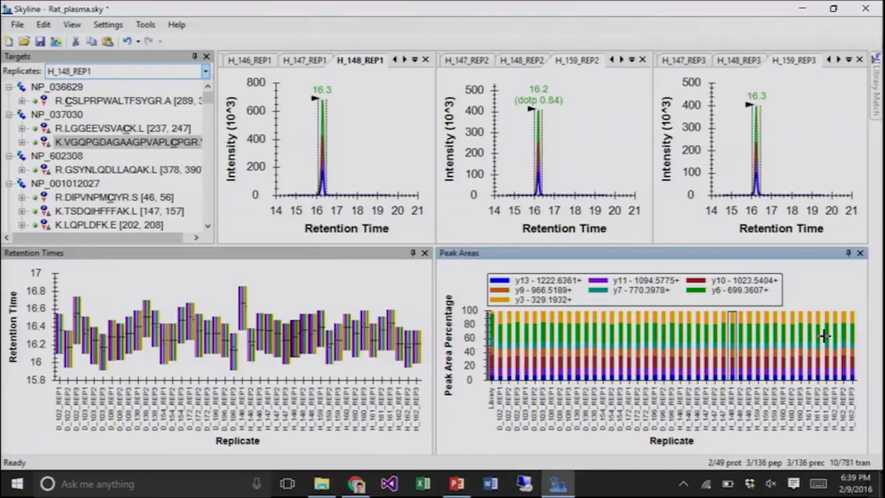
- Select the GSYNLQDLLAQAK peptide and display its outlying H_161_REP3 chromatogram from the Retention Times graph
left_click(130, 173)
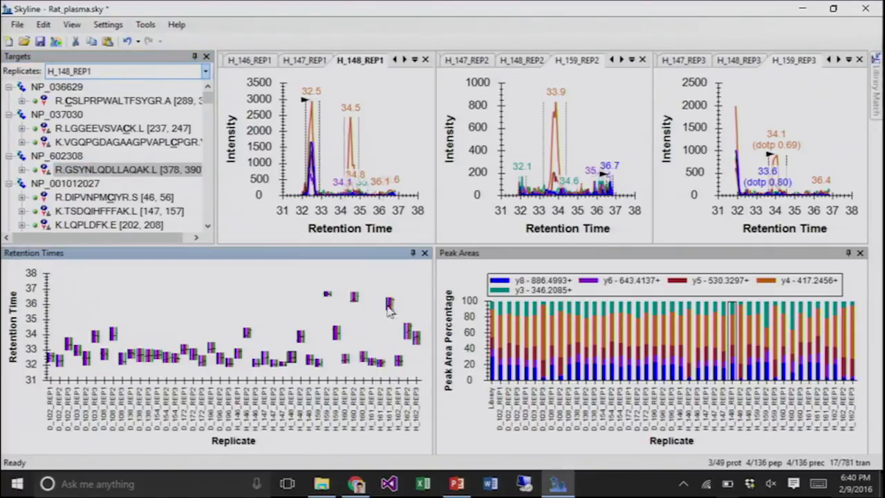
left_click(389, 311)
left_click(389, 311)
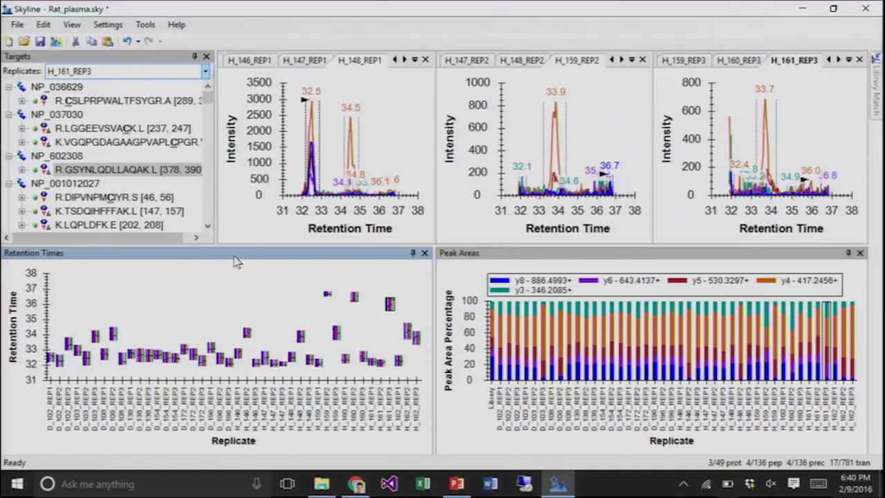
- Display the D_138, D_154_REP1 and D_108_REP3 chromatograms from their points in the Retention Times graph
left_click(139, 359)
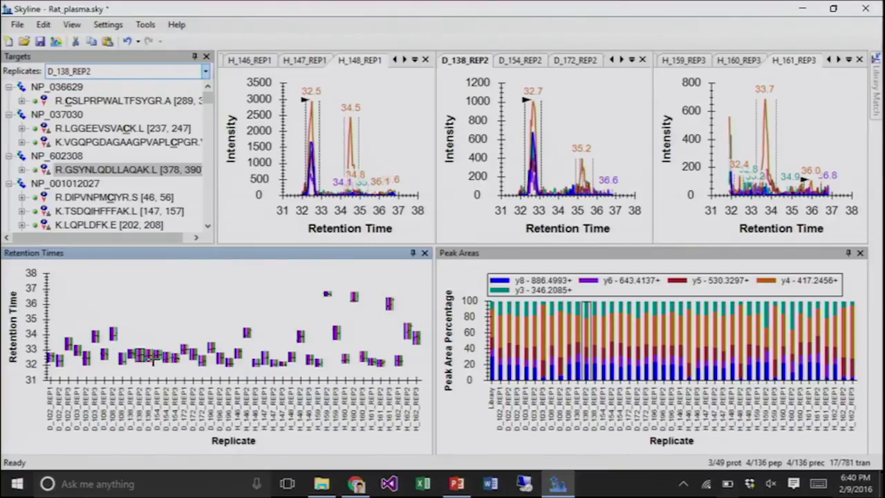
left_click(149, 359)
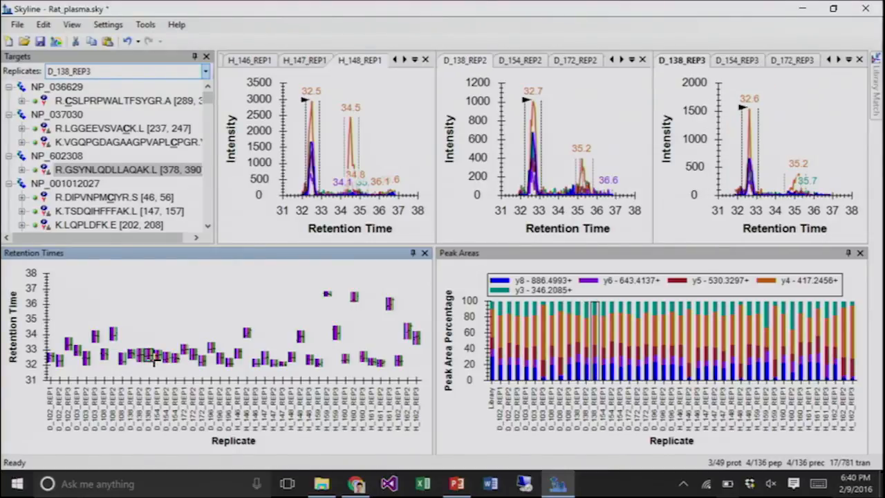
left_click(155, 358)
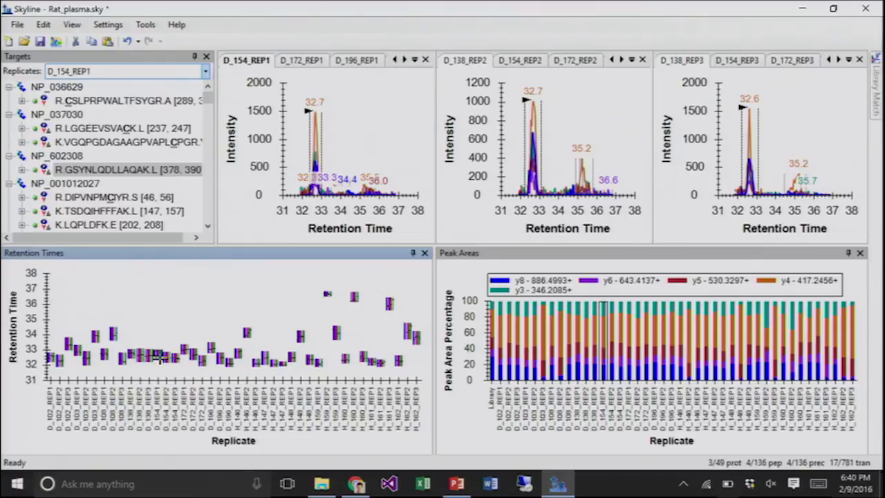
left_click(139, 357)
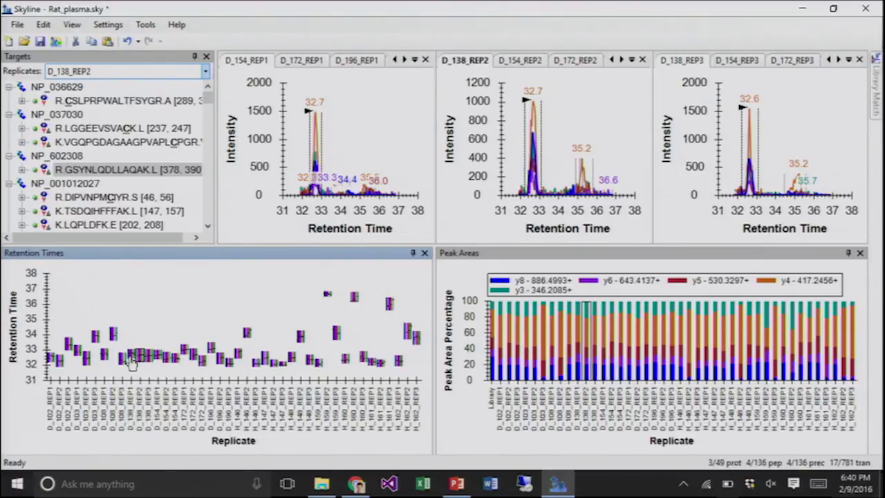
left_click(130, 360)
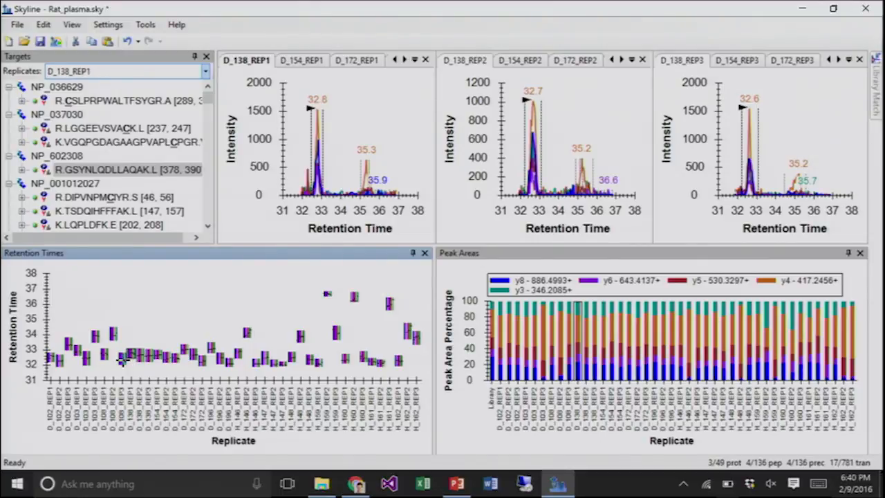
left_click(123, 356)
- Step forward through the replicates from D_108_REP3 to D_196_REP1, comparing the main peak with the second peak after it
left_click(83, 72)
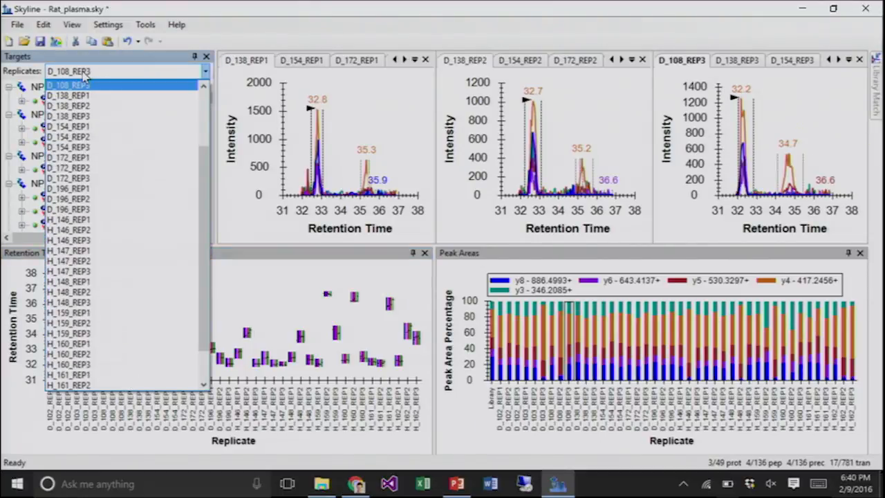
left_click(84, 73)
key("Down")
key("Down")
key("Down")
key("Down")
key("Down")
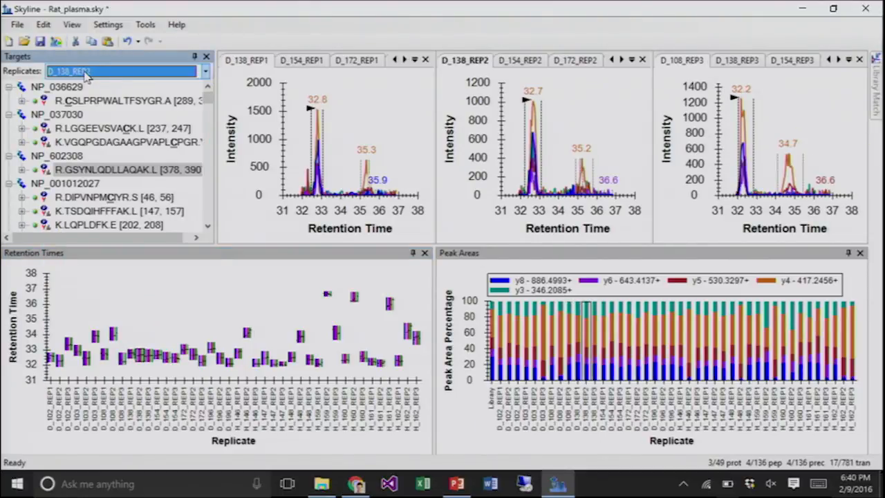
key("Down")
key("Down")
key("Down")
key("Down")
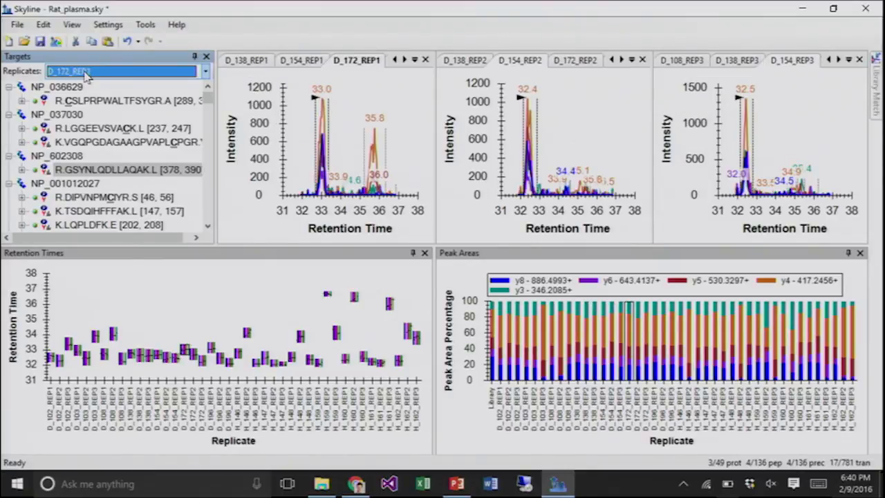
key("Down")
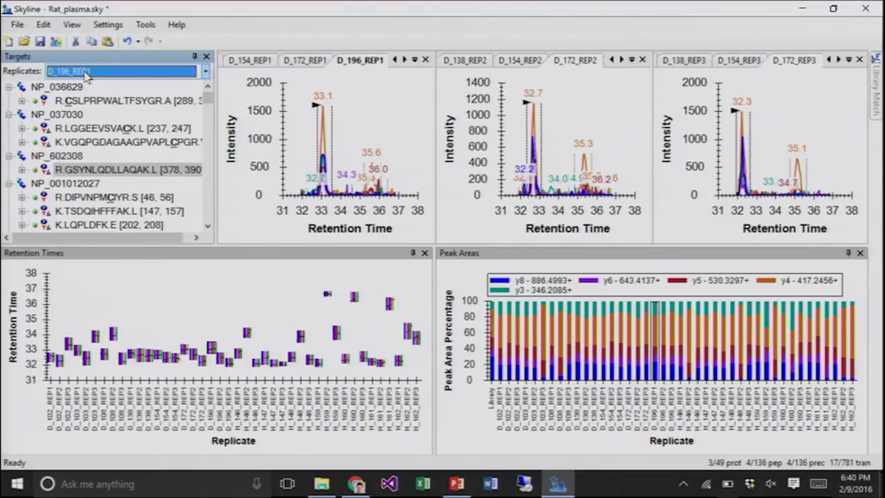
- Step back through the replicates to D_154_REP2, and forward again to D_172_REP3, to recheck the two peaks
key("Up")
key("Up")
key("Up")
key("Up")
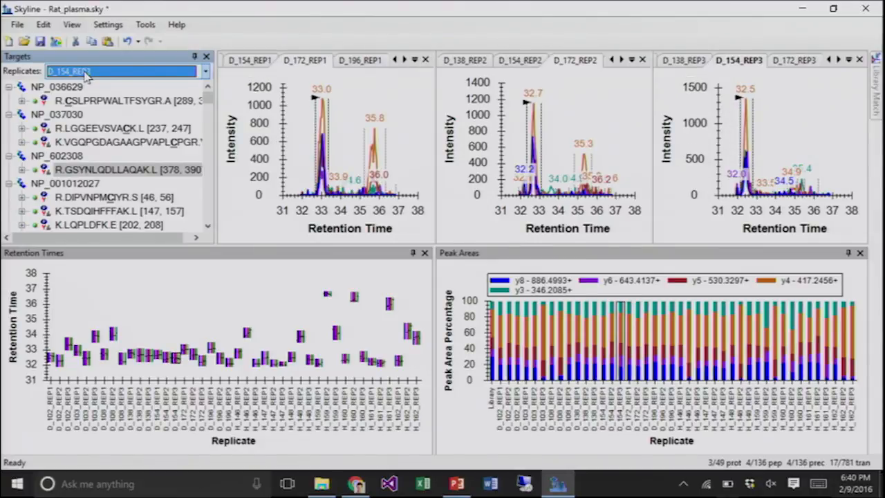
key("Up")
key("Down")
key("Down")
key("Down")
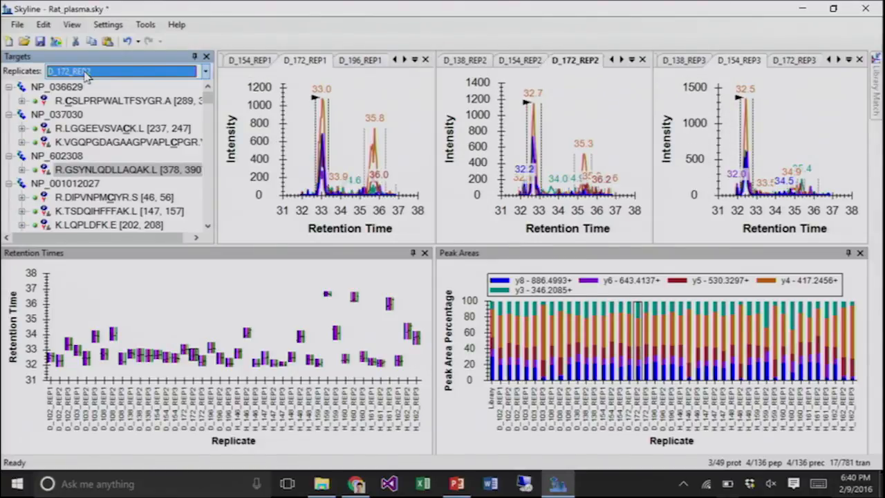
key("Down")
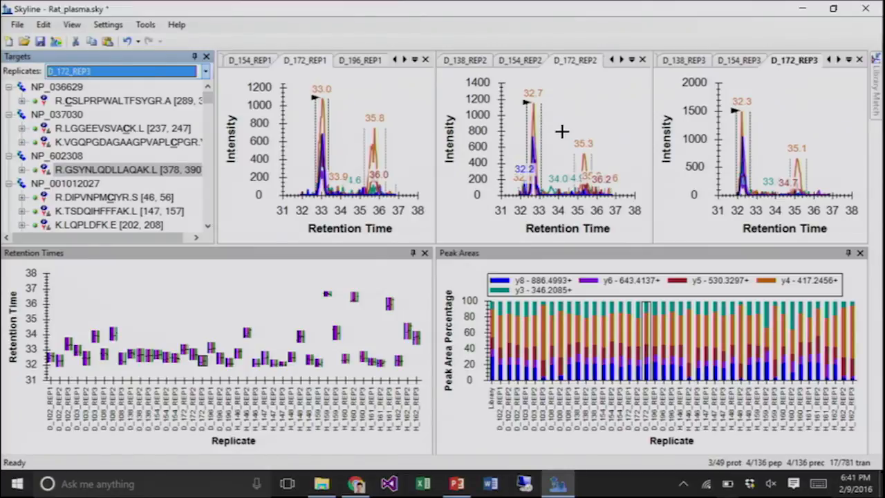
- Zoom the D_172 chromatograms in on the second peak near 35 to 36 minutes, and display the H_162_REP3 chromatogram
left_click_drag(564, 133, 613, 189)
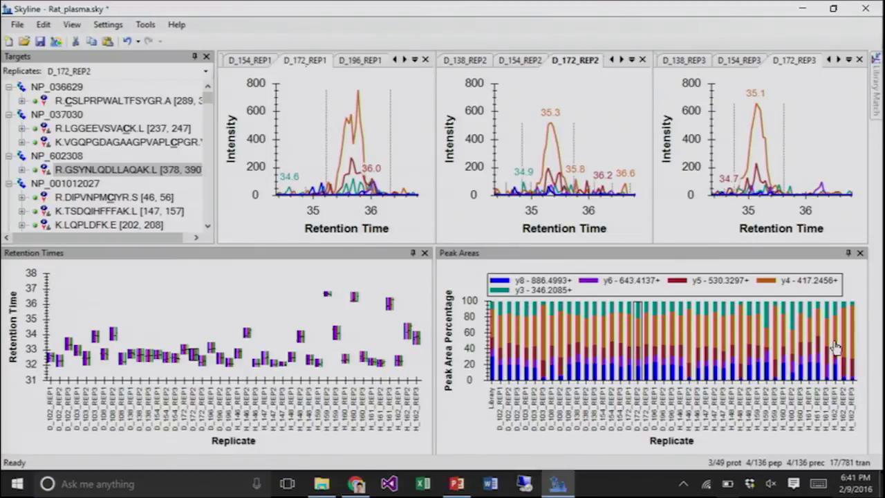
left_click(417, 339)
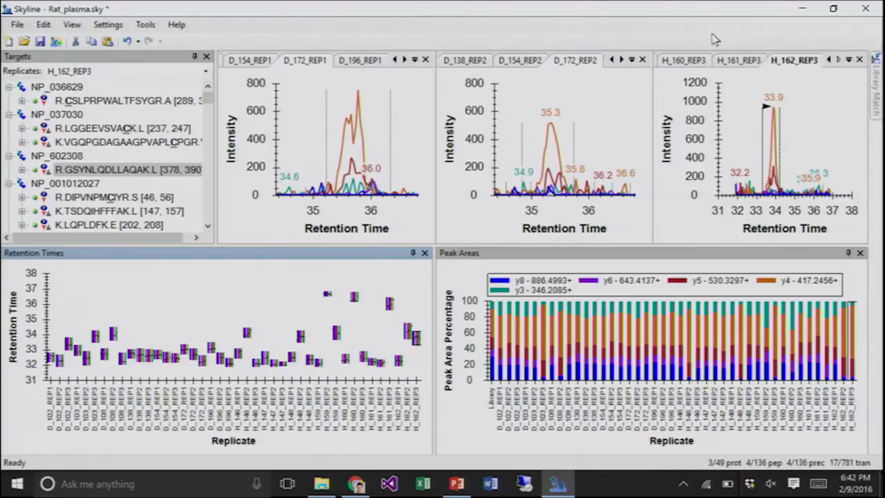
- Remove the chosen GSYNLQDLLAQAK peaks from replicates H_162_REP3 and H_162_REP2
right_click(806, 108)
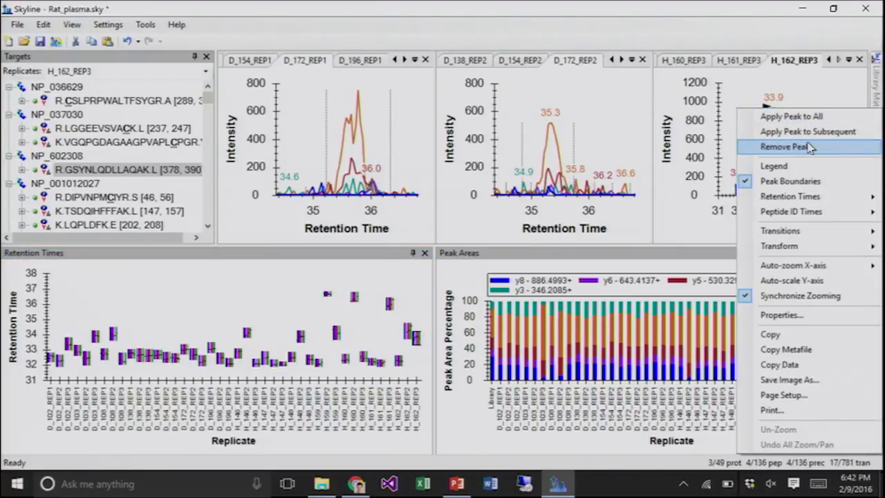
left_click(764, 145)
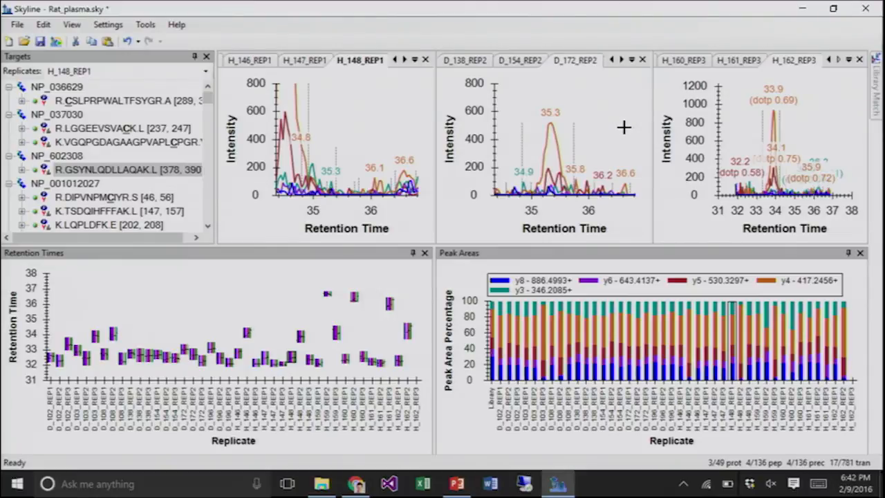
left_click(408, 332)
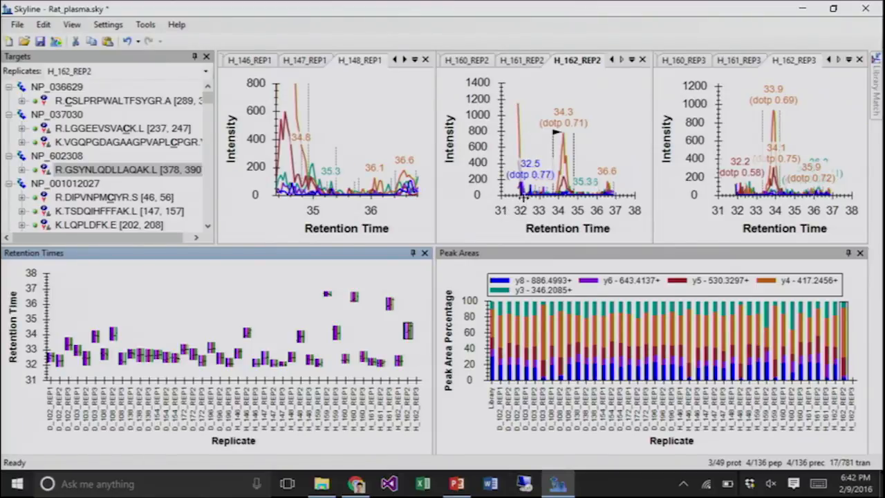
right_click(573, 84)
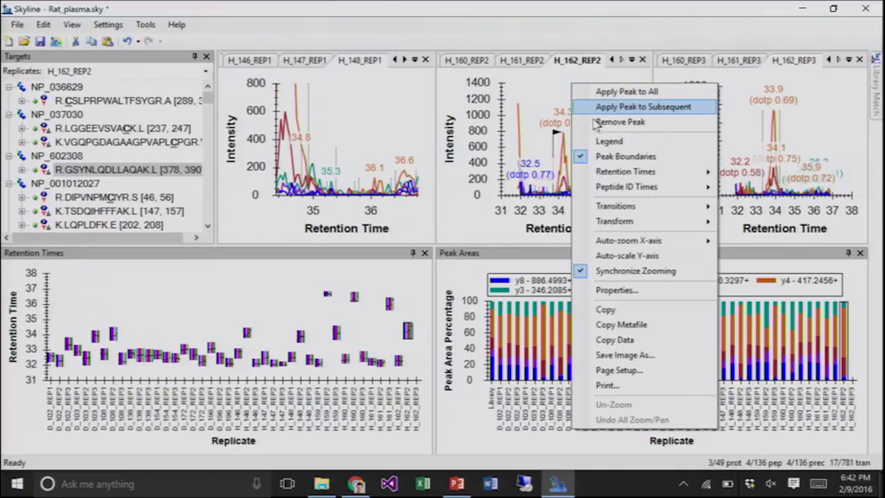
left_click(618, 122)
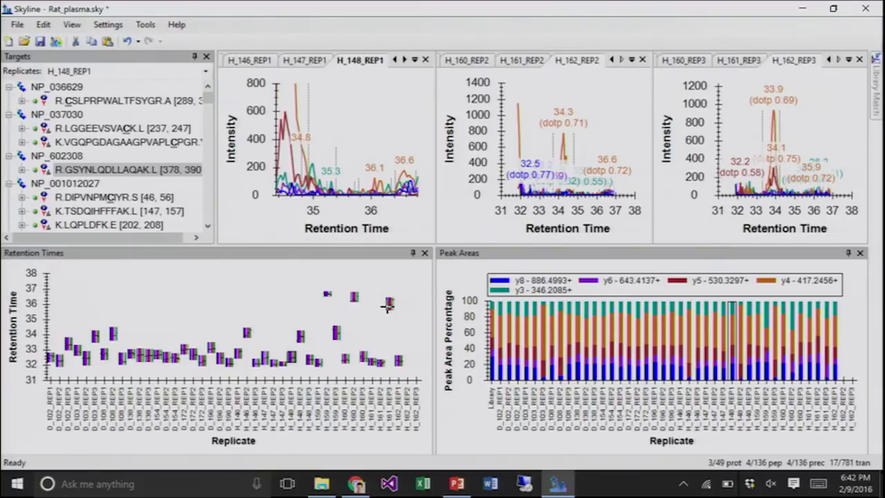
- Display the H_162_REP1 and H_161_REP3 chromatograms and set their auto-zoom to None
left_click(399, 364)
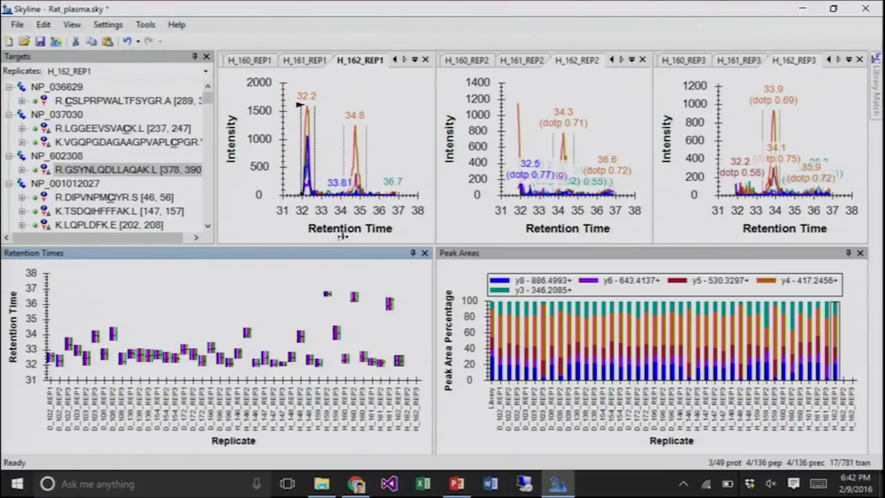
left_click(390, 305)
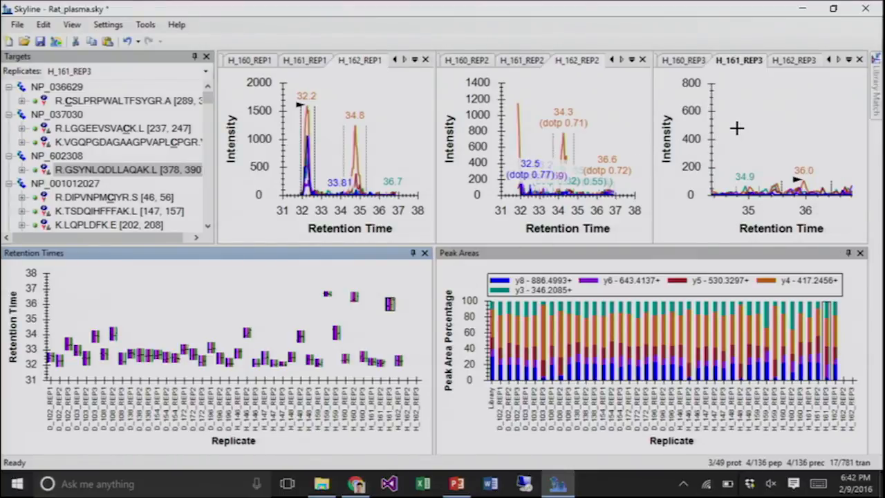
right_click(767, 128)
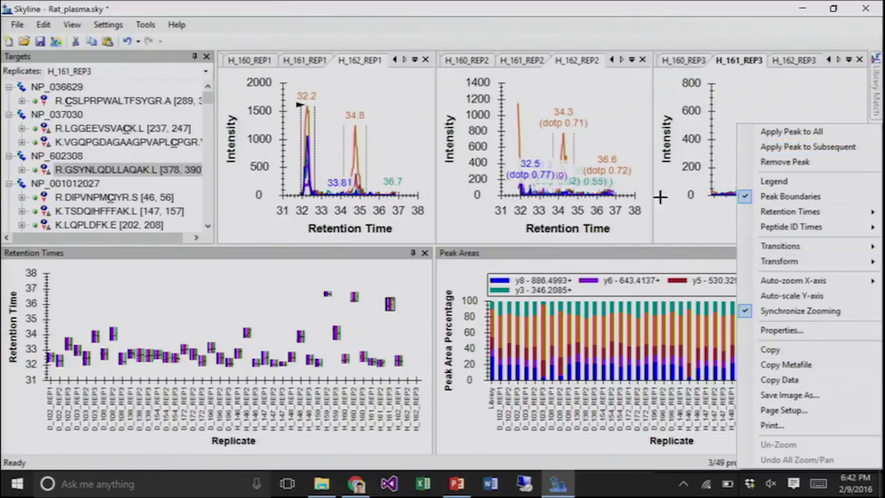
right_click(610, 96)
right_click(391, 108)
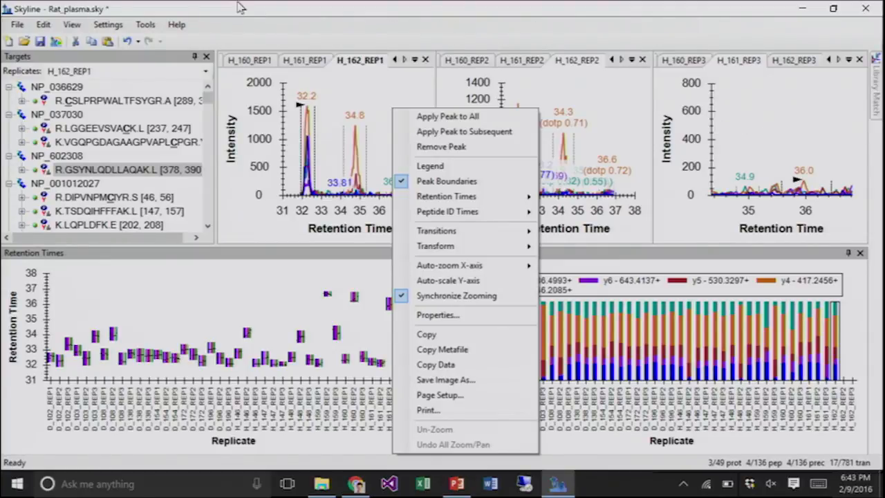
left_click(244, 89)
left_click(72, 24)
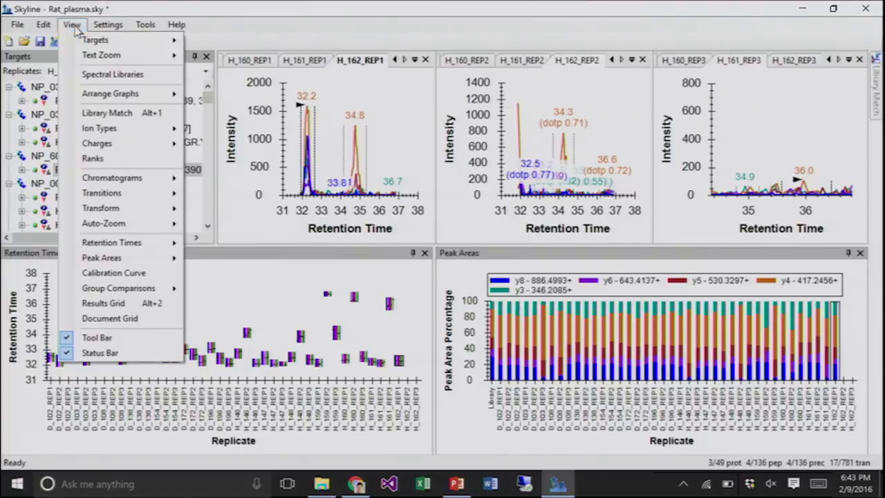
mouse_move(177, 227)
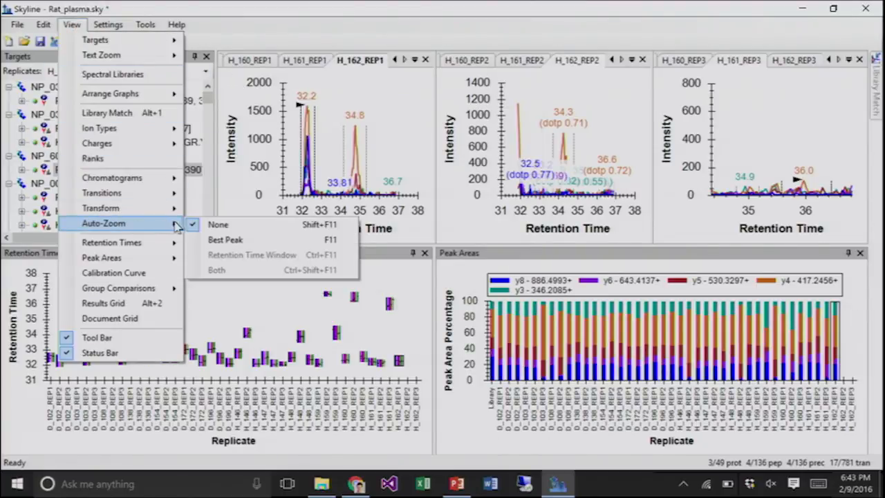
left_click(211, 224)
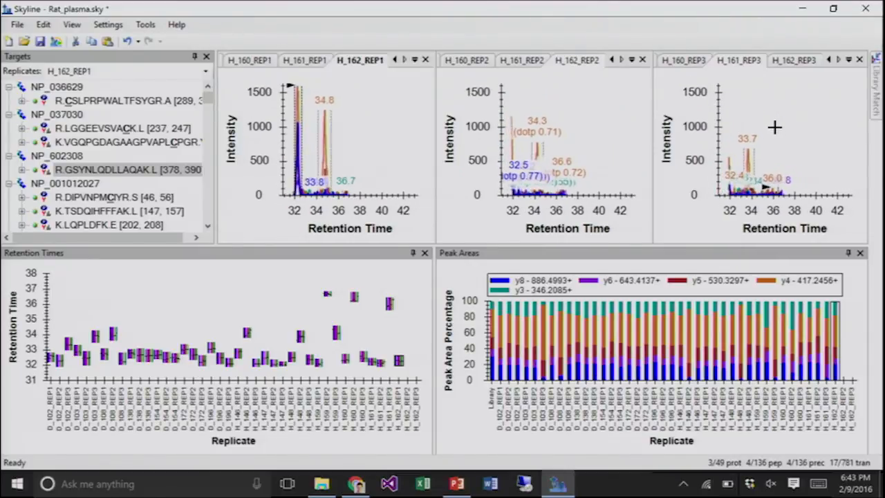
- Remove the chosen peak near 36 minutes from H_161_REP3, and reselect GSYNLQDLLAQAK to reset the chromatogram zoom
left_click(807, 122)
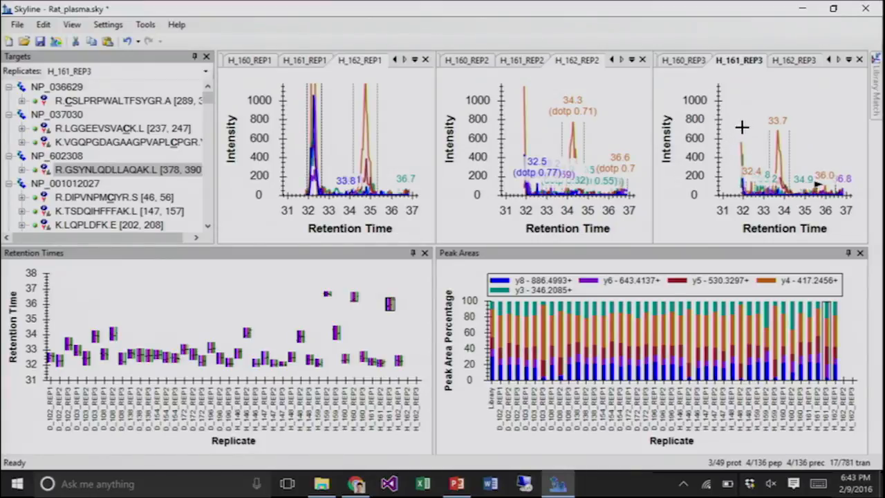
right_click(756, 99)
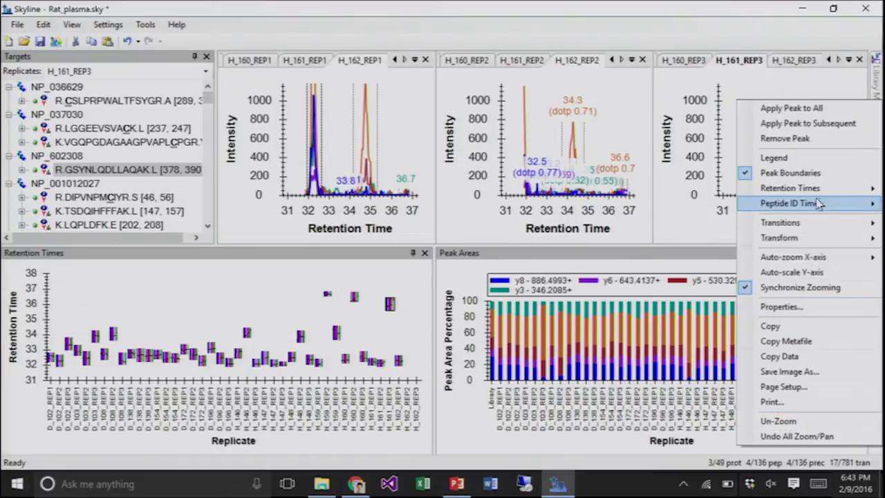
left_click(785, 138)
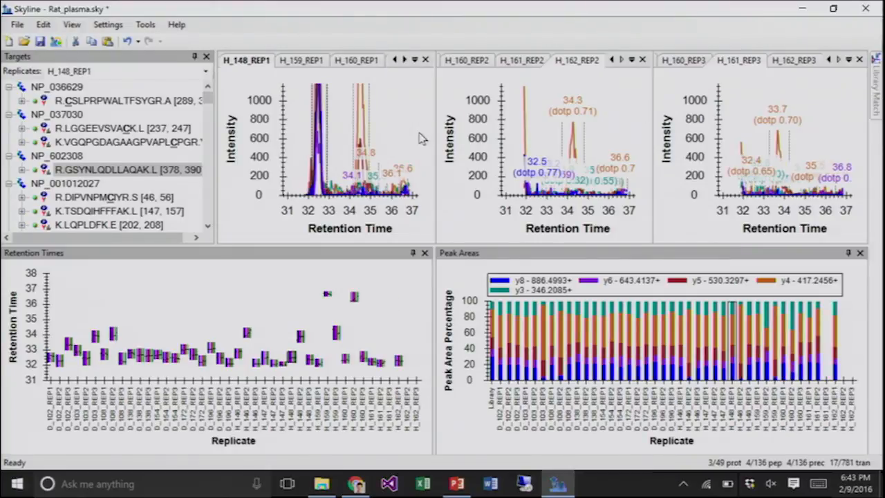
left_click(121, 143)
left_click(148, 170)
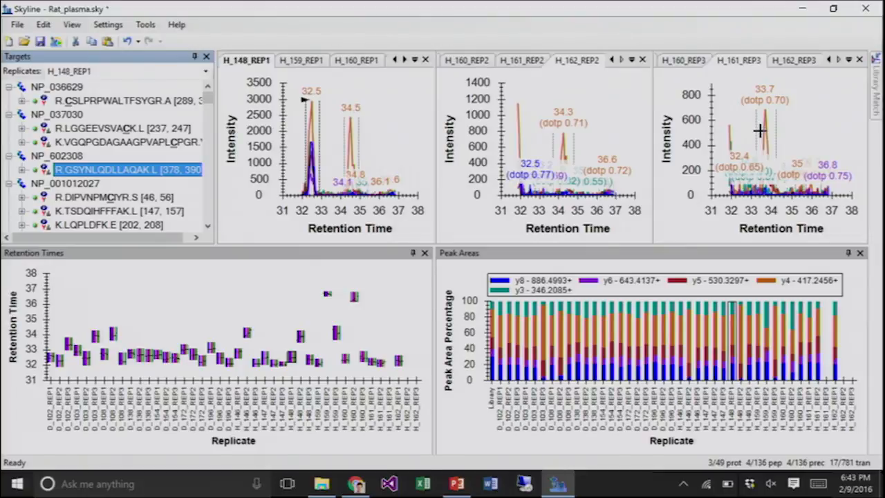
- Inspect the chosen peaks of H_160_REP2, H_159_REP3 and H_159_REP2 from their outlying points in the Retention Times graph
left_click(354, 300)
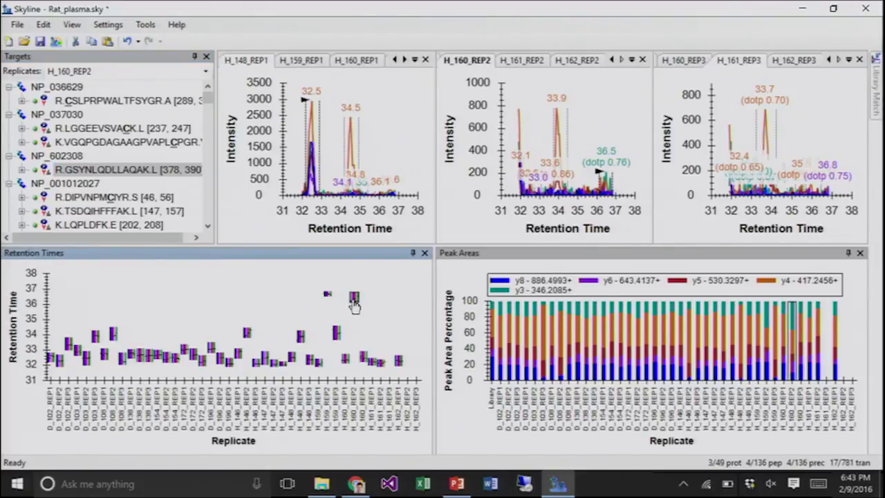
left_click(335, 333)
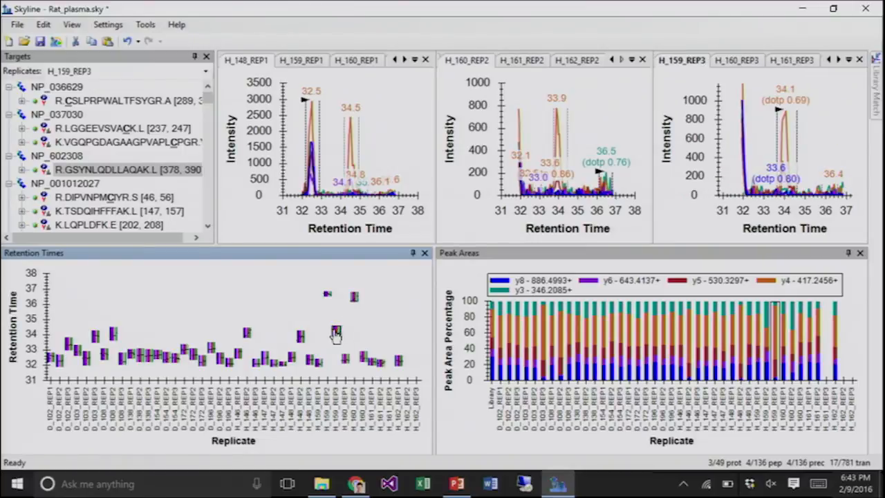
left_click(327, 295)
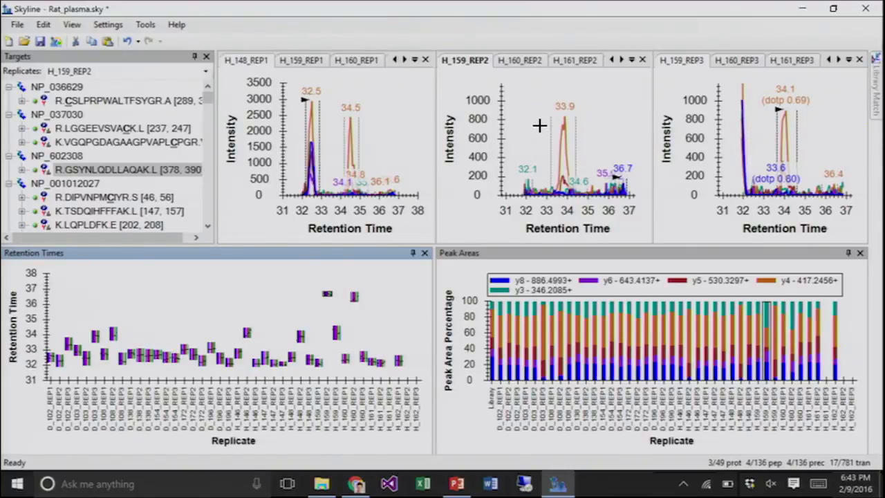
left_click(336, 336)
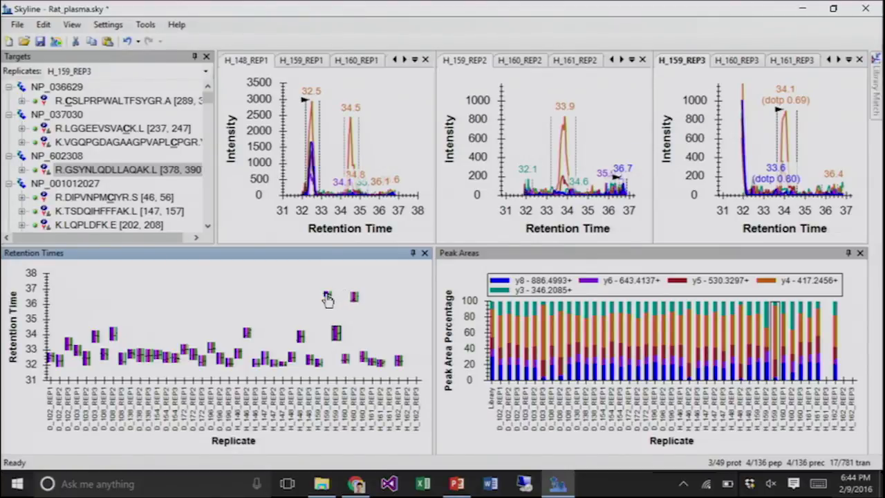
- Remove the chosen peaks from replicates H_159_REP2, H_159_REP3 and H_160_REP2
right_click(597, 114)
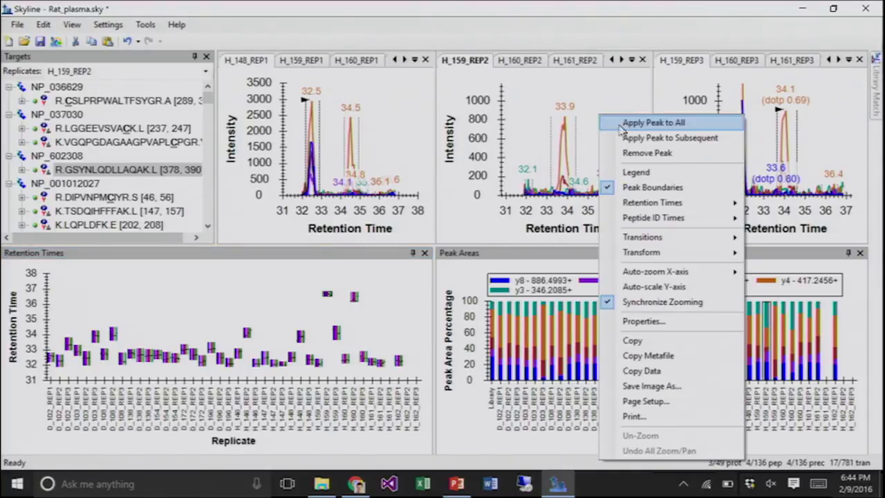
left_click(633, 154)
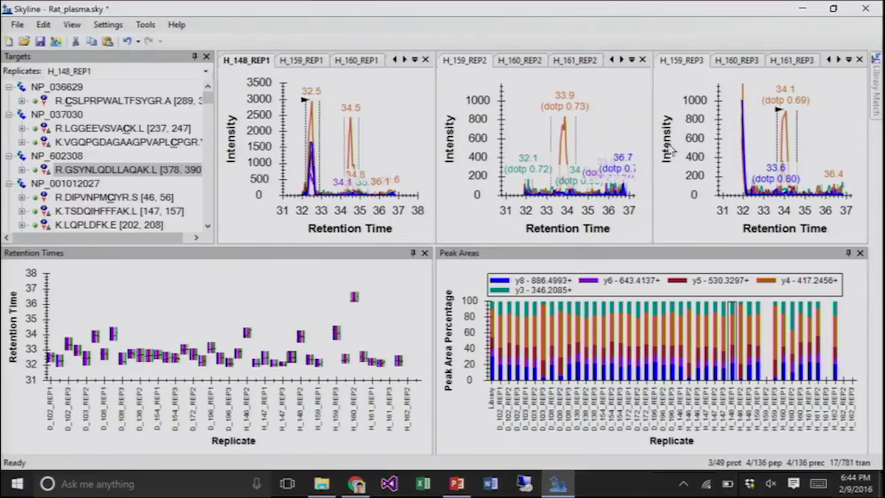
right_click(812, 110)
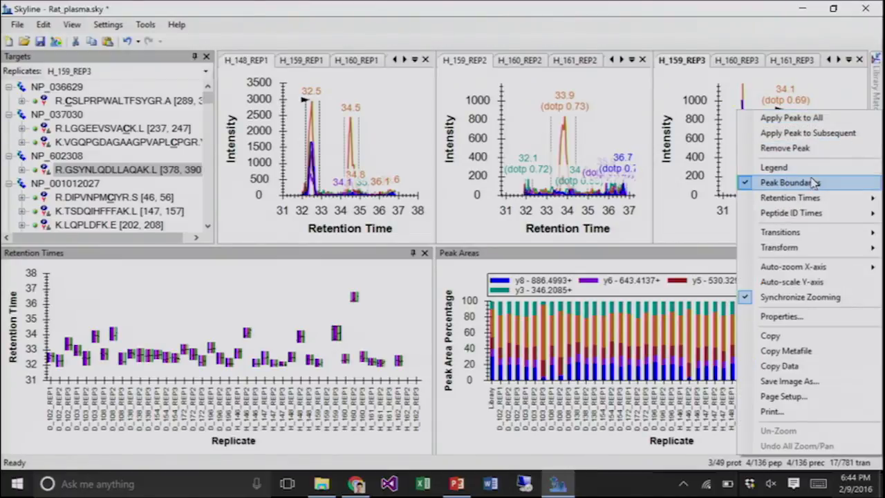
left_click(774, 148)
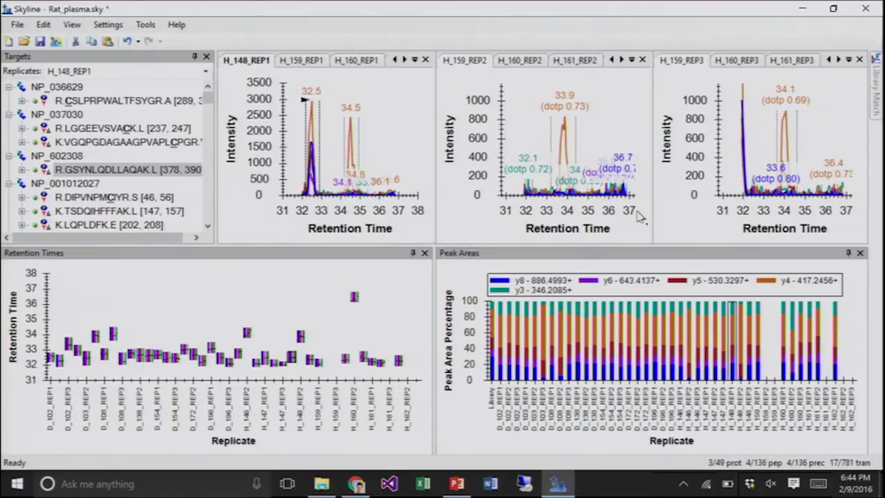
left_click(354, 299)
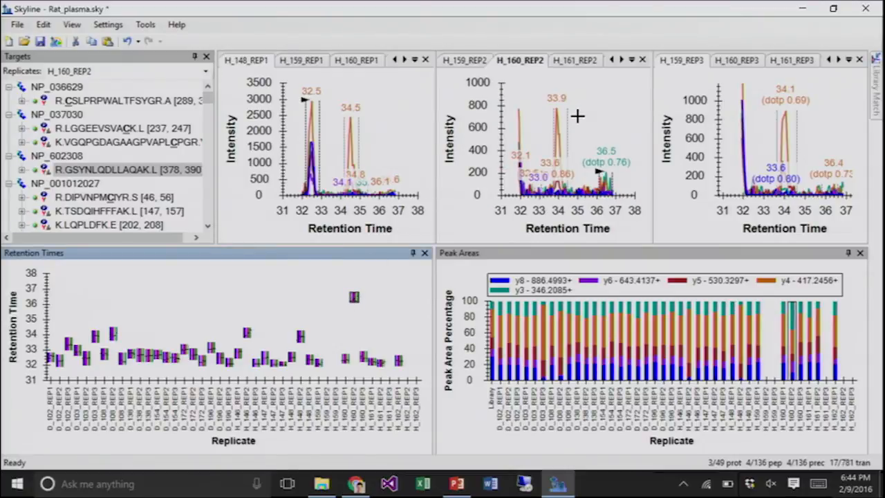
right_click(579, 111)
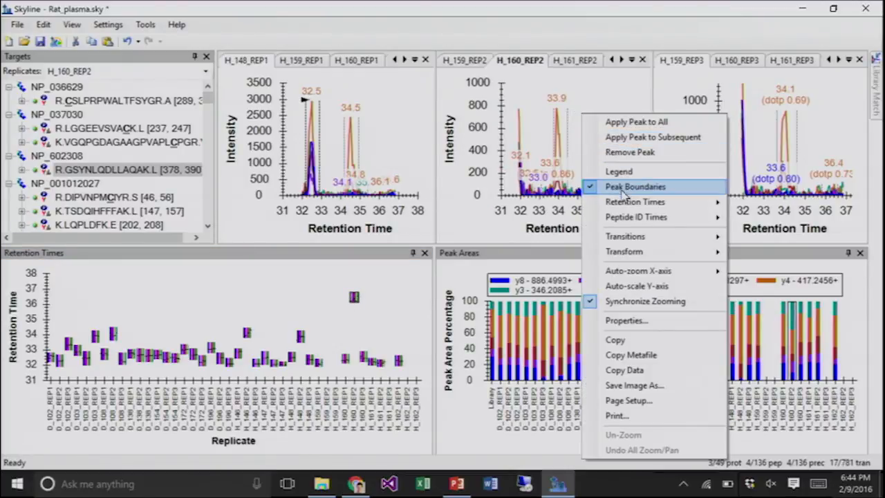
left_click(628, 153)
- Remove the chosen peaks near 34 minutes from replicates H_148_REP2 and H_146_REP2
left_click(299, 339)
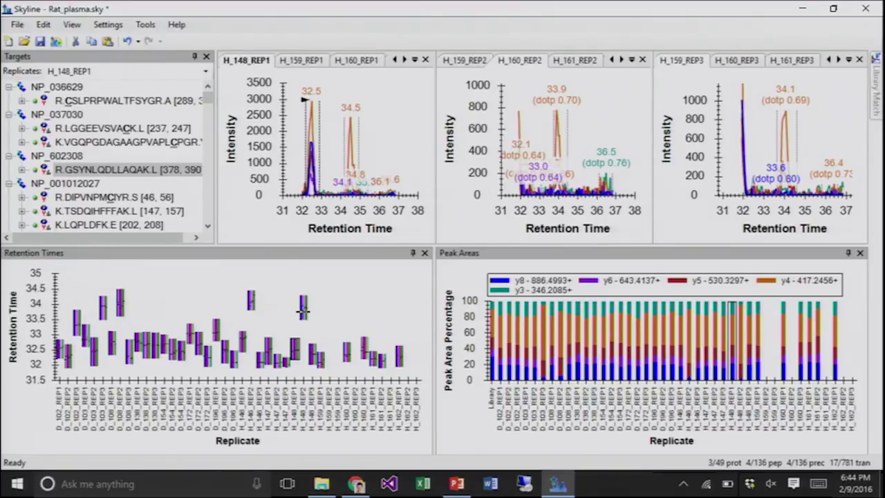
left_click(302, 312)
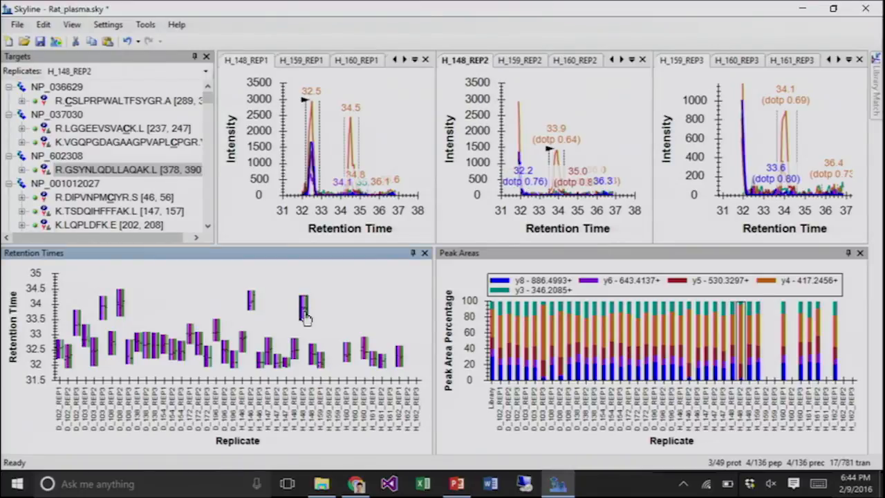
right_click(534, 99)
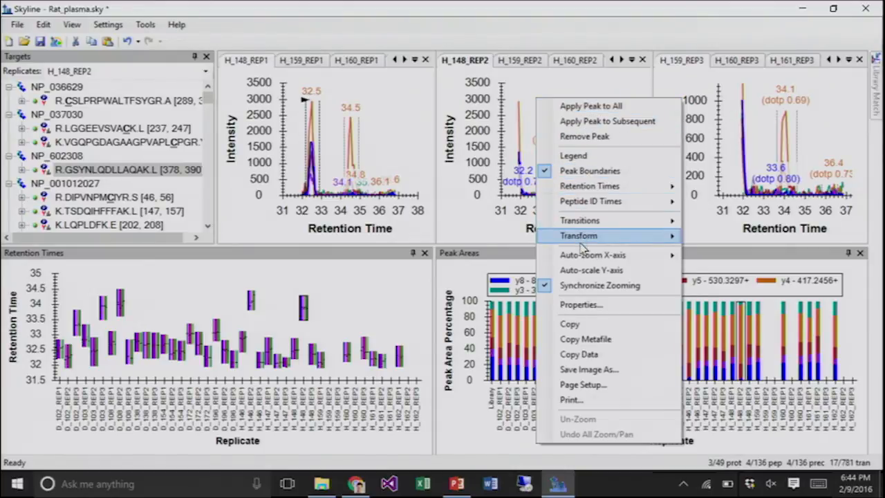
left_click(584, 136)
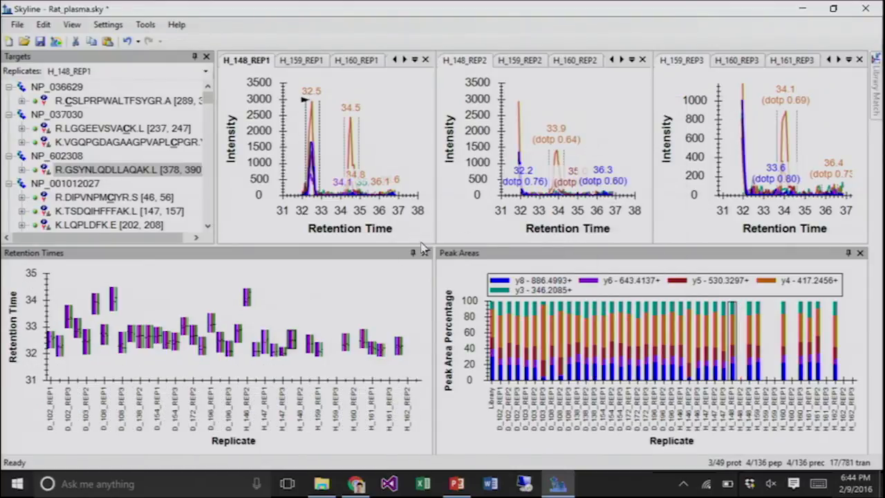
left_click(251, 300)
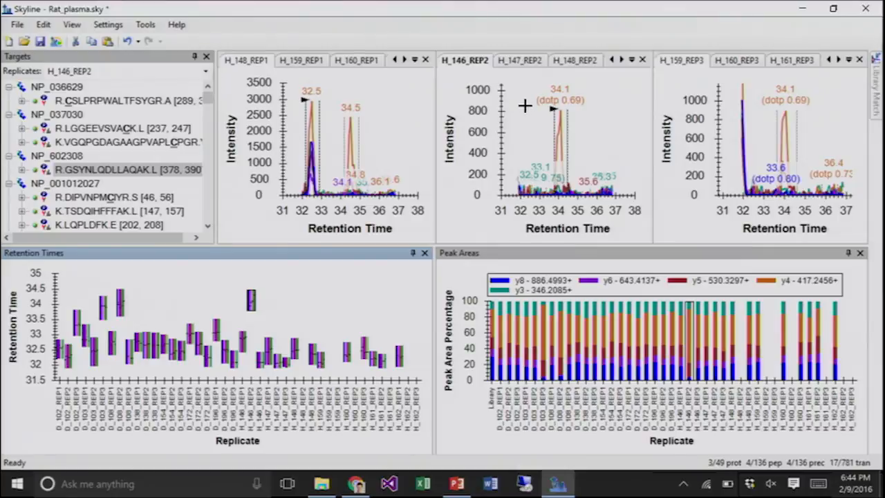
right_click(587, 104)
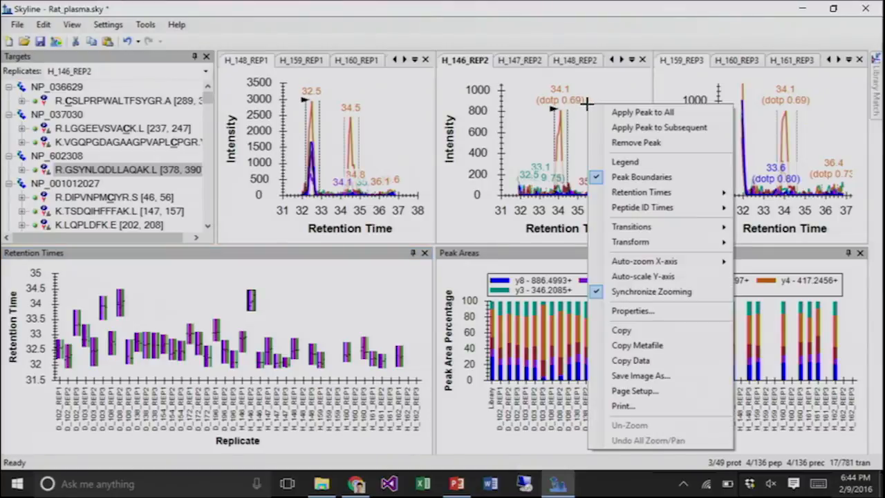
left_click(630, 143)
- Remove the chosen GSYNLQDLLAQAK peaks near 34 minutes from replicates D_108_REP2 and D_103_REP3
left_click(120, 303)
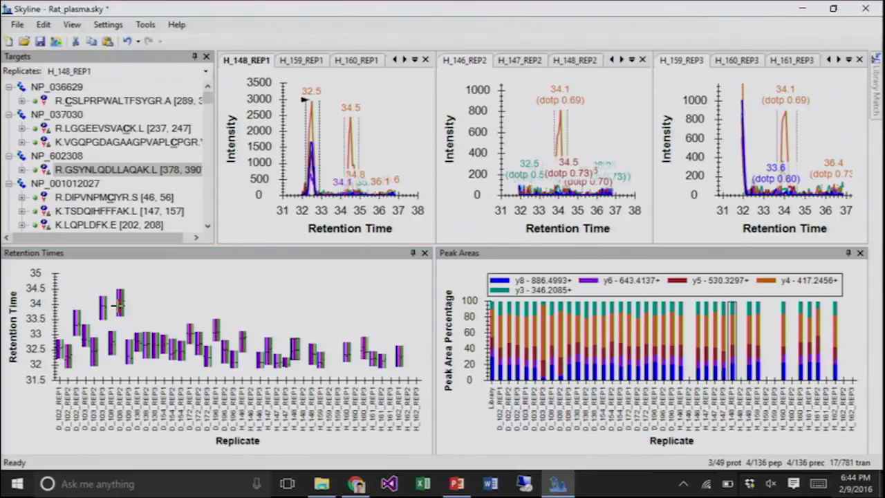
left_click(120, 303)
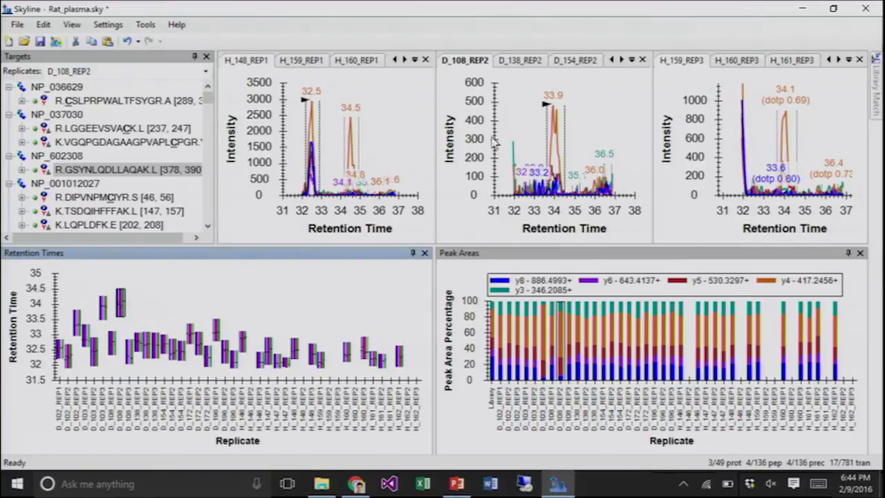
right_click(586, 106)
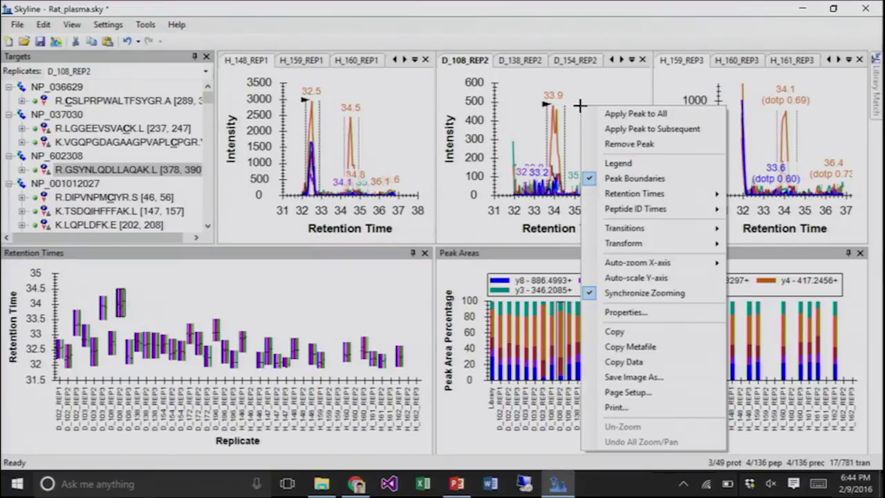
left_click(616, 139)
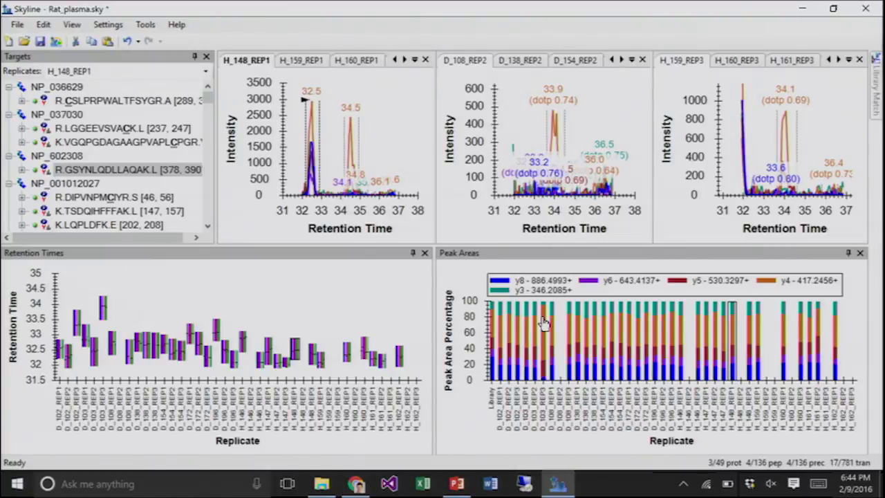
left_click(102, 315)
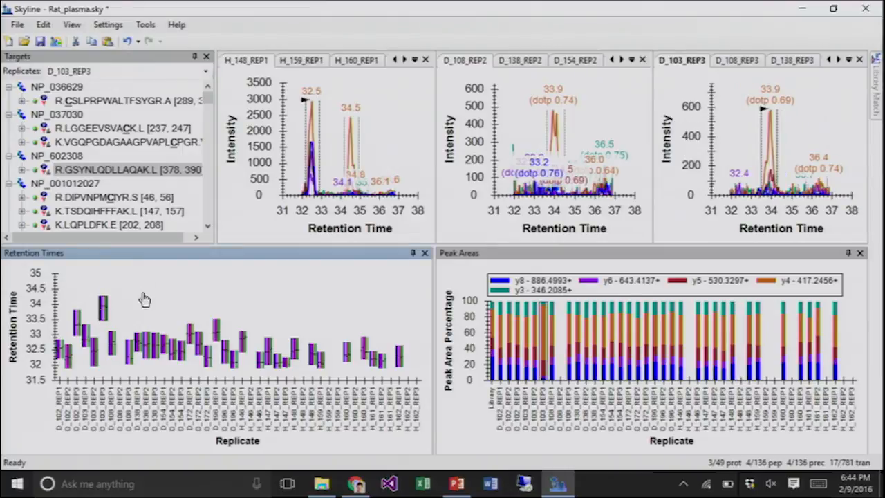
right_click(813, 96)
left_click(815, 134)
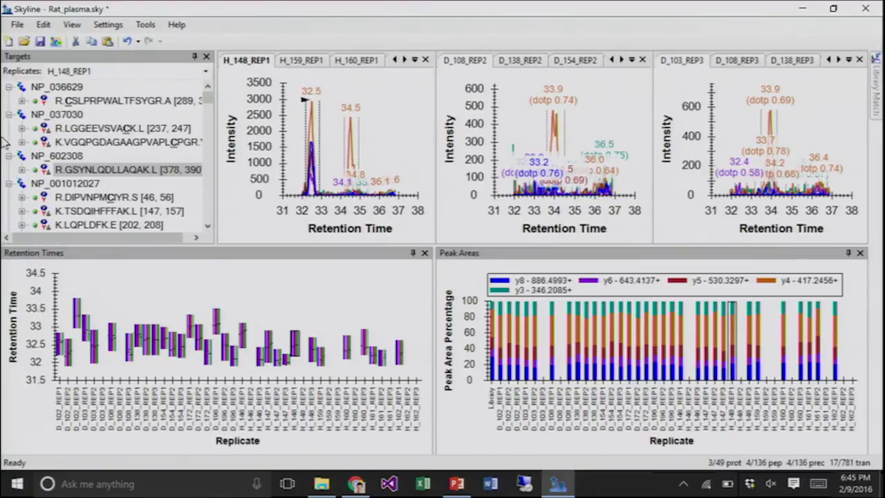
- Delete the peptide DIPVNPMCIYR from protein NP_001012027 in the target list
left_click(81, 171)
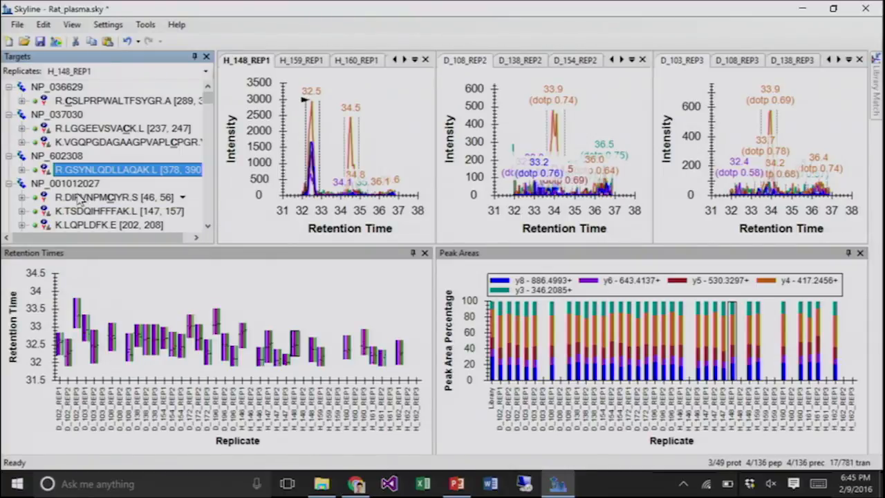
left_click(81, 199)
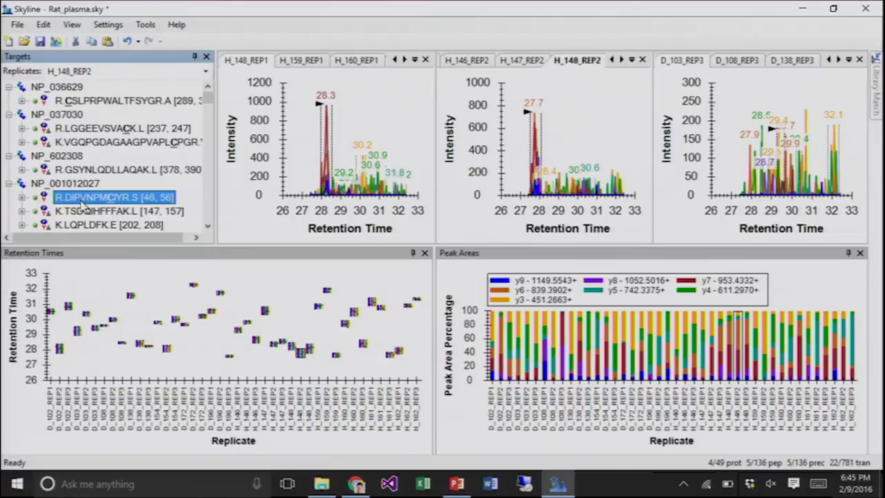
key("Delete")
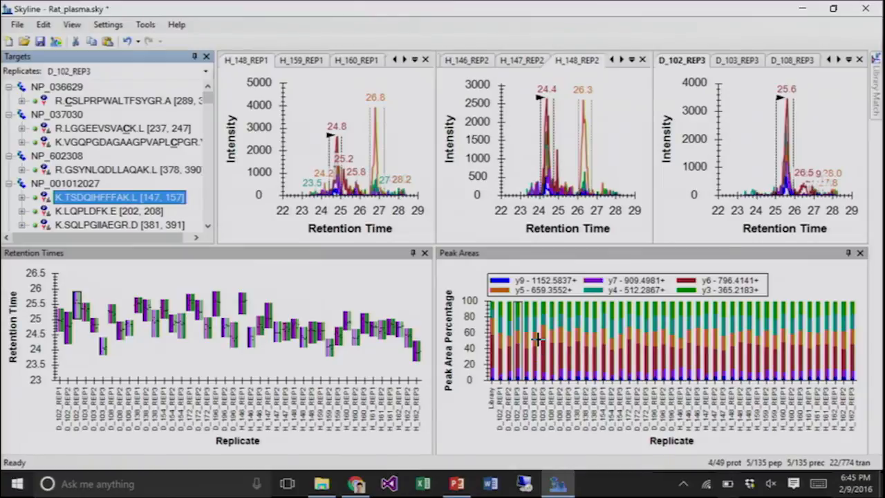
- Set the Peak Areas normalization to None for TSDQIHFFFAK, and order the replicates by acquired time
right_click(786, 284)
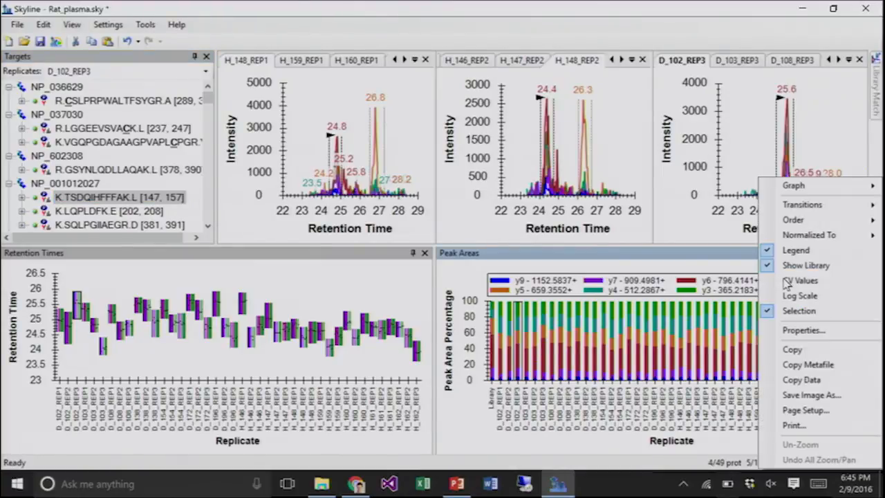
mouse_move(802, 236)
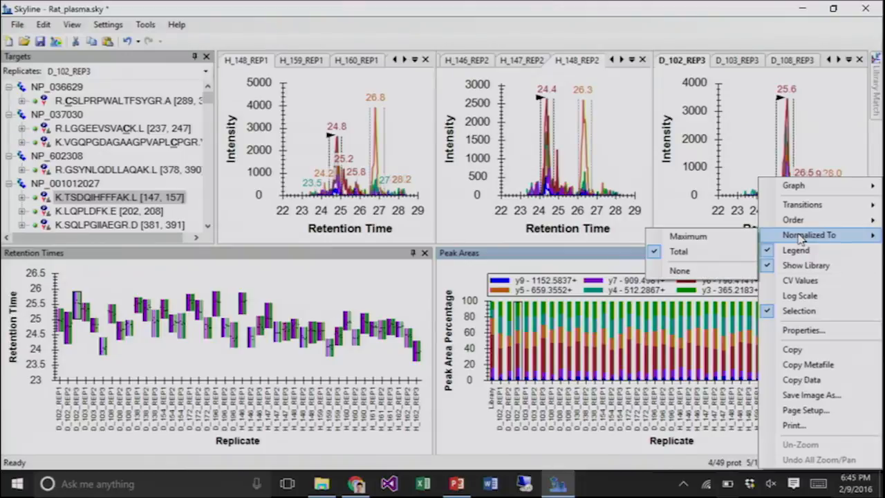
left_click(680, 271)
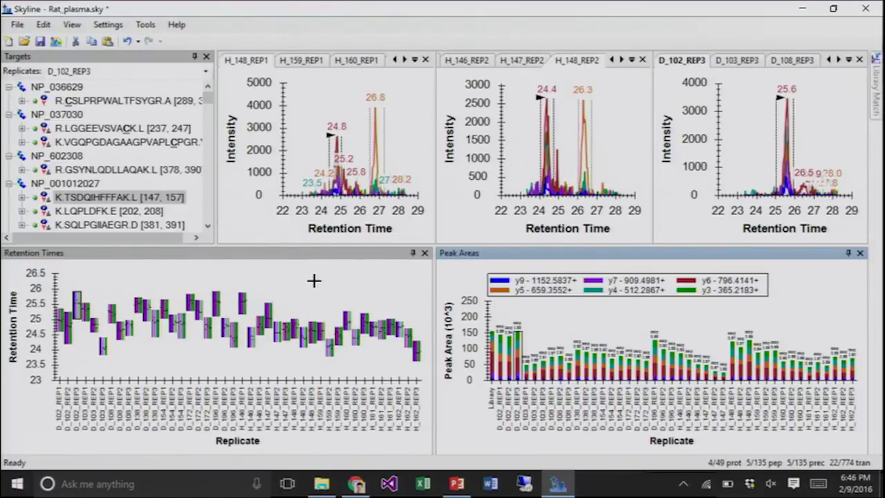
right_click(272, 280)
mouse_move(297, 269)
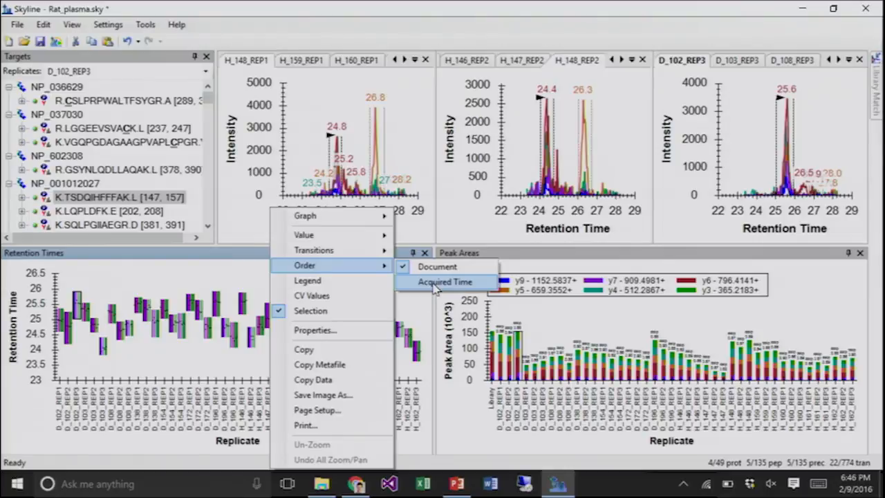
left_click(443, 282)
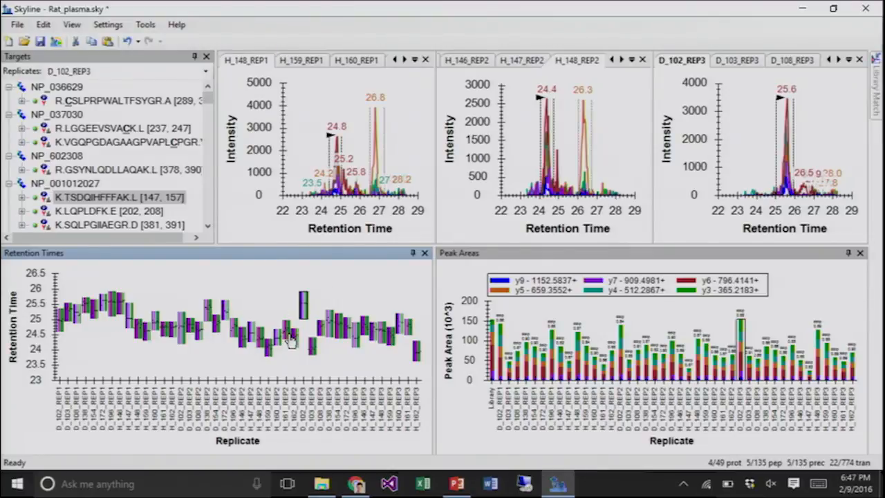
- Display the peptide LQPLDFK and normalize its Peak Areas graph to Total
left_click(129, 202)
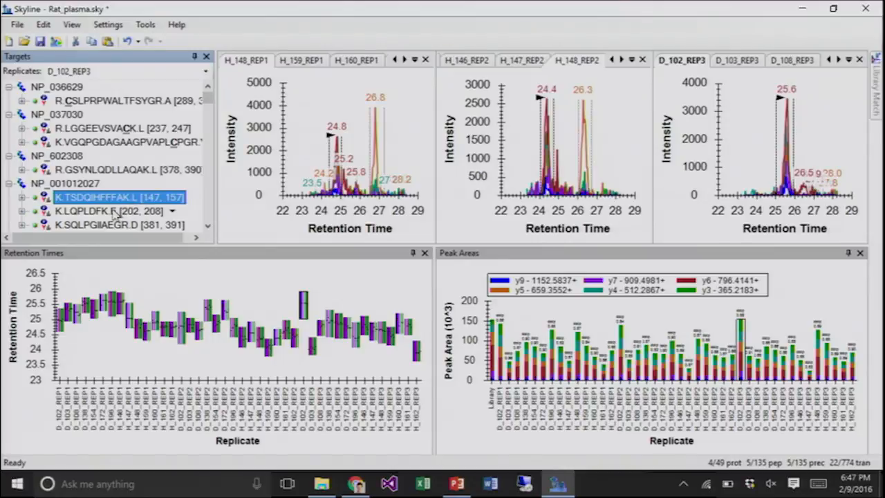
mouse_move(113, 219)
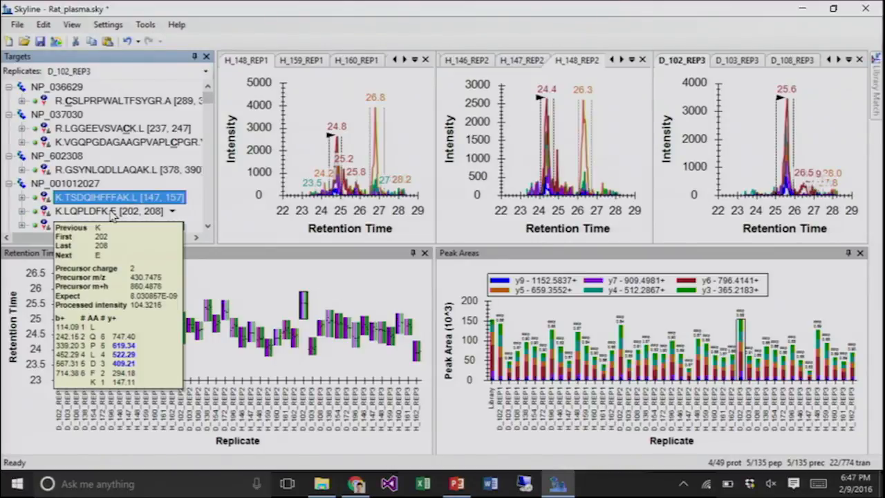
left_click(114, 214)
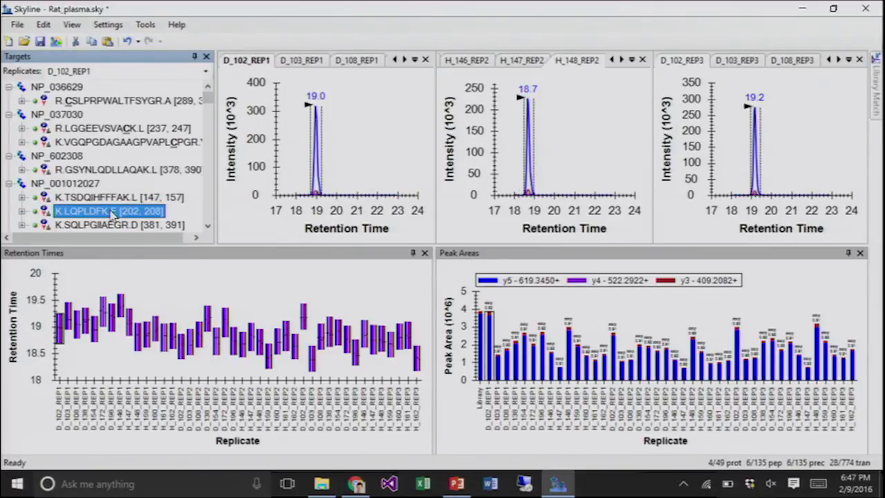
right_click(619, 305)
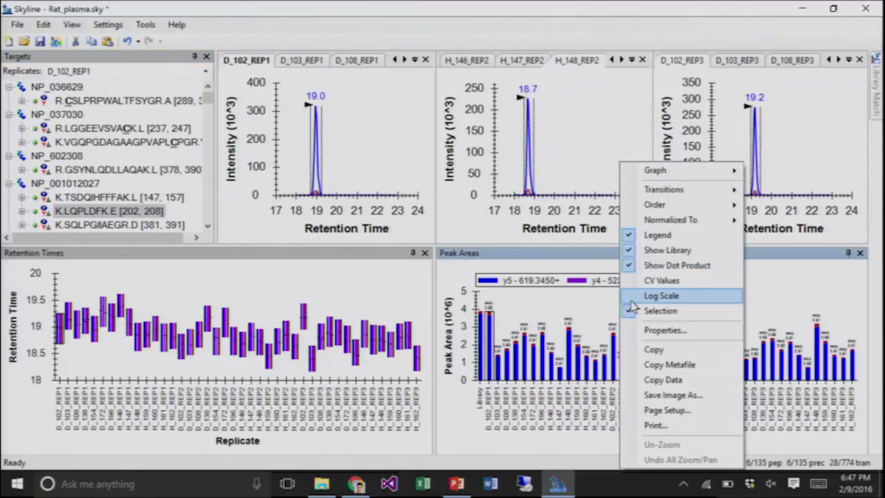
mouse_move(669, 221)
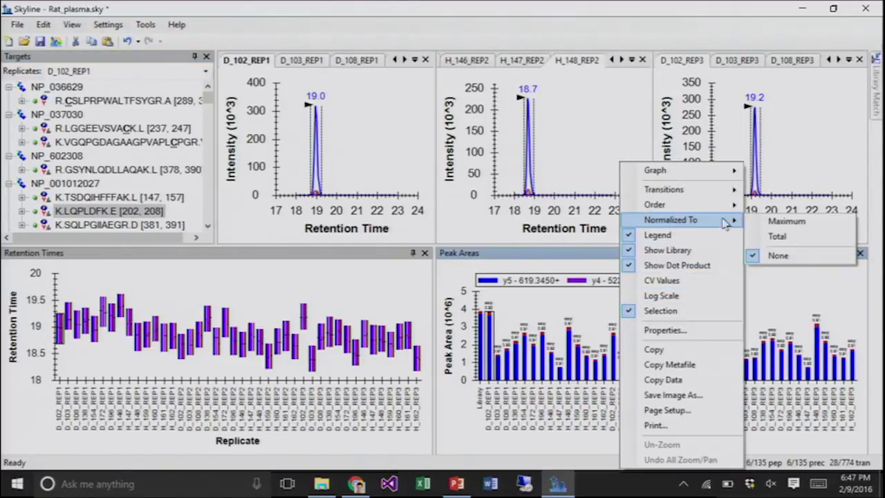
left_click(766, 237)
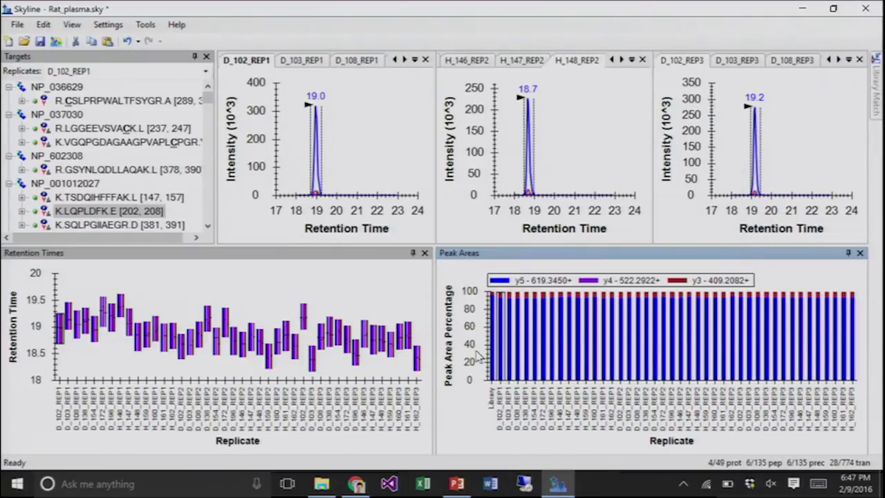
- Magnify the intensity axis of the LQPLDFK chromatograms to examine the small y3 and y4 peaks beneath y5
left_click(132, 214)
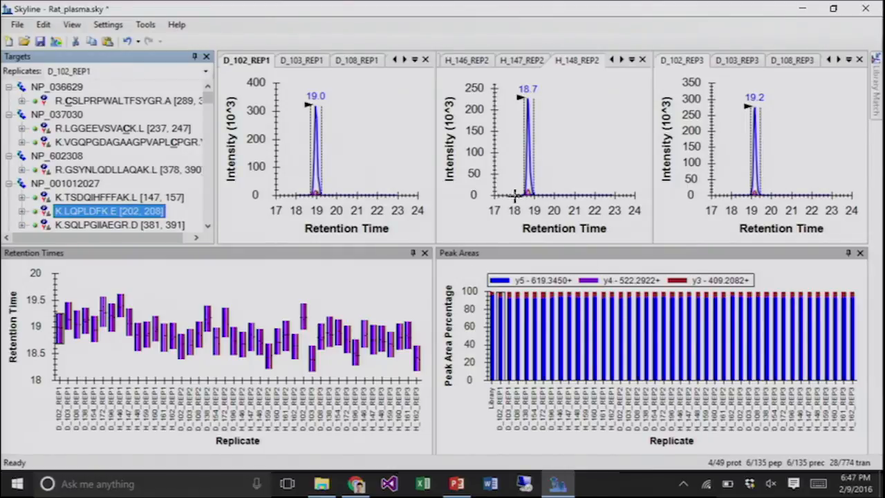
left_click(464, 196)
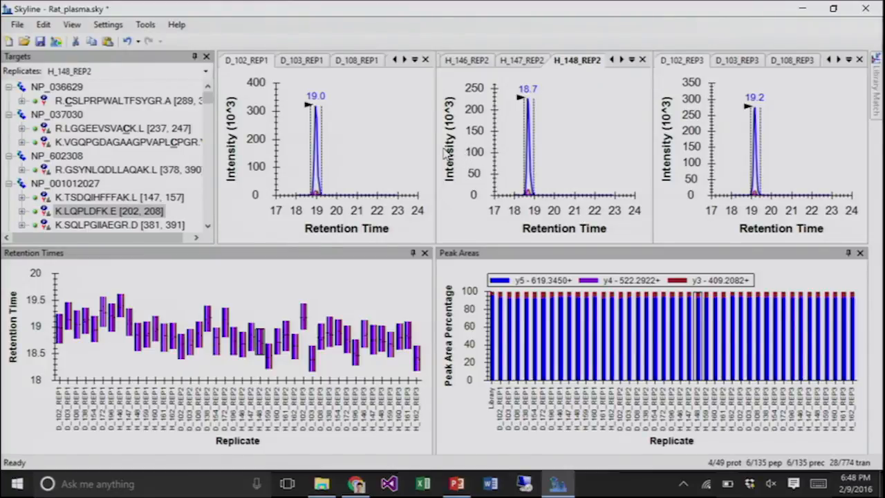
scroll(456, 145, "up", 1)
scroll(457, 145, "up", 4)
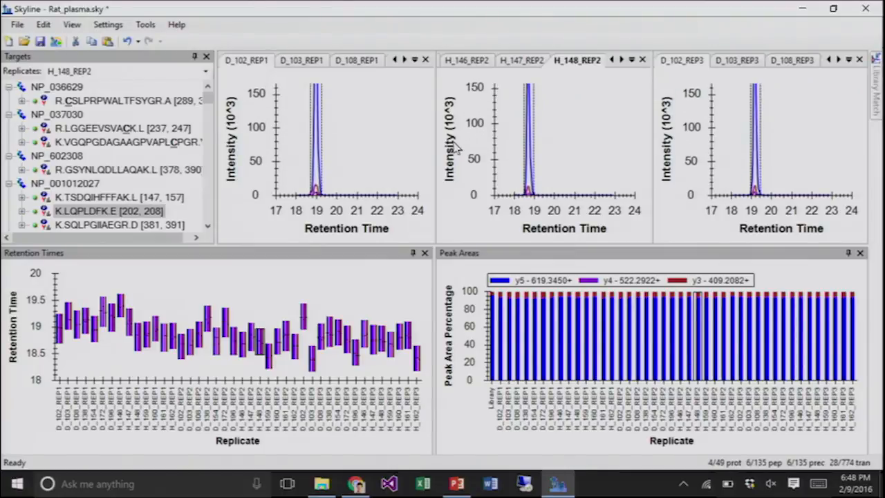
scroll(456, 145, "up", 4)
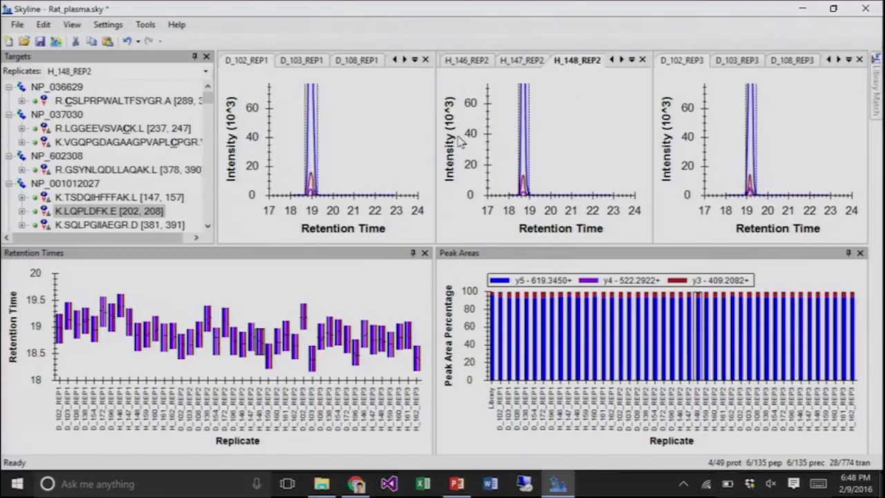
scroll(456, 142, "up", 2)
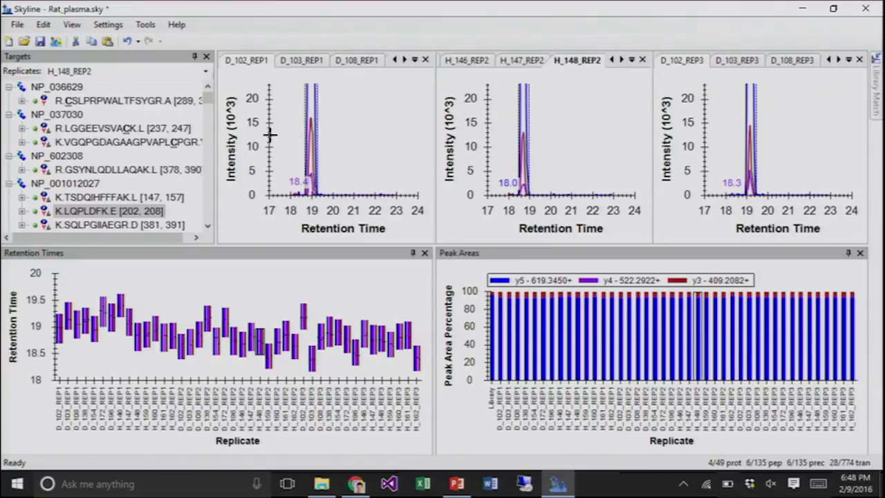
- Review the peptide SQLPGIIAEGR, and the standard peptide AFGLSSPR at the end of the list with its outlying replicate D_196_REP3
left_click(97, 225)
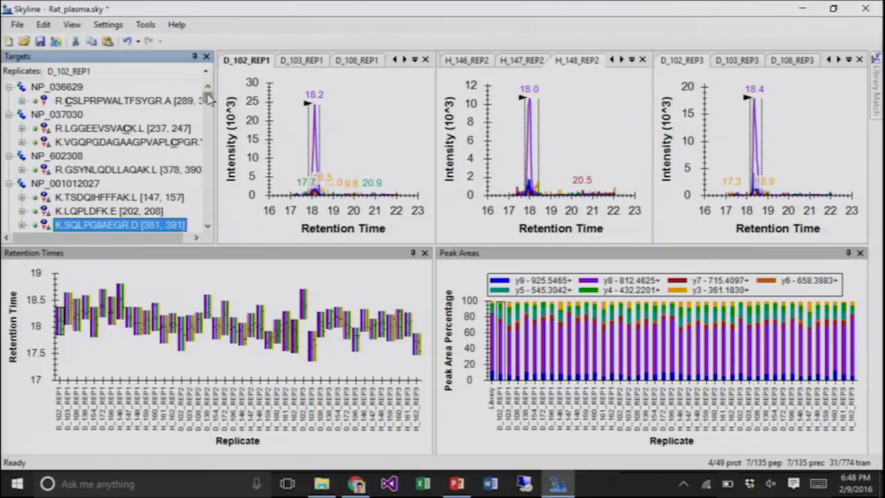
left_click_drag(209, 97, 197, 226)
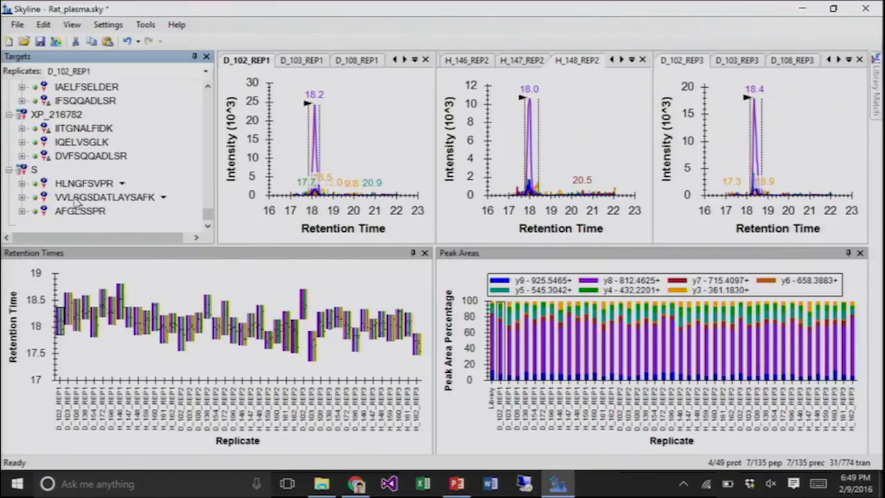
mouse_move(78, 216)
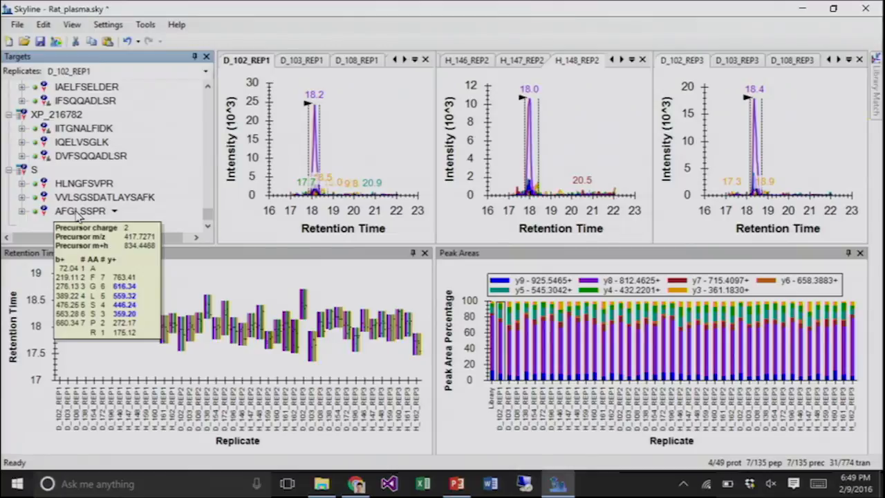
left_click(79, 215)
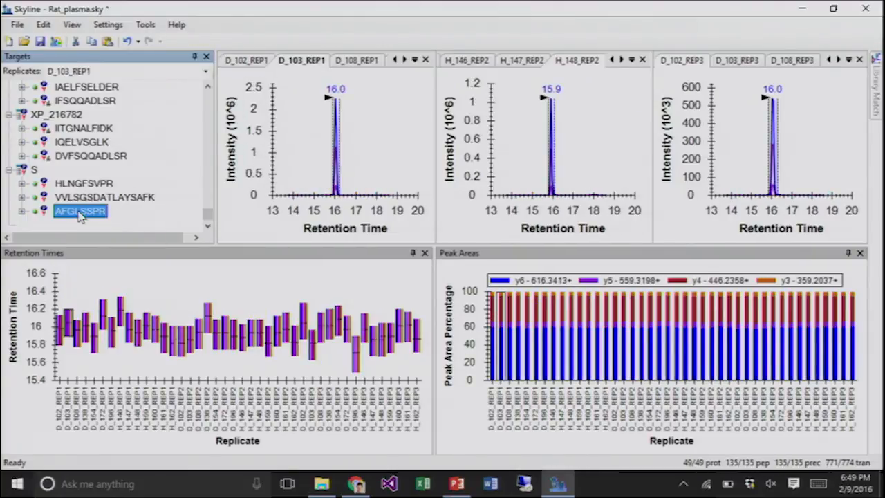
mouse_move(76, 218)
left_click(357, 363)
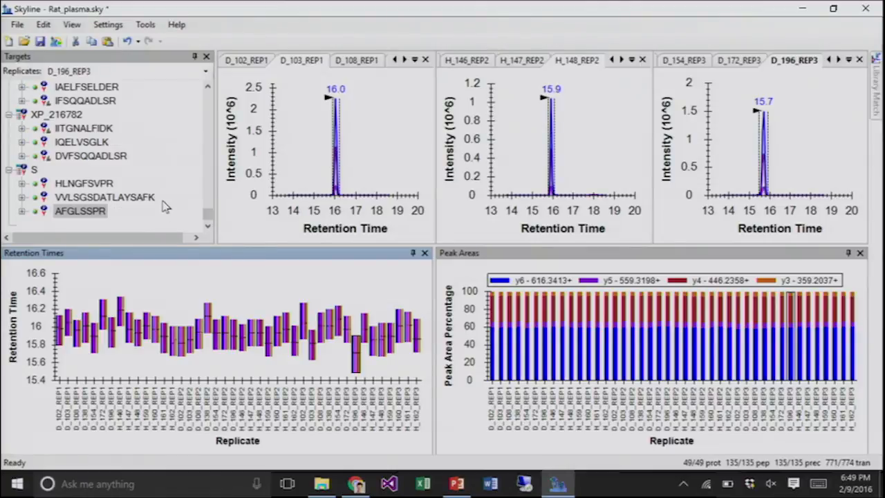
- Review the standard peptide VVLSGSDATLAYSAFK and inspect its late-eluting peak in replicate D_102_REP3
left_click(107, 199)
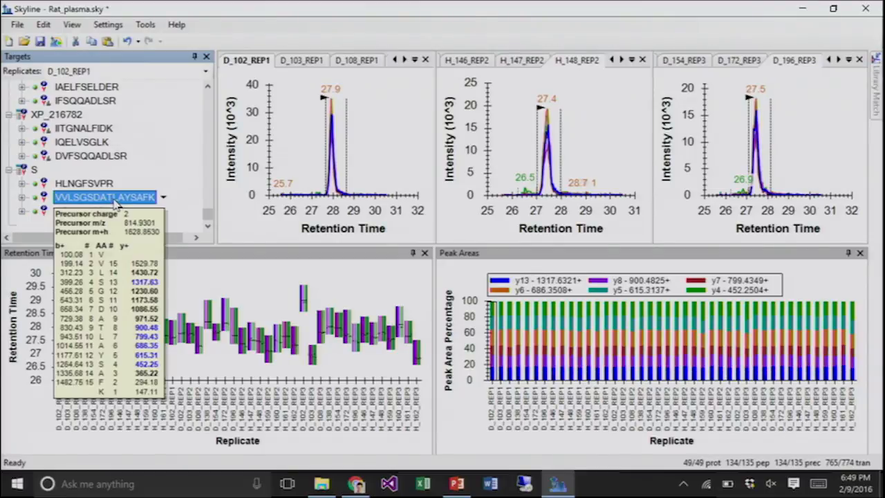
mouse_move(121, 209)
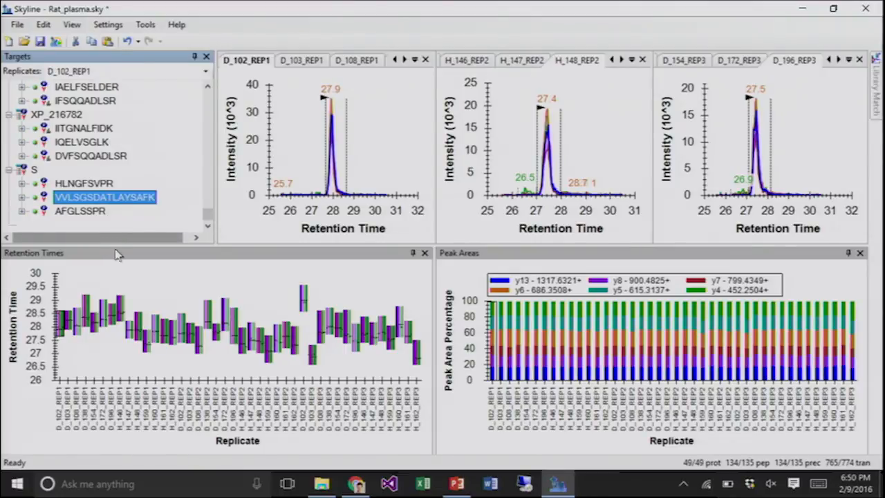
left_click(303, 299)
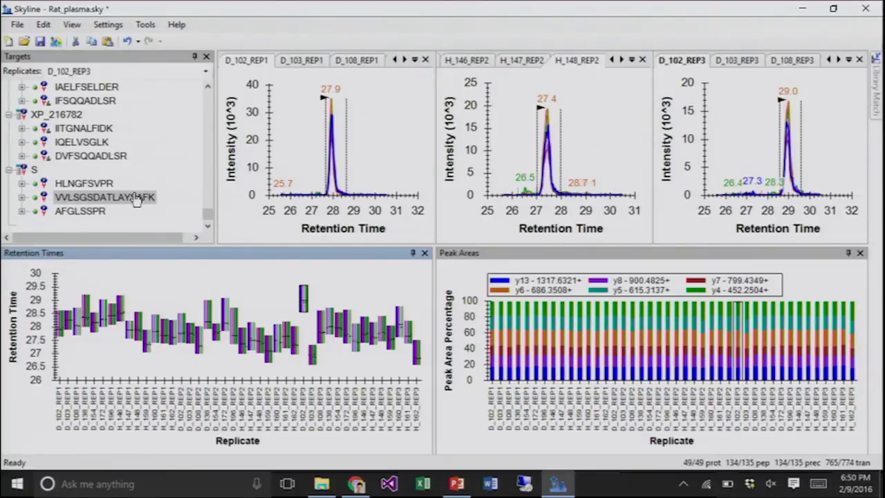
- Display the standard peptide HLNGFSVPR and auto-zoom its chromatograms to the best peak
left_click(95, 184)
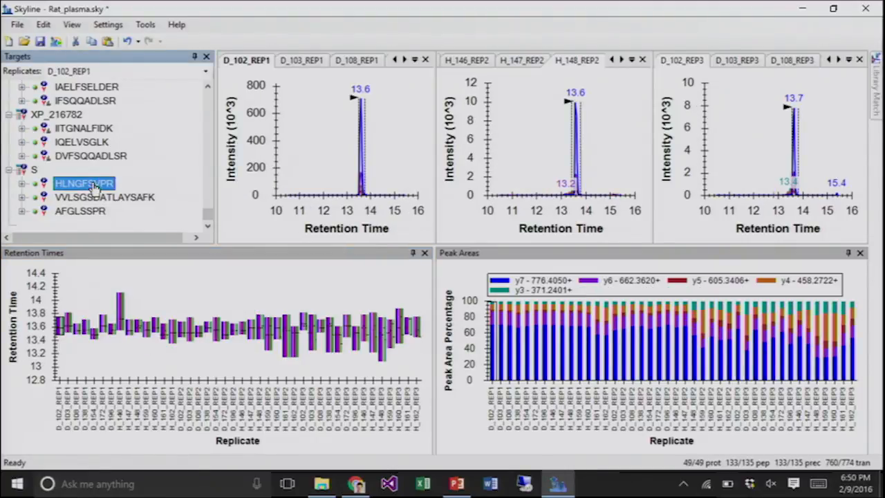
mouse_move(99, 192)
key("F11")
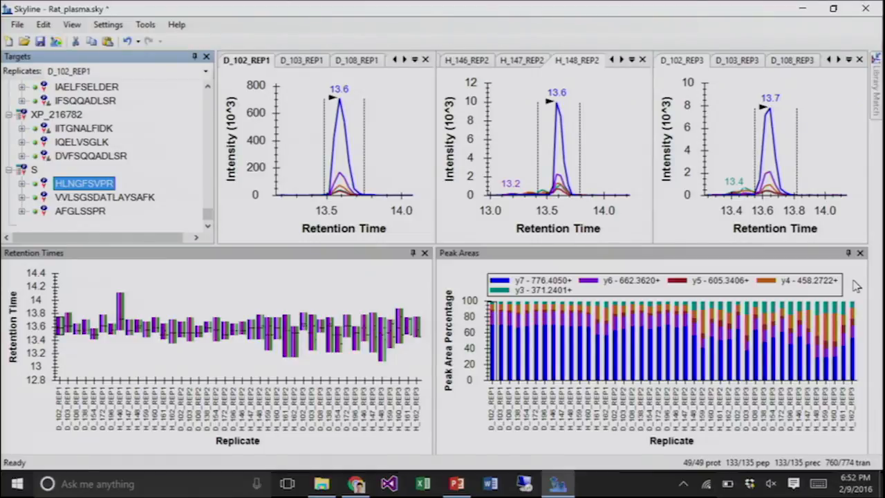
- Remove the normalization from the HLNGFSVPR peak areas by setting Normalized To to None
right_click(855, 286)
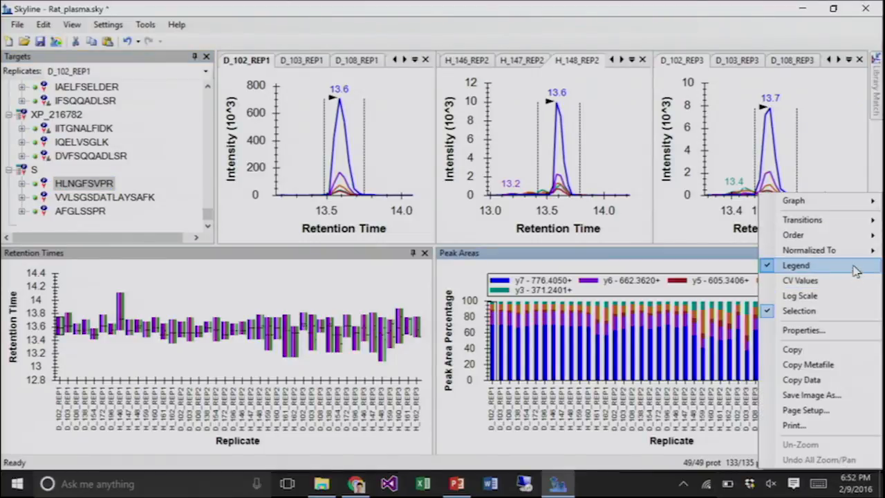
mouse_move(856, 256)
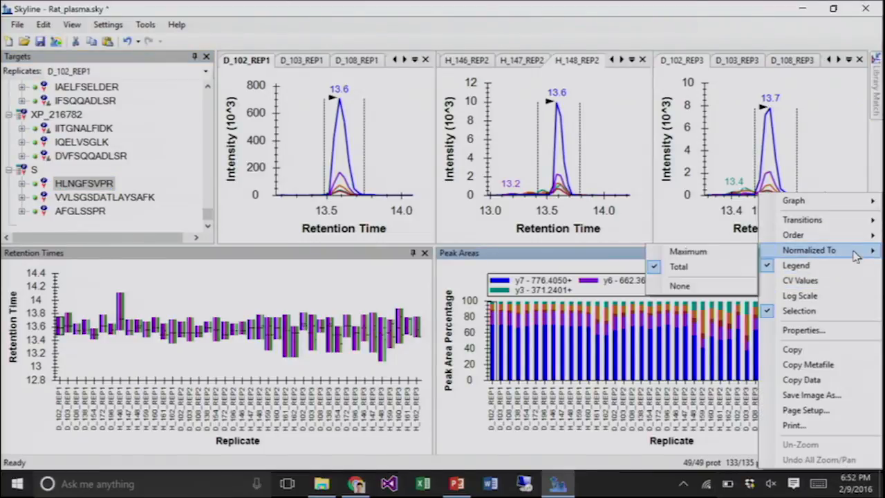
left_click(713, 287)
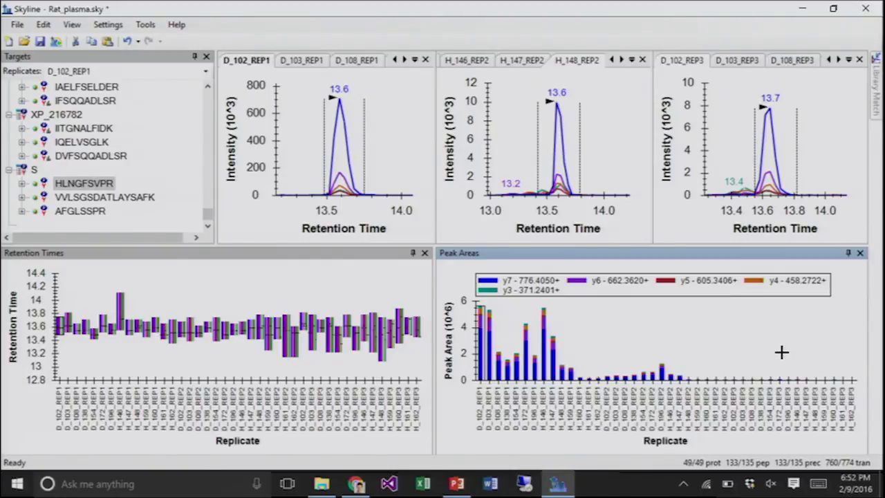
- Compare the HLNGFSVPR peak areas across all replicates on a log scale, and return the graph to the linear scale
right_click(610, 317)
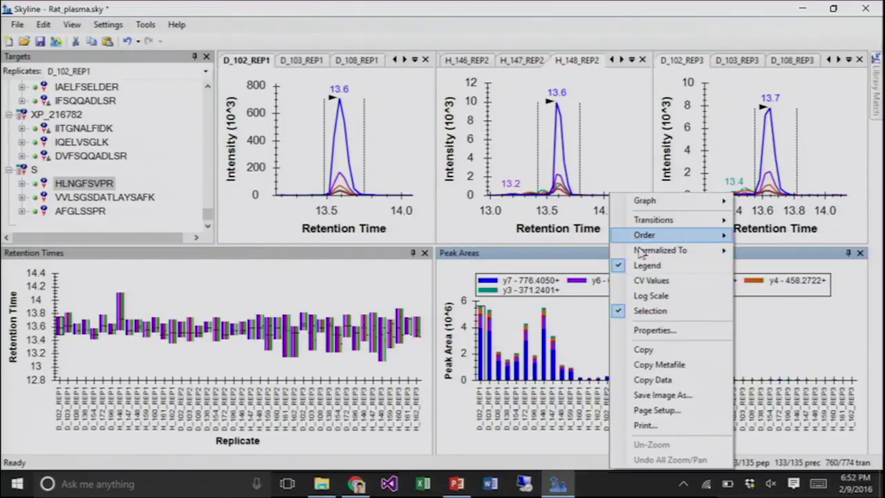
left_click(672, 298)
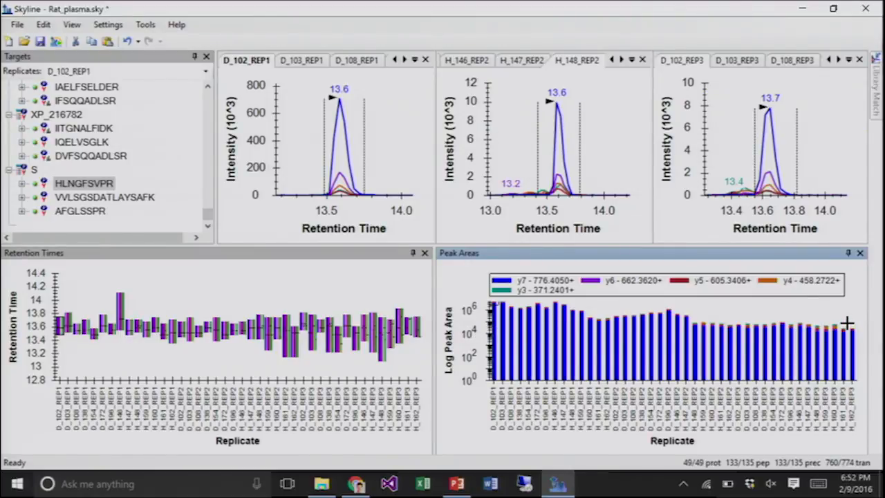
left_click_drag(846, 322, 490, 322)
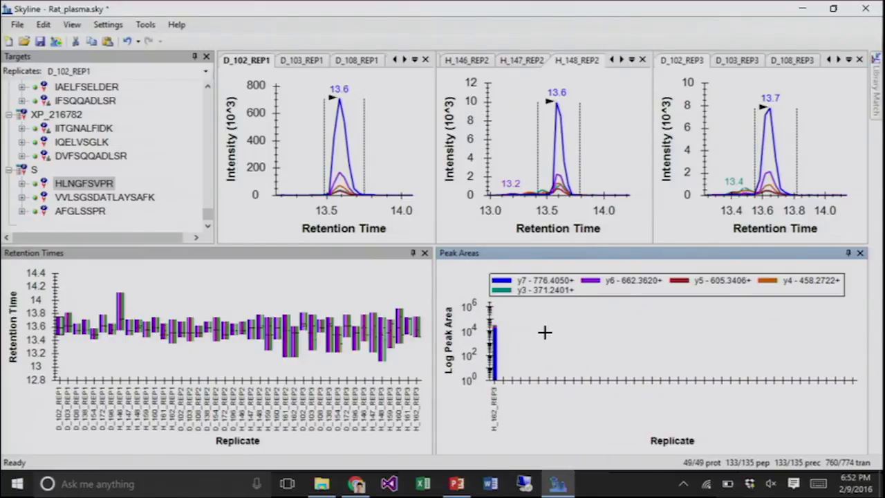
left_click_drag(518, 322, 876, 345)
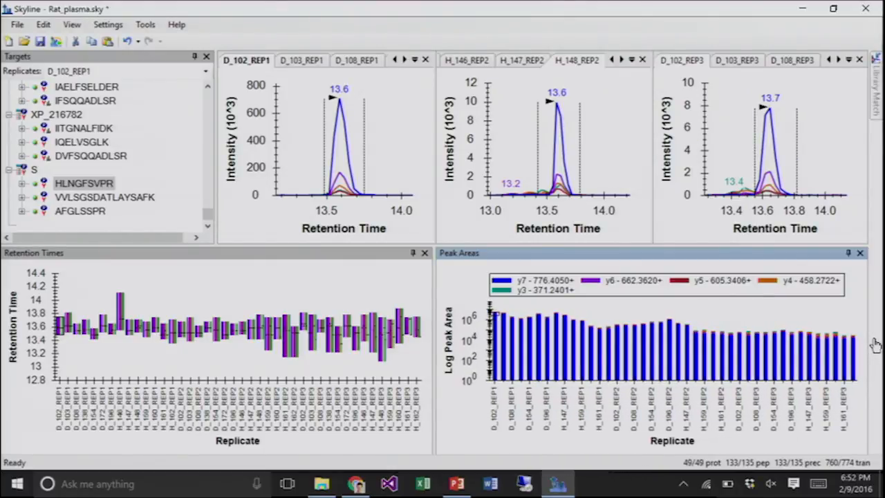
right_click(731, 308)
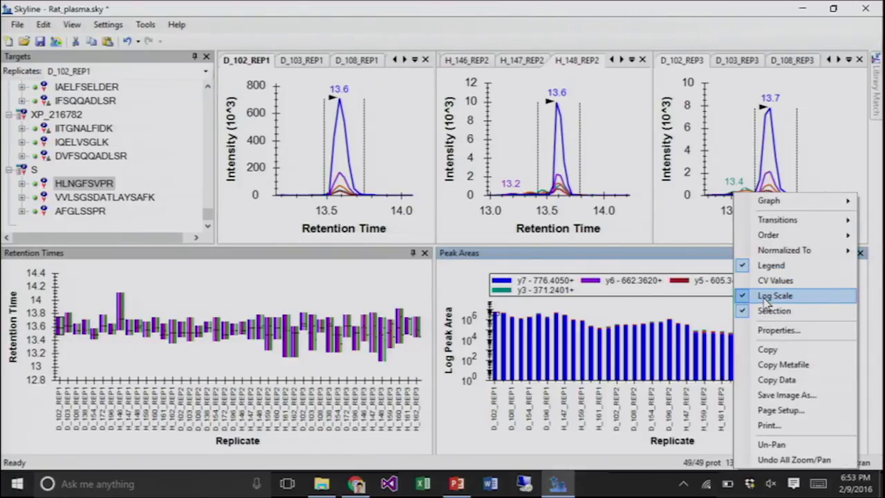
left_click(766, 302)
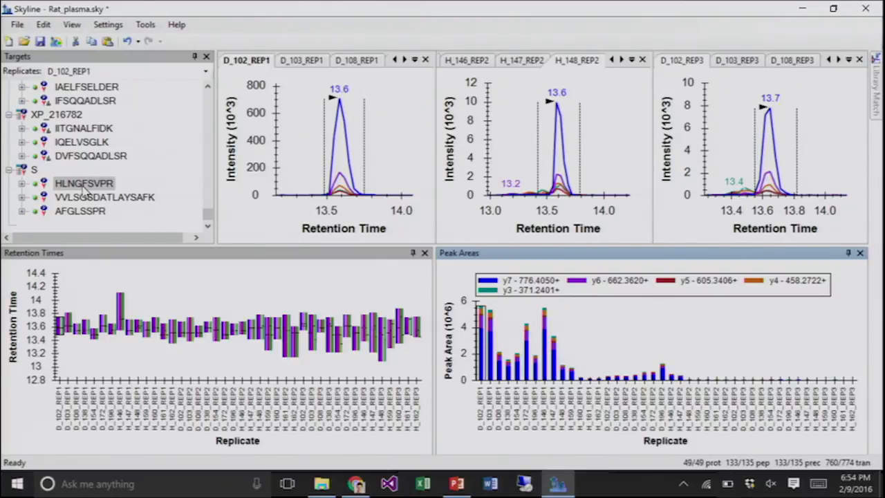
- Compare the unnormalized peak areas of the standard peptides HLNGFSVPR, VVLSGSDATLAYSAFK and AFGLSSPR across the replicates
left_click(83, 185)
mouse_move(89, 200)
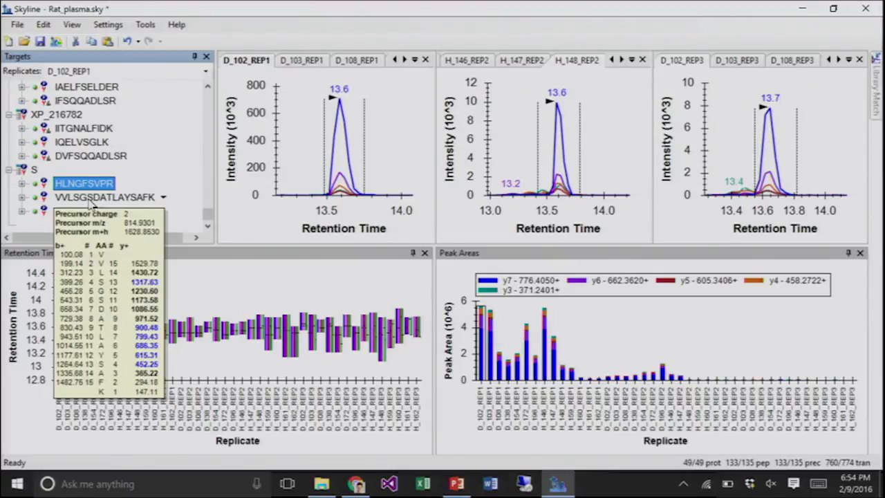
left_click(88, 199)
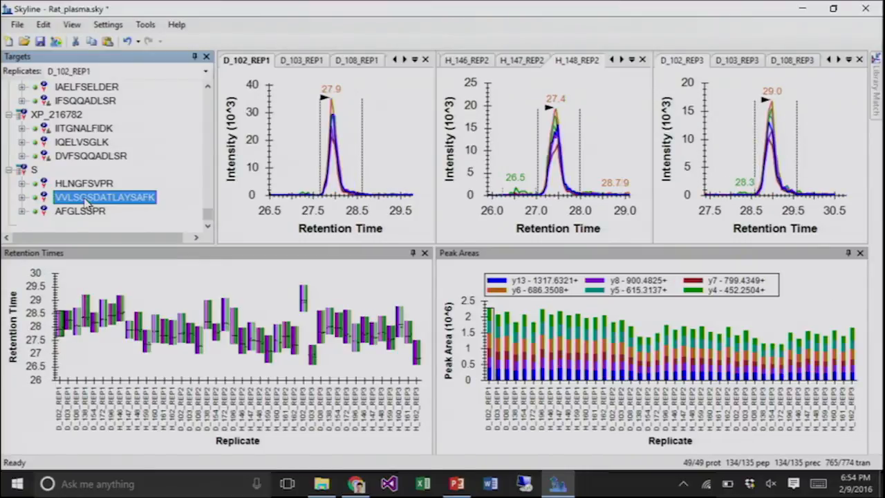
mouse_move(79, 207)
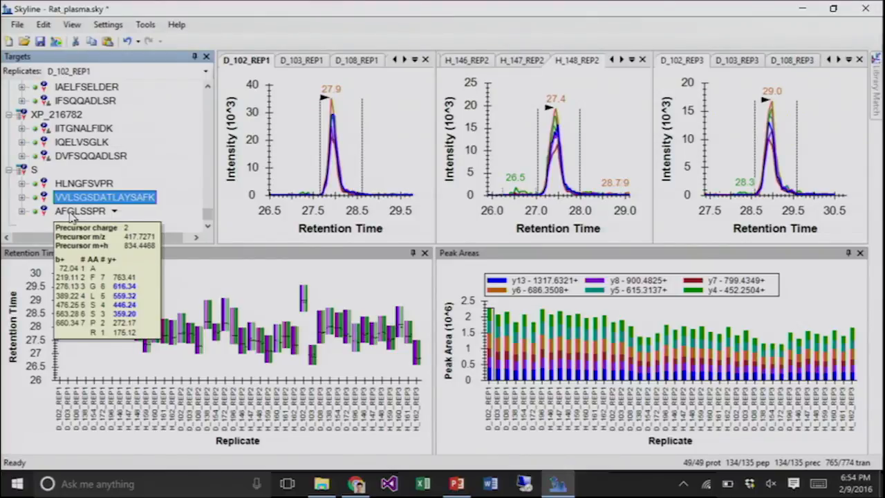
left_click(72, 217)
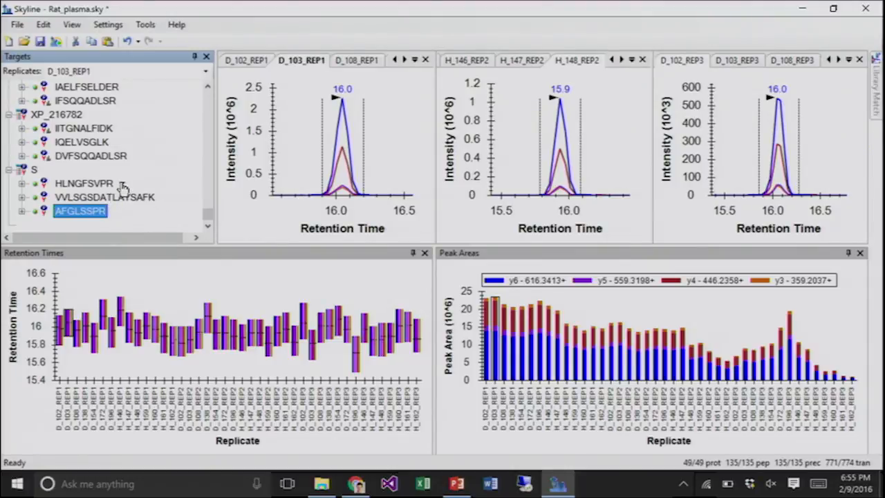
- Select the standards protein S and undo all chromatogram zooming so the full gradient with its three peptides is displayed
left_click(32, 170)
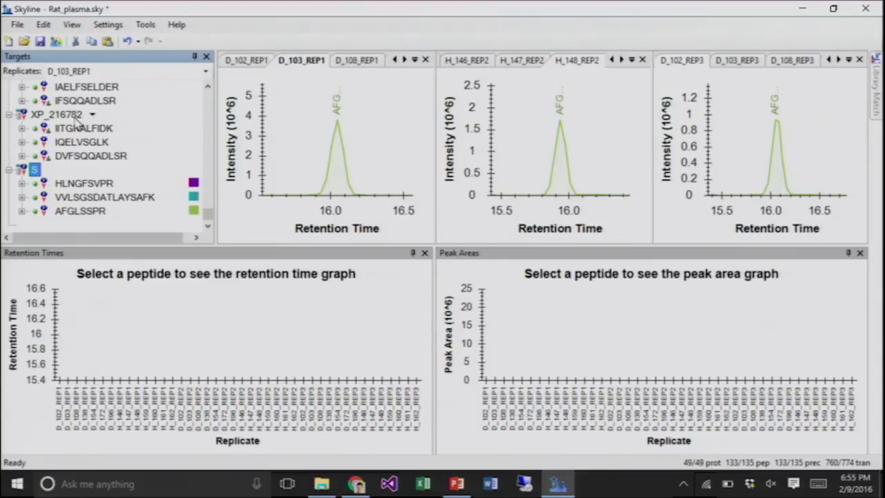
right_click(306, 137)
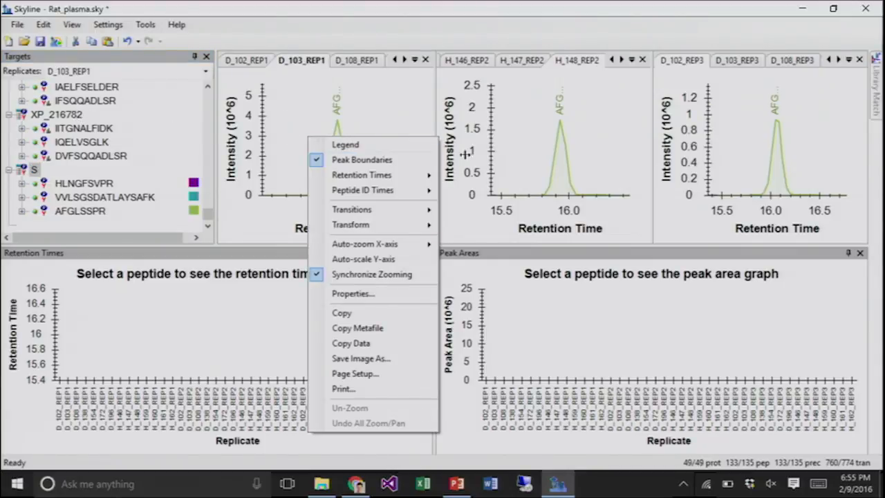
right_click(512, 155)
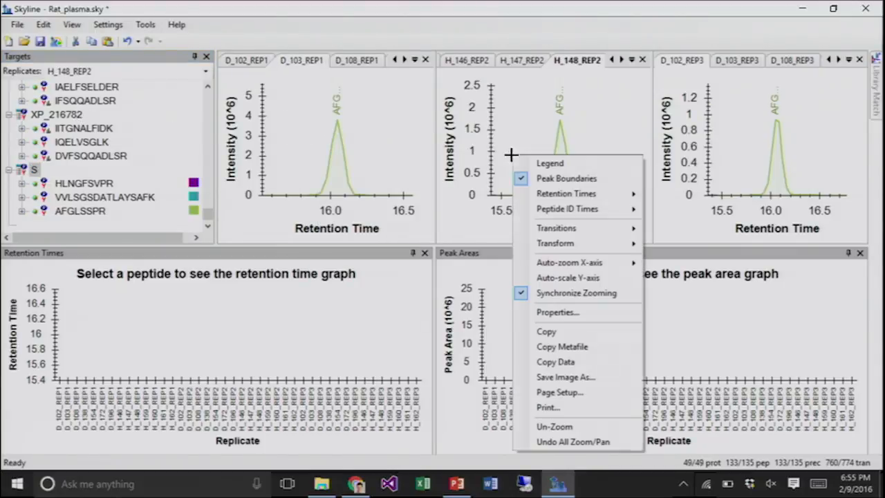
left_click(583, 441)
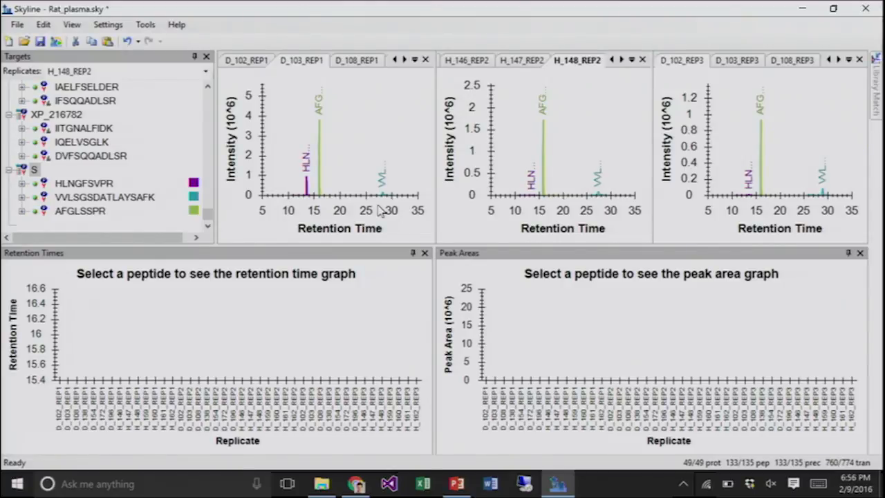
- Compare the protein-level chromatograms of XP_216782, the standards protein S and NP_036789
left_click(61, 115)
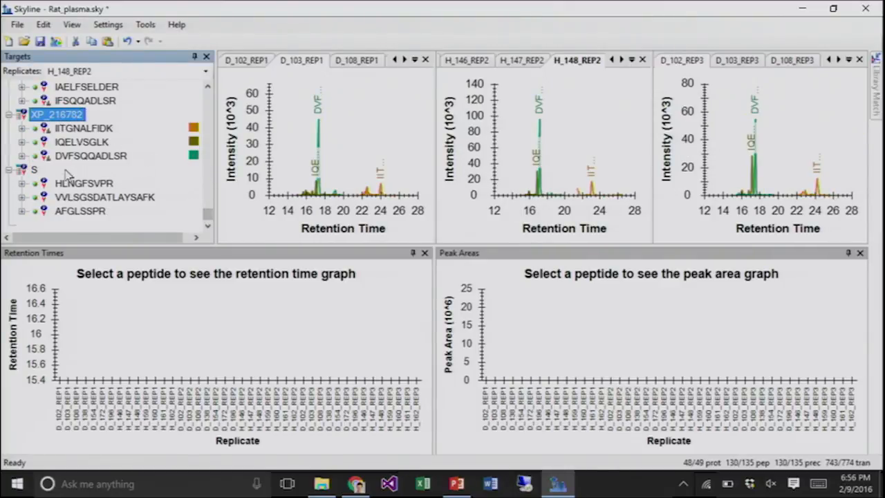
left_click(36, 169)
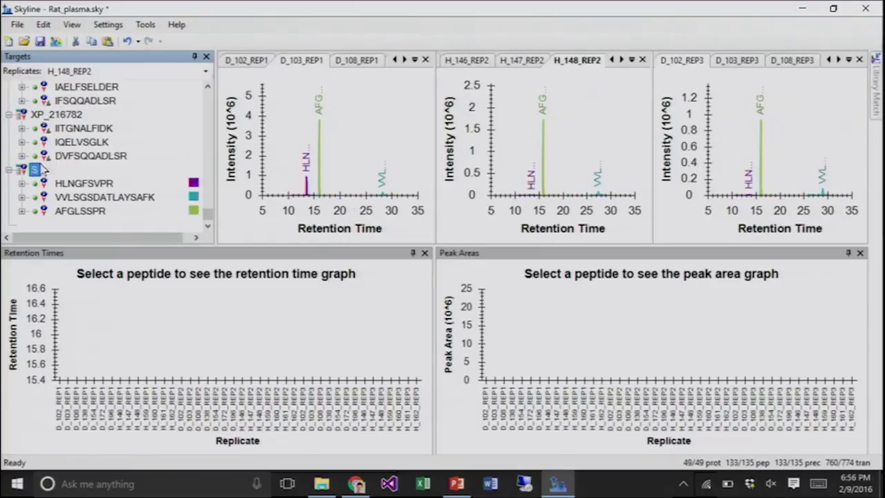
left_click(207, 86)
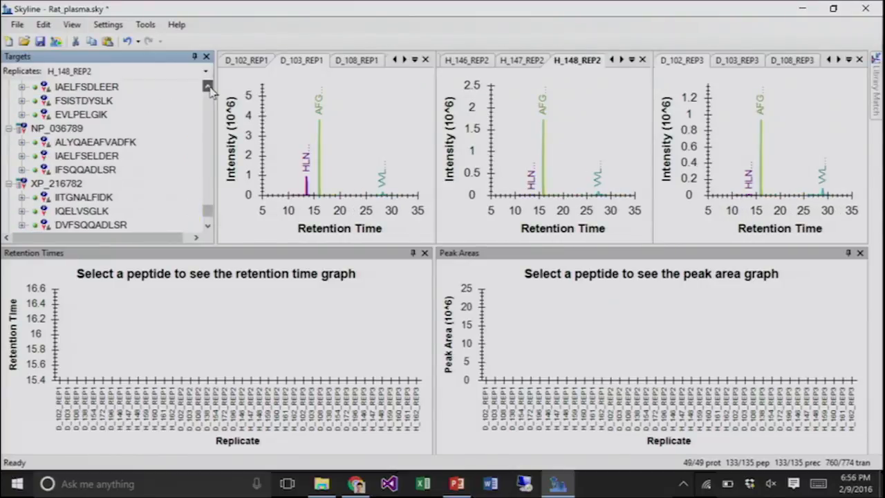
left_click(69, 130)
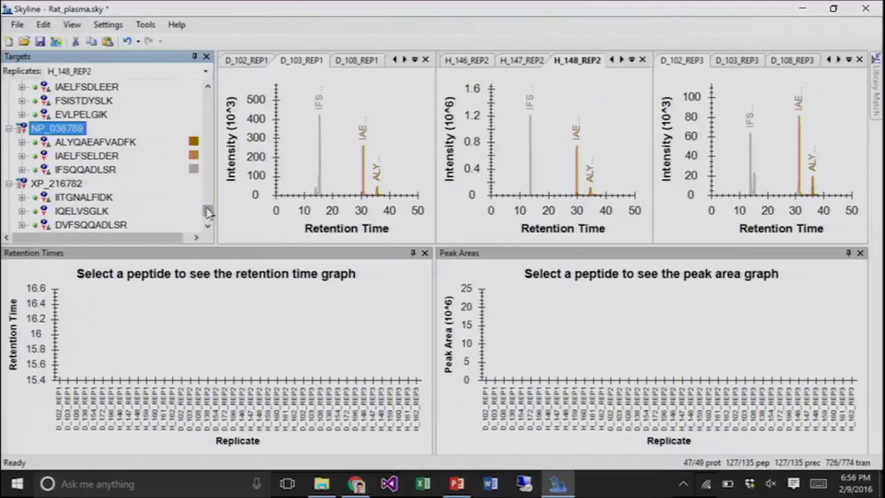
- Select all targets in the document and magnify the intensity axis of their combined chromatograms
left_click_drag(206, 209, 205, 219)
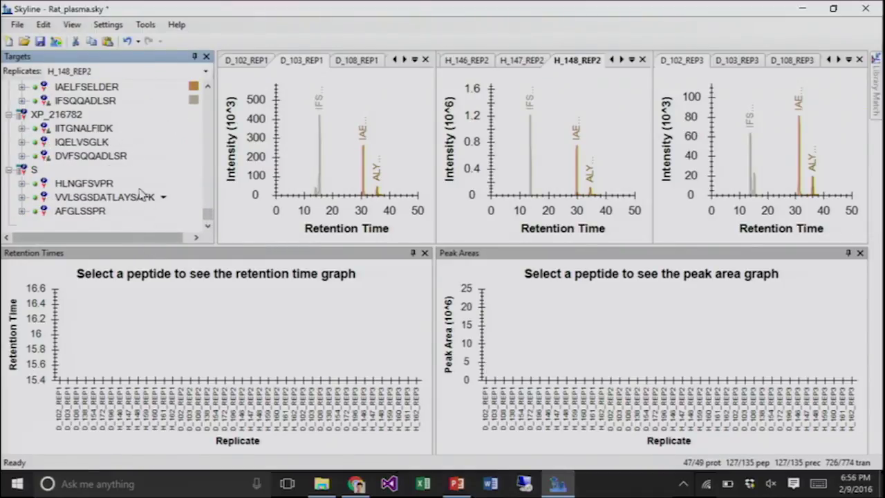
mouse_move(208, 215)
left_mouse_down()
mouse_move(208, 198)
mouse_move(209, 216)
left_mouse_up()
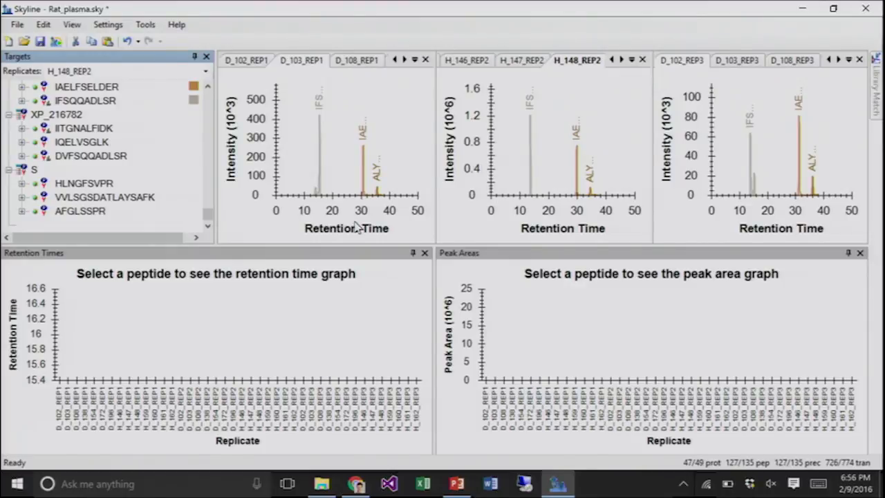
key("ctrl+a")
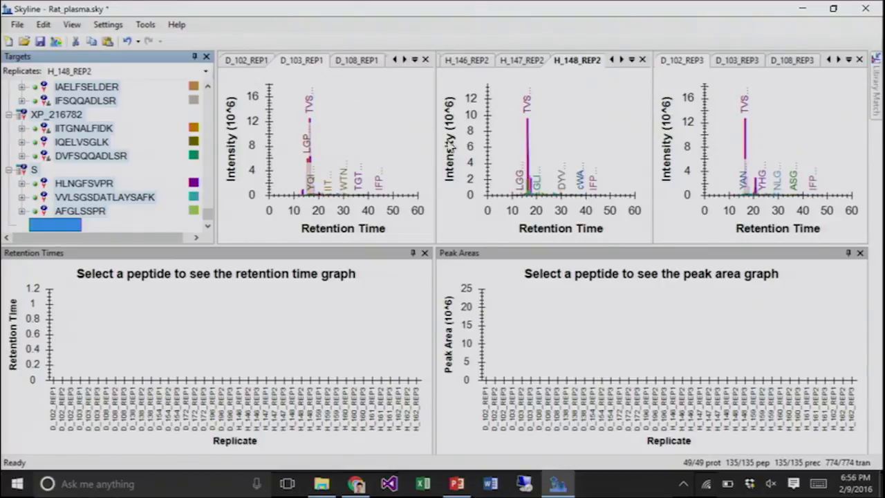
left_click(237, 160)
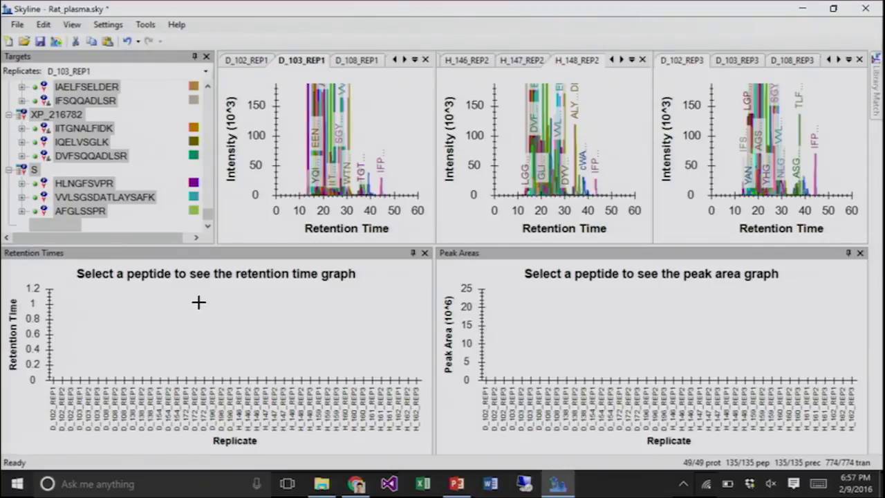
- Detach the Retention Times graph into a floating window and switch it to Peptide Comparison
double_click(199, 254)
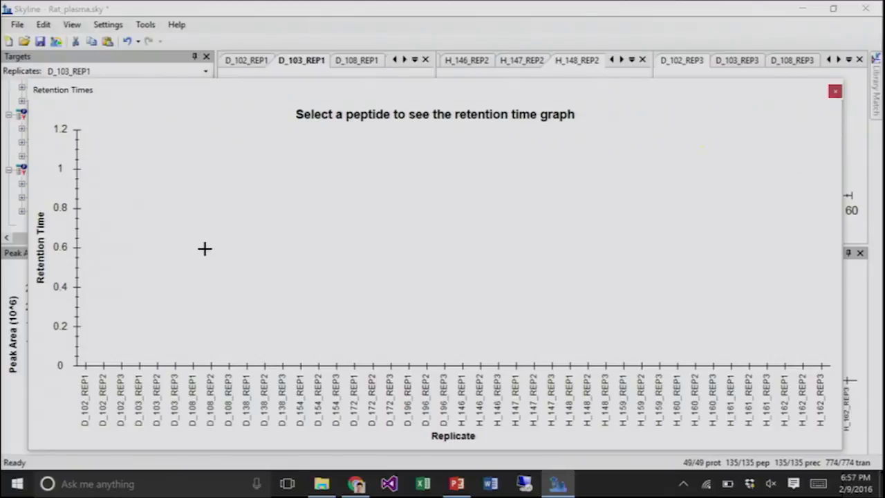
right_click(276, 181)
mouse_move(309, 196)
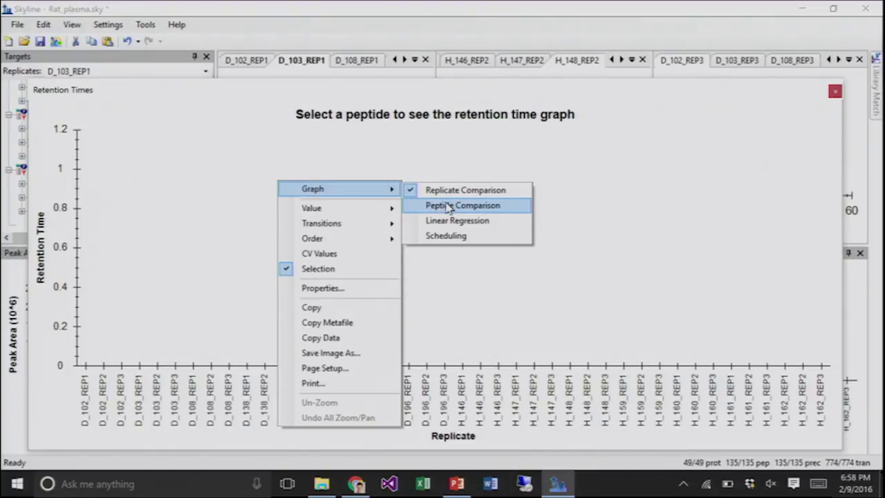
right_click(411, 147)
mouse_move(442, 158)
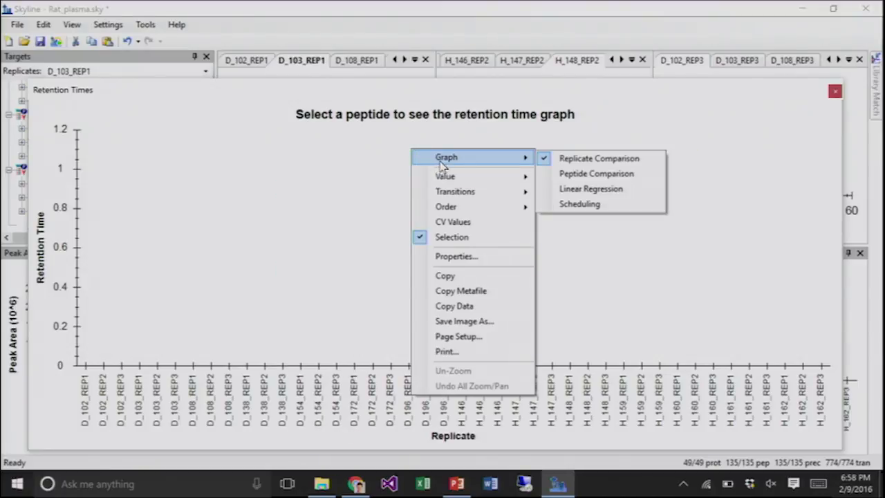
left_click(617, 175)
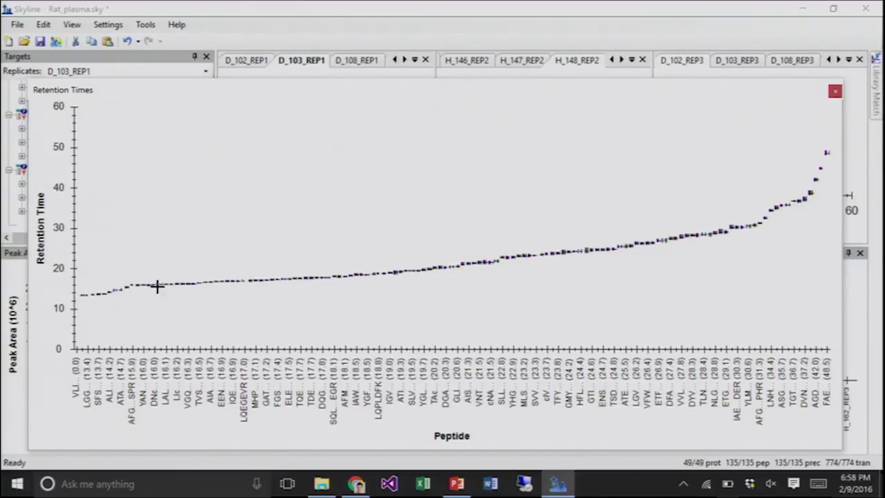
- View the peptide retention times in Document order, and set the order back to Retention Time
right_click(287, 195)
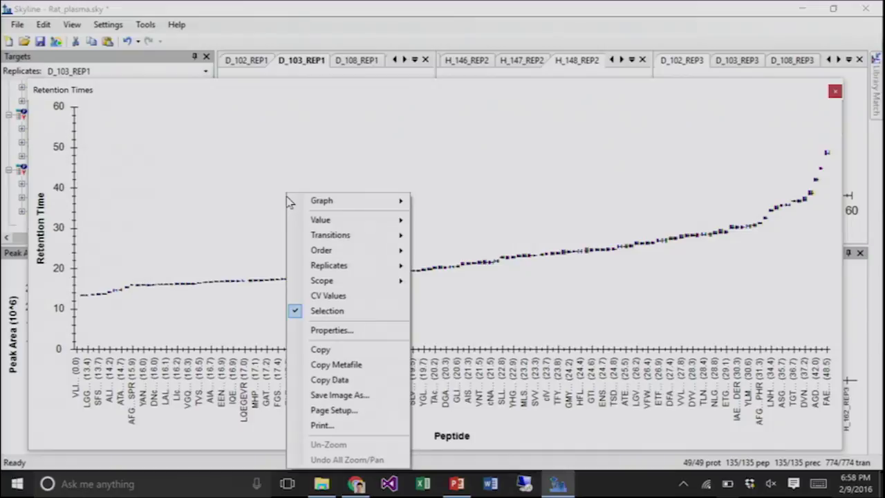
mouse_move(395, 250)
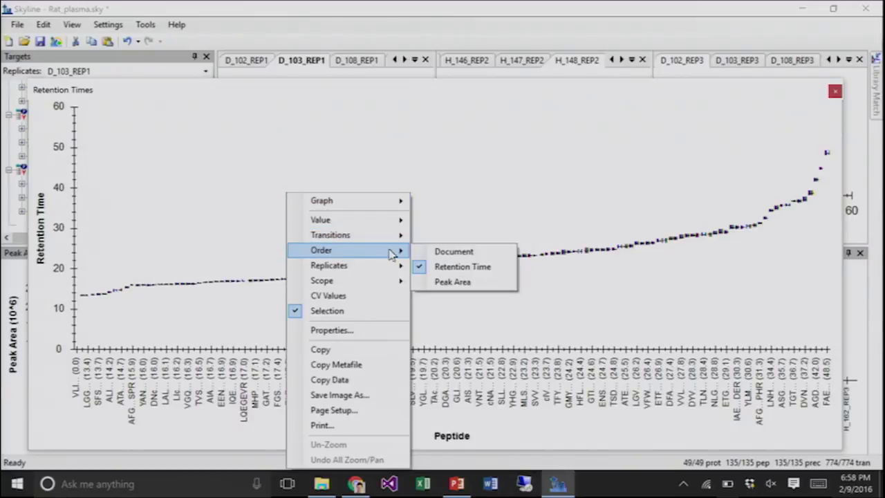
left_click(455, 254)
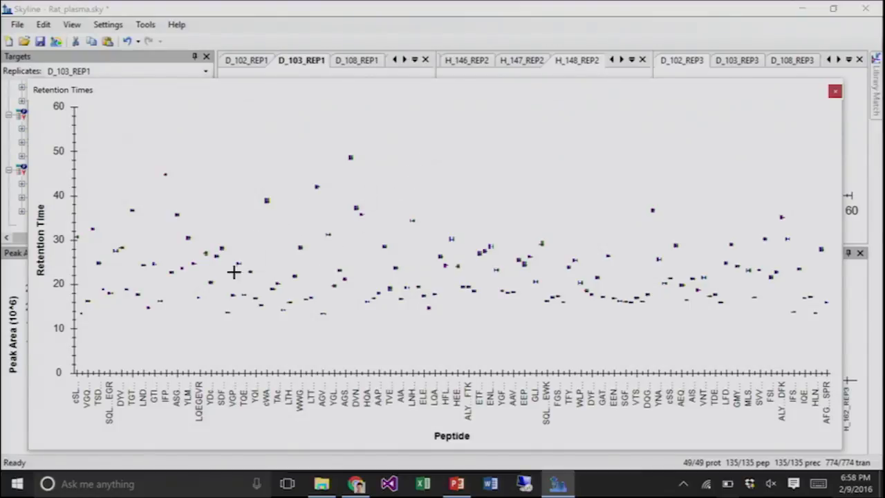
right_click(470, 138)
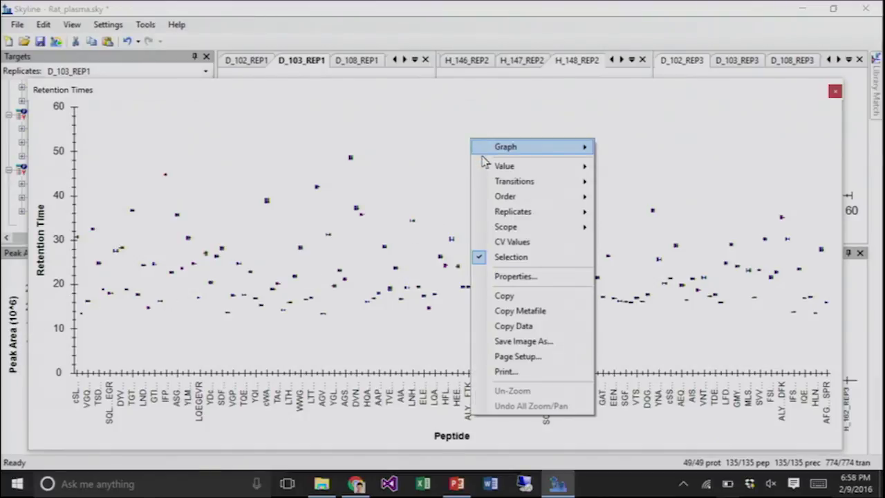
mouse_move(502, 198)
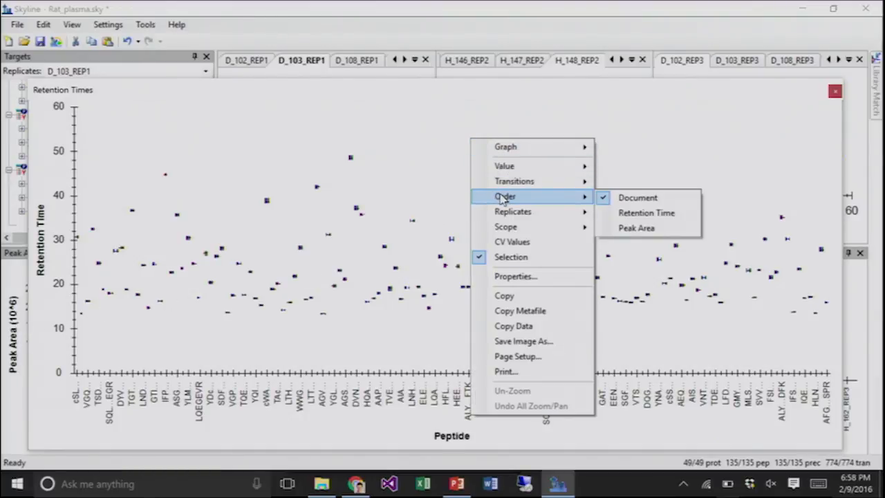
left_click(634, 216)
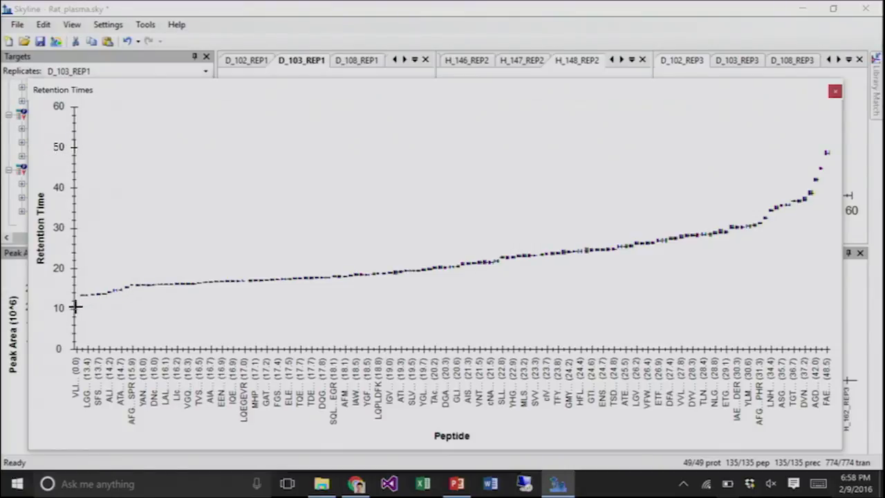
- Magnify the earliest-eluting peptides in the Retention Times graph and dock the floating graph back into the main window
left_click_drag(76, 306, 74, 307)
left_click_drag(162, 279, 76, 300)
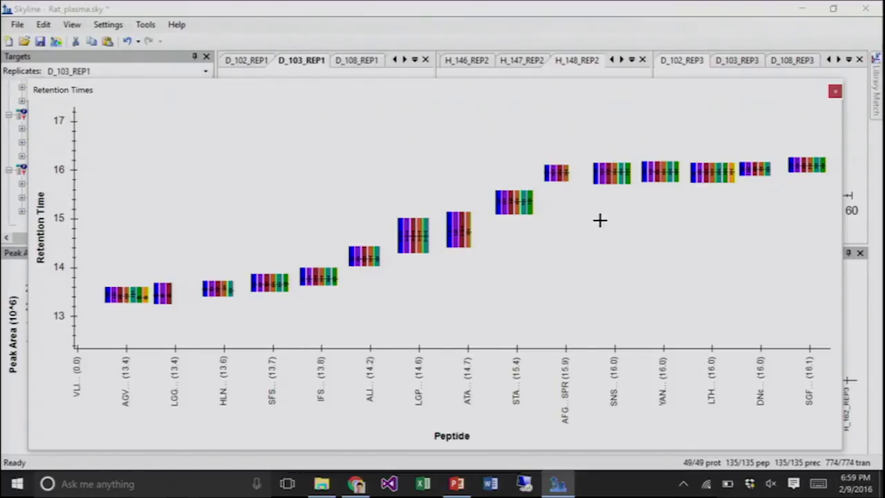
double_click(617, 92)
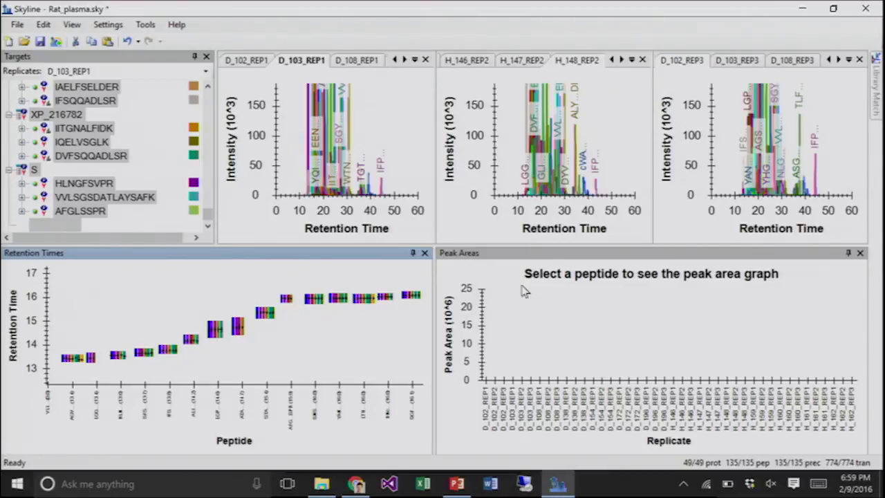
- Detach the Peak Areas graph into a floating window and switch it to Peptide Comparison
double_click(513, 255)
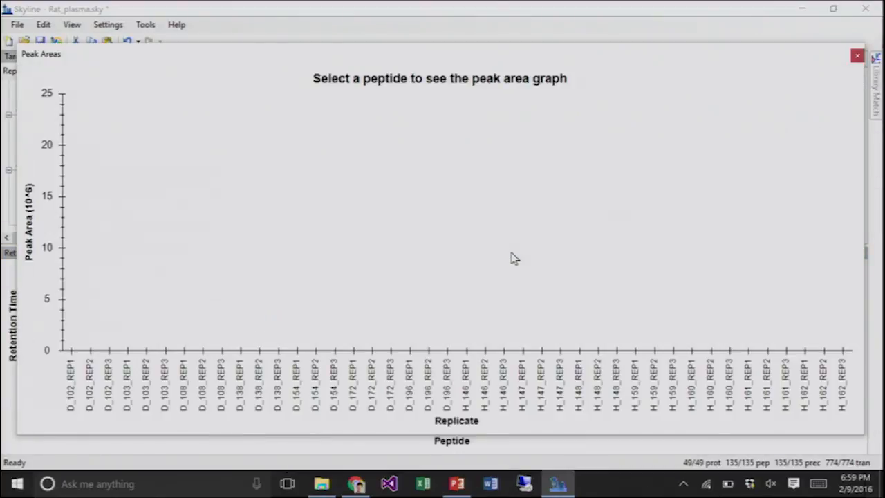
right_click(289, 212)
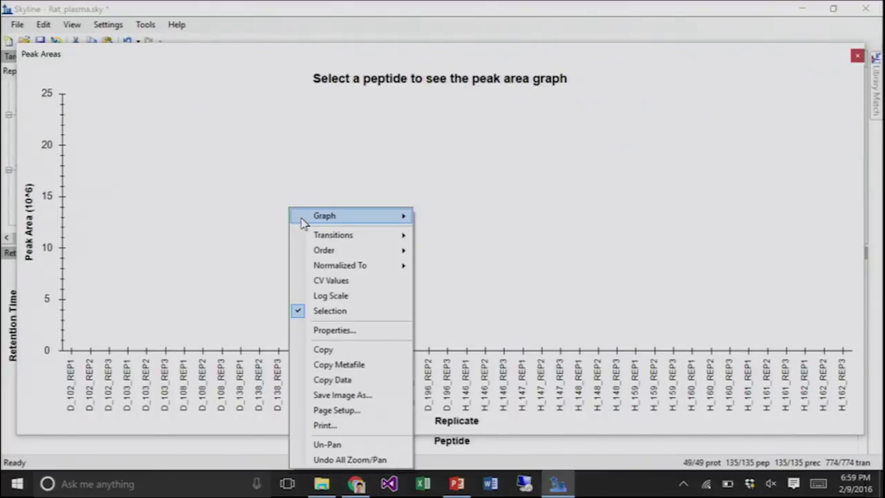
mouse_move(326, 255)
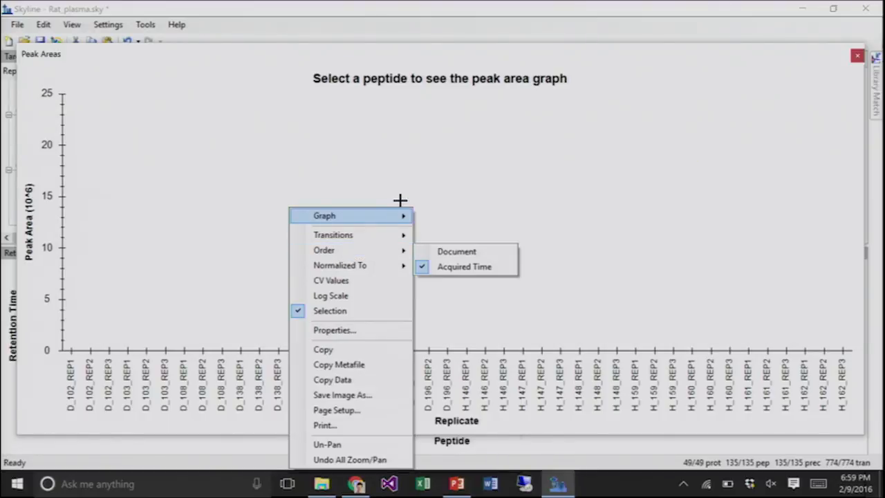
mouse_move(371, 226)
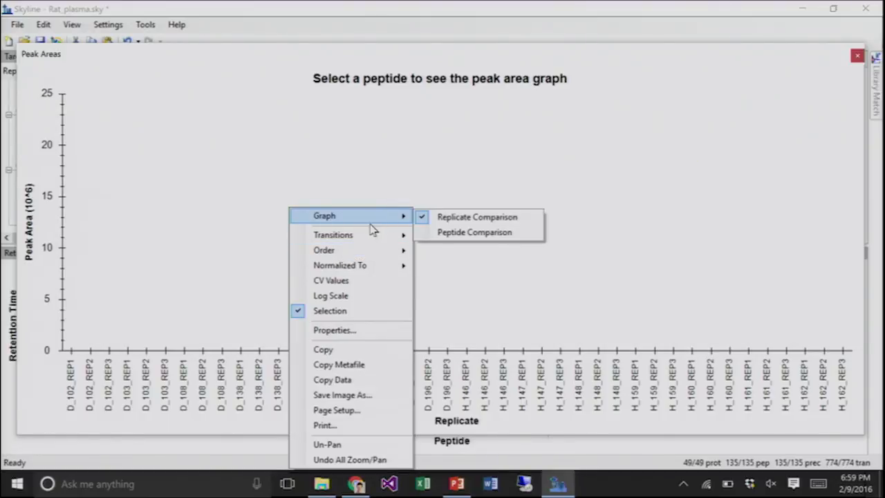
left_click(449, 235)
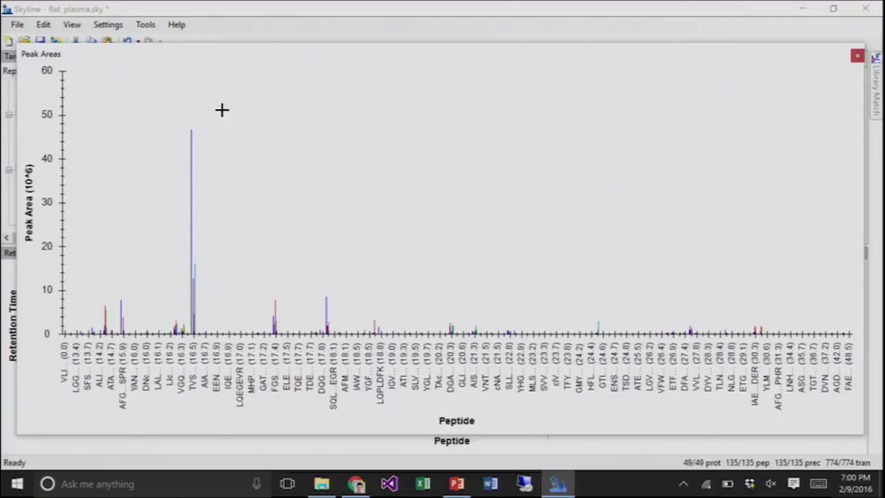
- Set the transitions shown in the Peak Areas peptide comparison to Total
right_click(263, 125)
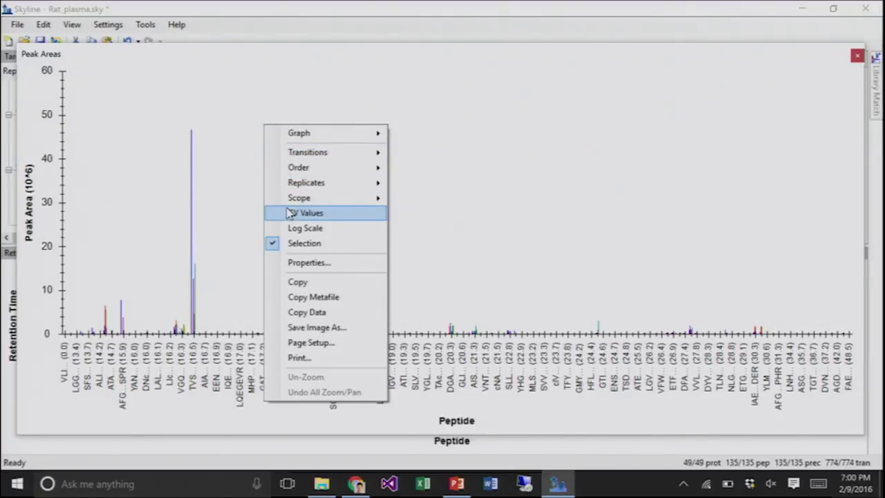
left_click(251, 115)
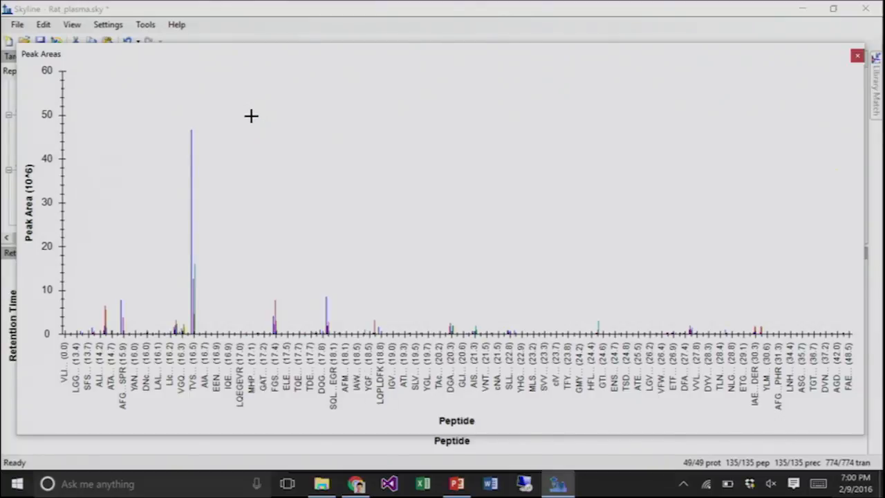
right_click(251, 115)
mouse_move(277, 144)
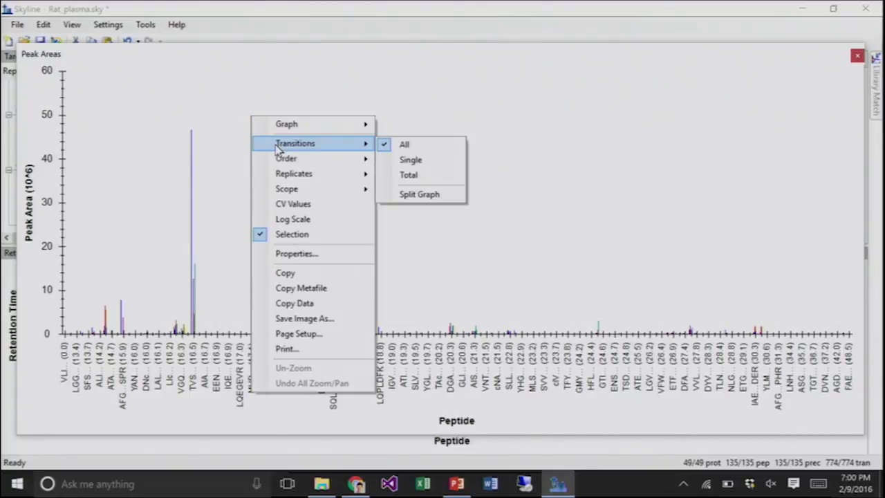
left_click(417, 179)
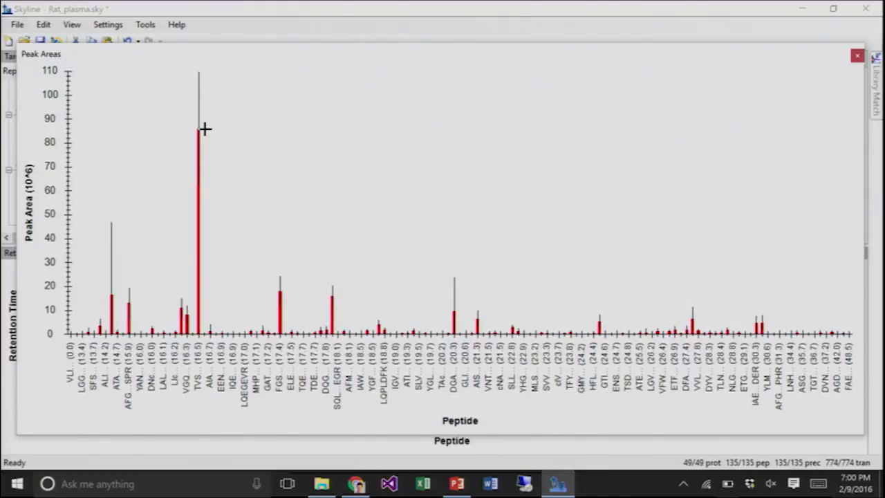
- View the peptides in Peak Area order, and set the order back to Retention Time
right_click(275, 101)
mouse_move(311, 147)
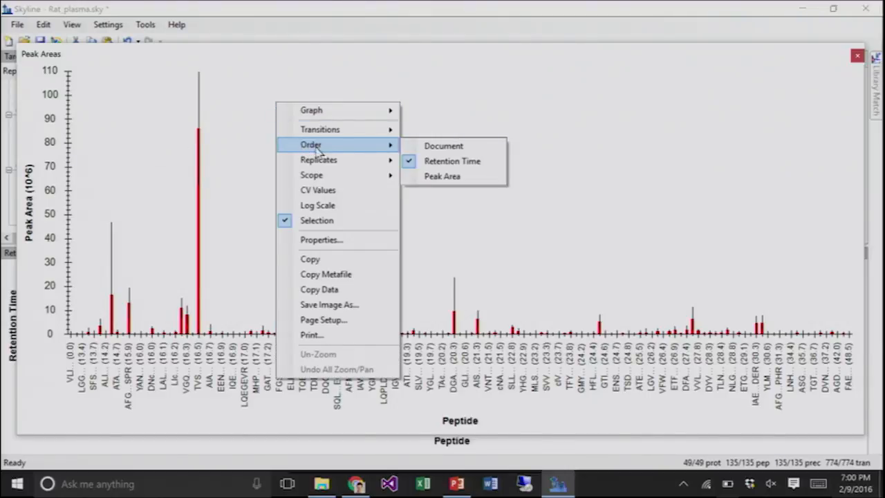
left_click(430, 179)
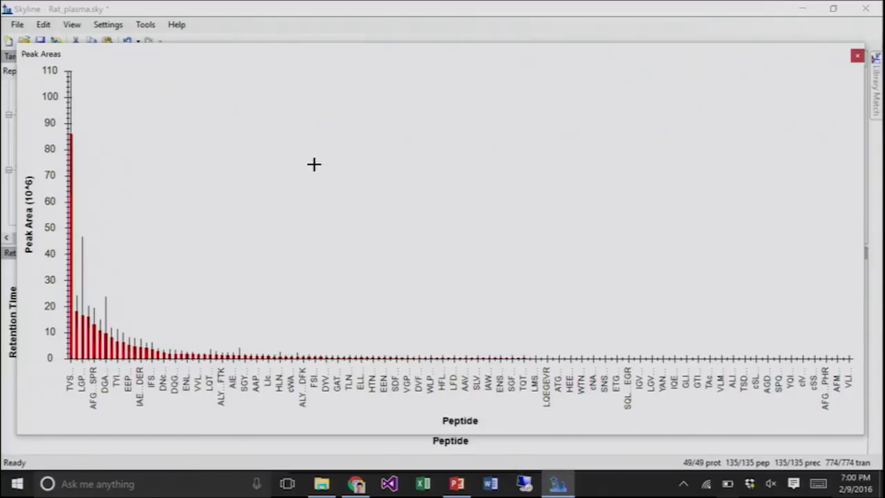
right_click(270, 125)
mouse_move(304, 172)
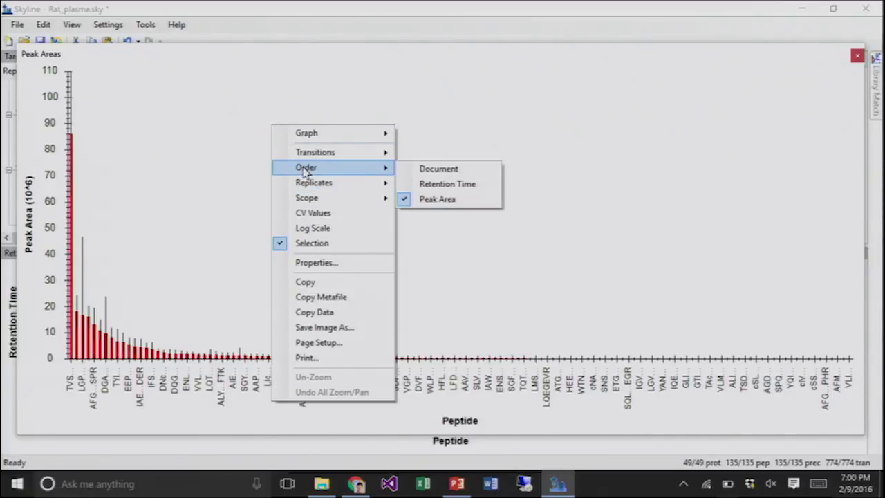
left_click(462, 187)
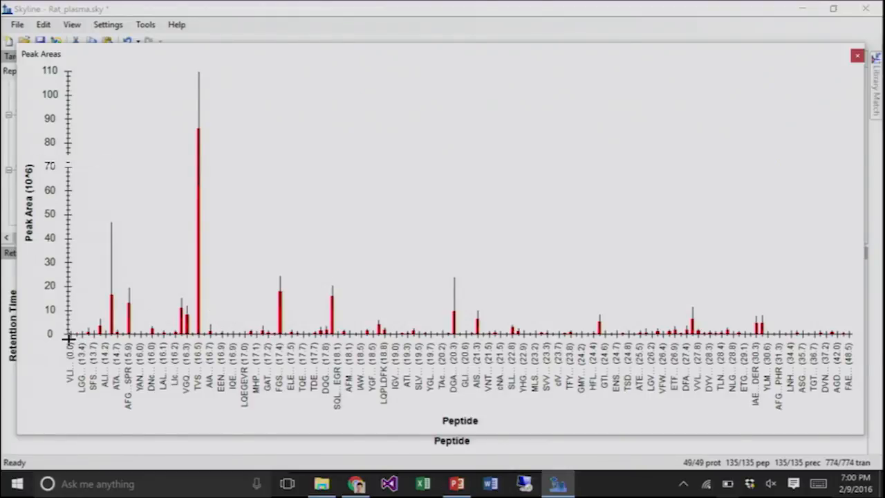
- Examine the total peak areas and error bars of the earliest-eluting peptides up close
scroll(72, 346, "up", 5)
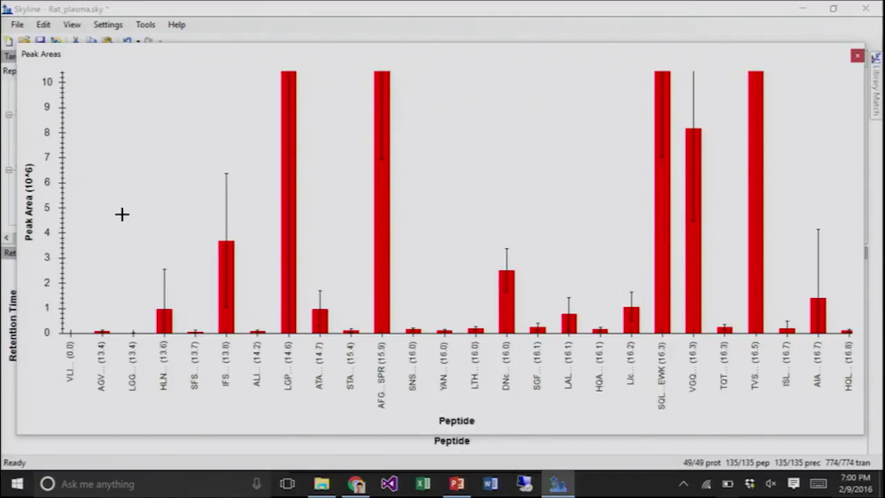
scroll(122, 215, "down", 2)
scroll(122, 214, "up", 2)
scroll(122, 215, "down", 1)
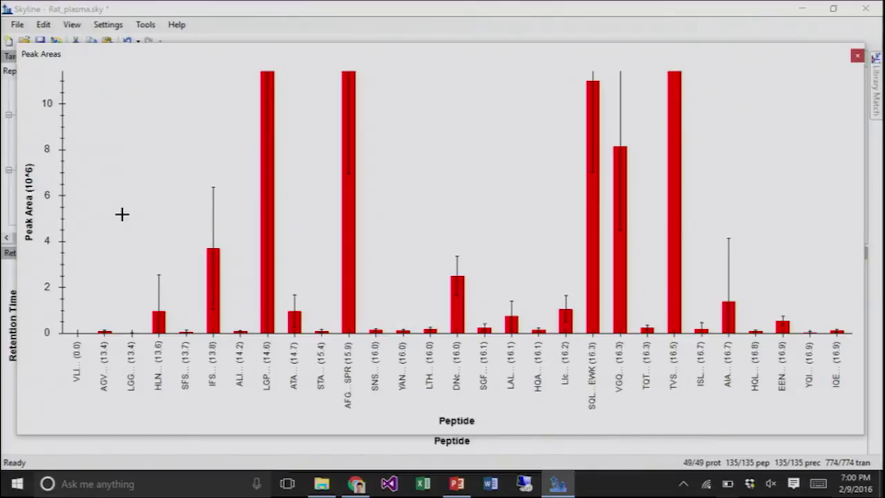
scroll(122, 214, "up", 2)
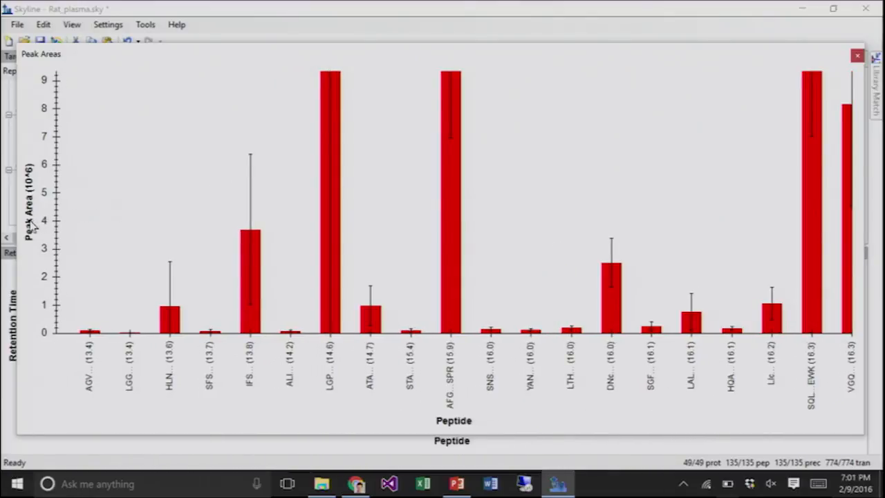
scroll(33, 224, "down", 4)
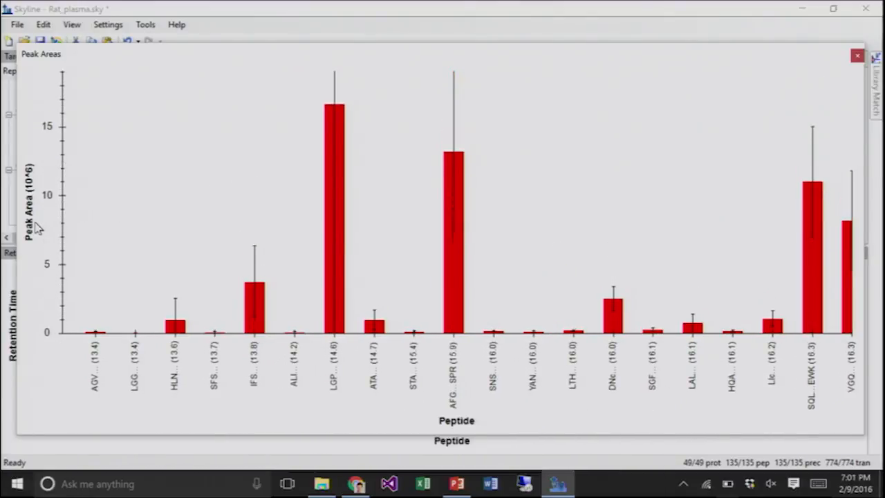
scroll(36, 228, "down", 5)
scroll(36, 228, "up", 2)
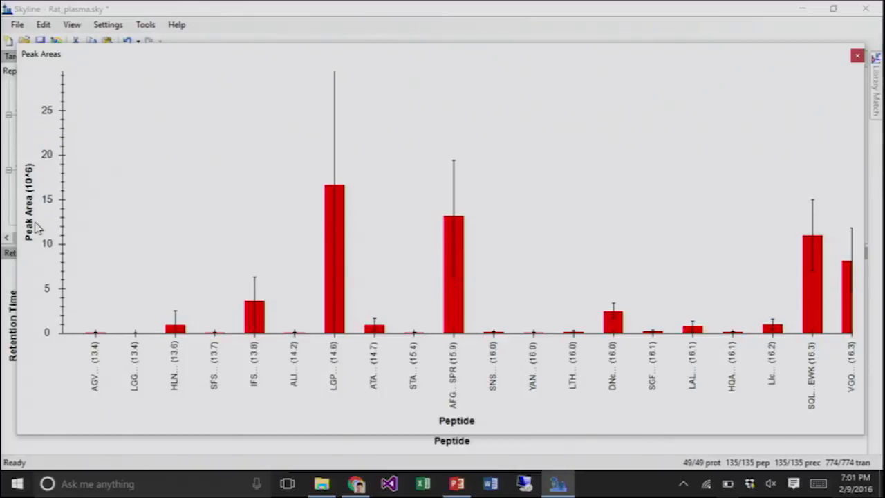
left_click_drag(162, 218, 148, 216)
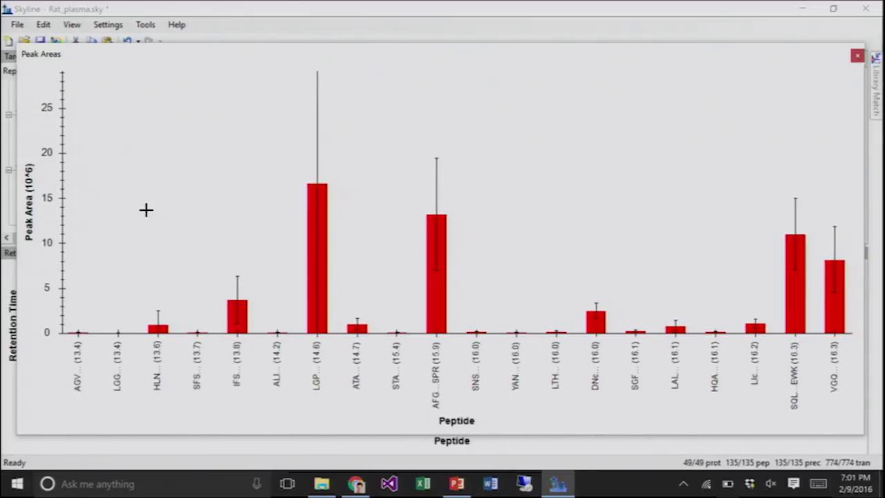
- Show the peptide peak areas as CV values and select the HLNGFSVPR peptide in the graph
right_click(178, 118)
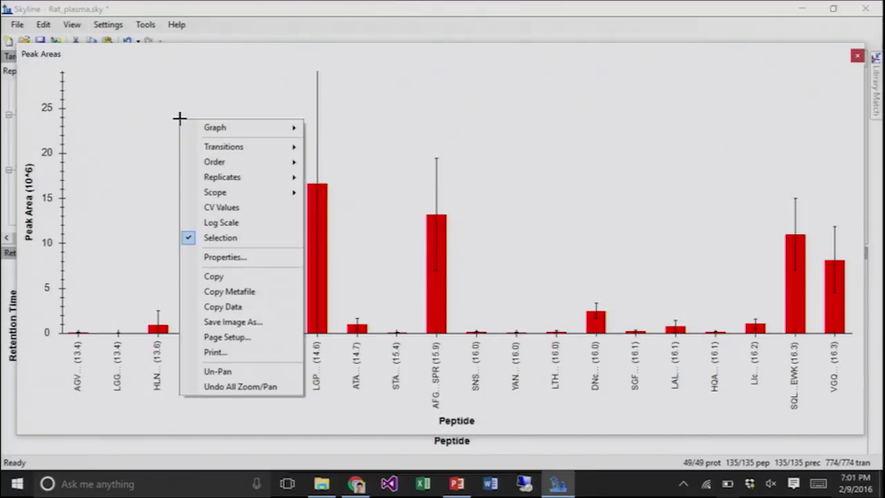
left_click(221, 209)
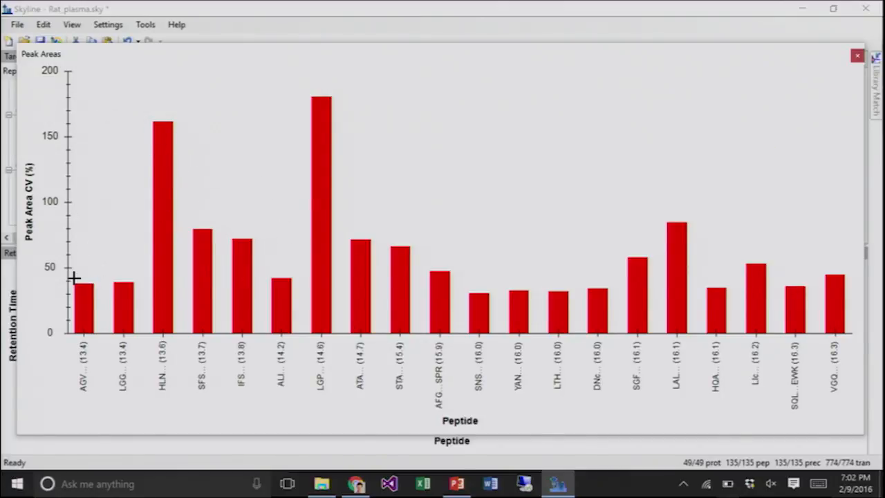
left_click(166, 156)
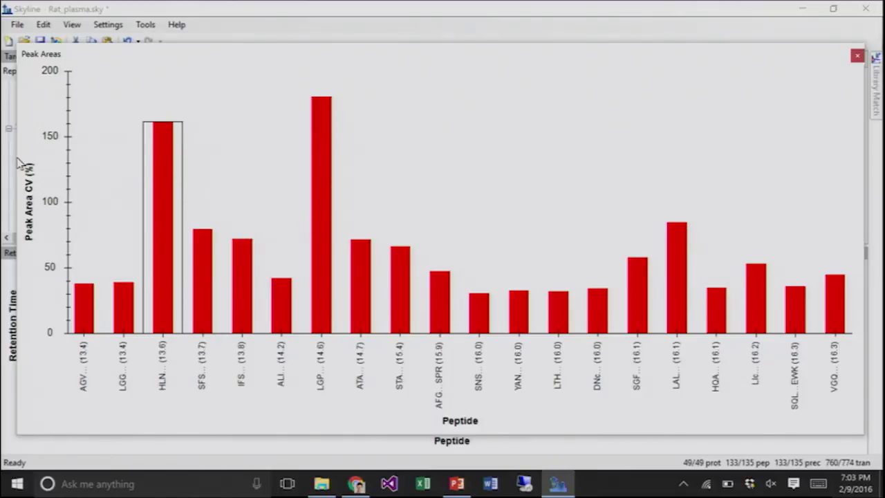
- Narrow the floating Peak Areas window to uncover the targets, select the LGPLVEQGR peptide's bar and dock the graph back
left_click_drag(16, 156, 311, 173)
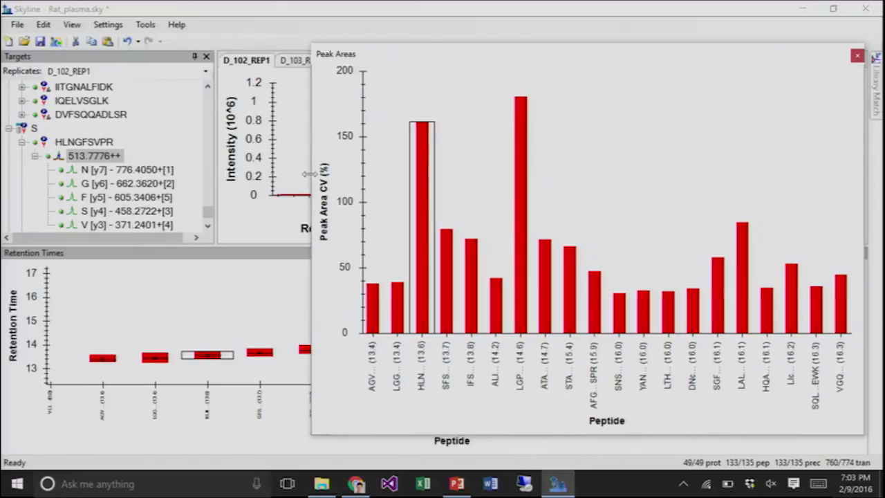
left_click(523, 193)
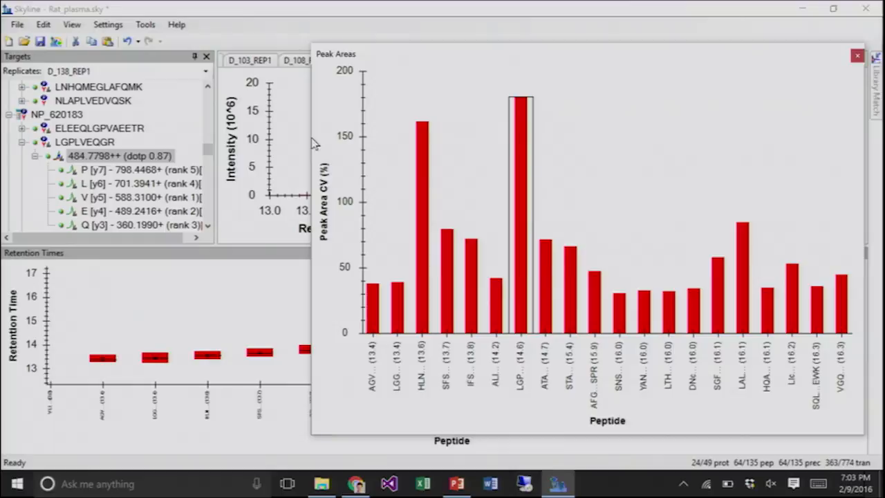
double_click(448, 55)
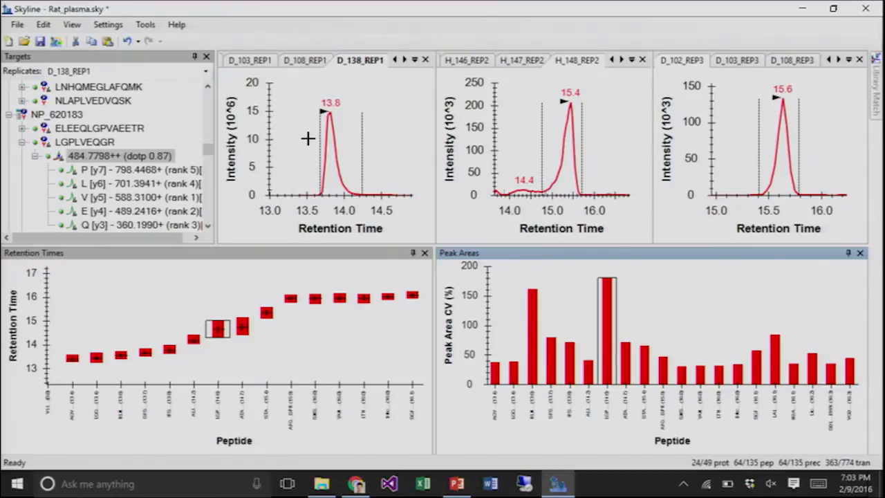
- Switch the Peak Areas graph to Replicate Comparison for the LGPLVEQGR precursor
right_click(660, 281)
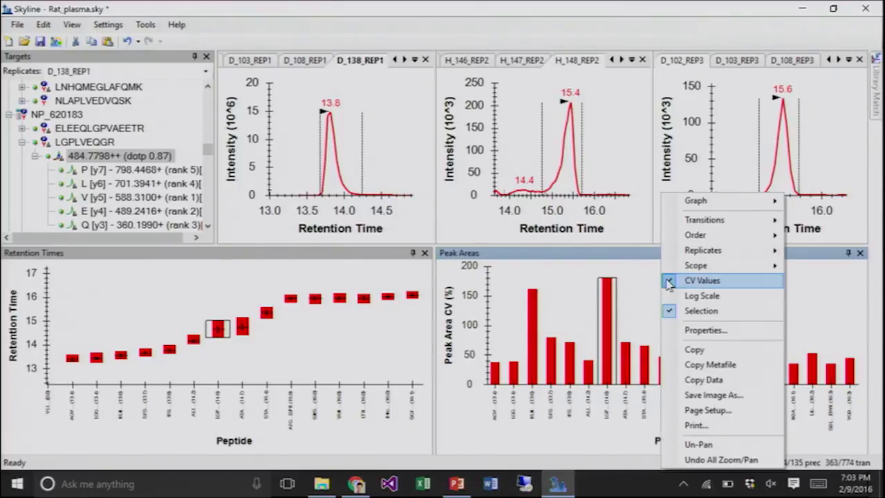
mouse_move(693, 256)
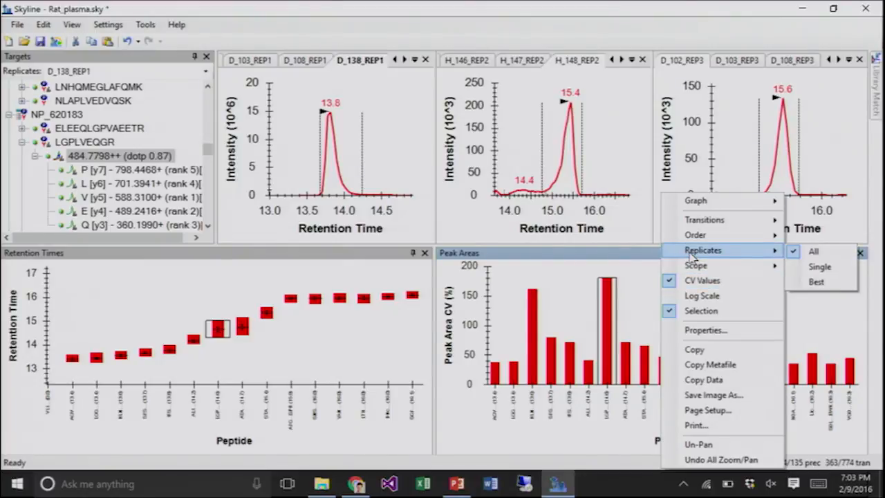
mouse_move(697, 202)
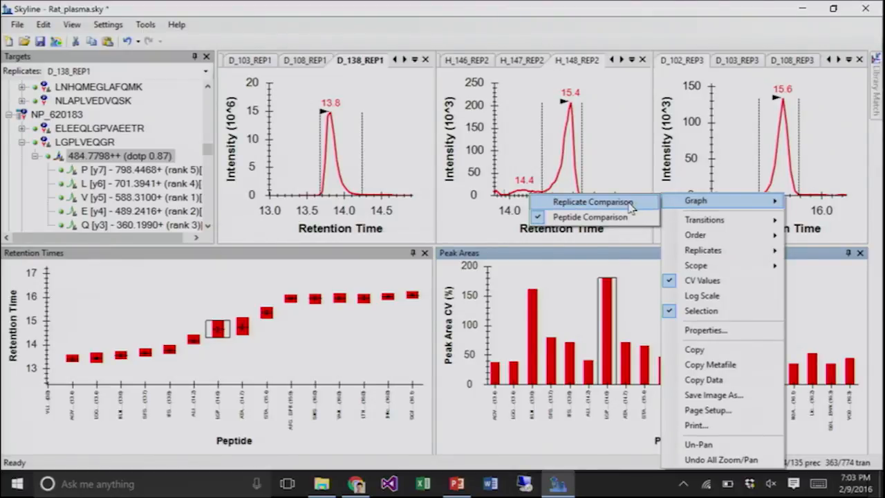
left_click(593, 201)
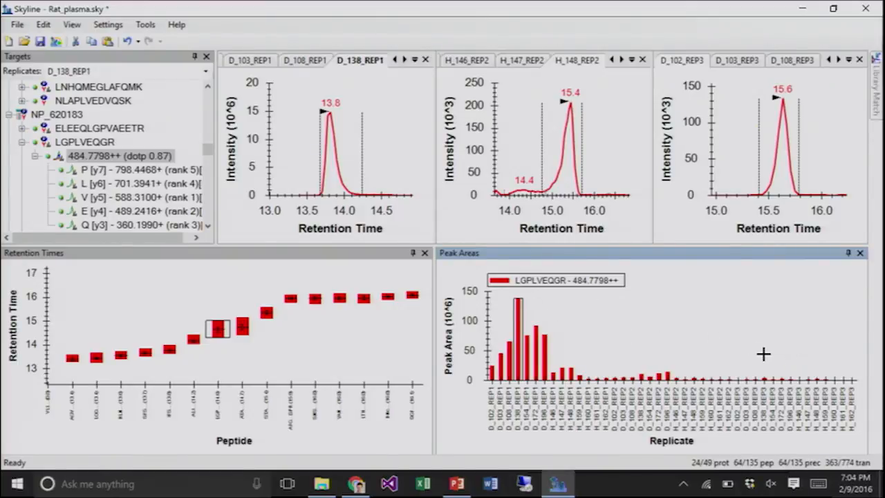
- Arrange the replicates in the Peak Areas graph in Document order
right_click(610, 314)
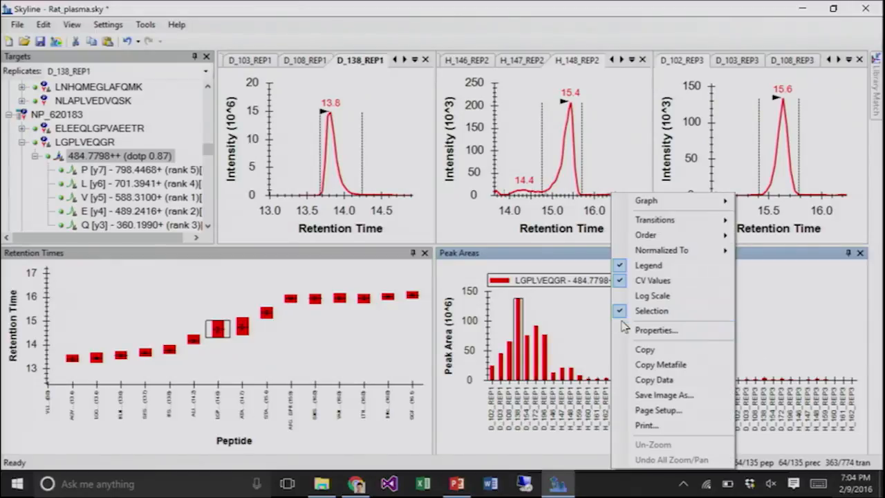
mouse_move(650, 238)
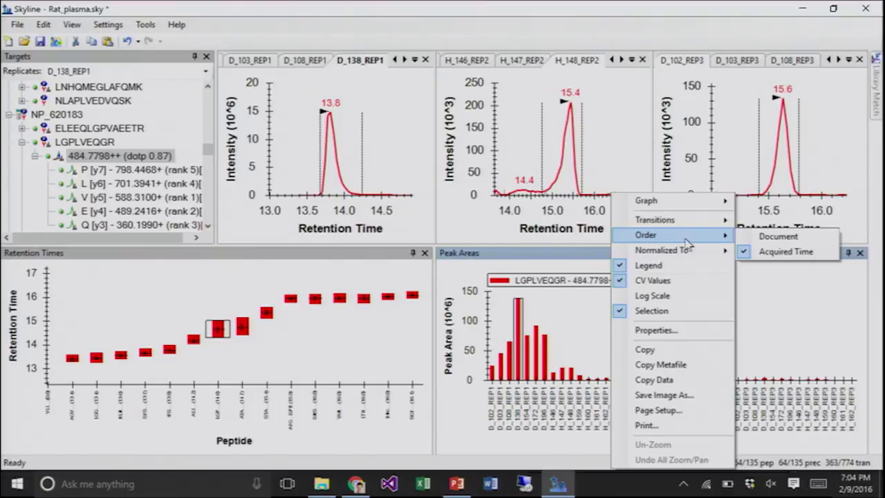
left_click(783, 239)
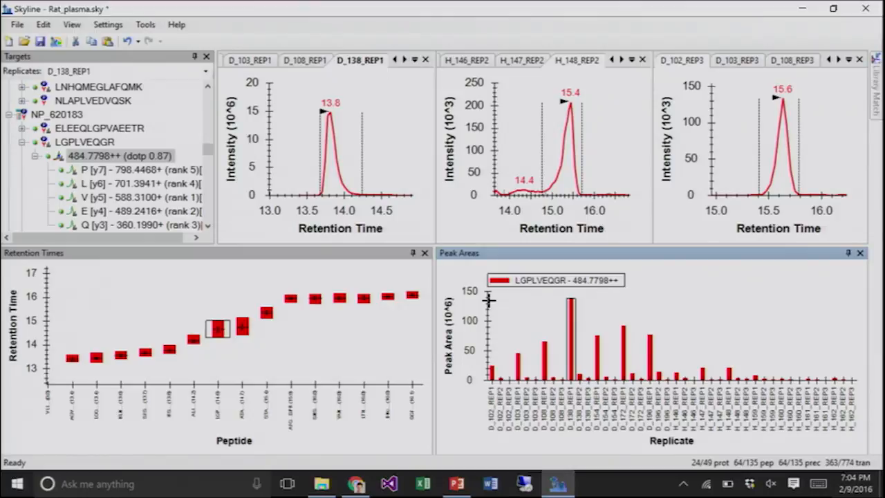
- Switch to the PowerPoint presentation and start the slide show from the Targeted Method Refinement slide
left_click(457, 483)
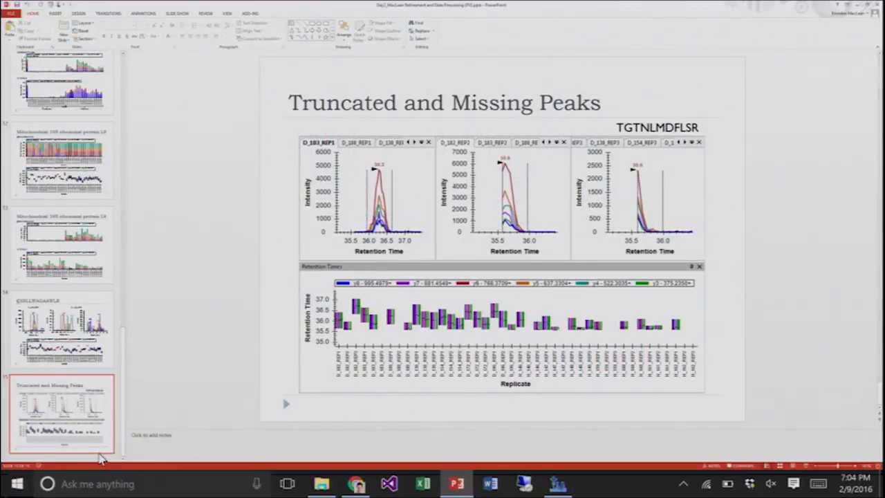
left_click_drag(123, 437, 162, 95)
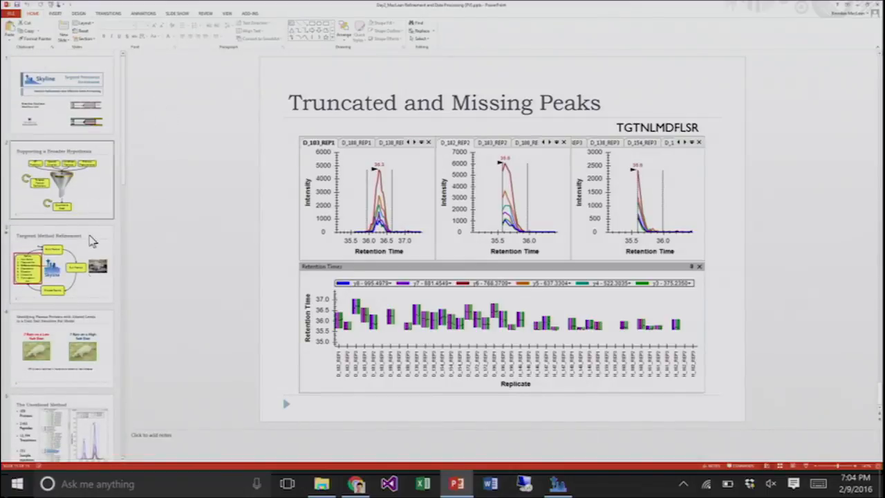
left_click(86, 372)
key("Up")
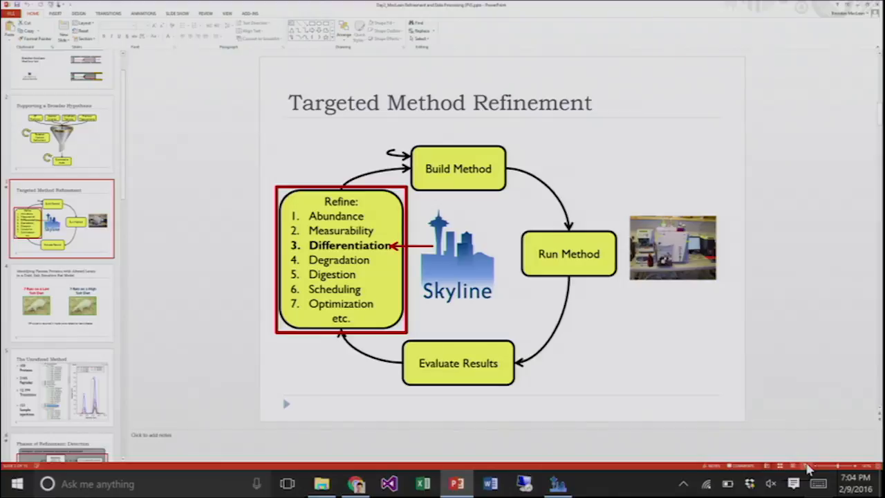
left_click(790, 465)
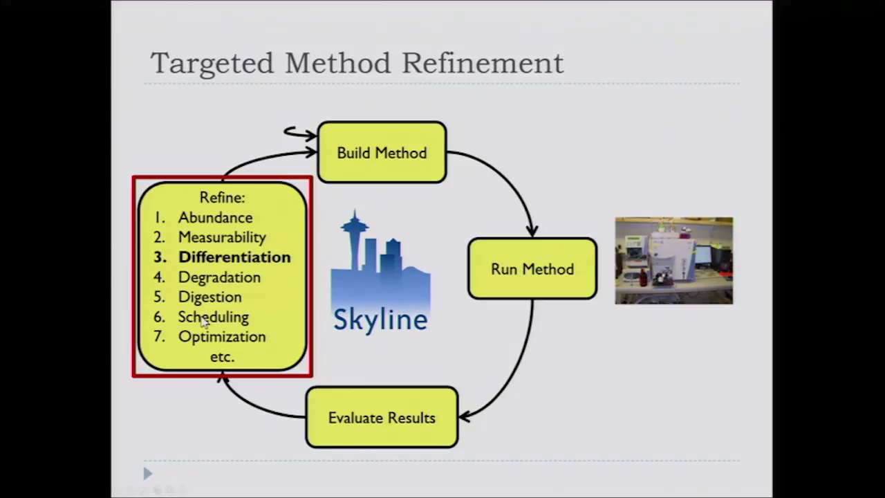